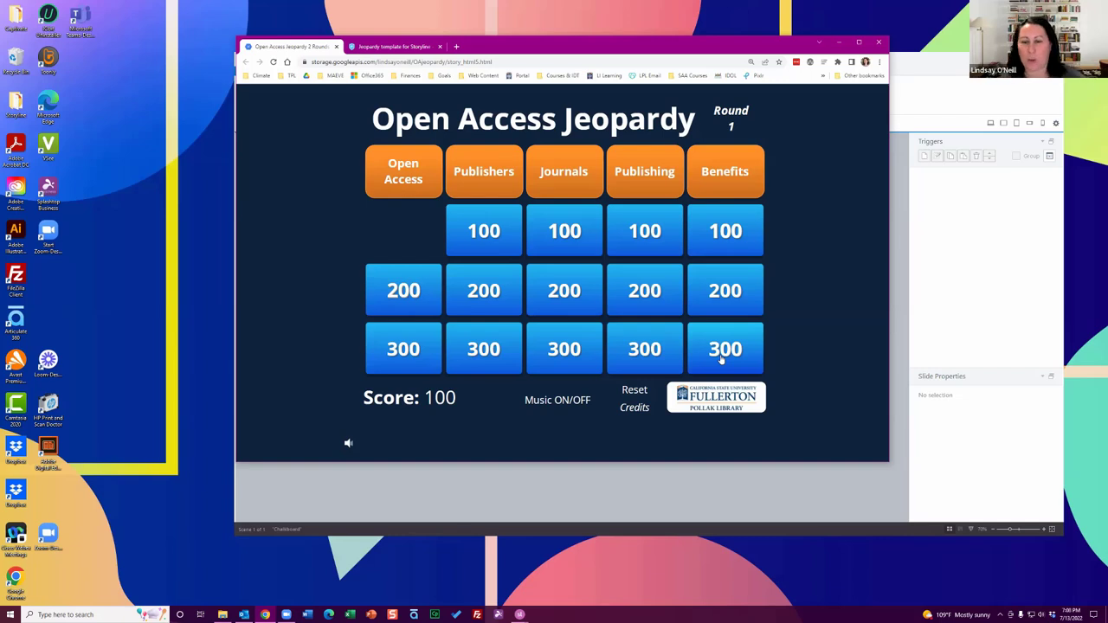
- Answer the Benefits 200 question with "All of these answers are correct." and return to the game board
{"action": "left_click", "coordinate": [742, 292]}
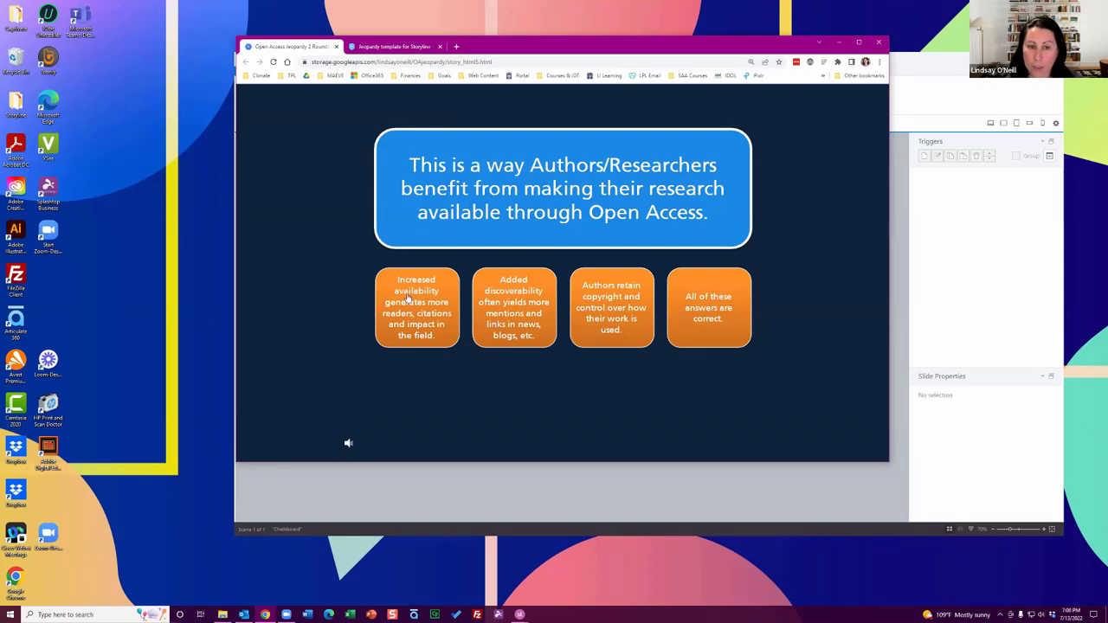
{"action": "left_click", "coordinate": [742, 306]}
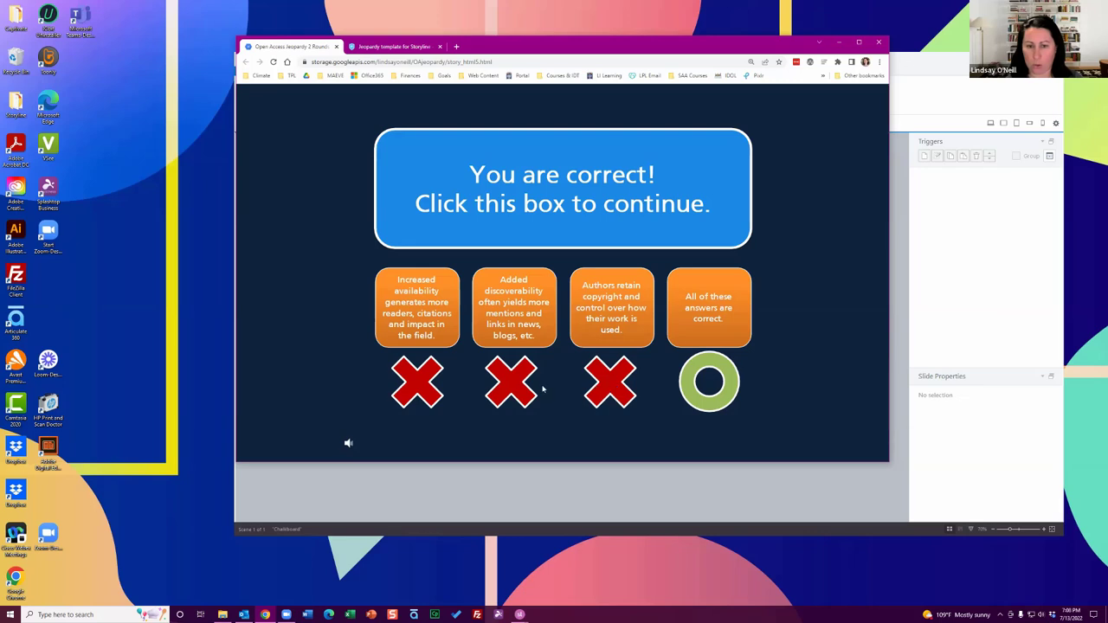
{"action": "left_click", "coordinate": [566, 182]}
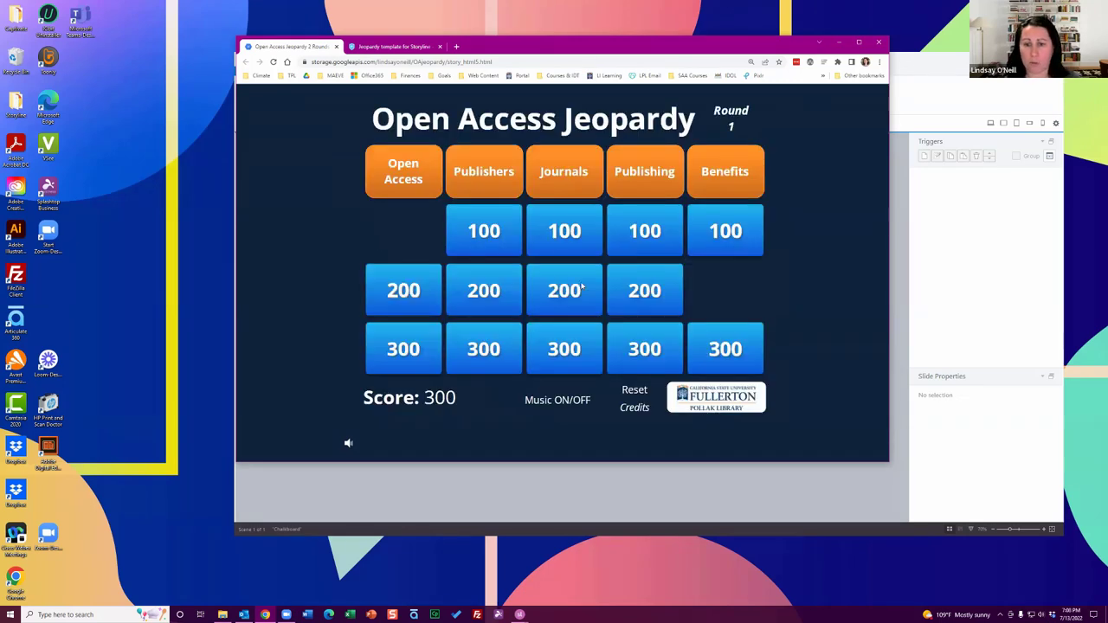
- Answer the Publishing 300 question with "Once published, authors become famous on Instagram." and return to the game board
{"action": "left_click", "coordinate": [644, 347]}
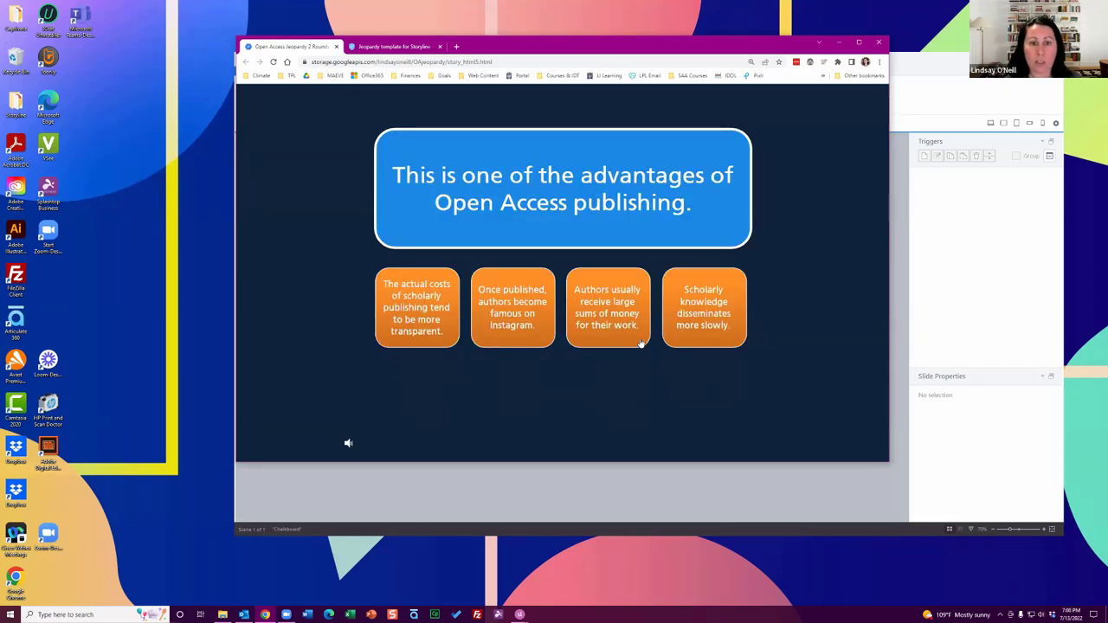
{"action": "left_click", "coordinate": [513, 319]}
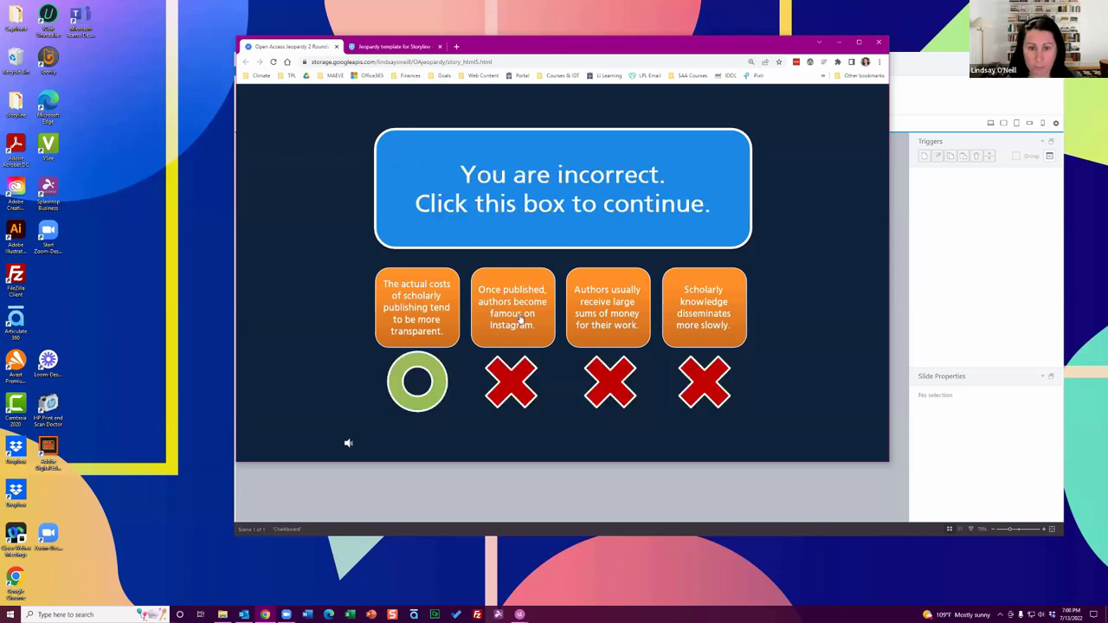
{"action": "left_click", "coordinate": [582, 204]}
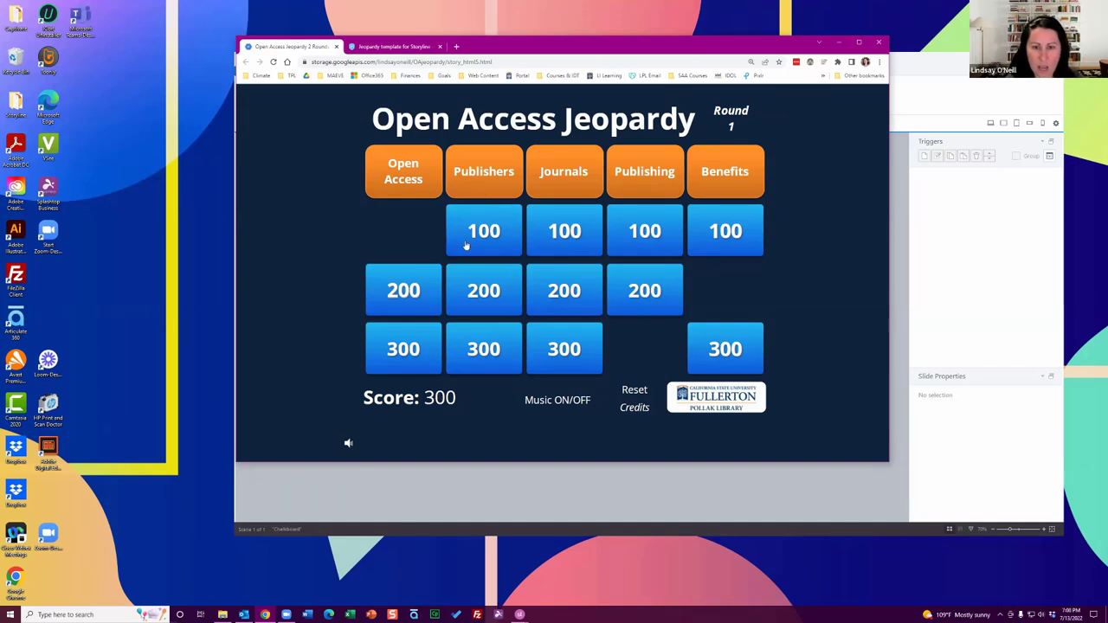
- Answer the Open Access 200 question with "Accessible at no cost on a journal website or a repository" and return to the board
{"action": "left_click", "coordinate": [404, 291]}
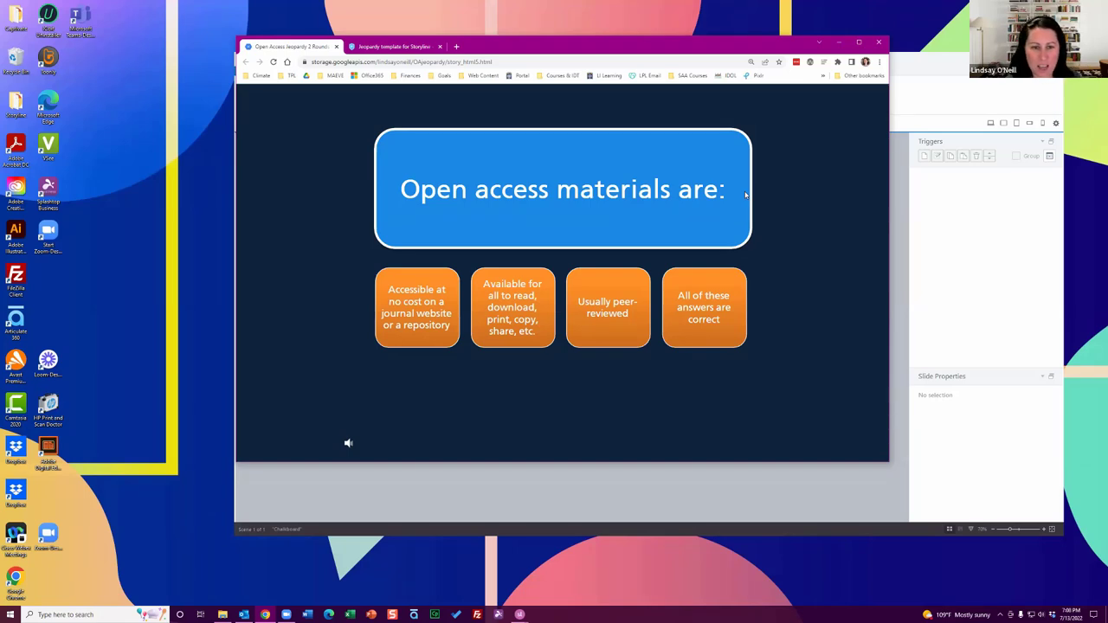
{"action": "left_click", "coordinate": [404, 311]}
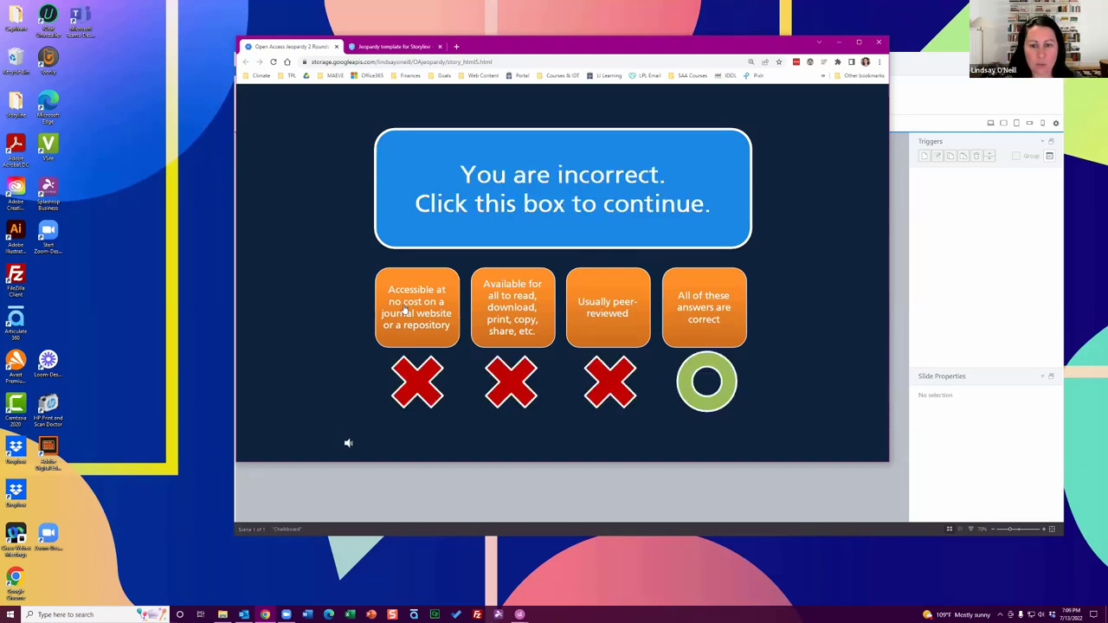
{"action": "left_click", "coordinate": [637, 186]}
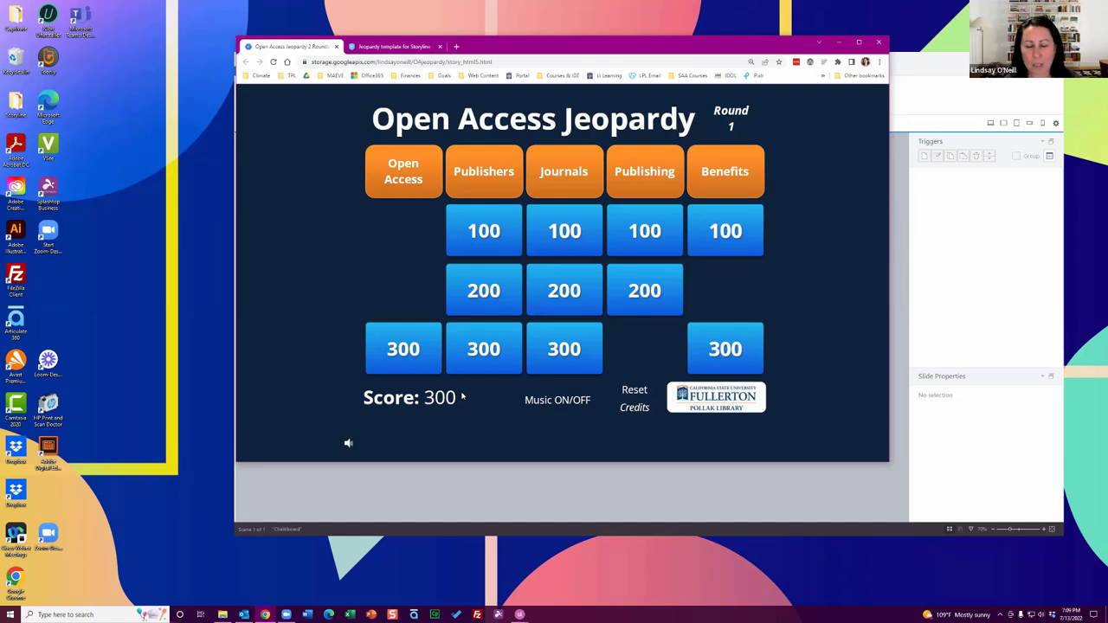
- Open the game's credits, follow the Jeopardy template source link, and review the forum post and its template attachment
{"action": "left_click", "coordinate": [641, 414]}
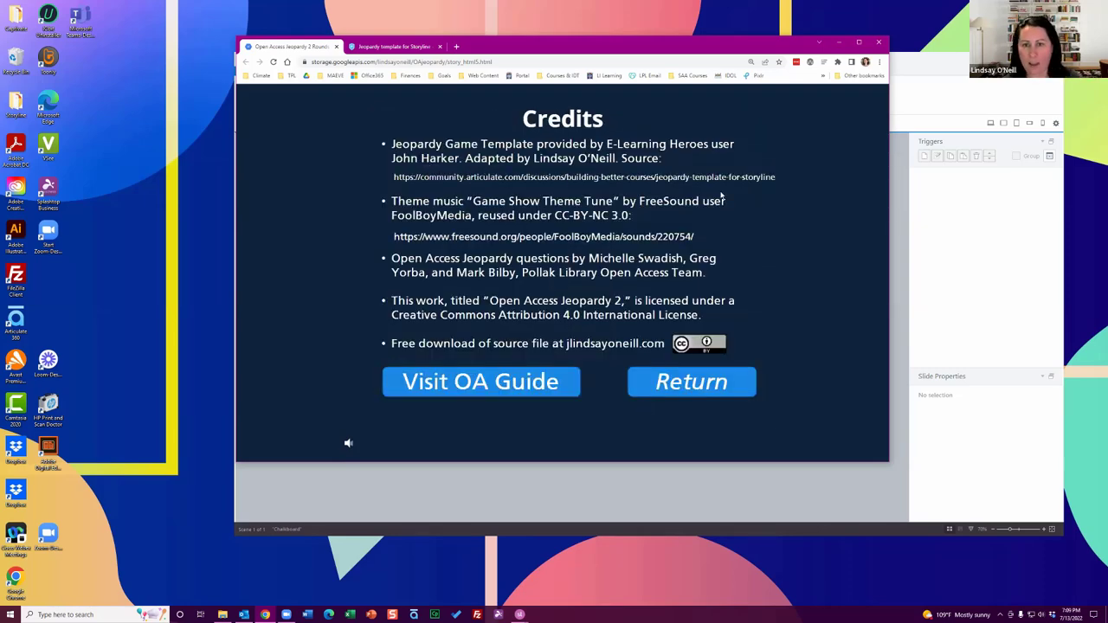
{"action": "left_click", "coordinate": [463, 177]}
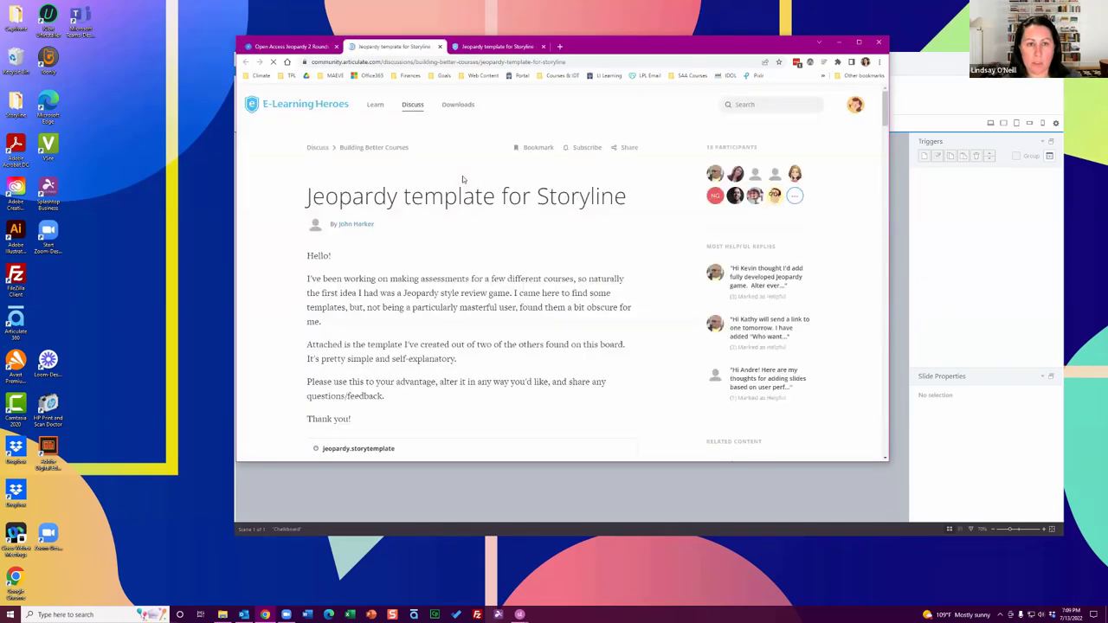
{"action": "scroll", "coordinate": [370, 267], "scroll_direction": "down", "scroll_amount": 2}
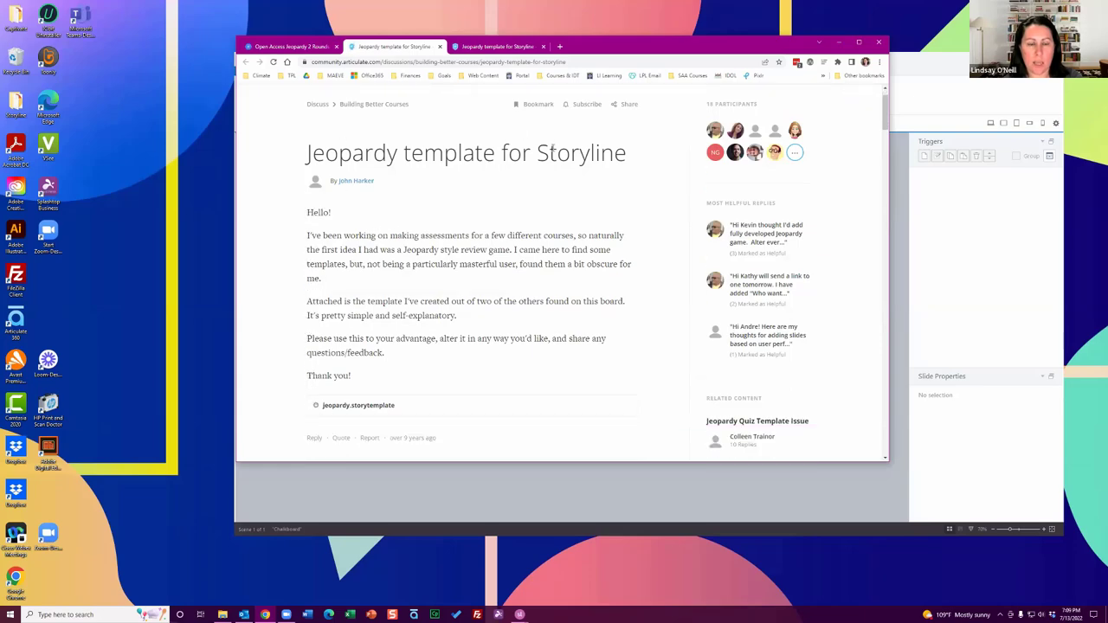
{"action": "scroll", "coordinate": [467, 153], "scroll_direction": "down", "scroll_amount": 2}
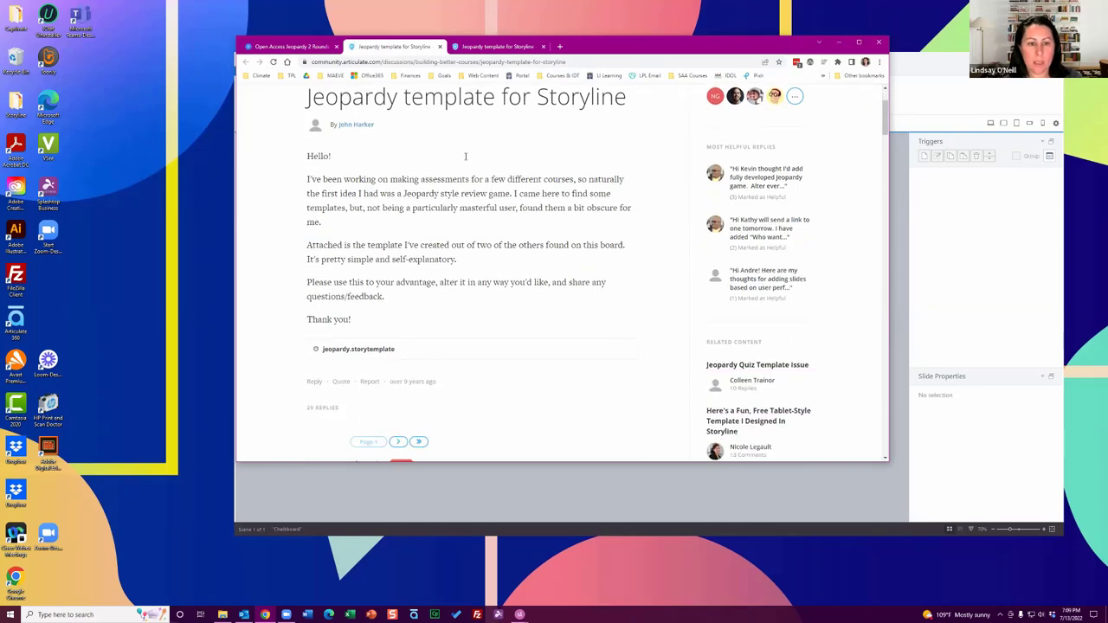
{"action": "scroll", "coordinate": [346, 360], "scroll_direction": "up", "scroll_amount": 1}
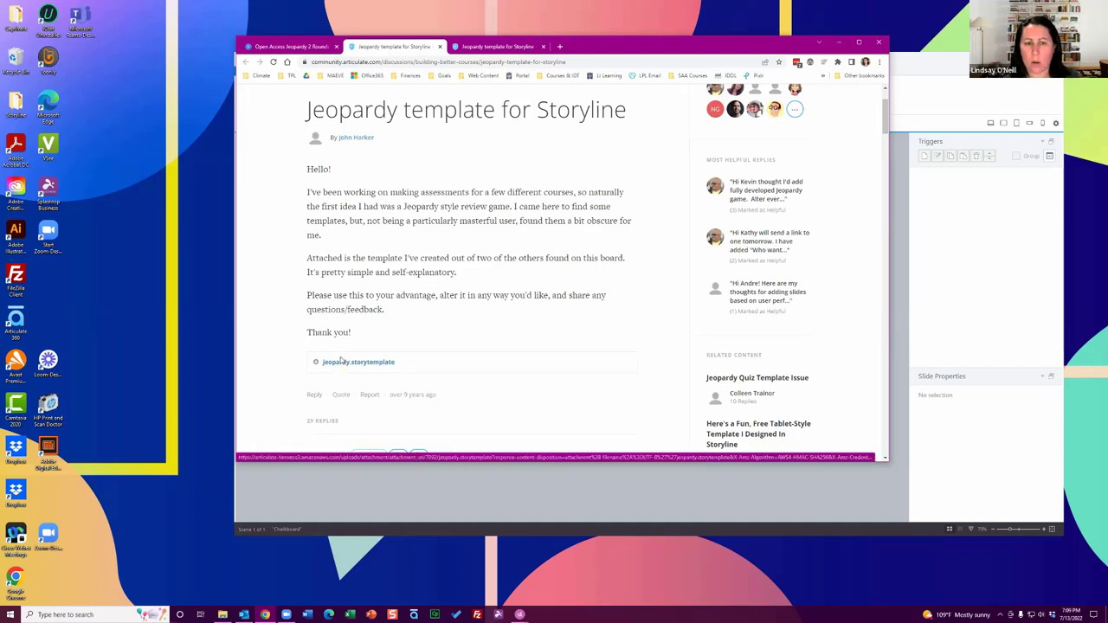
{"action": "scroll", "coordinate": [409, 257], "scroll_direction": "up", "scroll_amount": 2}
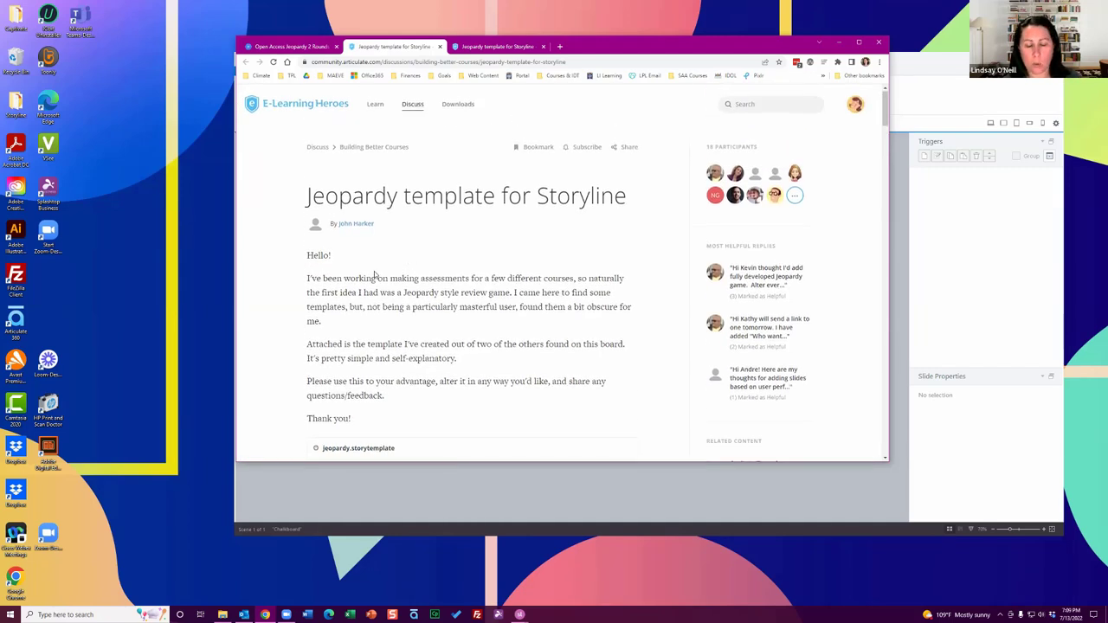
{"action": "scroll", "coordinate": [346, 363], "scroll_direction": "down", "scroll_amount": 2}
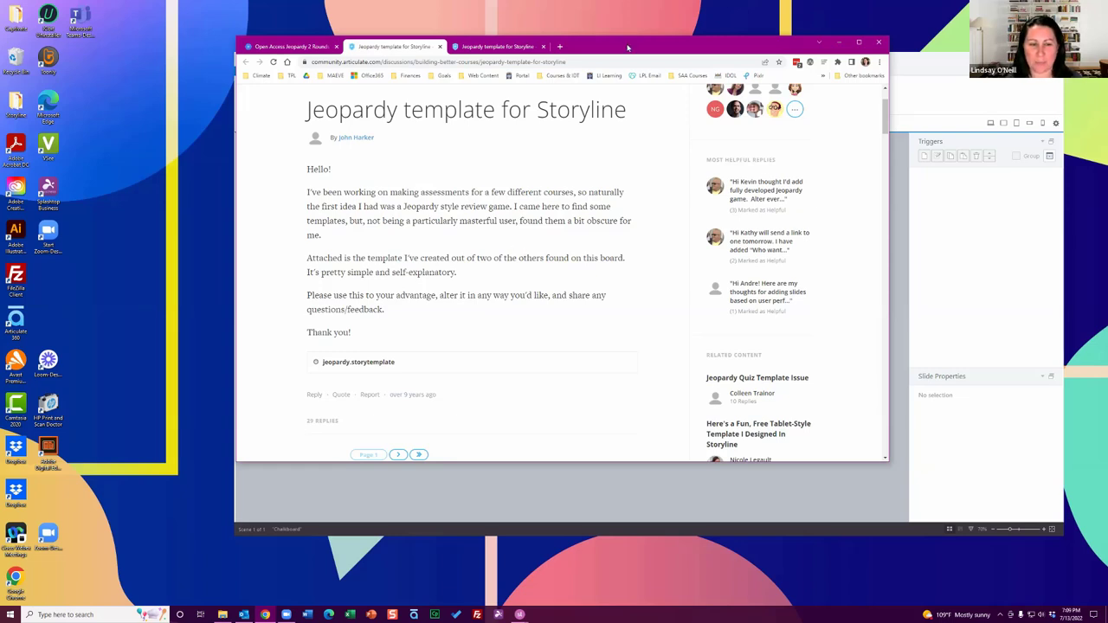
{"action": "left_click_drag", "start_coordinate": [628, 47], "coordinate": [650, 84]}
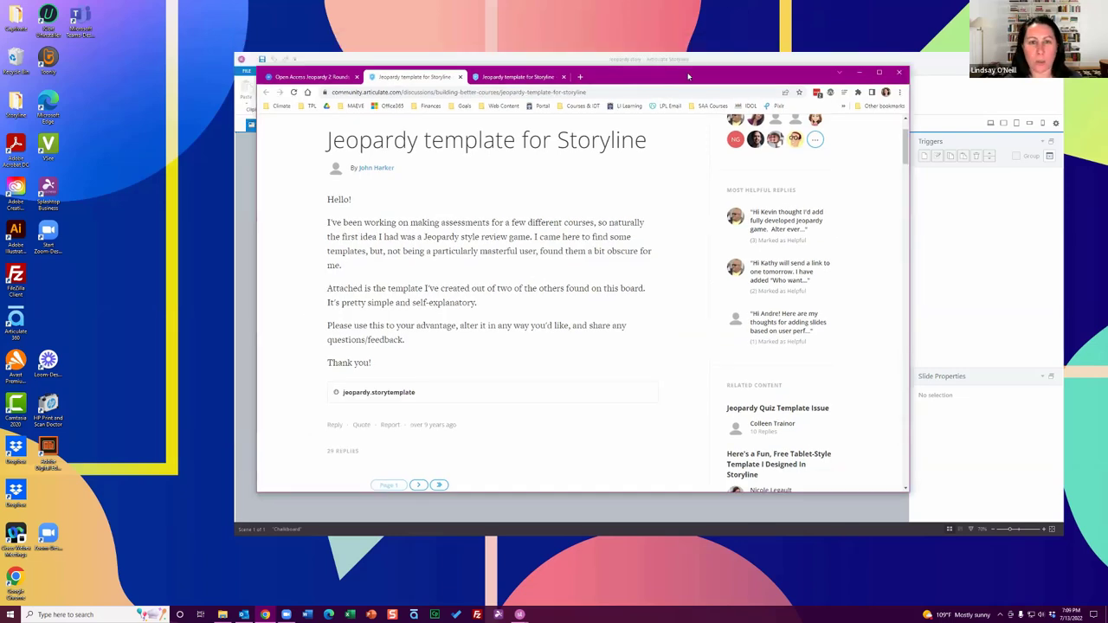
- Return from the game's credits to the board, then minimize the browser to switch to Articulate Storyline
{"action": "left_click", "coordinate": [312, 76]}
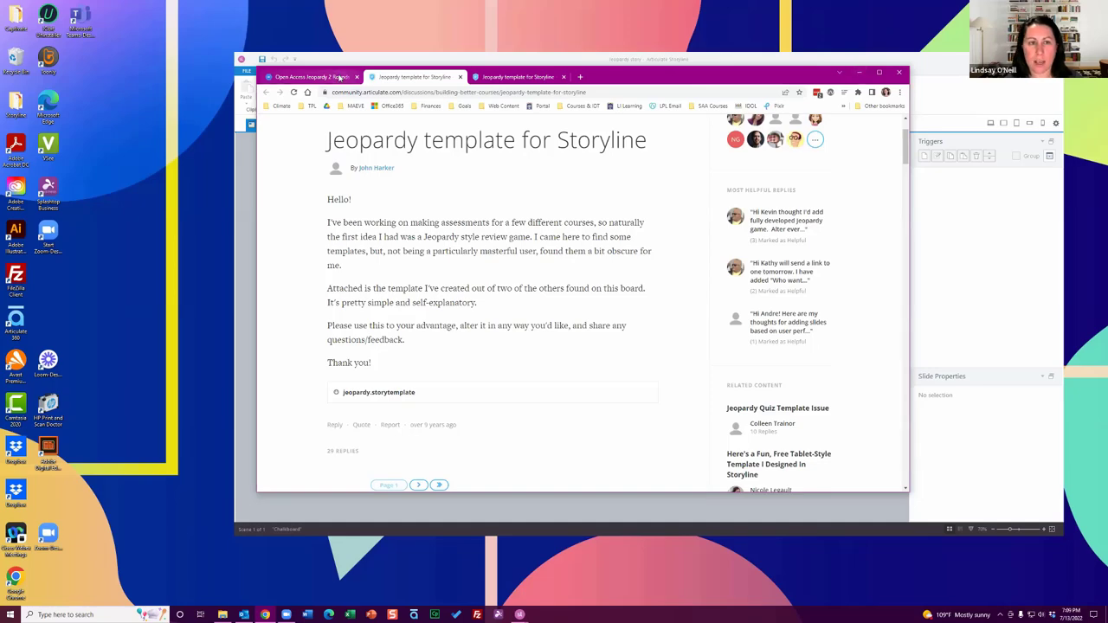
{"action": "left_click", "coordinate": [717, 416]}
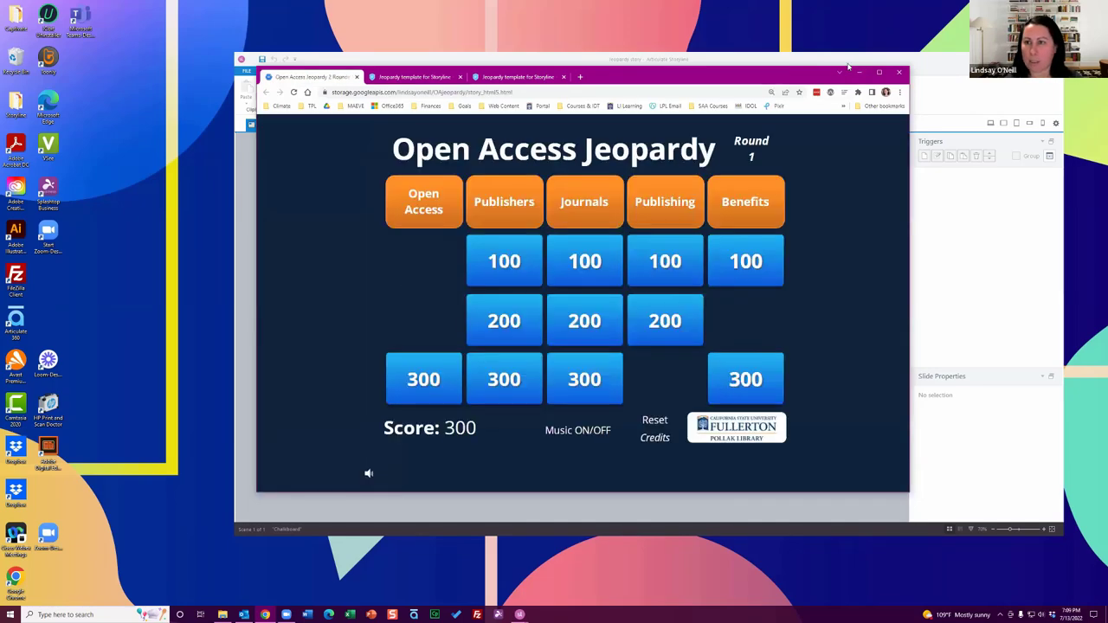
{"action": "left_click", "coordinate": [863, 73]}
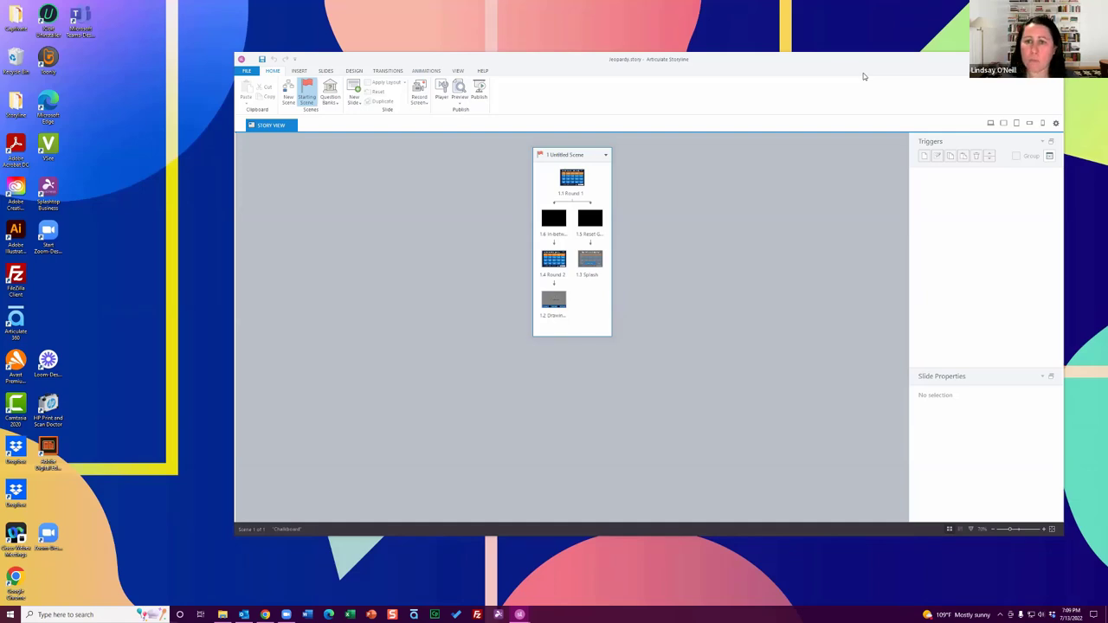
- Open the Round 1 slide for editing and enlarge the slide layers area to show more layers
{"action": "left_click_drag", "start_coordinate": [844, 59], "coordinate": [778, 63]}
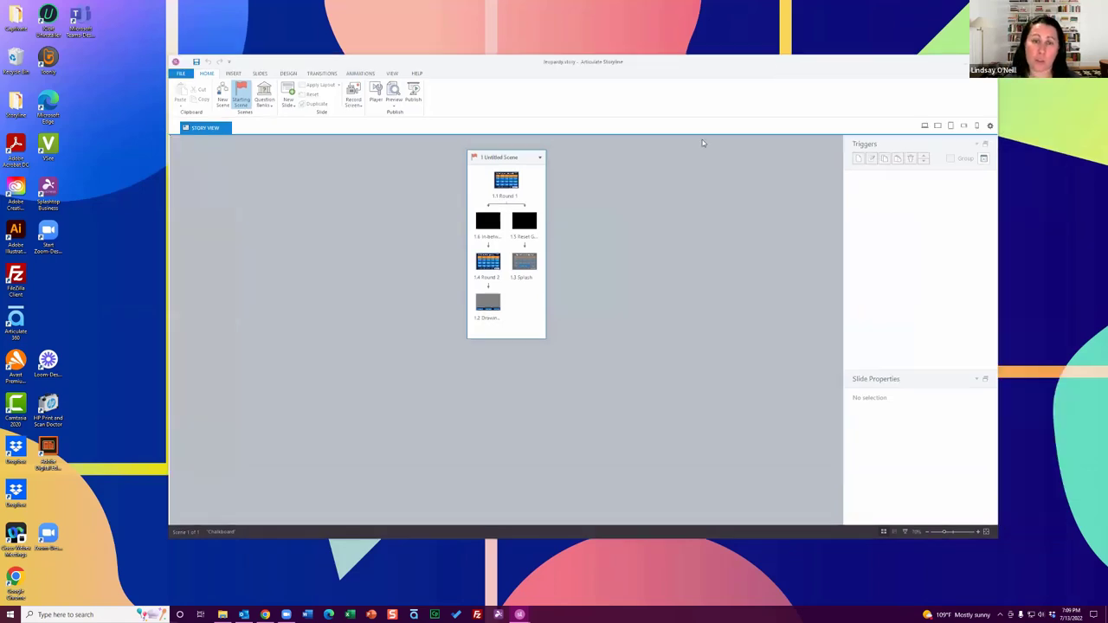
{"action": "double_click", "coordinate": [507, 182]}
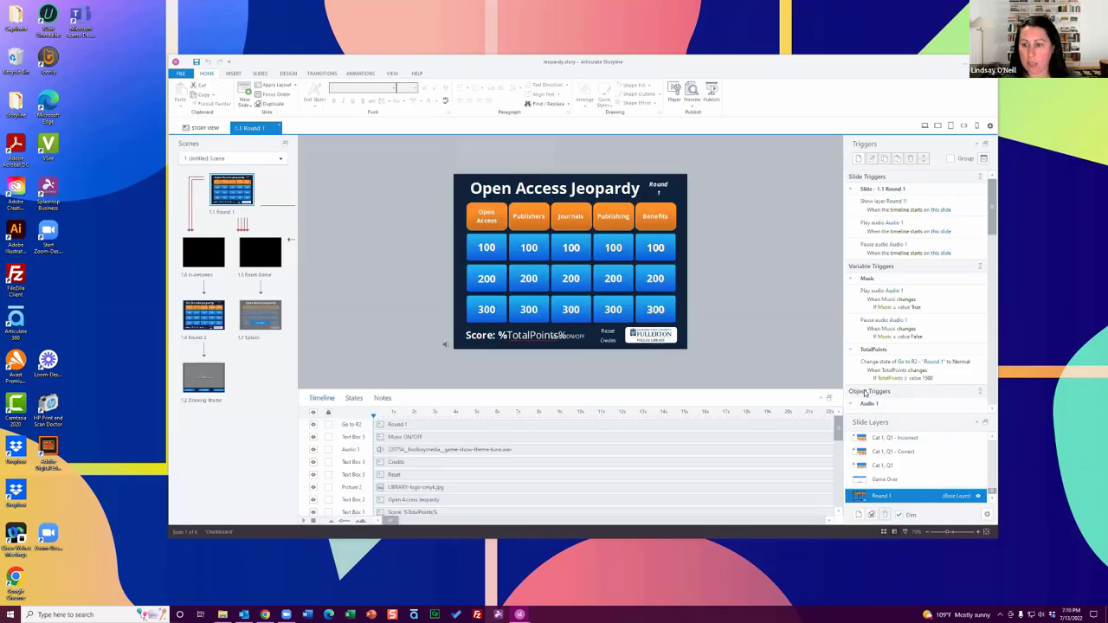
{"action": "left_click_drag", "start_coordinate": [909, 415], "coordinate": [909, 353]}
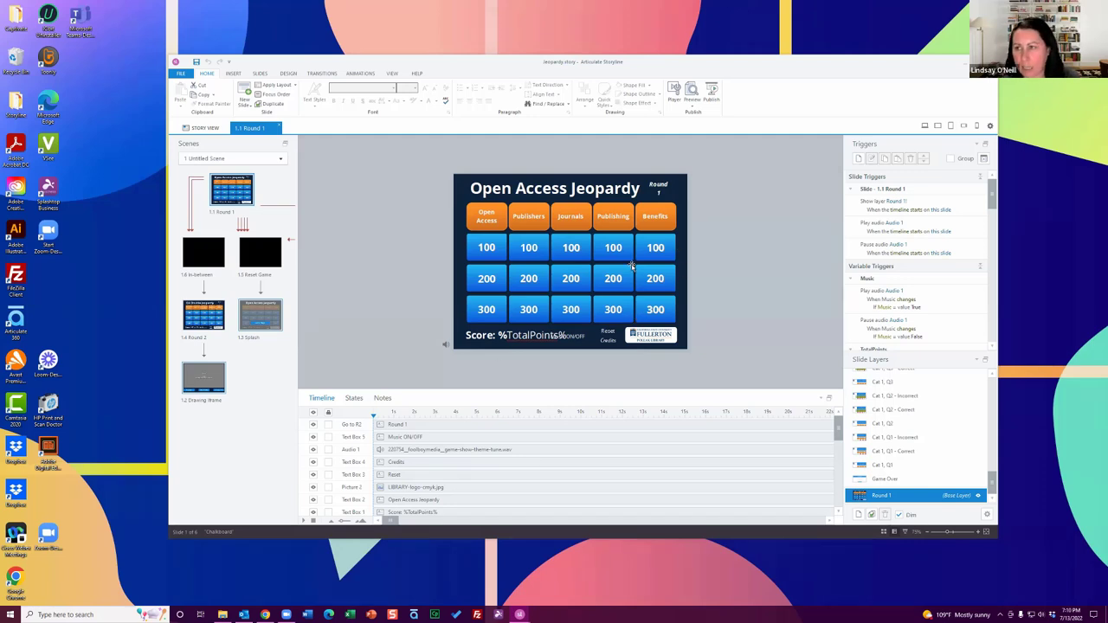
- Examine the Cat 1, Q1 question layer and its matching Correct and Incorrect feedback layers
{"action": "left_click", "coordinate": [913, 466]}
{"action": "left_click", "coordinate": [901, 451]}
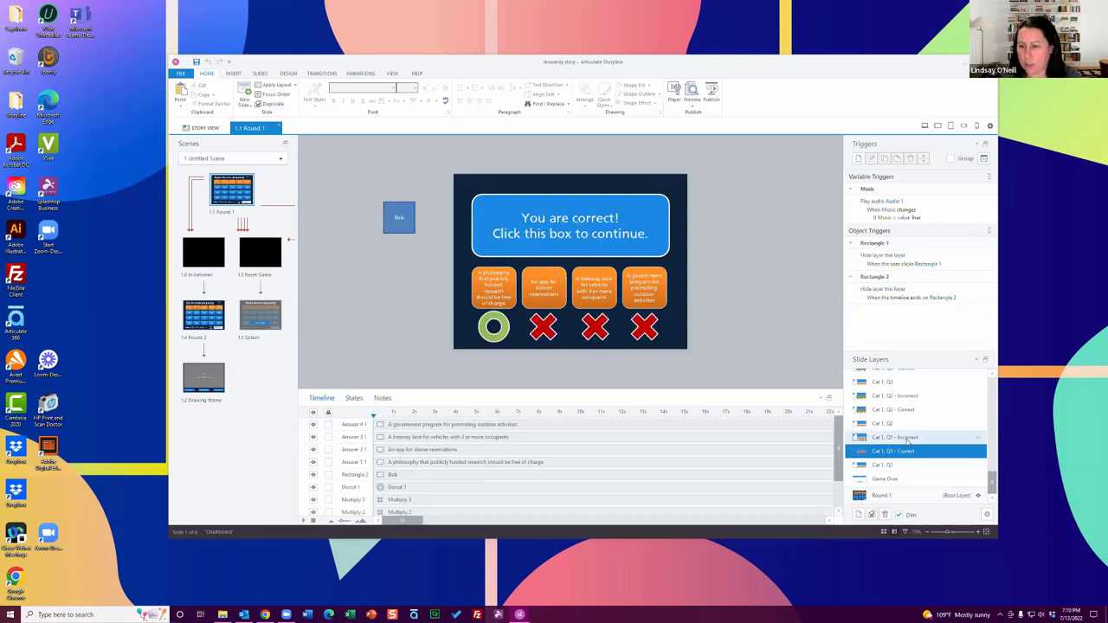
{"action": "left_click", "coordinate": [904, 437]}
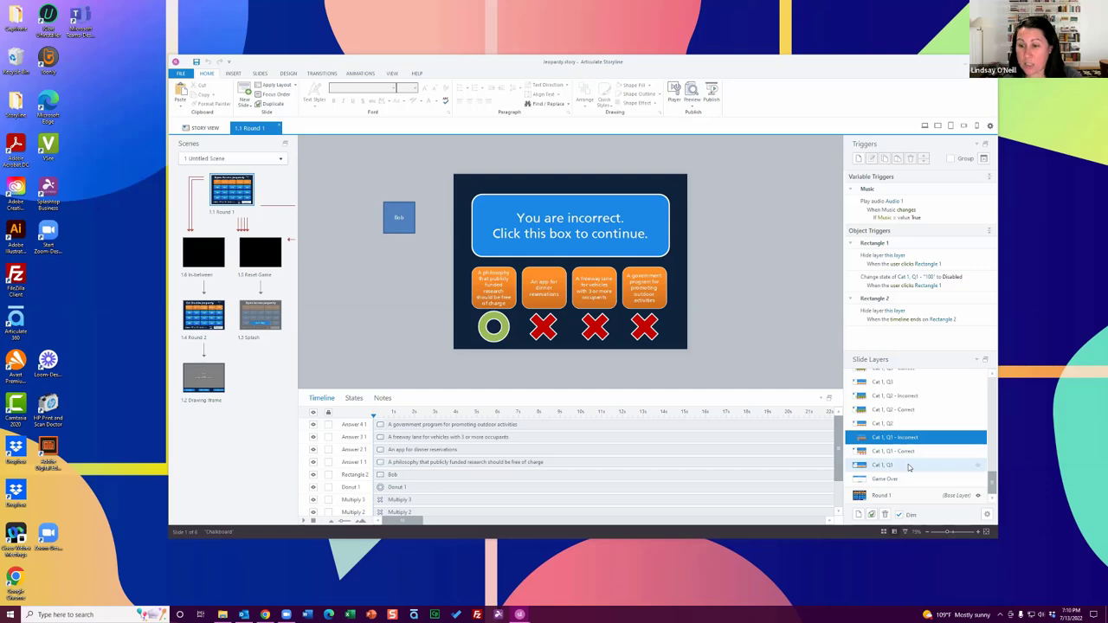
{"action": "left_click", "coordinate": [905, 462]}
{"action": "left_click", "coordinate": [904, 451]}
{"action": "left_click", "coordinate": [904, 438]}
{"action": "left_click", "coordinate": [894, 465]}
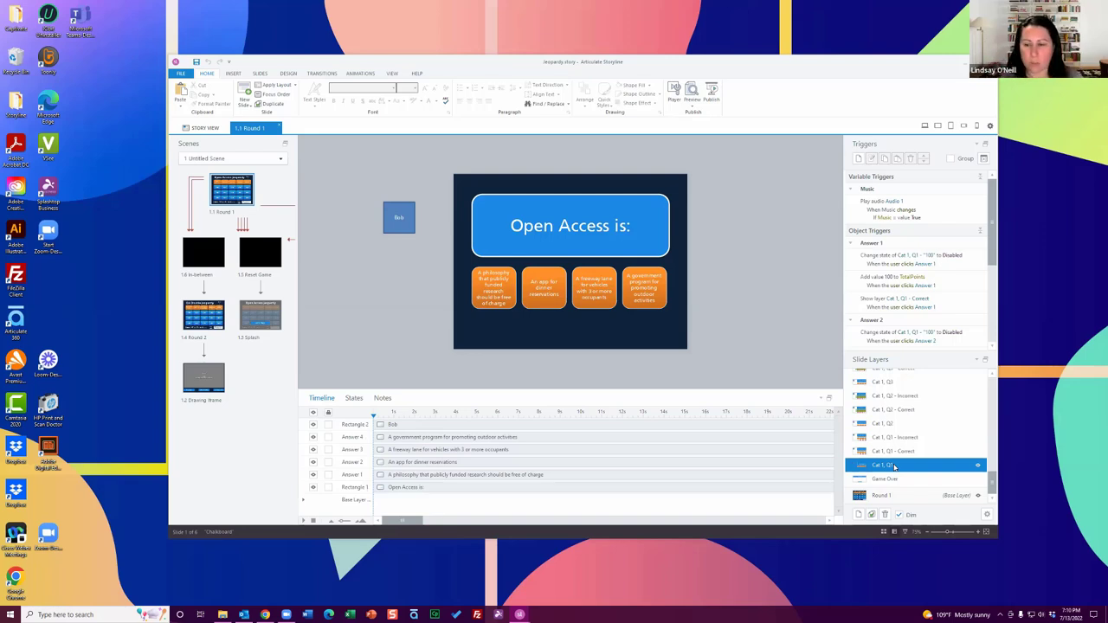
- Examine the Cat 5, Q3 question and feedback layers and the Timing Out layer
{"action": "scroll", "coordinate": [895, 459], "scroll_direction": "up", "scroll_amount": 5}
{"action": "scroll", "coordinate": [897, 441], "scroll_direction": "up", "scroll_amount": 5}
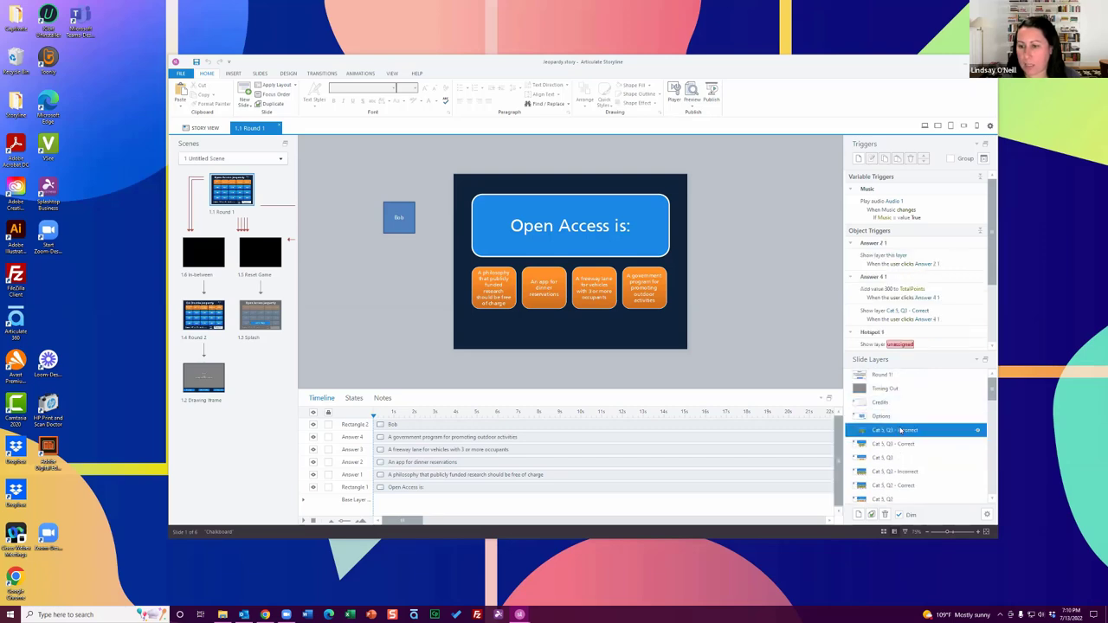
{"action": "left_click", "coordinate": [900, 430]}
{"action": "left_click", "coordinate": [899, 443]}
{"action": "left_click", "coordinate": [897, 390]}
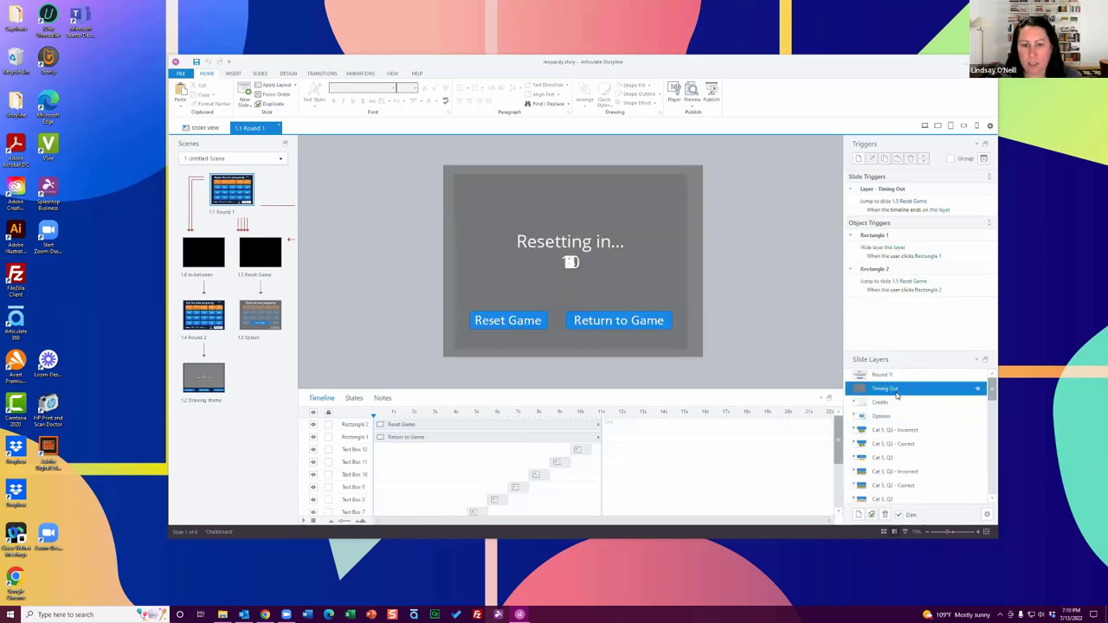
{"action": "left_click", "coordinate": [904, 456]}
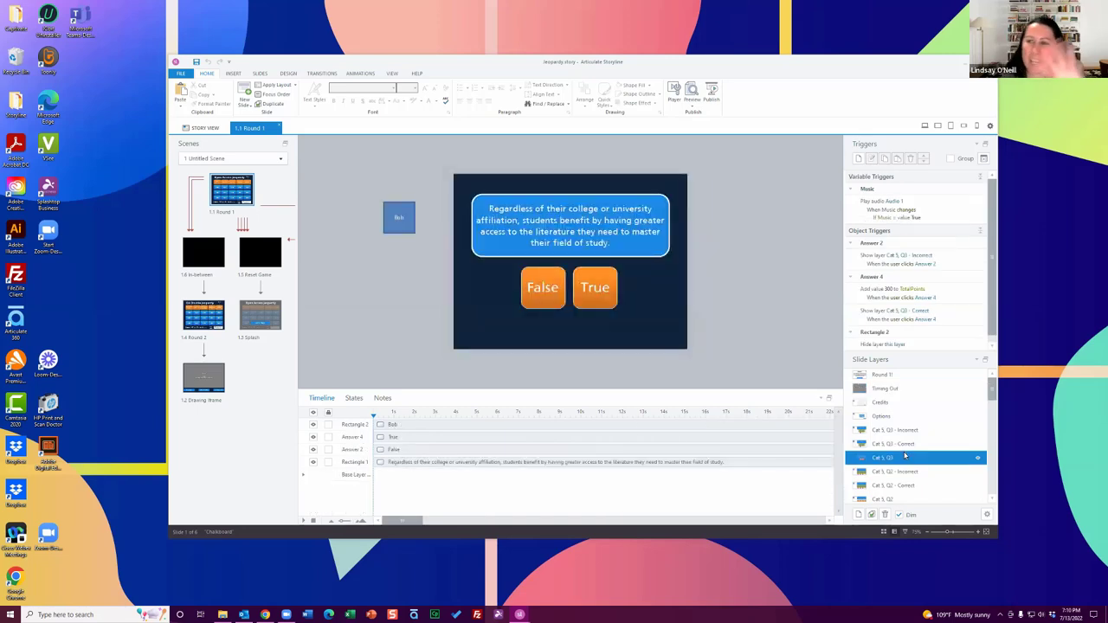
- Examine the Cat 5, Q2 question layer with its Incorrect and Correct feedback layers
{"action": "left_click", "coordinate": [906, 471]}
{"action": "scroll", "coordinate": [904, 450], "scroll_direction": "down", "scroll_amount": 3}
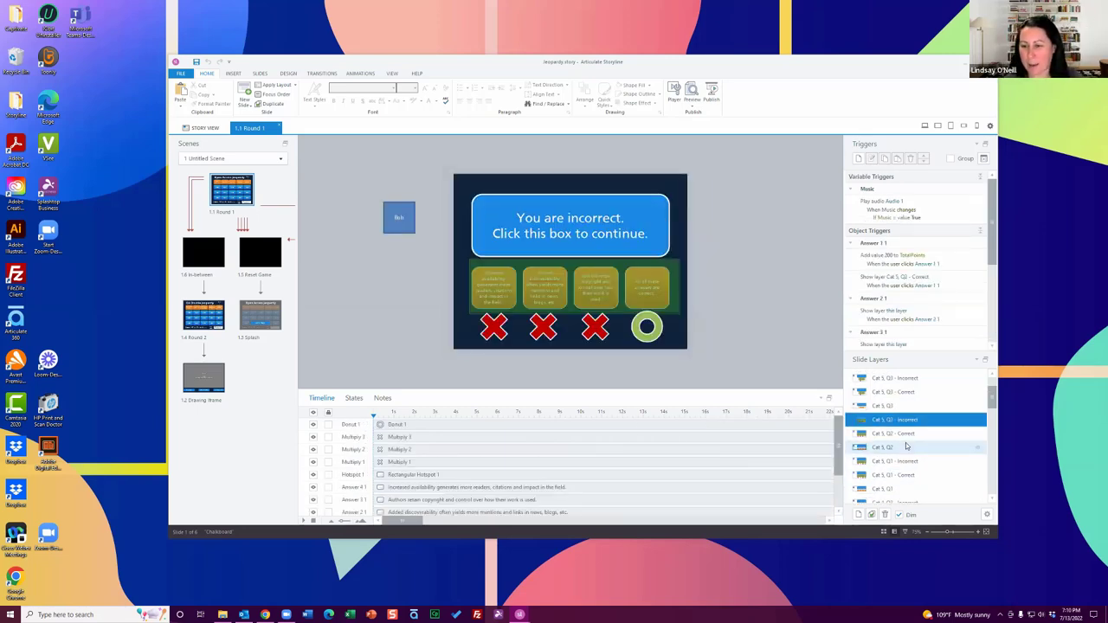
{"action": "left_click", "coordinate": [902, 433]}
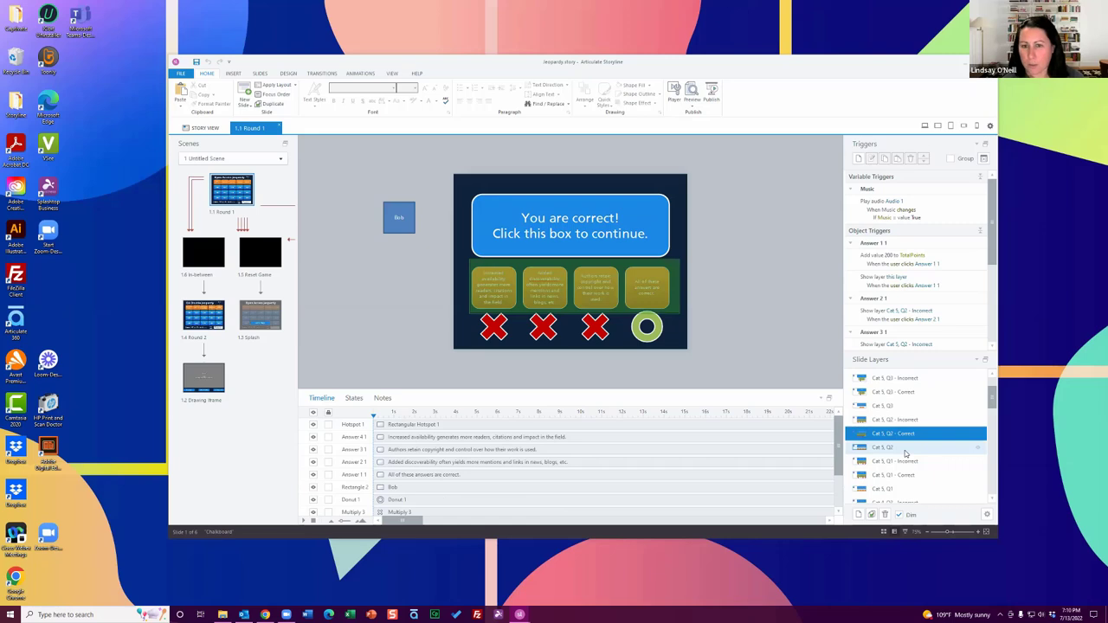
{"action": "left_click", "coordinate": [905, 449]}
- Examine the Cat 5, Q1 question layer with its Correct and Incorrect feedback layers
{"action": "scroll", "coordinate": [905, 453], "scroll_direction": "down", "scroll_amount": 2}
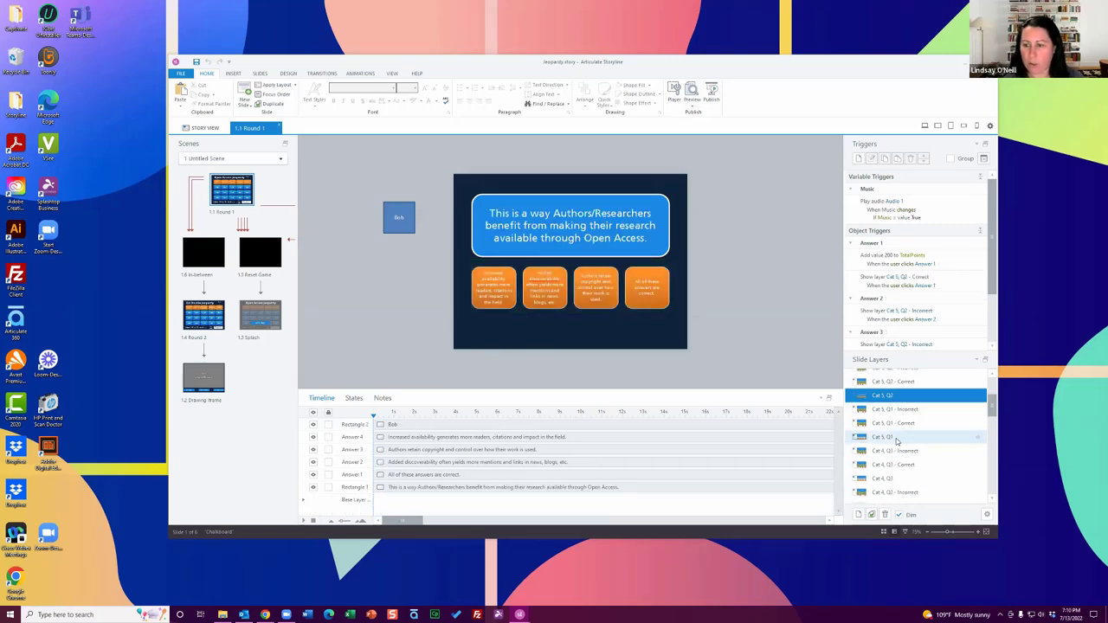
{"action": "left_click", "coordinate": [896, 438]}
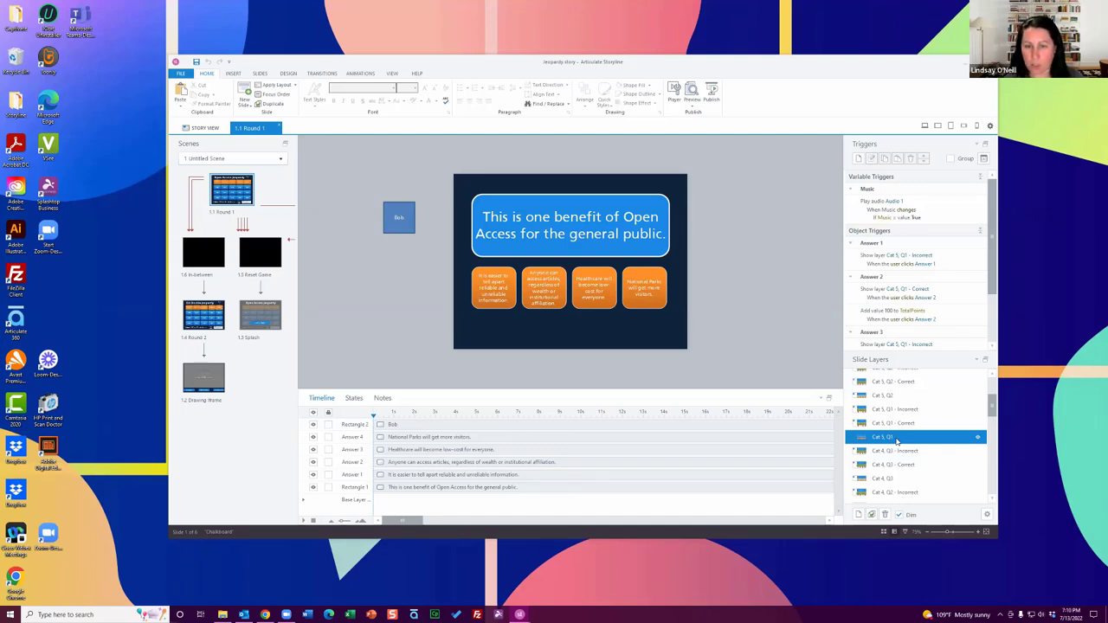
{"action": "left_click", "coordinate": [892, 422]}
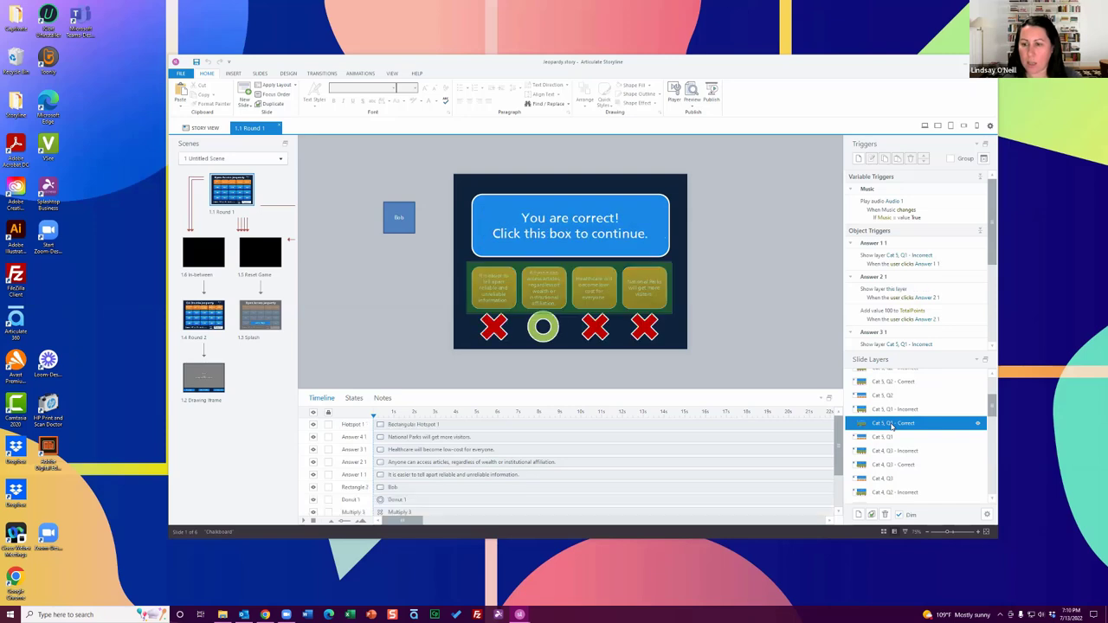
{"action": "left_click", "coordinate": [902, 410]}
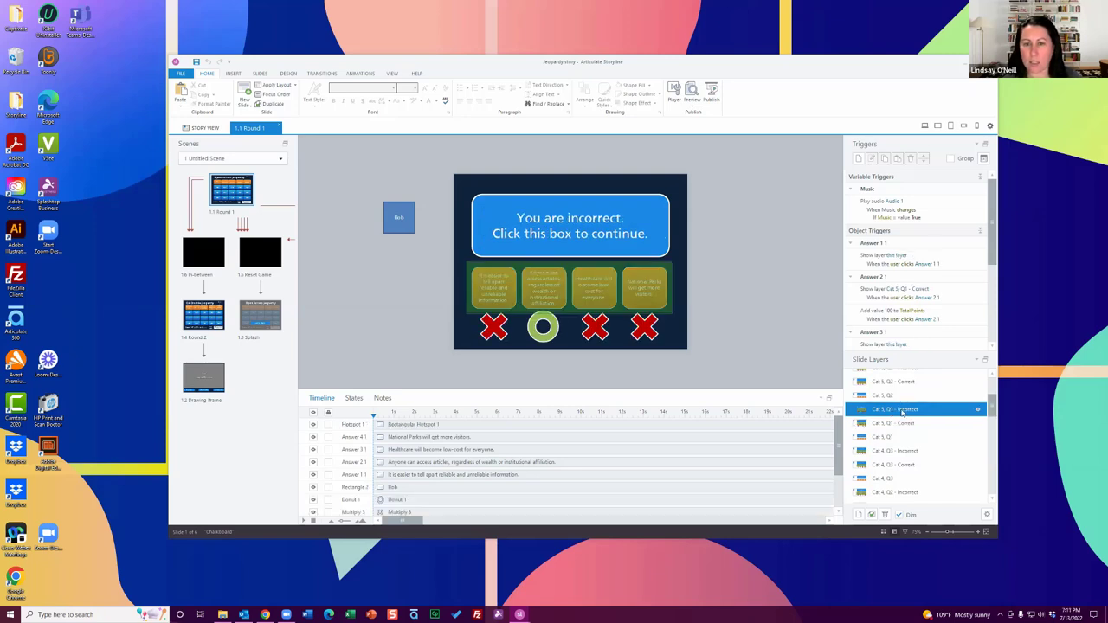
- Examine the project variables, including TotalPoints and Music, and close the variables list without changes
{"action": "scroll", "coordinate": [901, 412], "scroll_direction": "down", "scroll_amount": 3}
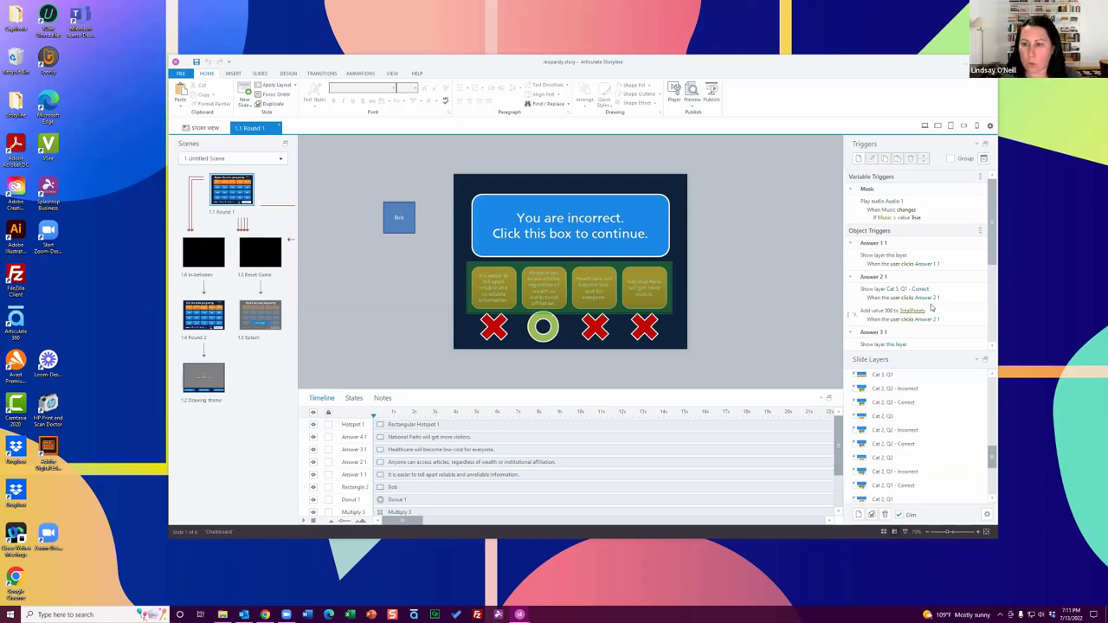
{"action": "left_click", "coordinate": [983, 159]}
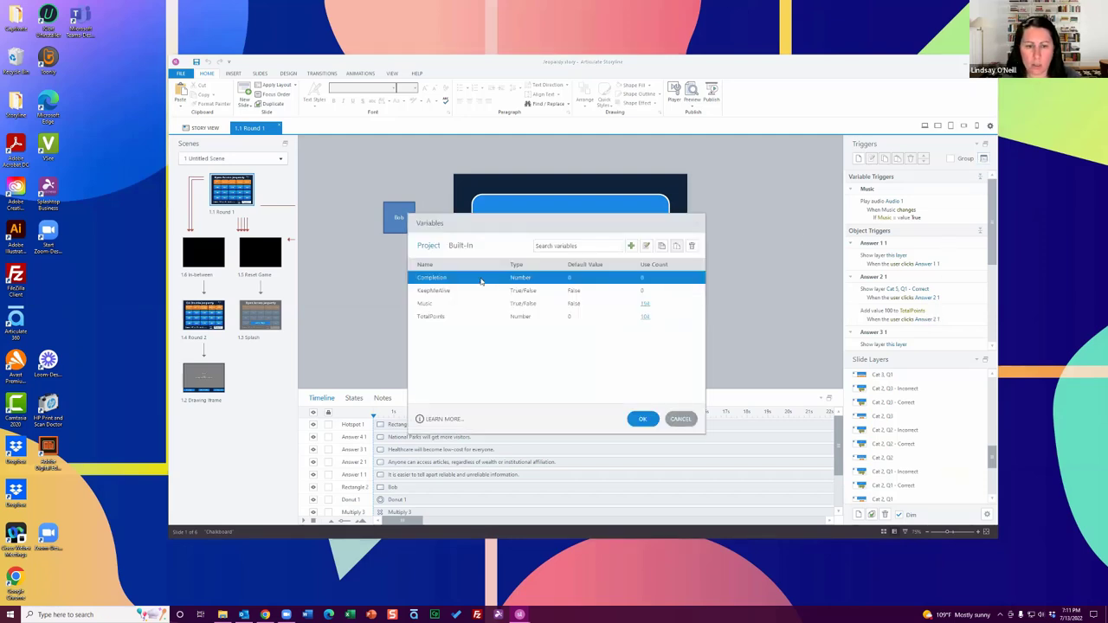
{"action": "double_click", "coordinate": [441, 316]}
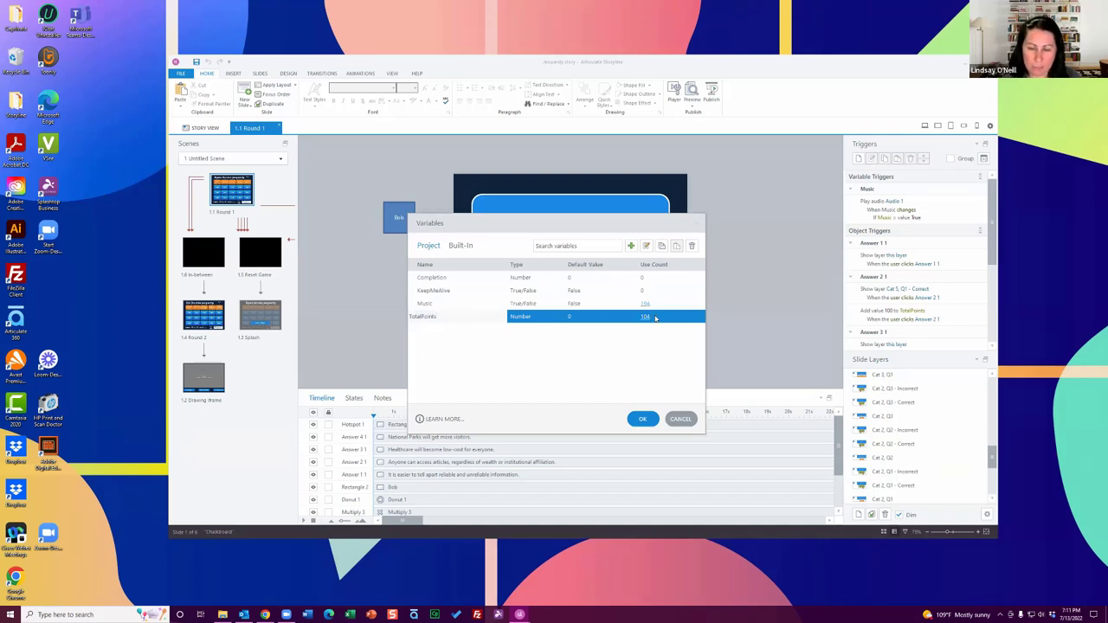
{"action": "key", "text": "Return"}
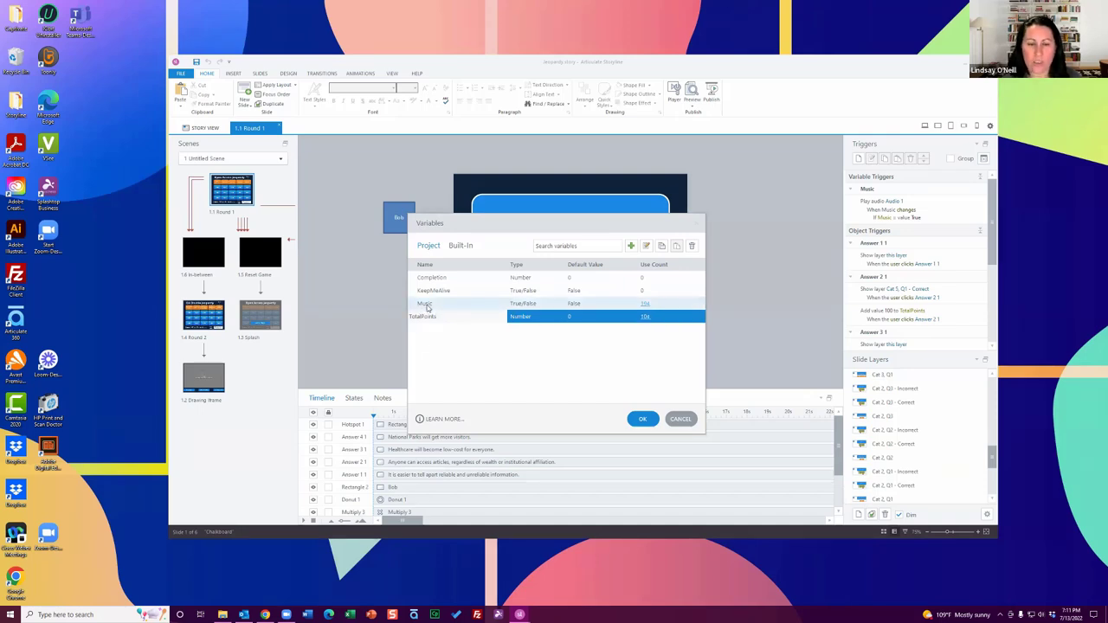
{"action": "left_click", "coordinate": [682, 420]}
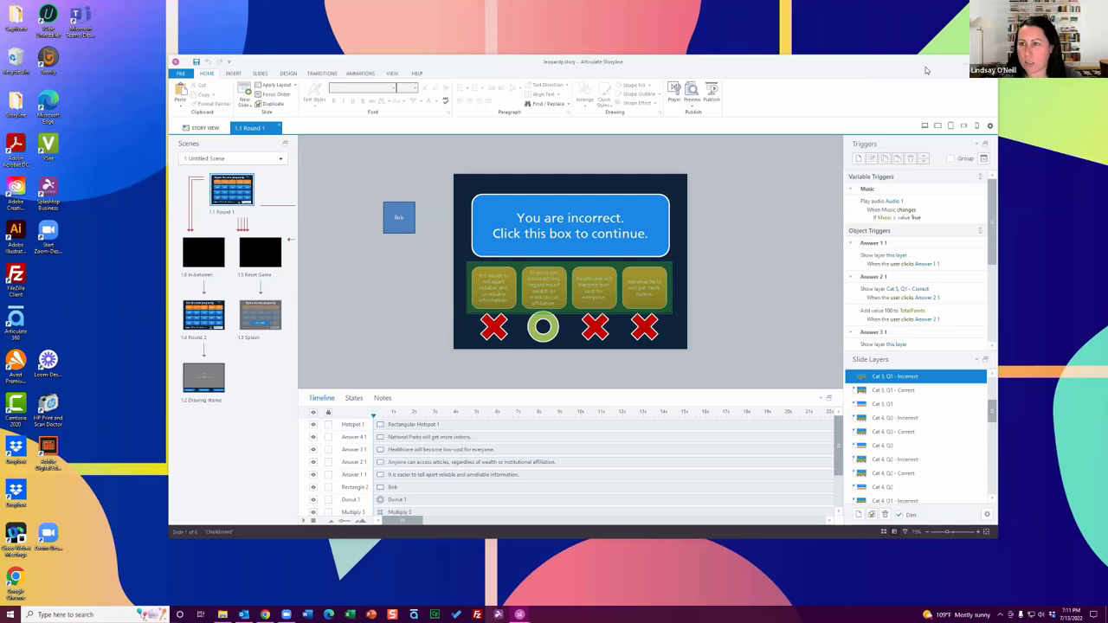
- Minimize the finished Jeopardy project, switch to Jeopardy in Progress.story and open its blank untitled slide for editing
{"action": "left_click", "coordinate": [967, 66]}
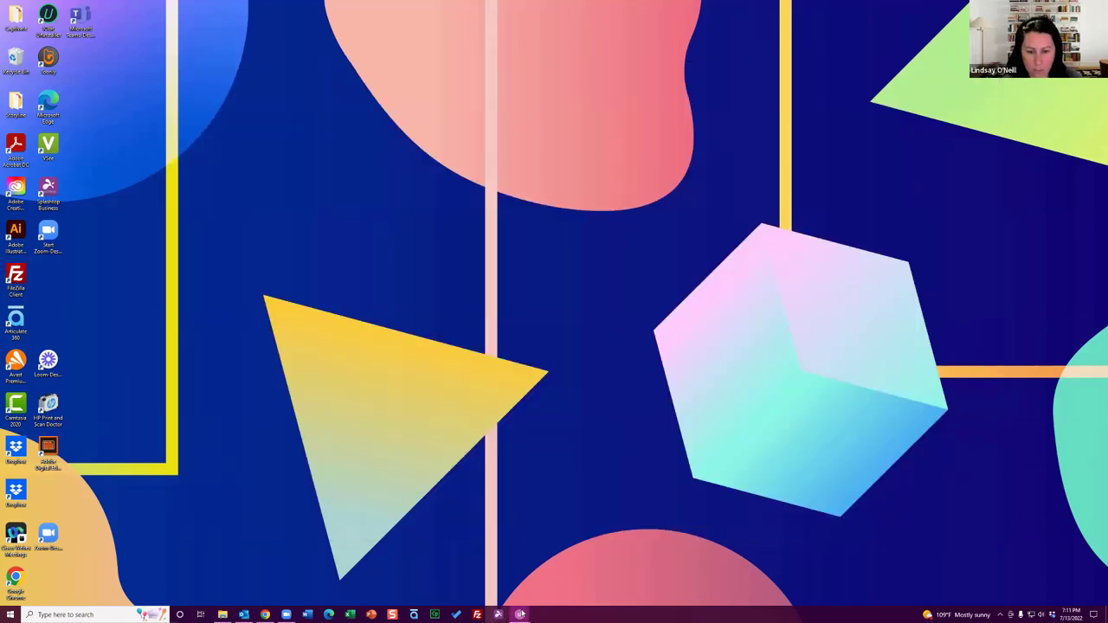
{"action": "mouse_move", "coordinate": [519, 614]}
{"action": "left_click", "coordinate": [477, 569]}
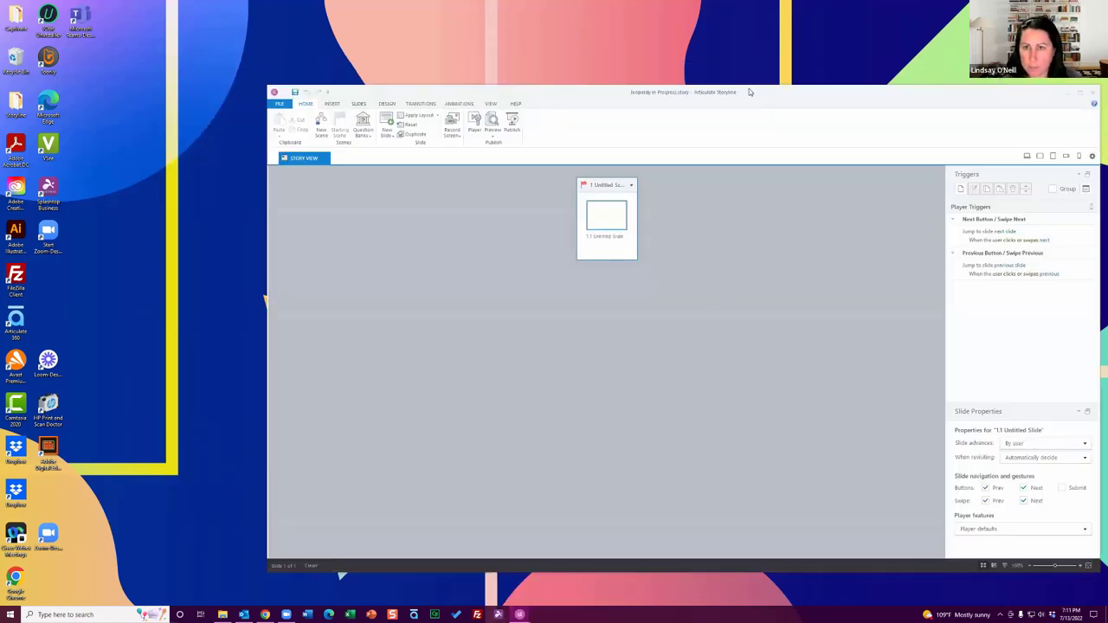
{"action": "double_click", "coordinate": [606, 215]}
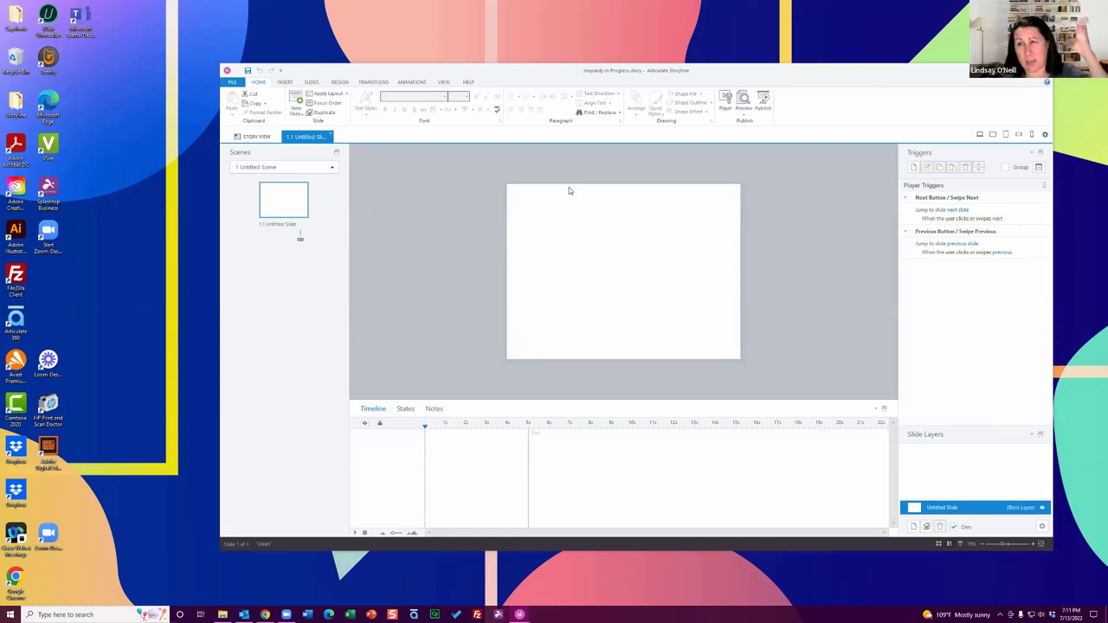
- Change the story size to 16:9 (960 × 540)
{"action": "left_click", "coordinate": [285, 83]}
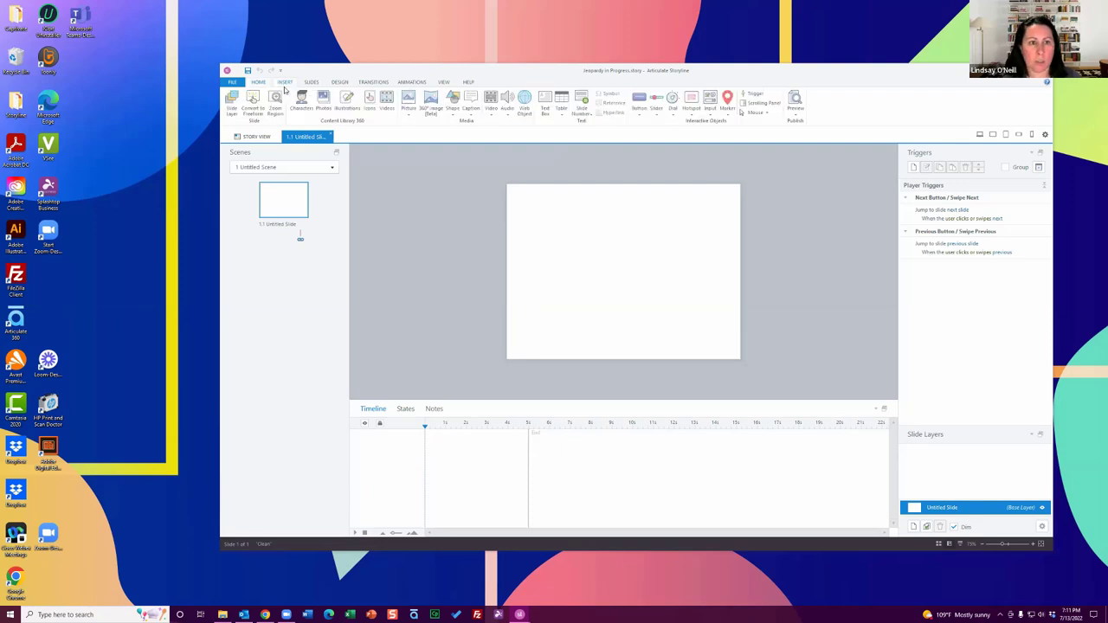
{"action": "left_click", "coordinate": [340, 83]}
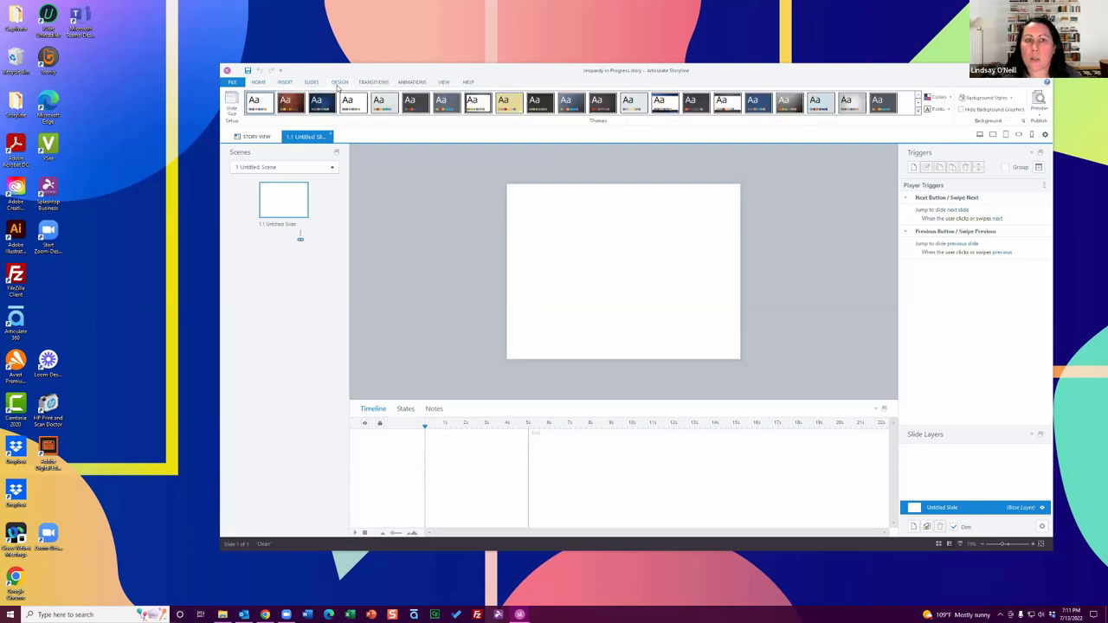
{"action": "left_click", "coordinate": [230, 106]}
{"action": "left_click", "coordinate": [571, 261]}
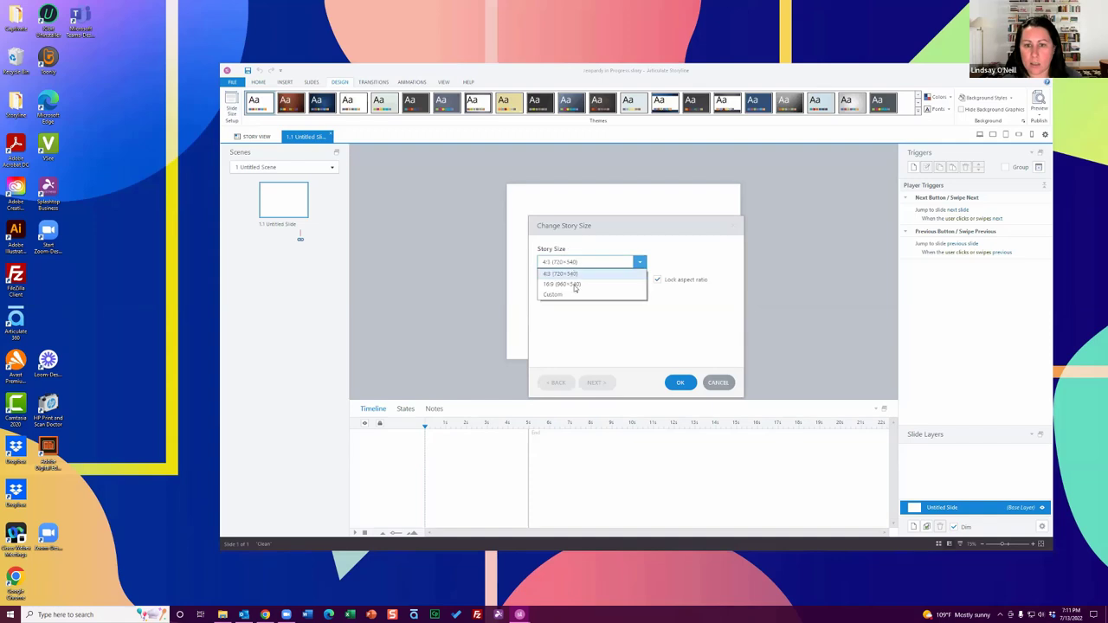
{"action": "left_click", "coordinate": [575, 284]}
{"action": "left_click", "coordinate": [680, 383]}
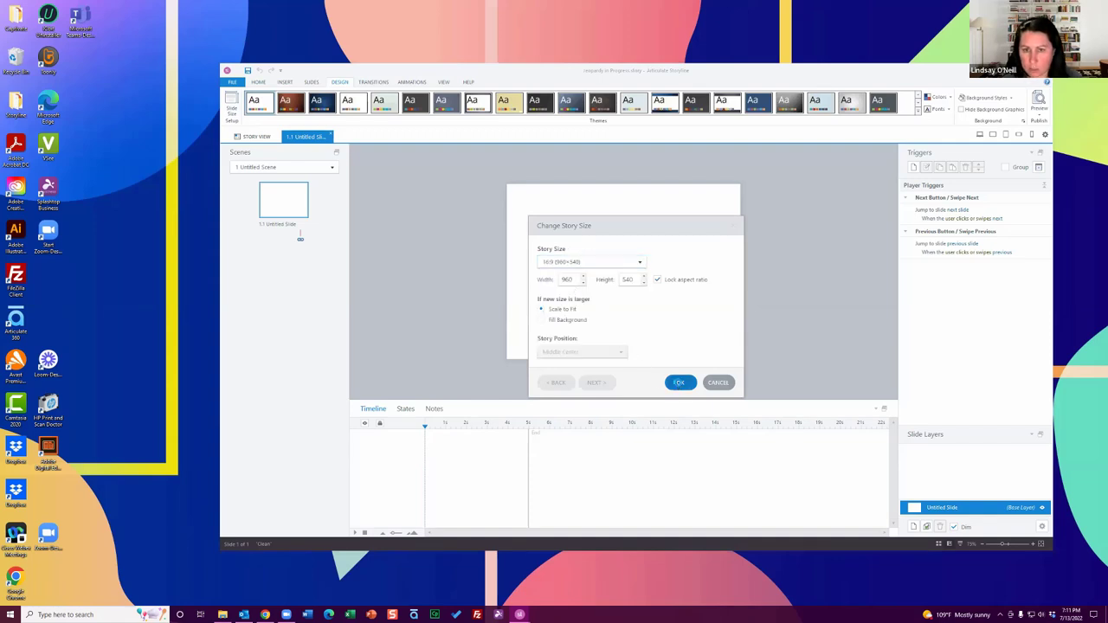
{"action": "left_click_drag", "start_coordinate": [805, 75], "coordinate": [764, 68]}
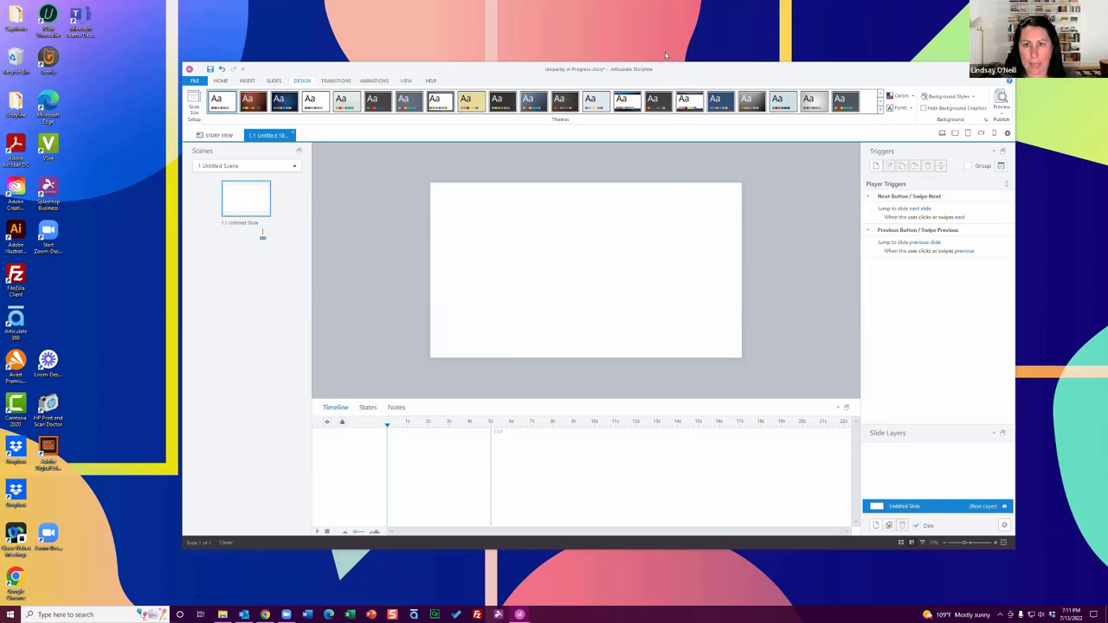
{"action": "left_click_drag", "start_coordinate": [658, 67], "coordinate": [653, 67]}
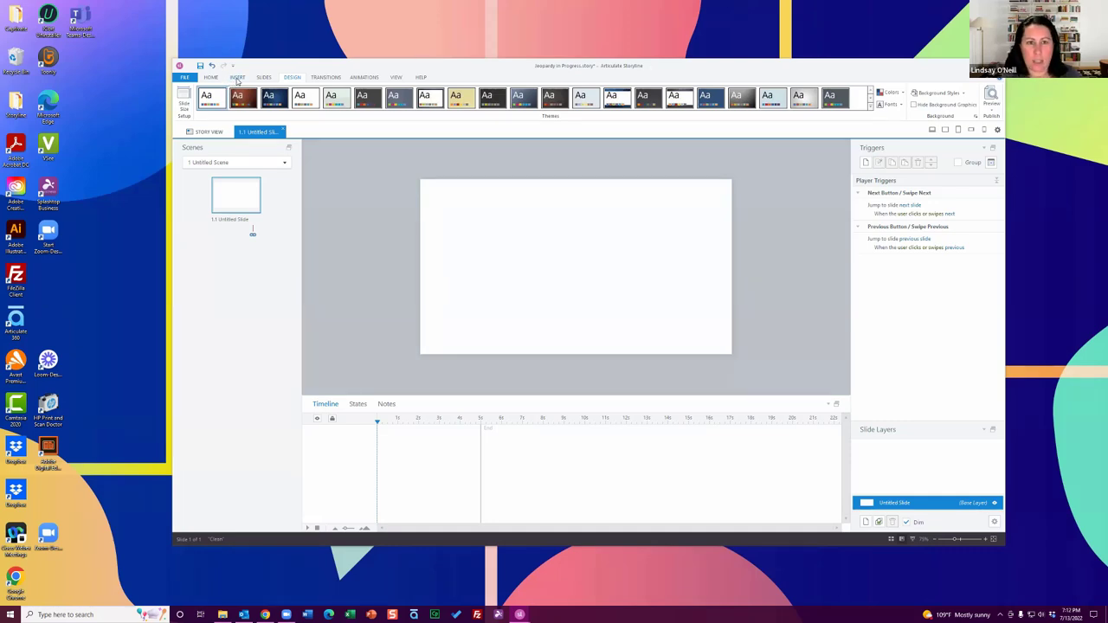
- Insert a text box near the slide's upper left reading "Cat 1" and select its text
{"action": "left_click", "coordinate": [236, 78]}
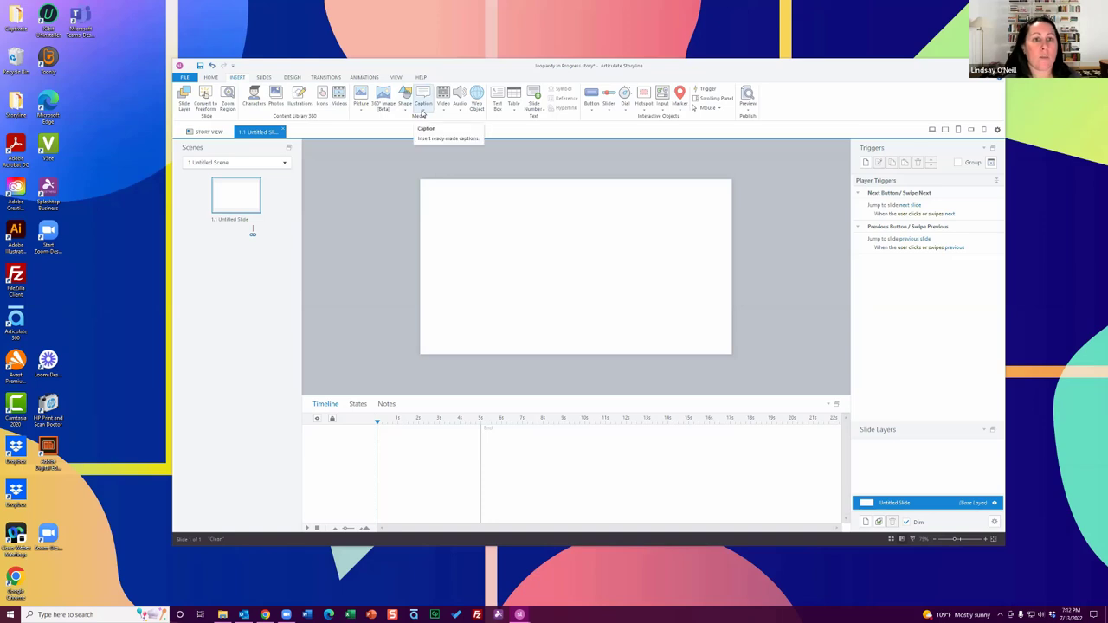
{"action": "left_click", "coordinate": [498, 99]}
{"action": "left_click_drag", "start_coordinate": [460, 209], "coordinate": [509, 230]}
{"action": "type", "text": "Cat 1"}
{"action": "key", "text": "ctrl+a"}
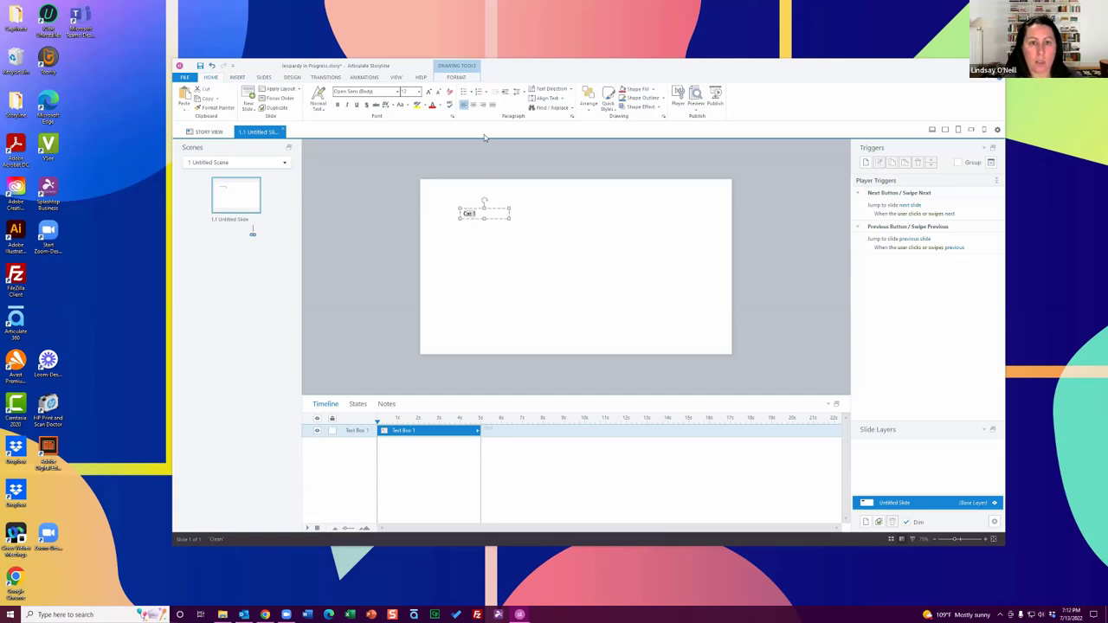
- Center the Cat 1 text, enlarge it to 24 pt and move the text box closer to the slide's left edge
{"action": "left_click", "coordinate": [473, 104]}
{"action": "left_click", "coordinate": [429, 92]}
{"action": "left_click", "coordinate": [429, 91]}
{"action": "left_click", "coordinate": [428, 92]}
{"action": "left_click", "coordinate": [429, 92]}
{"action": "left_click_drag", "start_coordinate": [487, 209], "coordinate": [478, 206]}
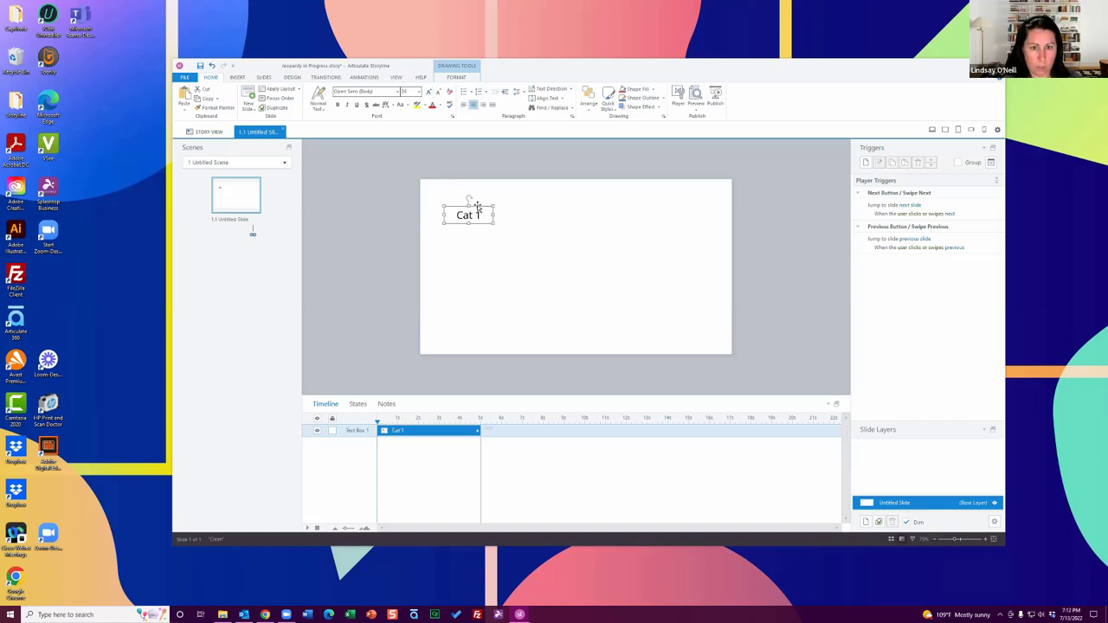
- Duplicate the Cat 1 text box five times
{"action": "key", "text": "ctrl+d"}
{"action": "key", "text": "ctrl+d"}
{"action": "key", "text": "ctrl+d"}
{"action": "key", "text": "ctrl+d"}
{"action": "key", "text": "ctrl+d"}
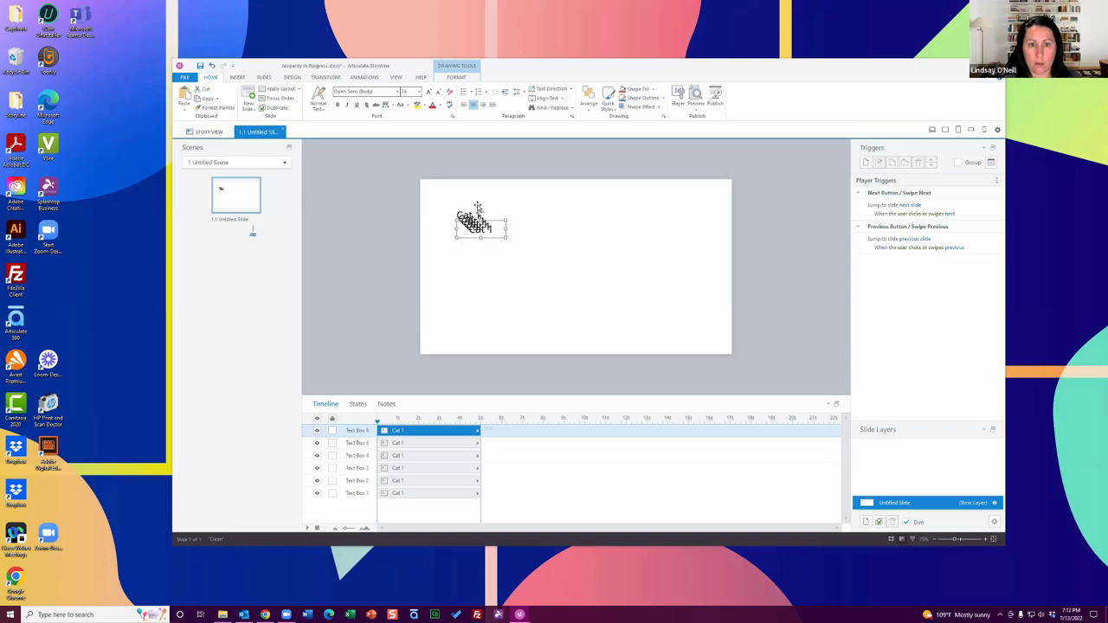
- Spread four Cat 1 copies across the slide in a rough row beside the original and delete the surplus copy
{"action": "left_click_drag", "start_coordinate": [481, 224], "coordinate": [677, 223]}
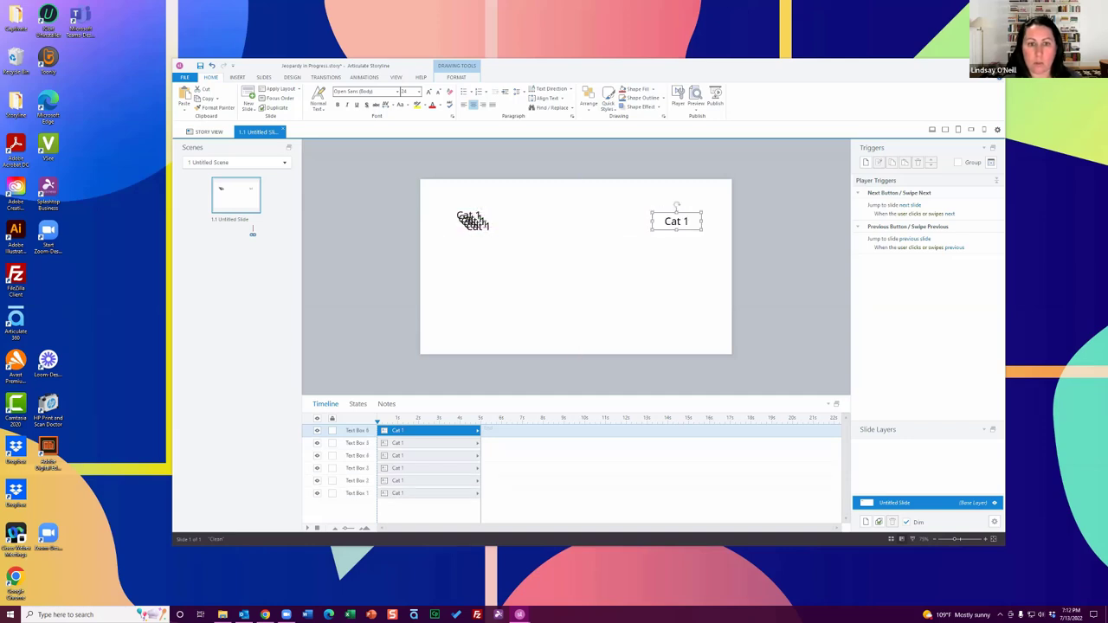
{"action": "left_click_drag", "start_coordinate": [487, 219], "coordinate": [634, 217]}
{"action": "left_click", "coordinate": [493, 219]}
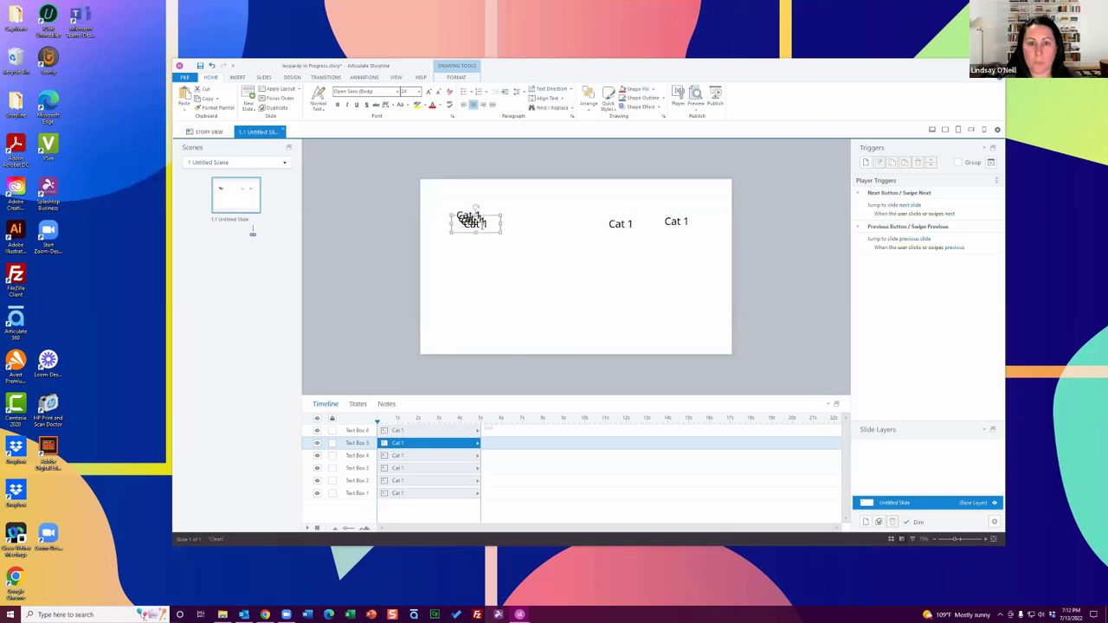
{"action": "left_click_drag", "start_coordinate": [493, 218], "coordinate": [590, 222]}
{"action": "left_click", "coordinate": [468, 218]}
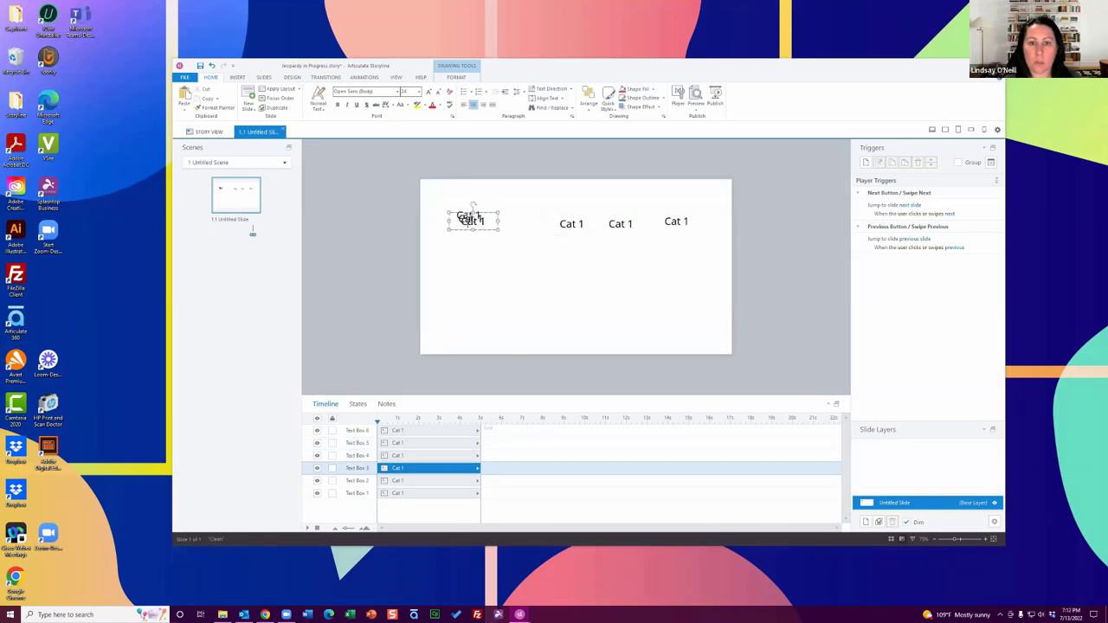
{"action": "left_click_drag", "start_coordinate": [479, 214], "coordinate": [522, 216]}
{"action": "left_click", "coordinate": [473, 220]}
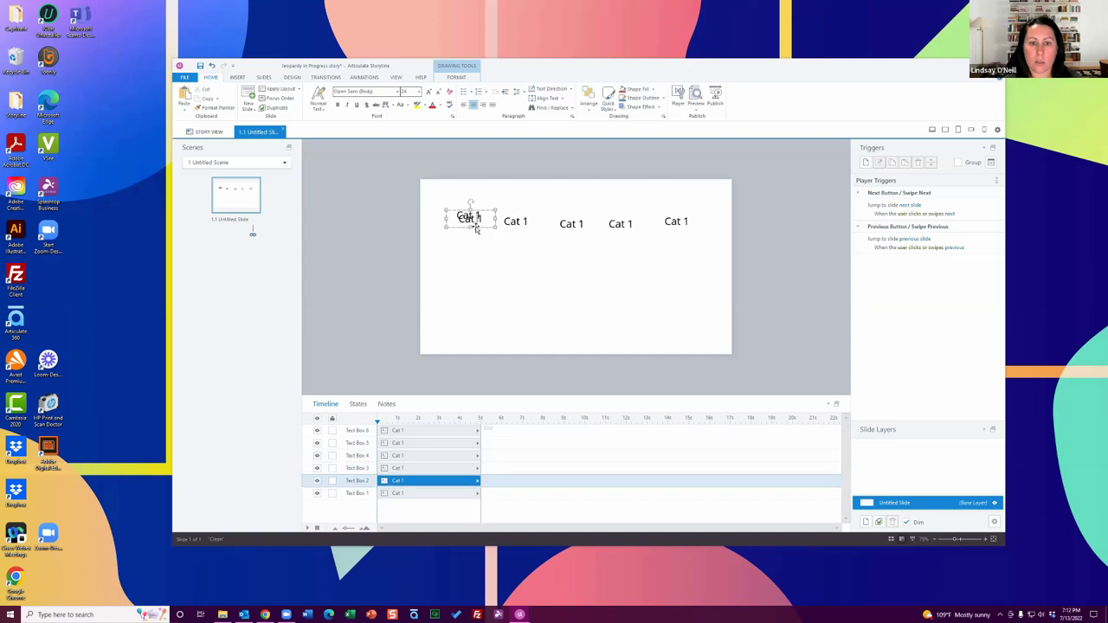
{"action": "key", "text": "Delete"}
{"action": "left_click", "coordinate": [678, 218]}
{"action": "left_click_drag", "start_coordinate": [679, 222], "coordinate": [682, 216]}
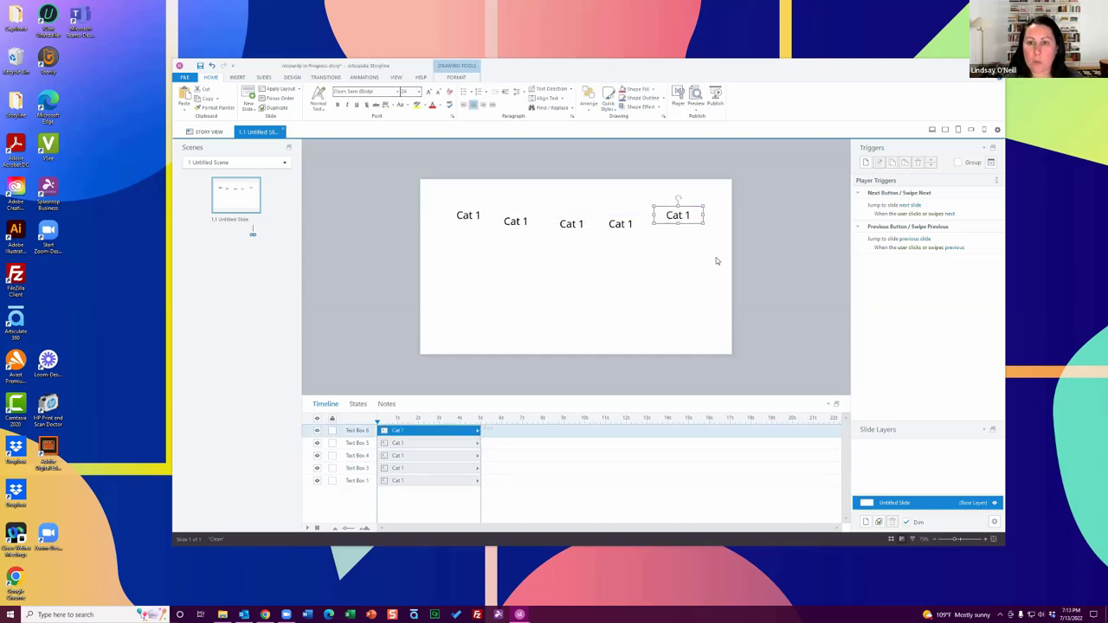
- Align the tops of all five Cat 1 text boxes and distribute them horizontally
{"action": "left_click", "coordinate": [717, 254]}
{"action": "left_click_drag", "start_coordinate": [720, 250], "coordinate": [411, 192]}
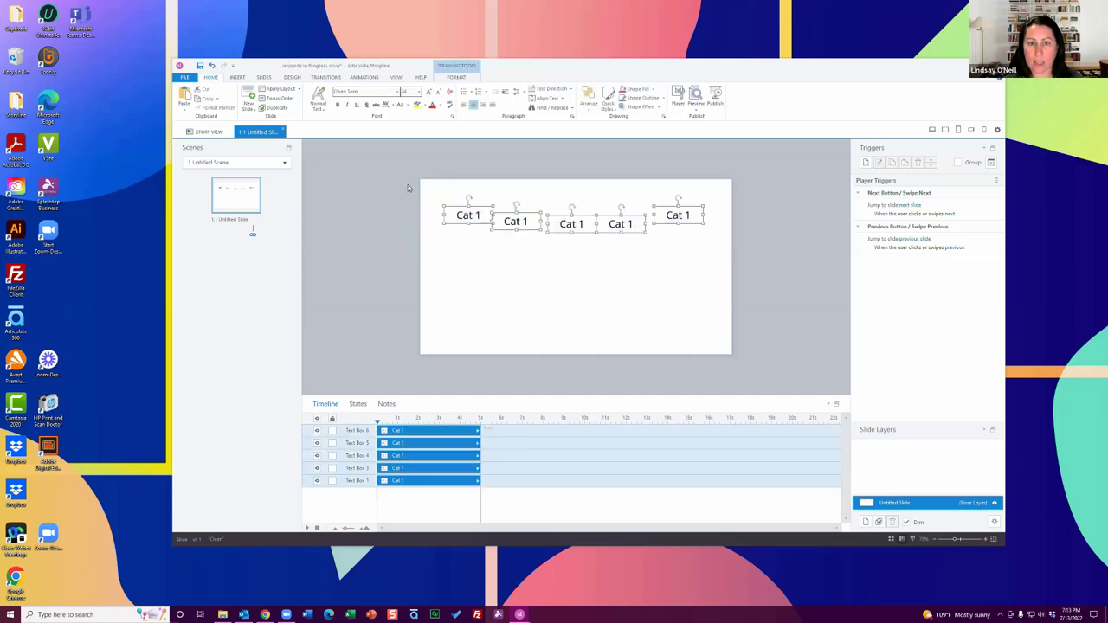
{"action": "left_click", "coordinate": [589, 108]}
{"action": "mouse_move", "coordinate": [606, 213]}
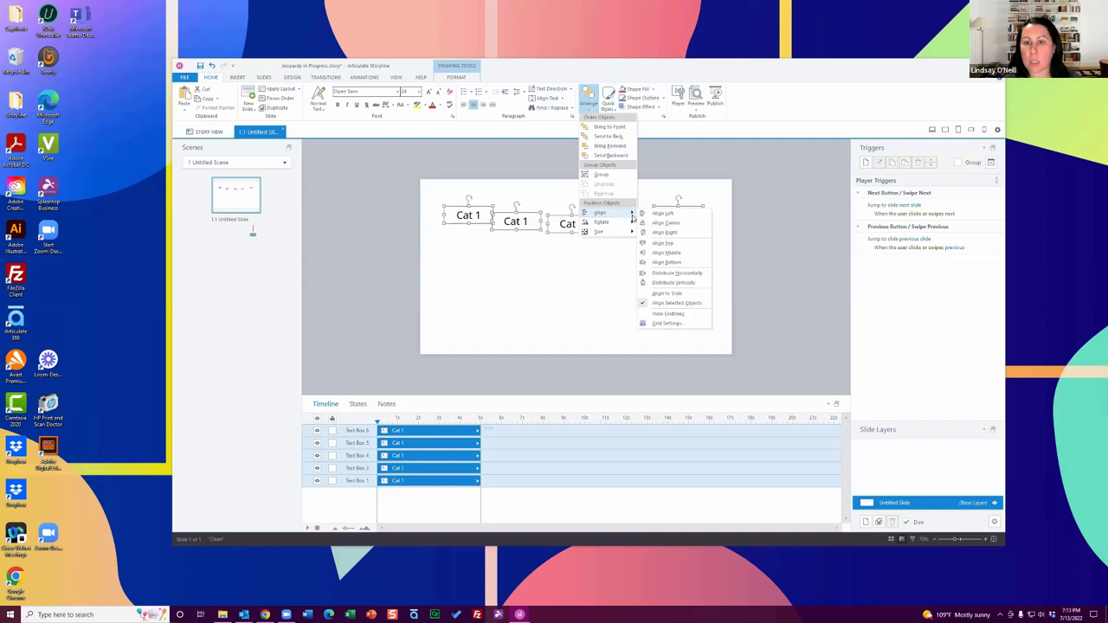
{"action": "left_click", "coordinate": [678, 244]}
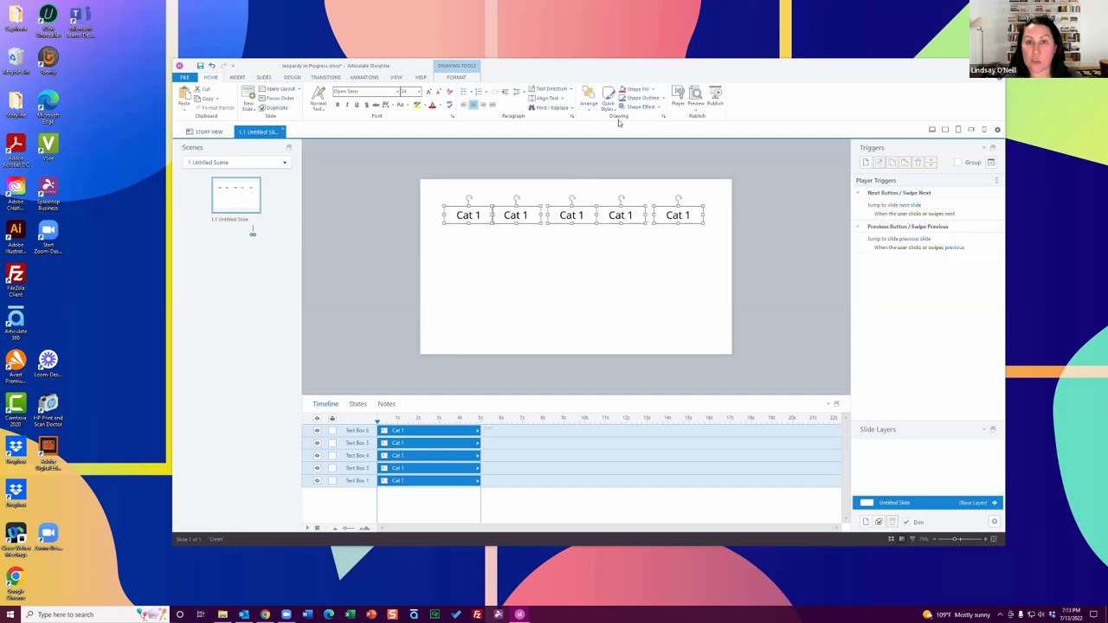
{"action": "left_click", "coordinate": [588, 97]}
{"action": "mouse_move", "coordinate": [622, 213]}
{"action": "left_click", "coordinate": [671, 274]}
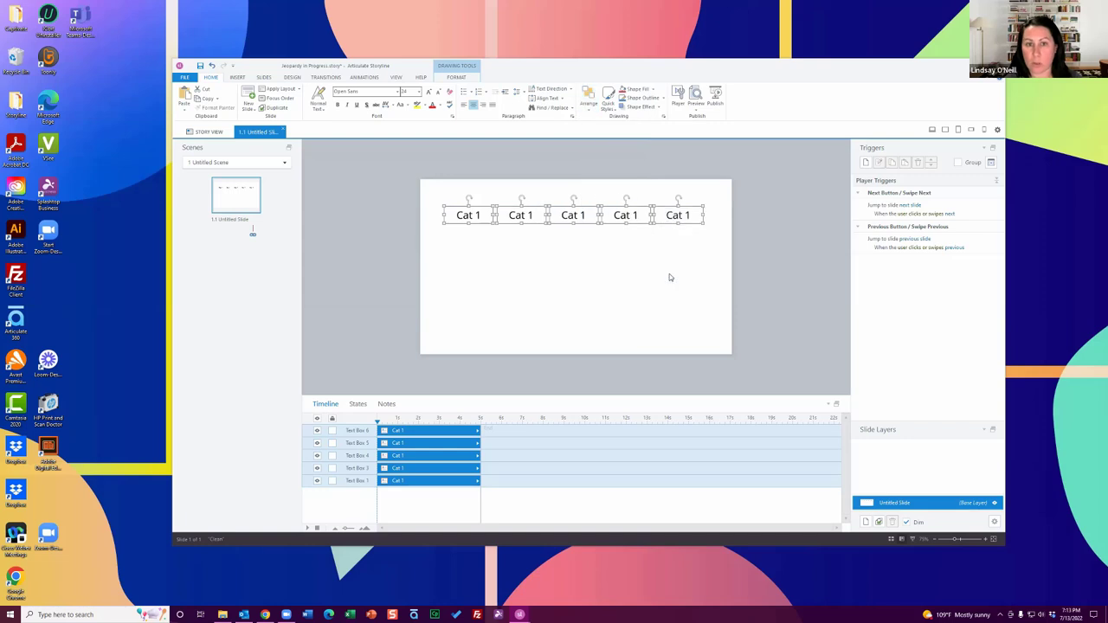
- Renumber the four copied category headings as Cat 2, Cat 3, Cat 4 and Cat 5 from left to right
{"action": "left_click", "coordinate": [508, 254]}
{"action": "left_click", "coordinate": [535, 213]}
{"action": "key", "text": "BackSpace"}
{"action": "type", "text": "2"}
{"action": "left_click", "coordinate": [586, 215]}
{"action": "key", "text": "BackSpace"}
{"action": "type", "text": "3"}
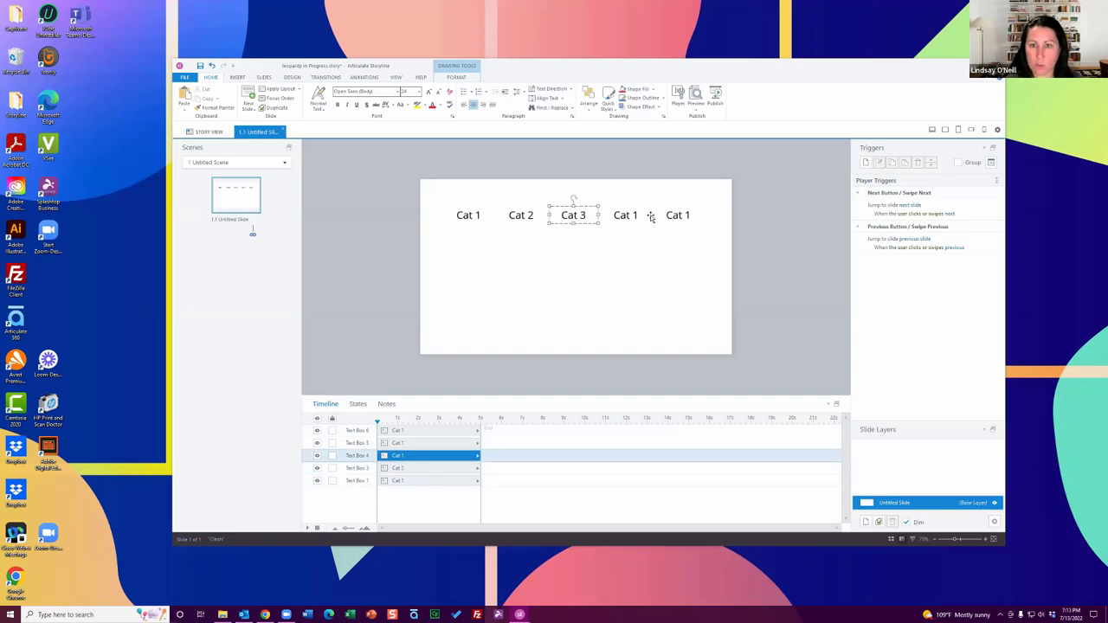
{"action": "left_click", "coordinate": [641, 215]}
{"action": "key", "text": "BackSpace"}
{"action": "type", "text": "4"}
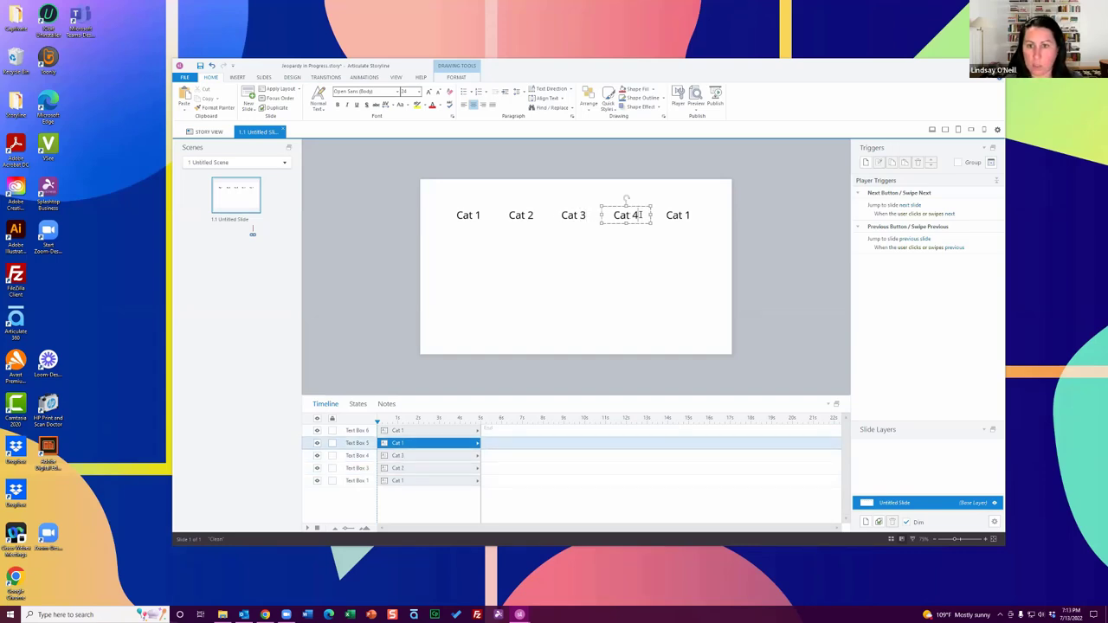
{"action": "left_click", "coordinate": [693, 215]}
{"action": "key", "text": "BackSpace"}
{"action": "type", "text": "5"}
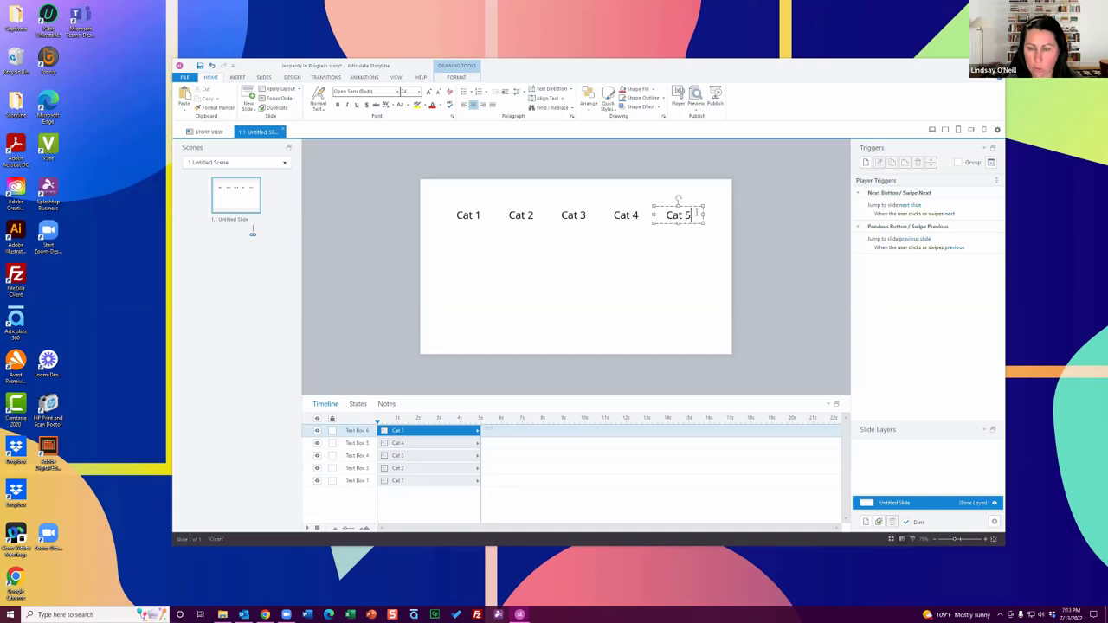
{"action": "left_click", "coordinate": [765, 225]}
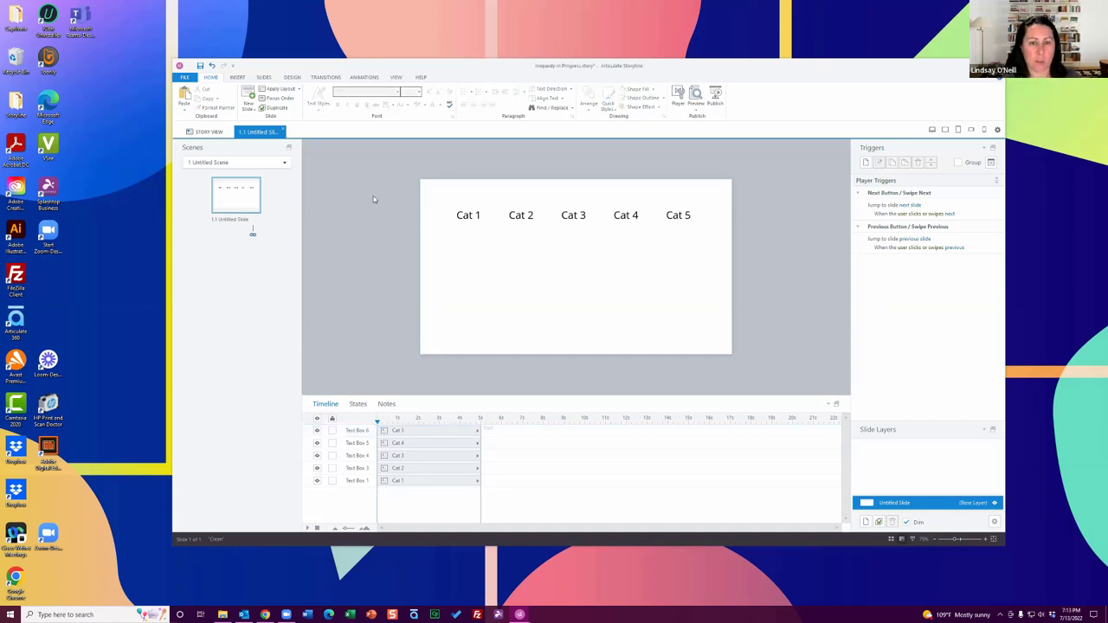
- Draw a rectangle about 108 × 64 px below the Cat 1 heading
{"action": "left_click", "coordinate": [237, 78]}
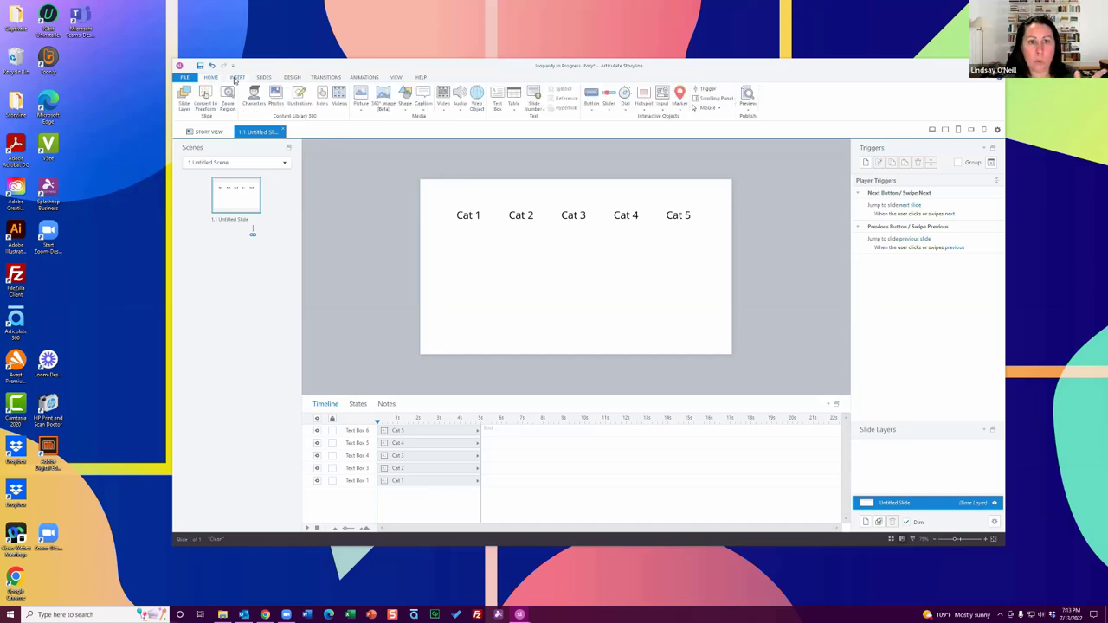
{"action": "left_click", "coordinate": [404, 97]}
{"action": "left_click", "coordinate": [411, 143]}
{"action": "mouse_move", "coordinate": [452, 239]}
{"action": "left_mouse_down"}
{"action": "mouse_move", "coordinate": [490, 244]}
{"action": "mouse_move", "coordinate": [491, 261]}
{"action": "mouse_move", "coordinate": [469, 240]}
{"action": "left_mouse_up"}
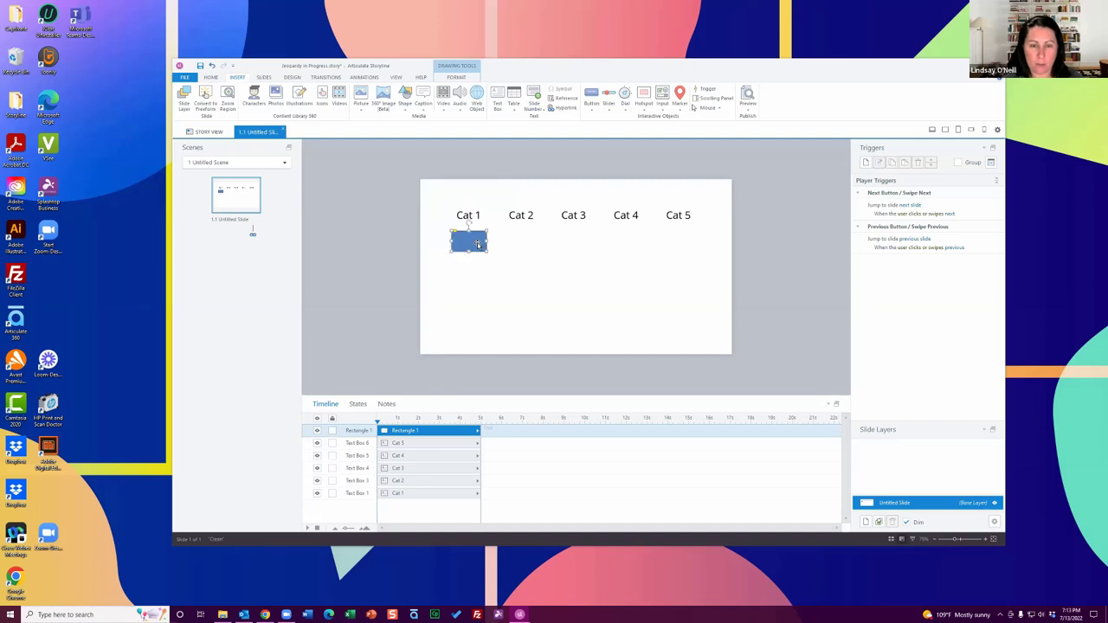
- Fill the rectangle below the Cat 1 heading with the standard light blue
{"action": "left_click", "coordinate": [460, 78]}
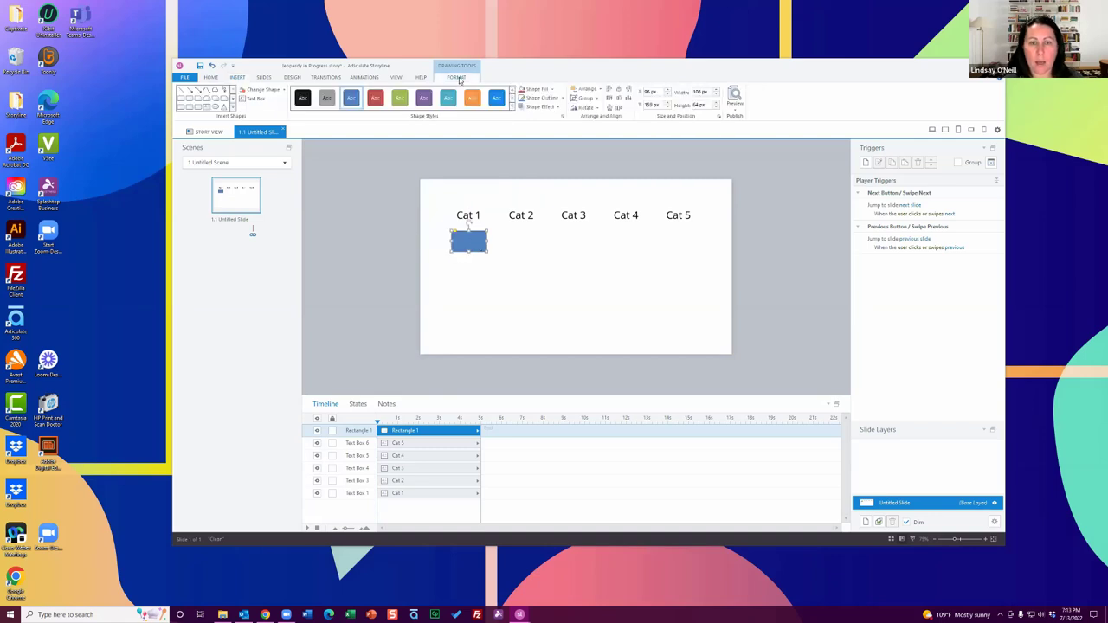
{"action": "left_click", "coordinate": [554, 90]}
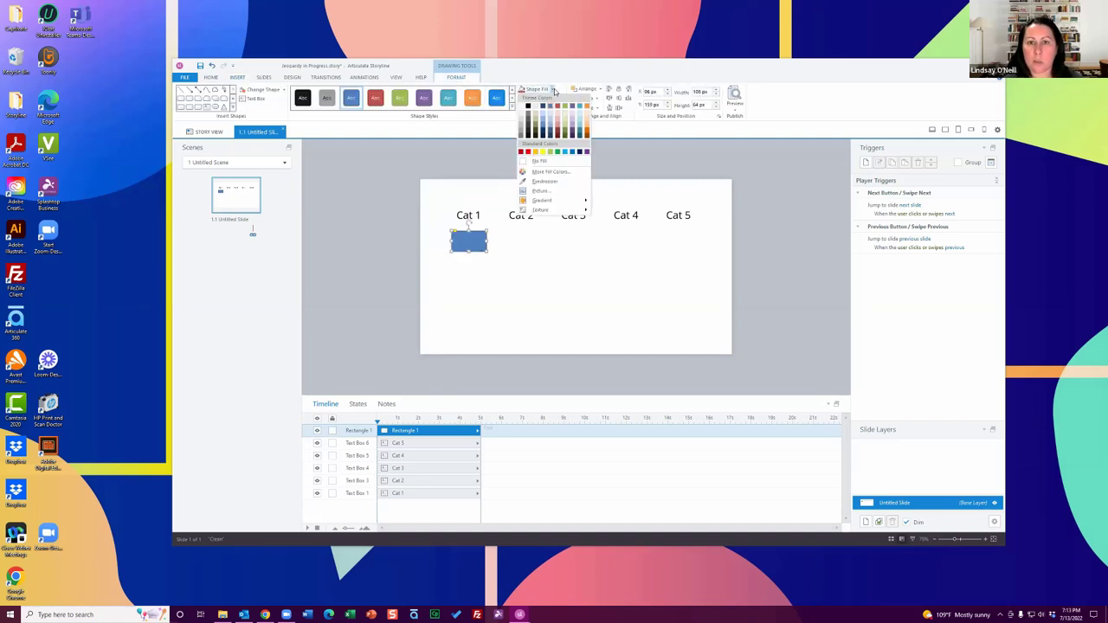
{"action": "left_click", "coordinate": [566, 152]}
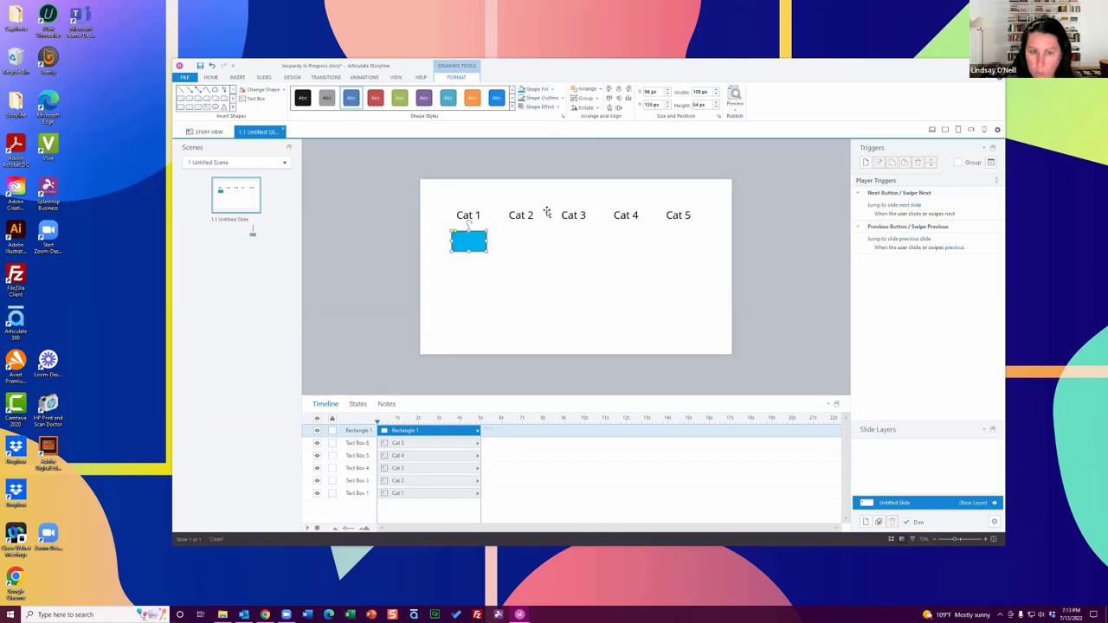
- Label the blue tile 100 in enlarged bold text and nudge the tile slightly up toward the Cat 1 heading
{"action": "left_click", "coordinate": [211, 77]}
{"action": "left_click", "coordinate": [429, 92]}
{"action": "left_click", "coordinate": [429, 92]}
{"action": "left_click", "coordinate": [430, 92]}
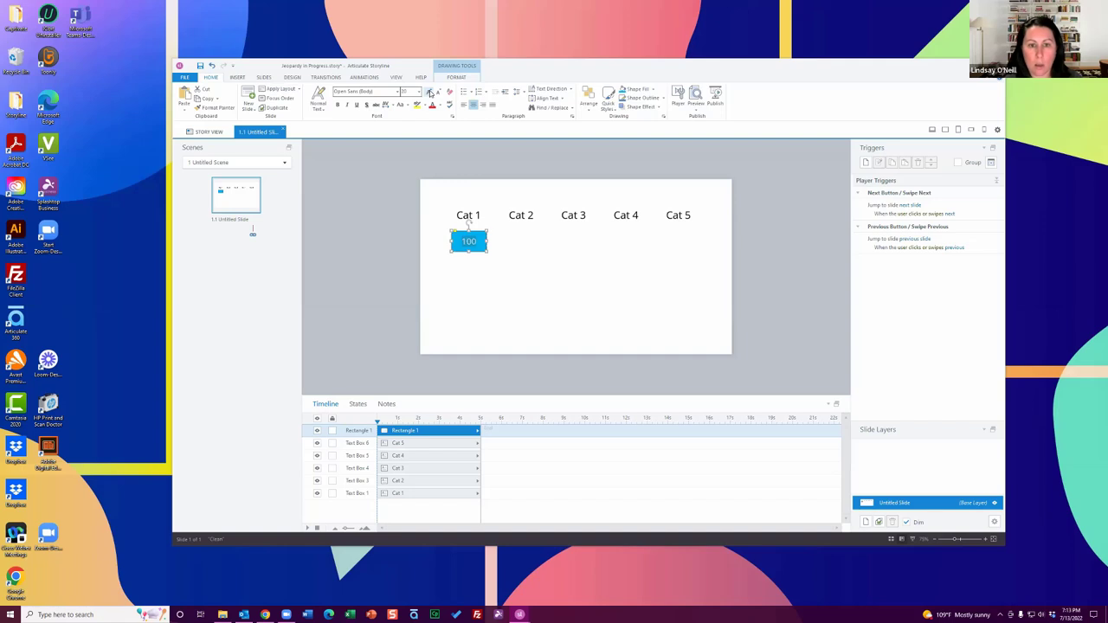
{"action": "left_click", "coordinate": [430, 92]}
{"action": "left_click_drag", "start_coordinate": [474, 232], "coordinate": [471, 229]}
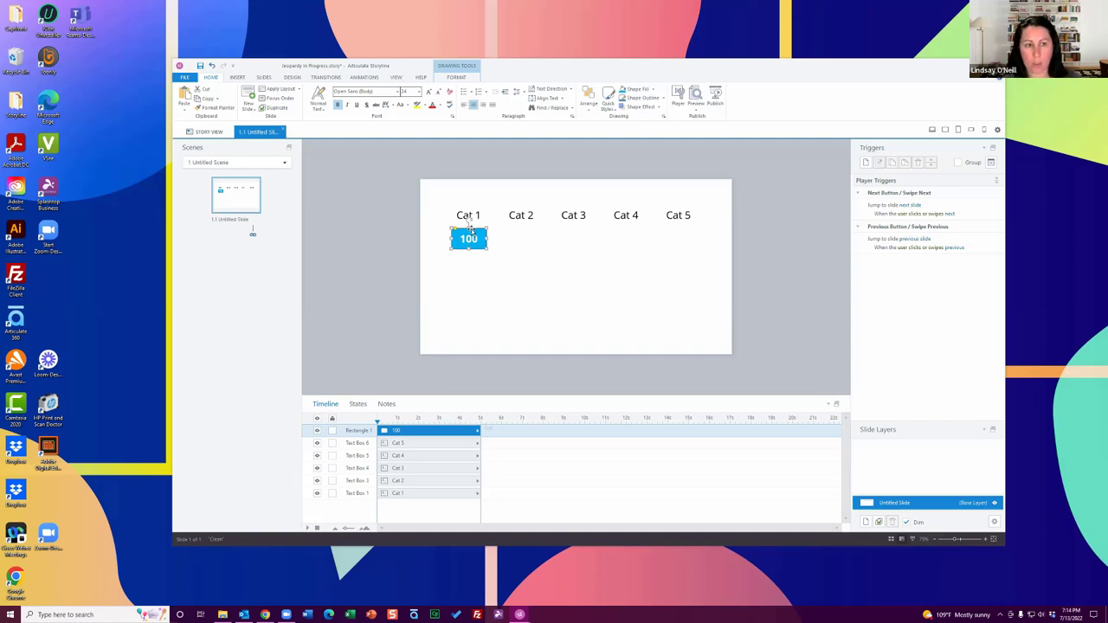
- Rename the slide as Game Board
{"action": "left_click", "coordinate": [239, 220]}
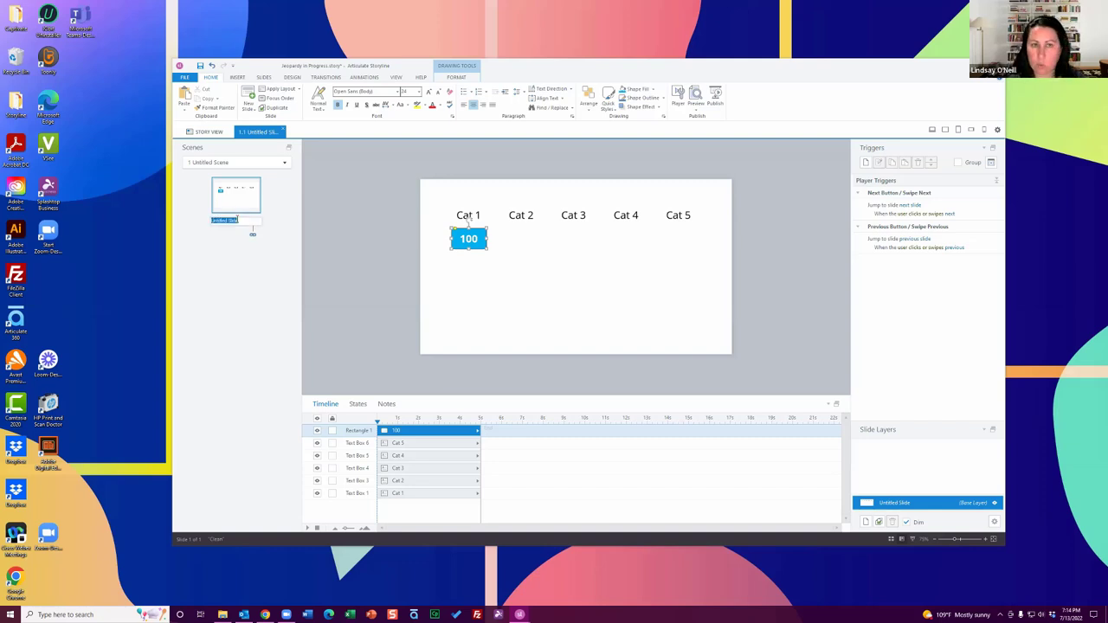
{"action": "type", "text": "Game Board"}
{"action": "key", "text": "Return"}
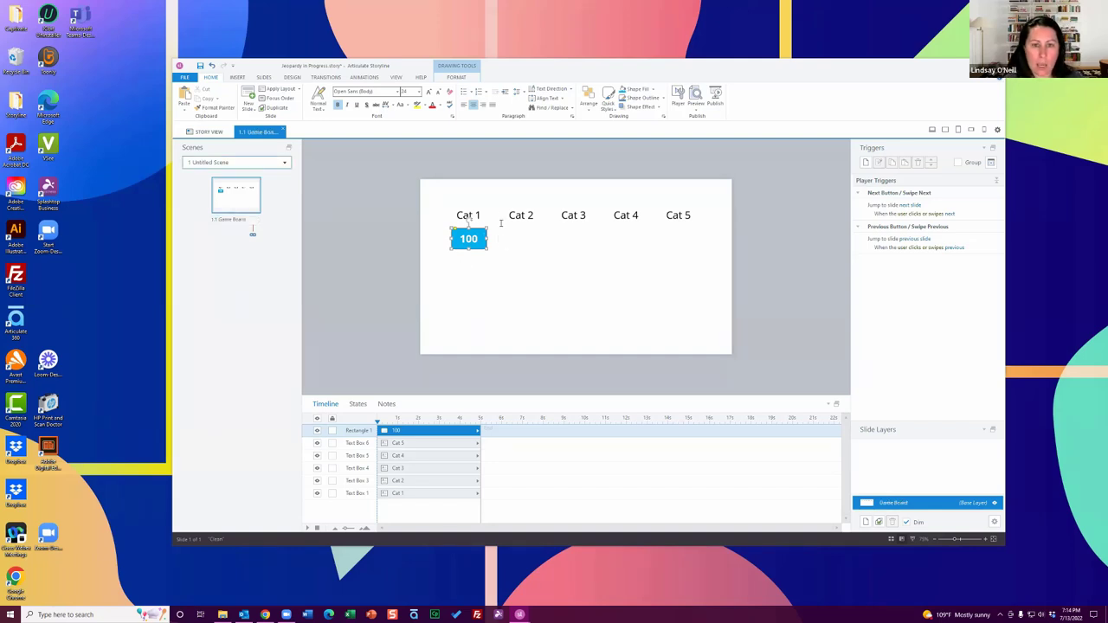
- Rename the timeline objects of the first two category headings as Cat 1 and Cat 2
{"action": "left_click", "coordinate": [473, 216]}
{"action": "double_click", "coordinate": [362, 493]}
{"action": "type", "text": "Cat 1"}
{"action": "key", "text": "Return"}
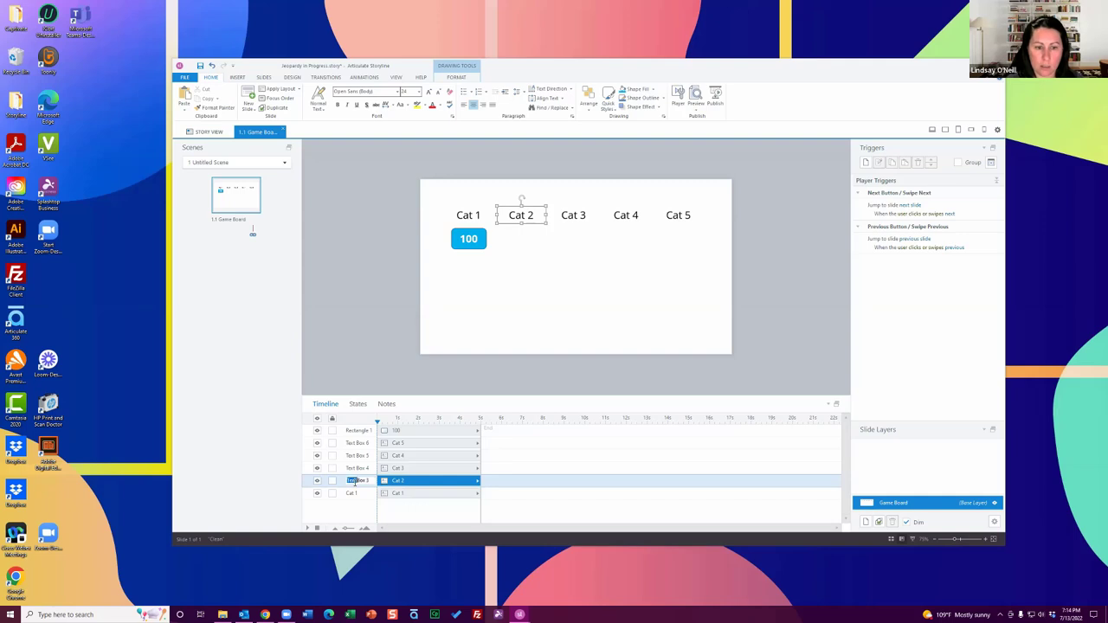
{"action": "type", "text": "Cat 2"}
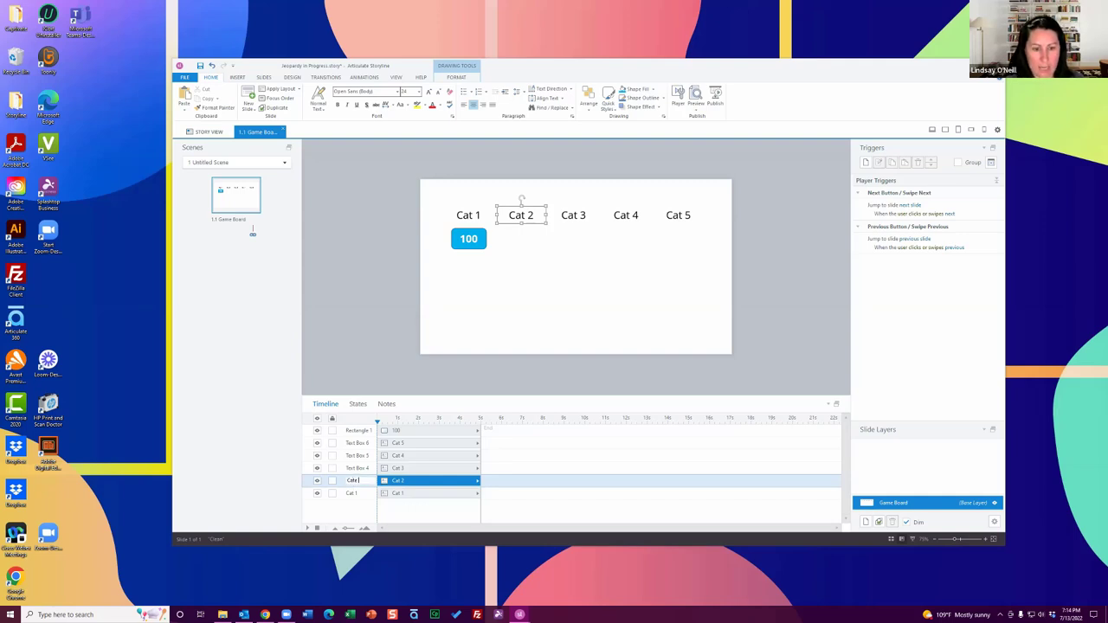
{"action": "key", "text": "Return"}
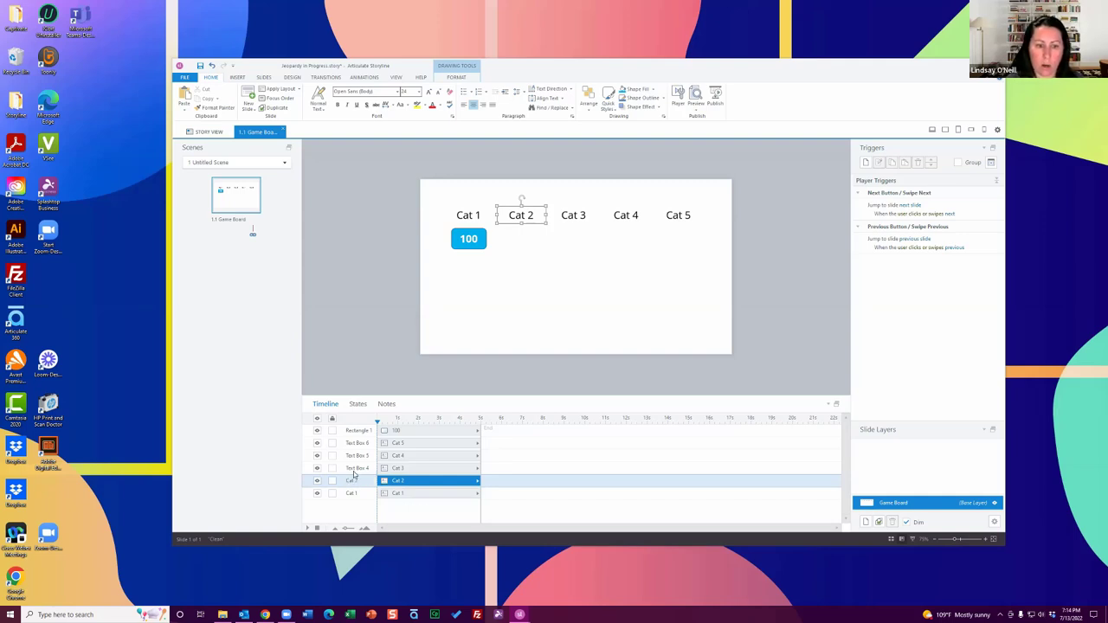
- Rename the timeline objects of the remaining three category headings as Cat 3, Cat 4 and Cat 5
{"action": "left_click", "coordinate": [357, 468]}
{"action": "left_click", "coordinate": [357, 467]}
{"action": "type", "text": "Cat 3"}
{"action": "key", "text": "Return"}
{"action": "double_click", "coordinate": [358, 455]}
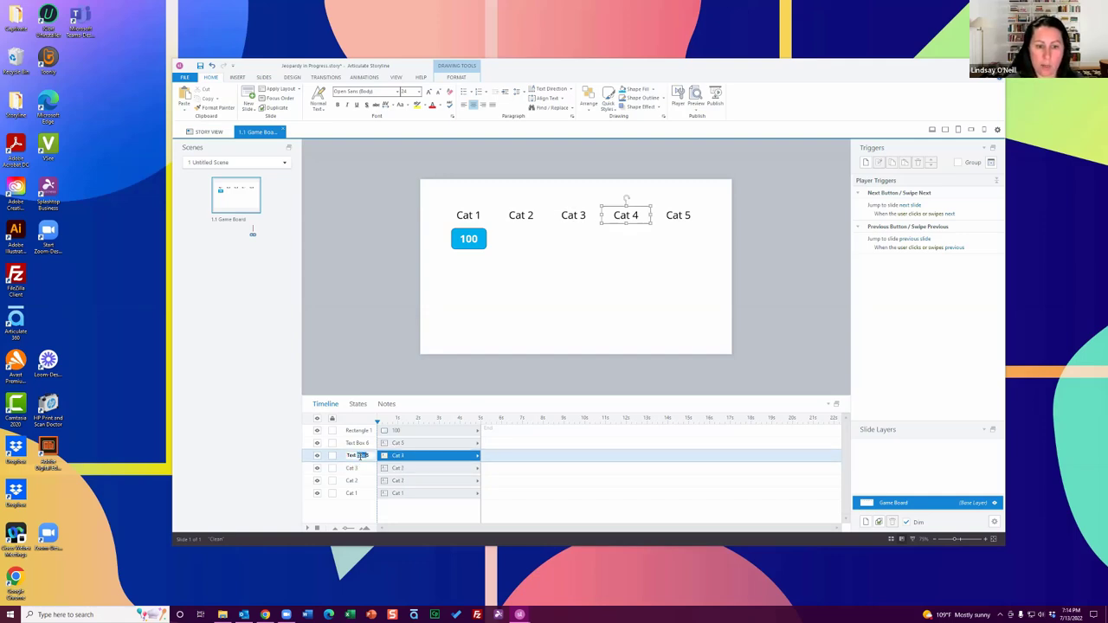
{"action": "type", "text": "Cat 4"}
{"action": "key", "text": "Return"}
{"action": "double_click", "coordinate": [358, 442]}
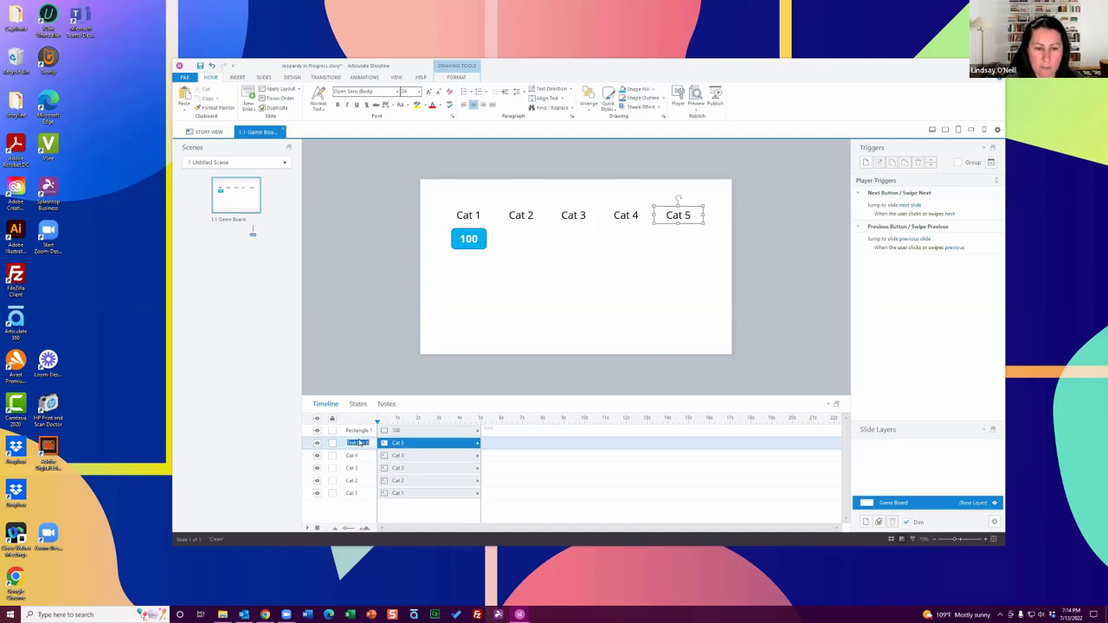
{"action": "type", "text": "Cat 5"}
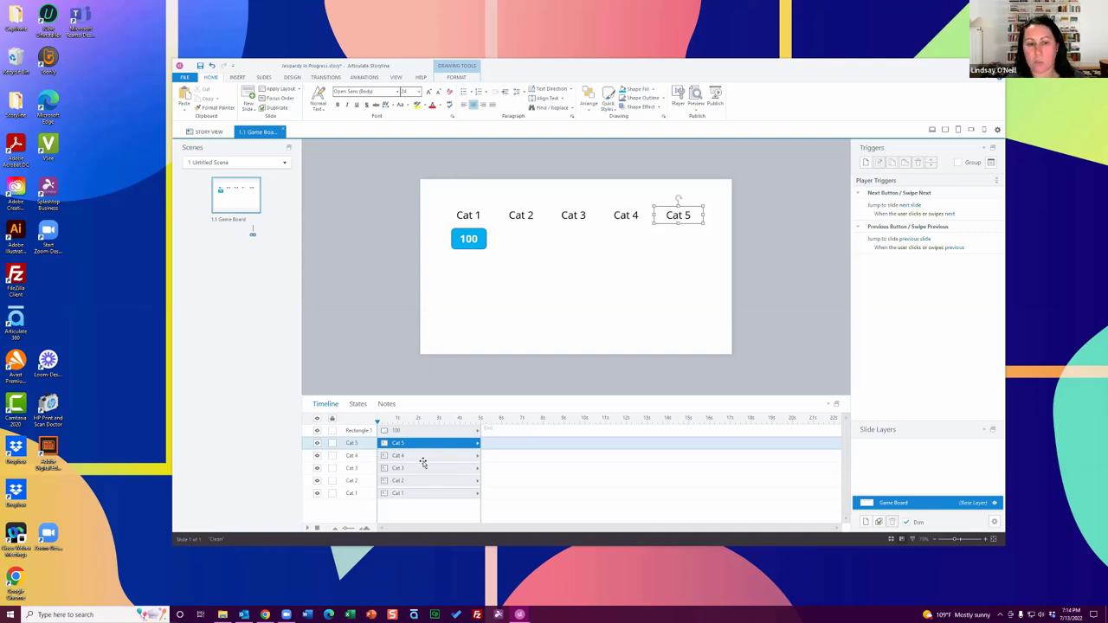
{"action": "left_click", "coordinate": [779, 309]}
- Add the built-in Hover state to the 100 tile and finish editing its states
{"action": "left_click", "coordinate": [478, 230]}
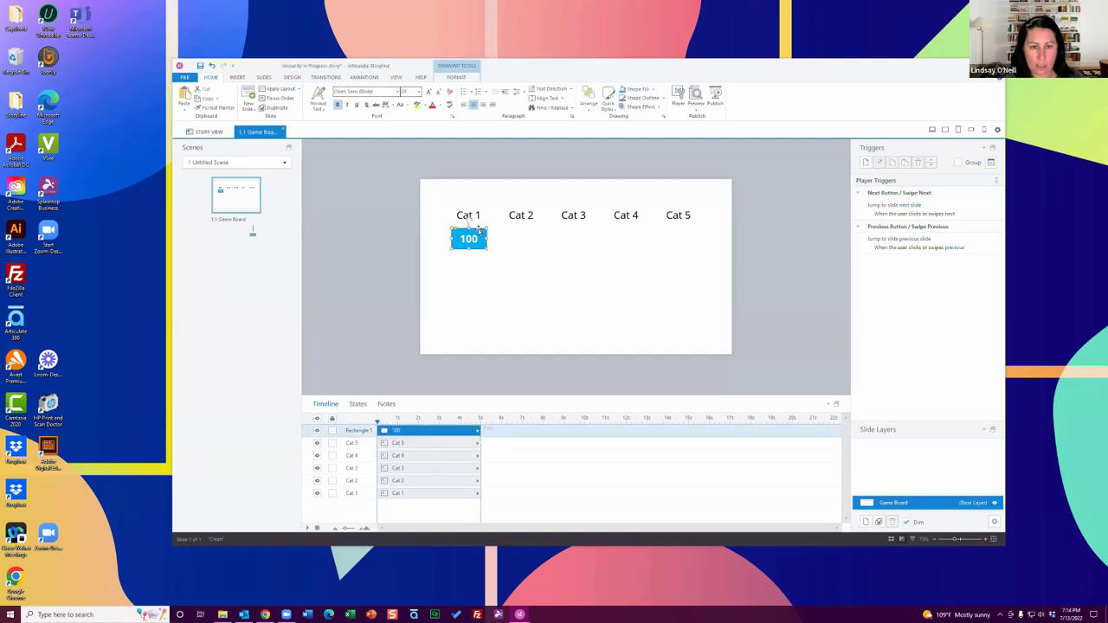
{"action": "left_click", "coordinate": [358, 405]}
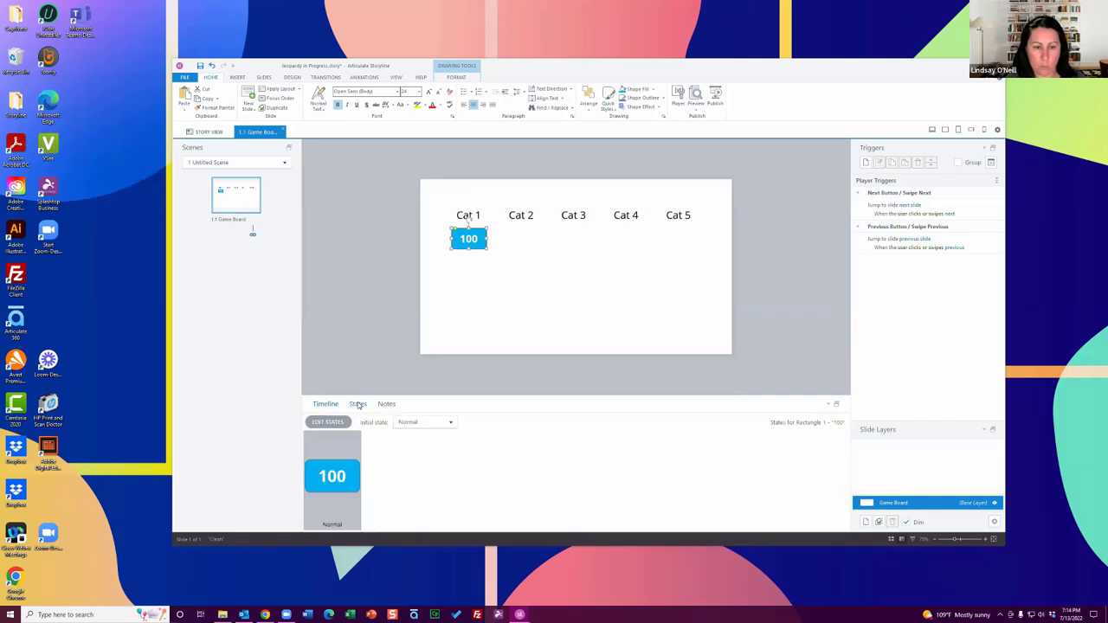
{"action": "left_click", "coordinate": [328, 422]}
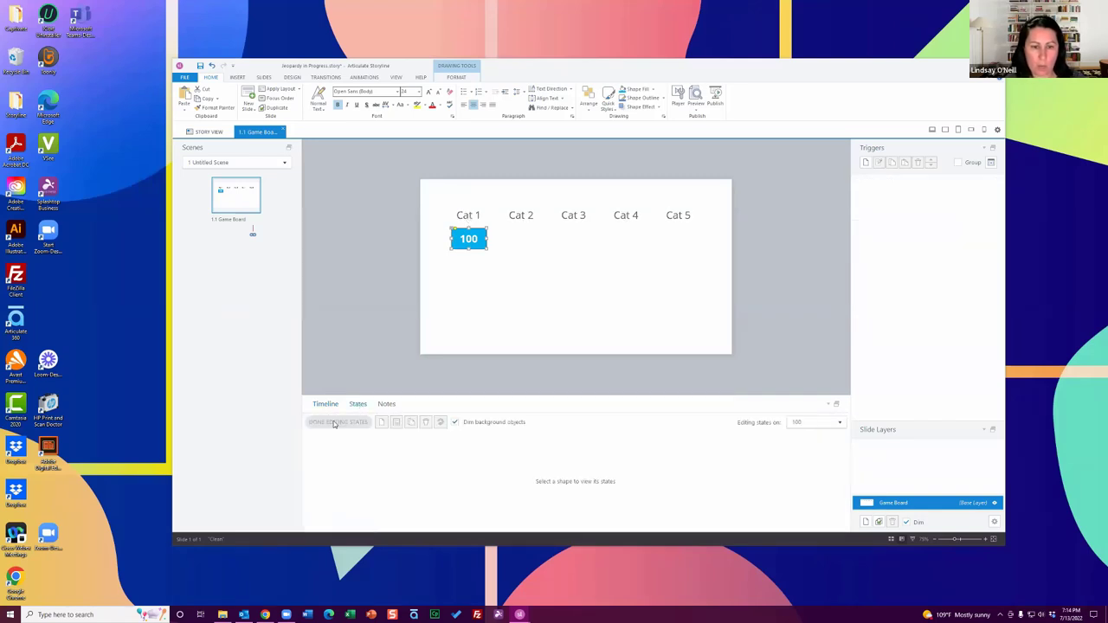
{"action": "left_click", "coordinate": [382, 422]}
{"action": "left_click", "coordinate": [645, 302]}
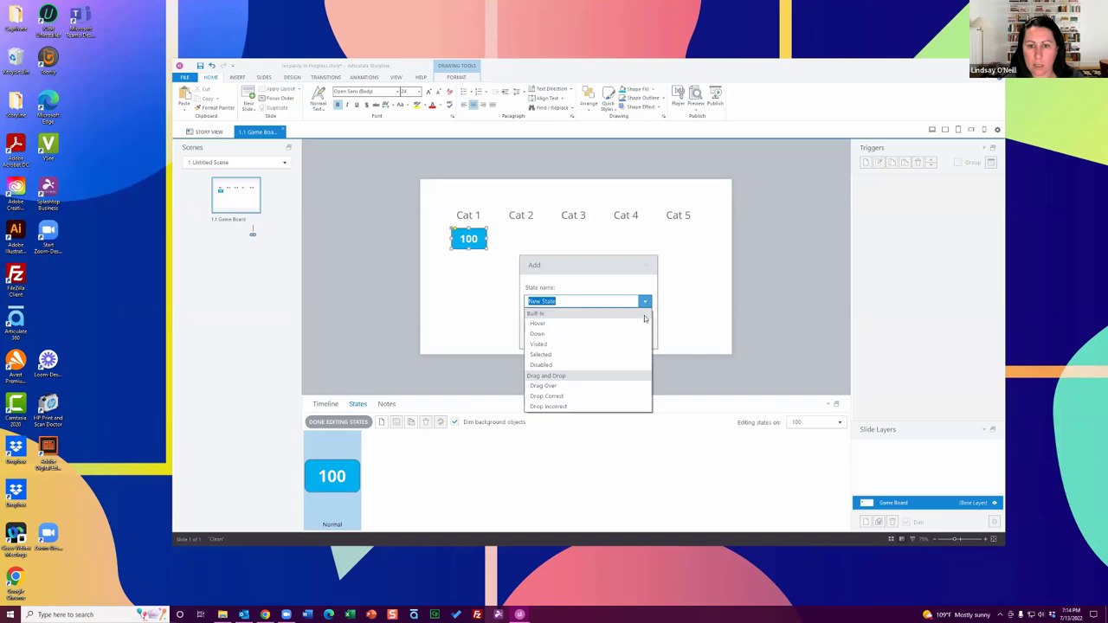
{"action": "left_click", "coordinate": [637, 326]}
{"action": "left_click", "coordinate": [593, 334]}
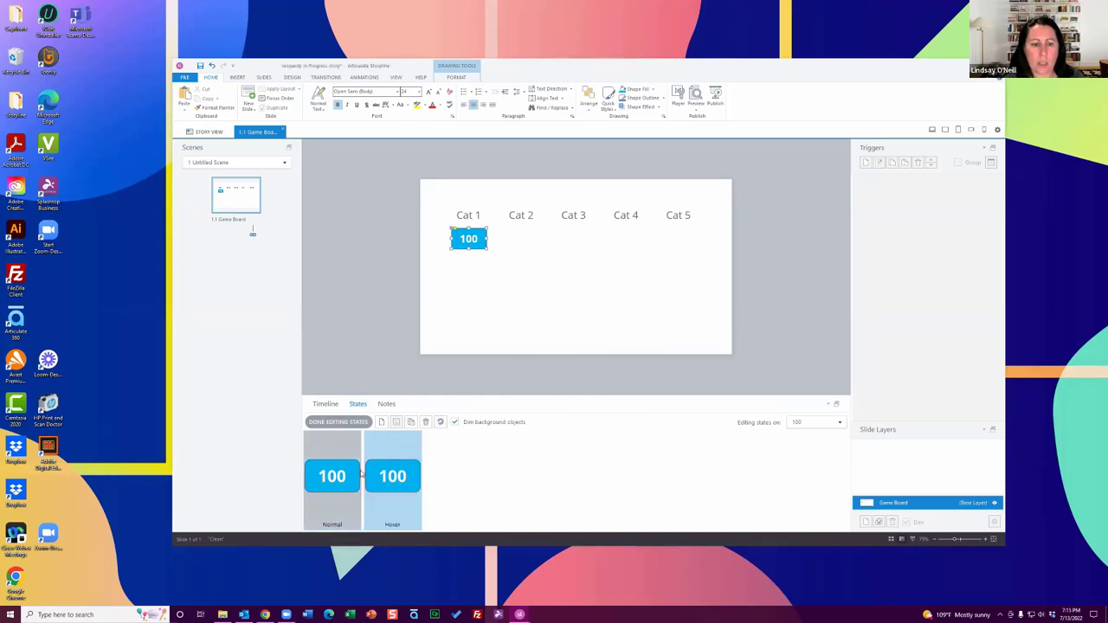
{"action": "left_click", "coordinate": [337, 423]}
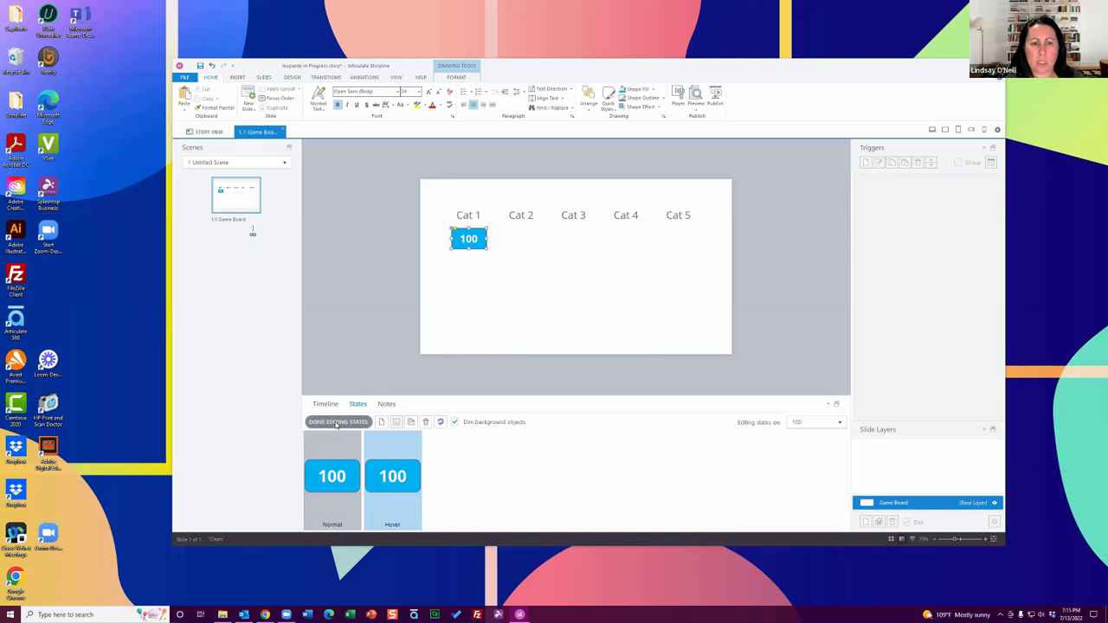
- Preview the Game Board slide to check the 100 tile, and close the preview
{"action": "left_click", "coordinate": [698, 111]}
{"action": "left_click", "coordinate": [708, 118]}
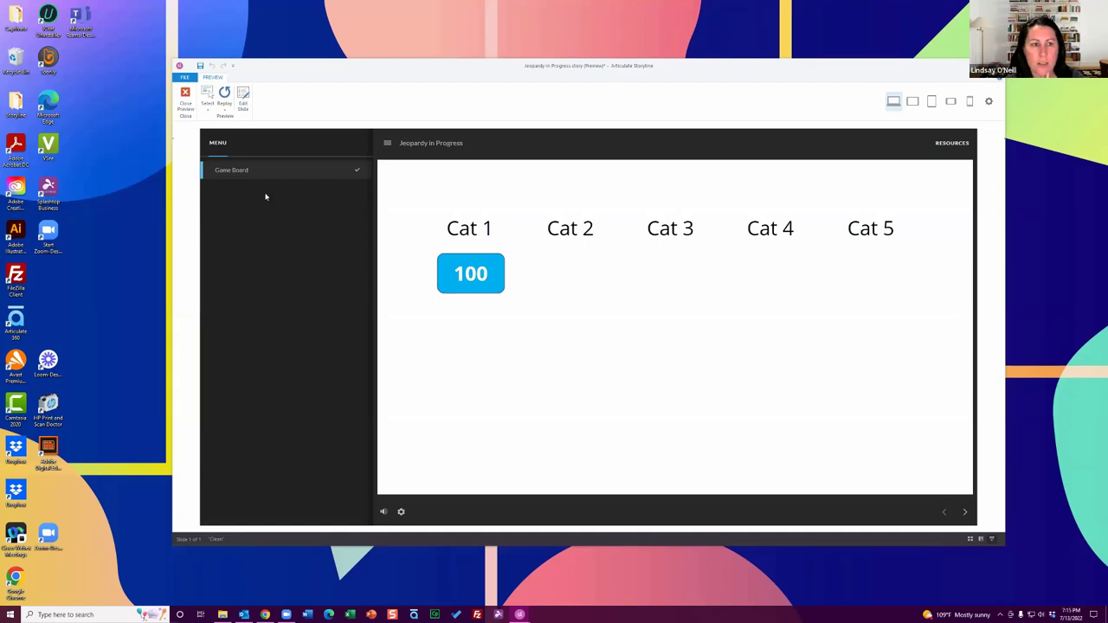
{"action": "left_click", "coordinate": [184, 95]}
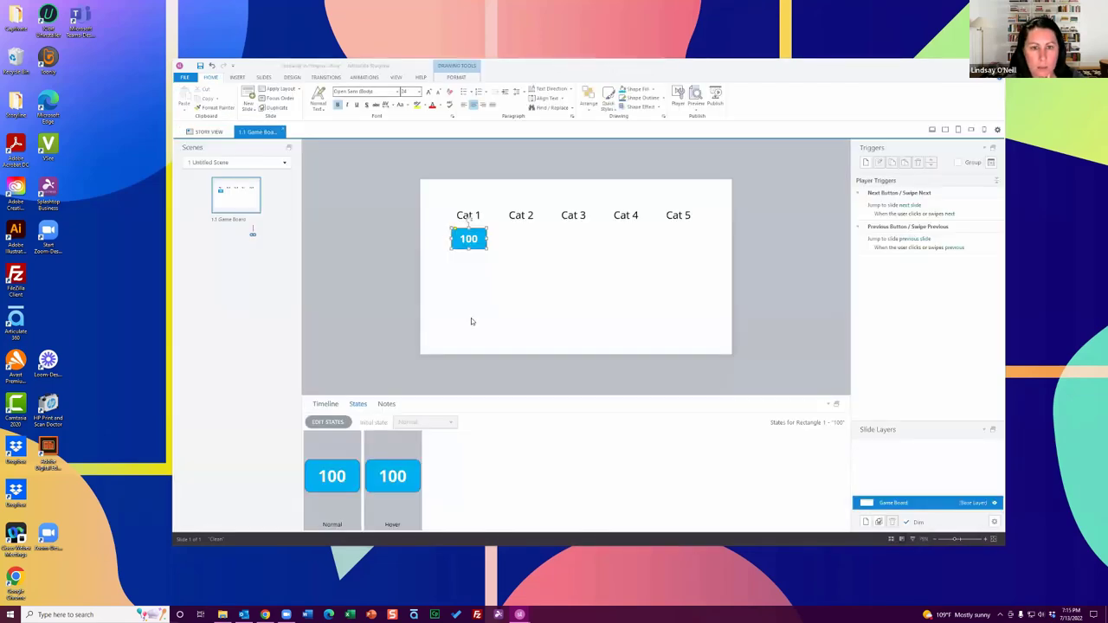
- Open the 100 tile's Hover state for editing with its shape formatting options
{"action": "left_click", "coordinate": [327, 422]}
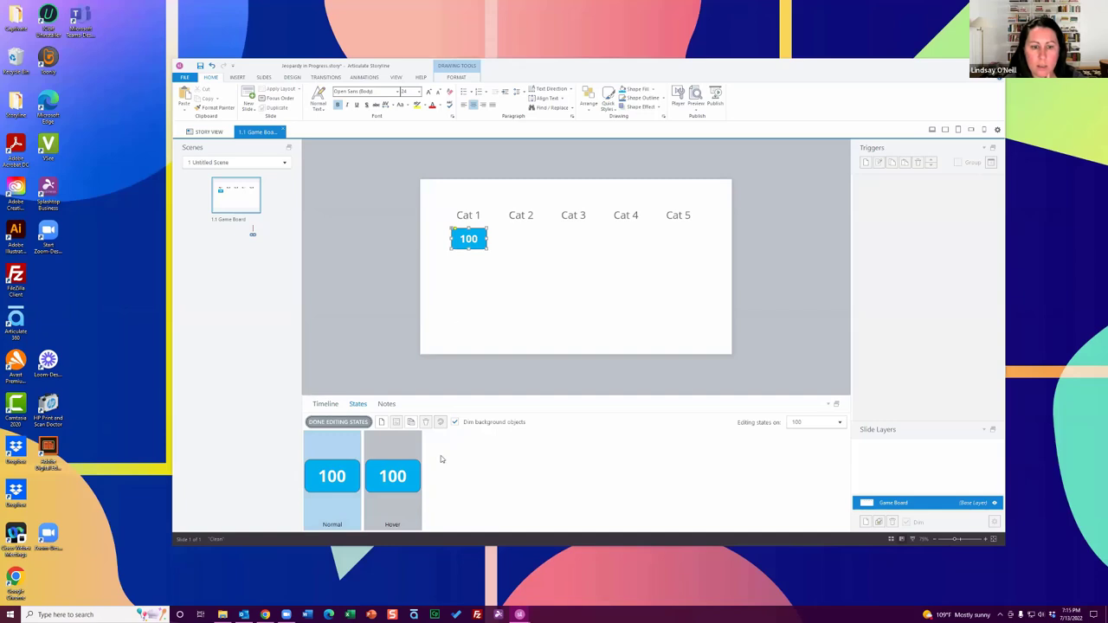
{"action": "left_click", "coordinate": [408, 447]}
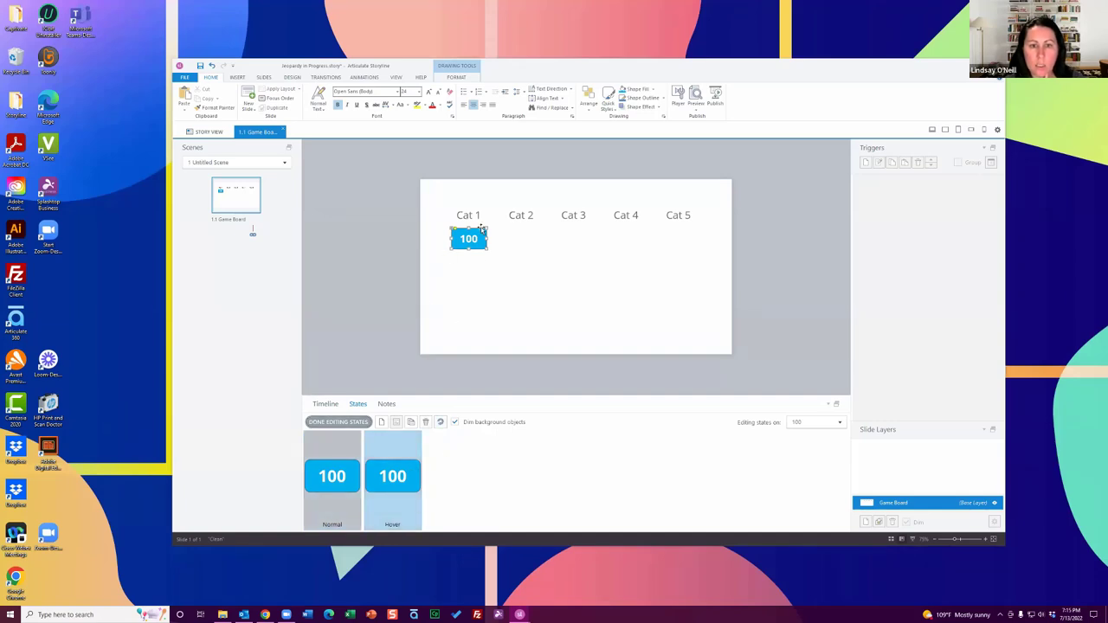
{"action": "left_click", "coordinate": [454, 78]}
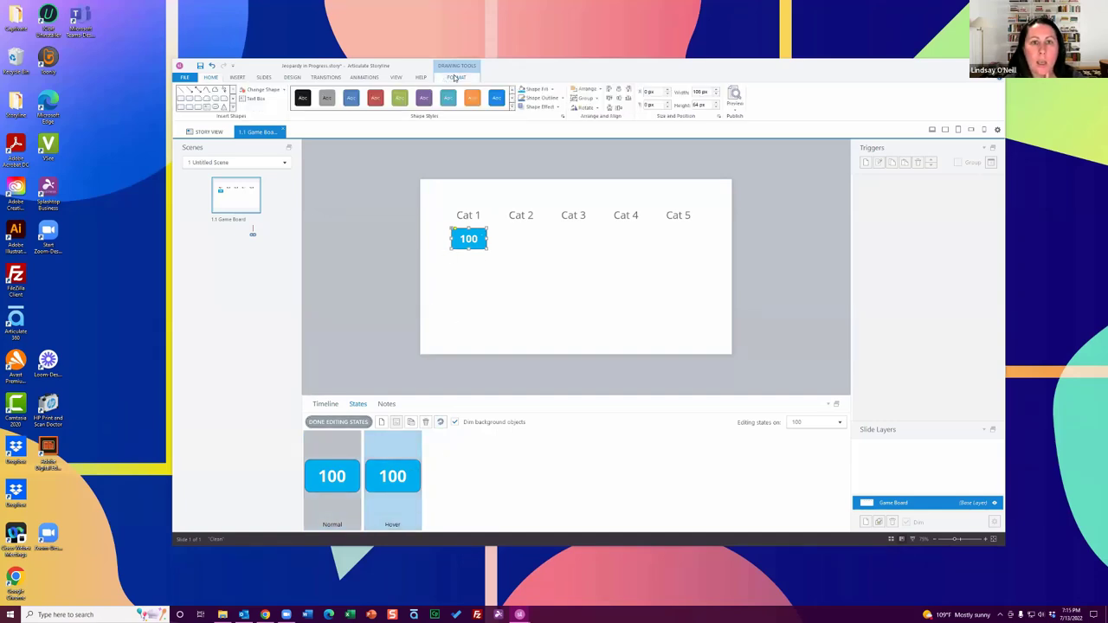
{"action": "left_click", "coordinate": [551, 89]}
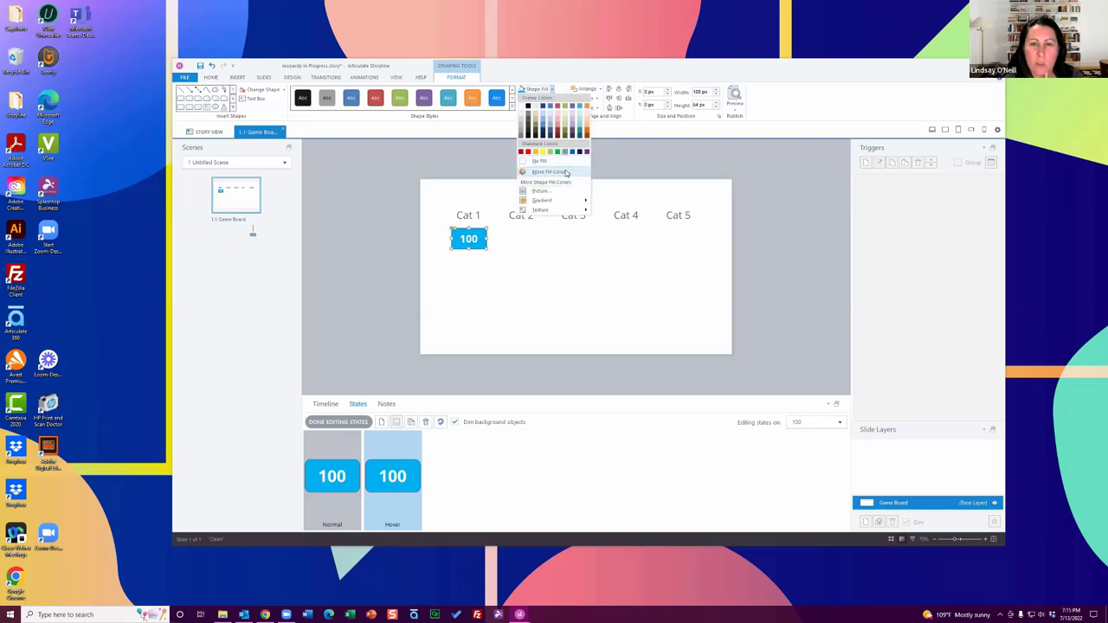
{"action": "left_click", "coordinate": [566, 173]}
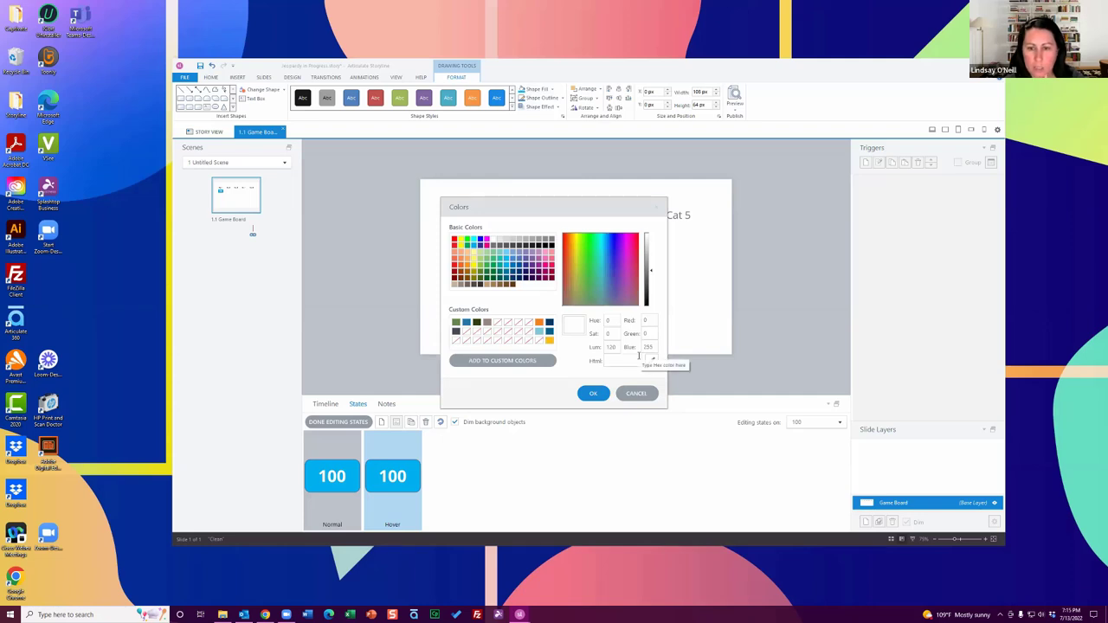
{"action": "left_click", "coordinate": [636, 394]}
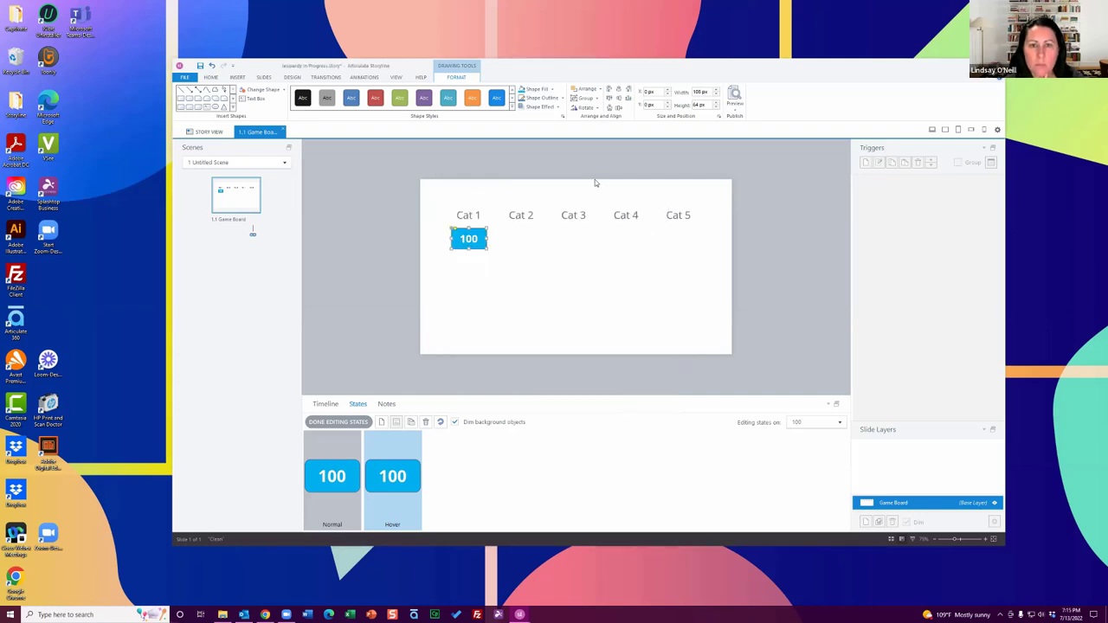
- Apply the smallest blue glow variation to the 100 tile's Hover state and finish editing its states
{"action": "left_click", "coordinate": [540, 107]}
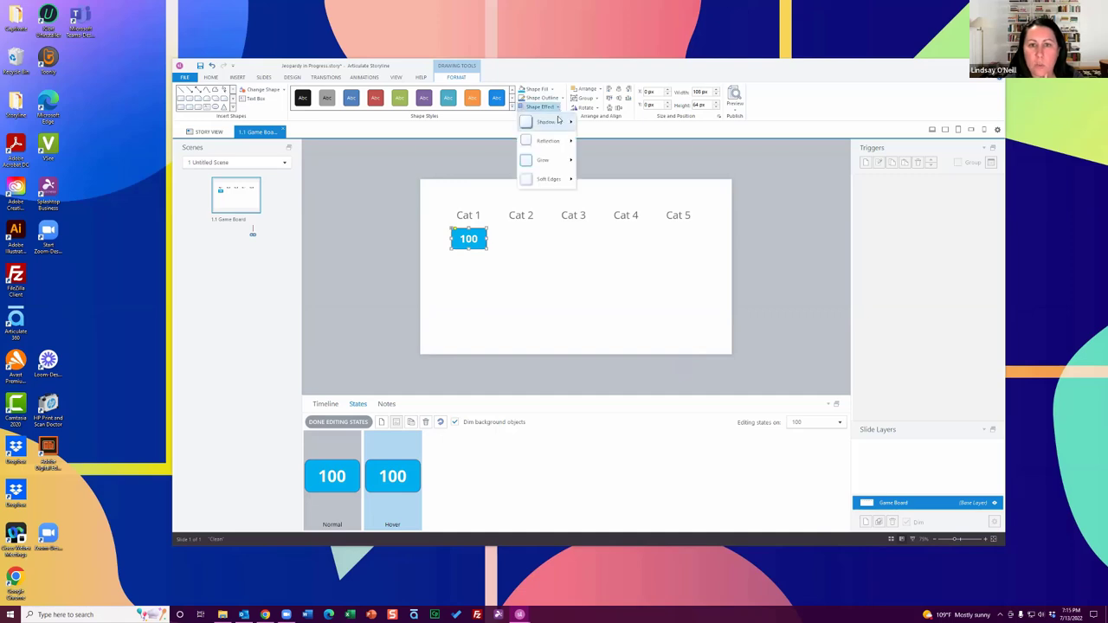
{"action": "mouse_move", "coordinate": [561, 159]}
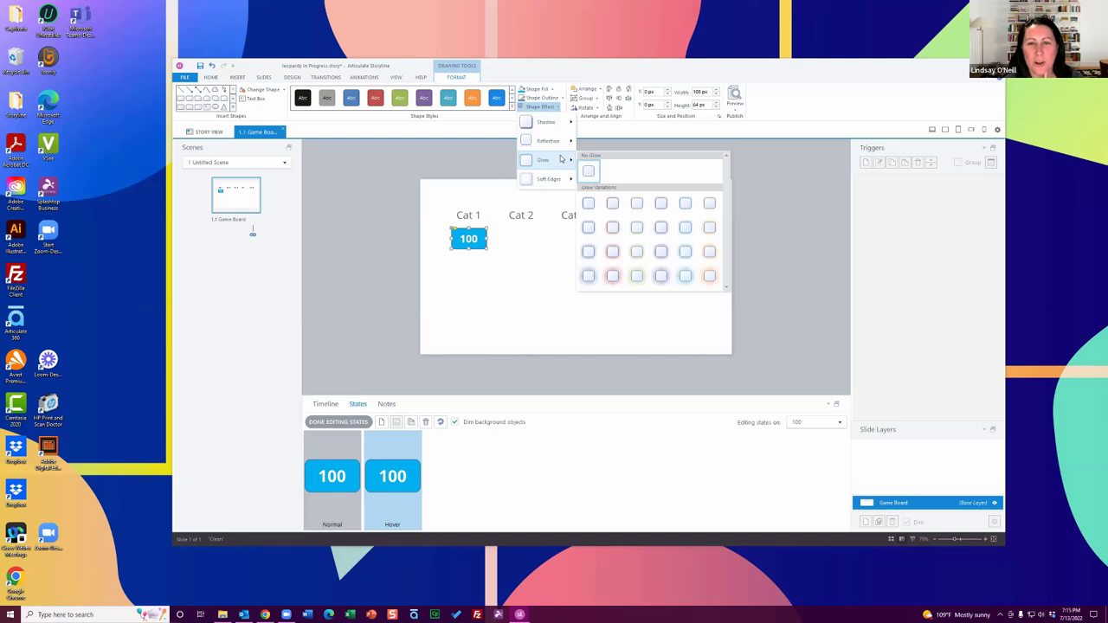
{"action": "left_click", "coordinate": [593, 207]}
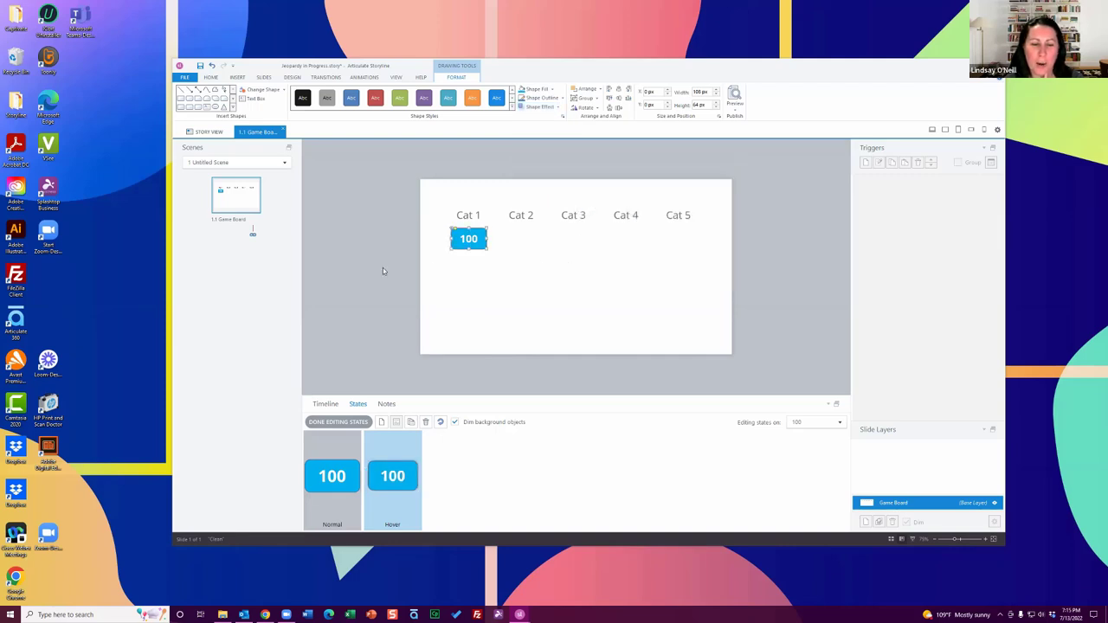
{"action": "left_click", "coordinate": [359, 421]}
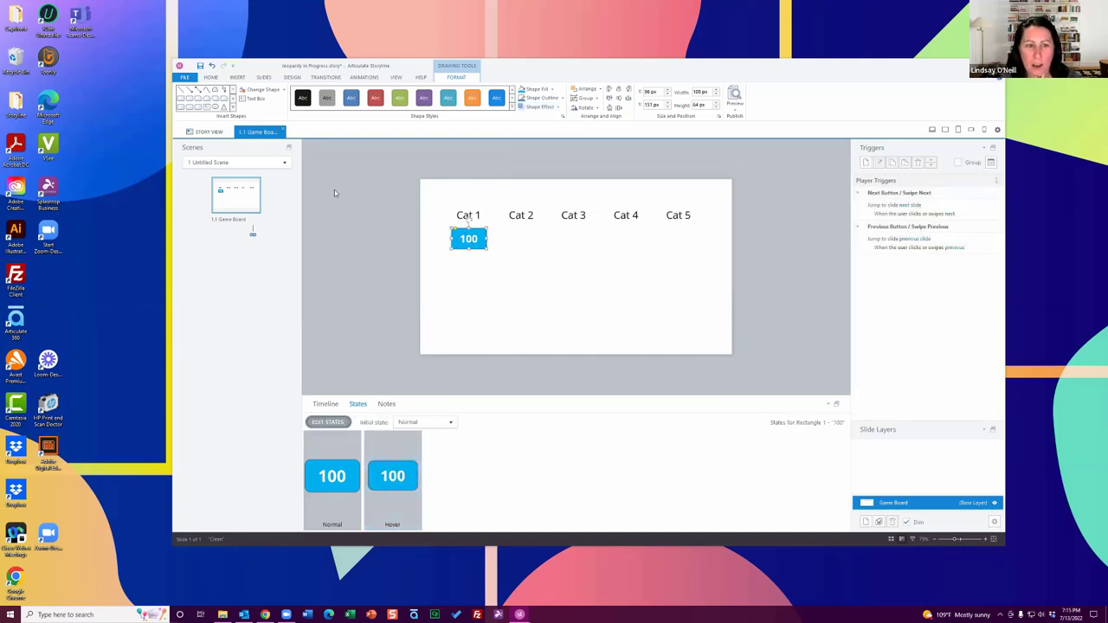
- Rename the untitled scene as Game Board in Story View and return to the Game Board slide
{"action": "left_click", "coordinate": [216, 133]}
{"action": "double_click", "coordinate": [511, 159]}
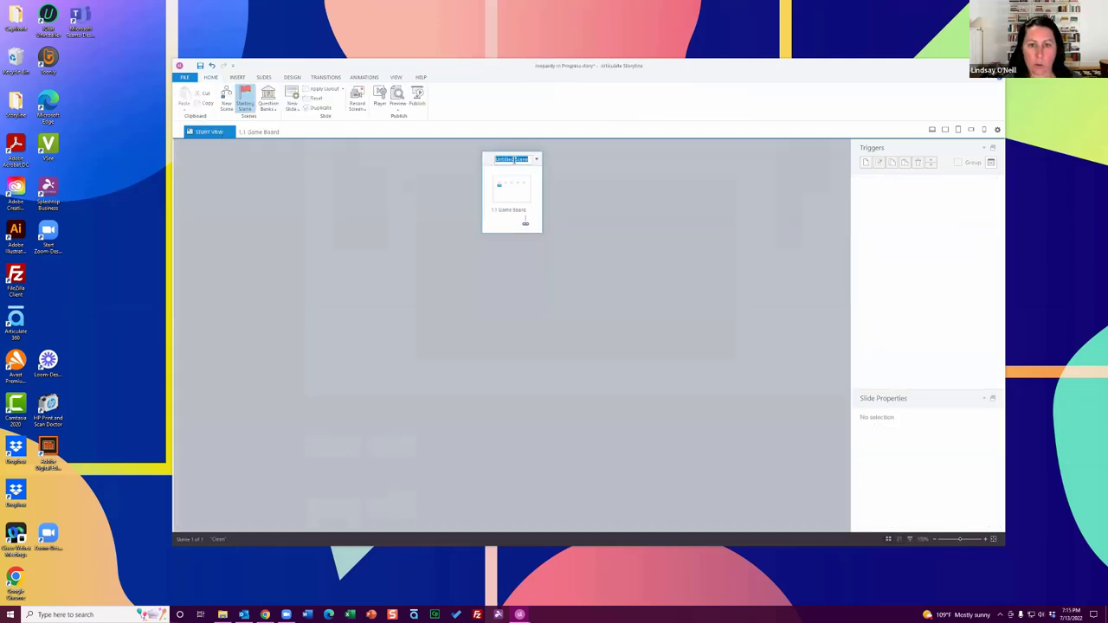
{"action": "type", "text": "Game Board"}
{"action": "key", "text": "Return"}
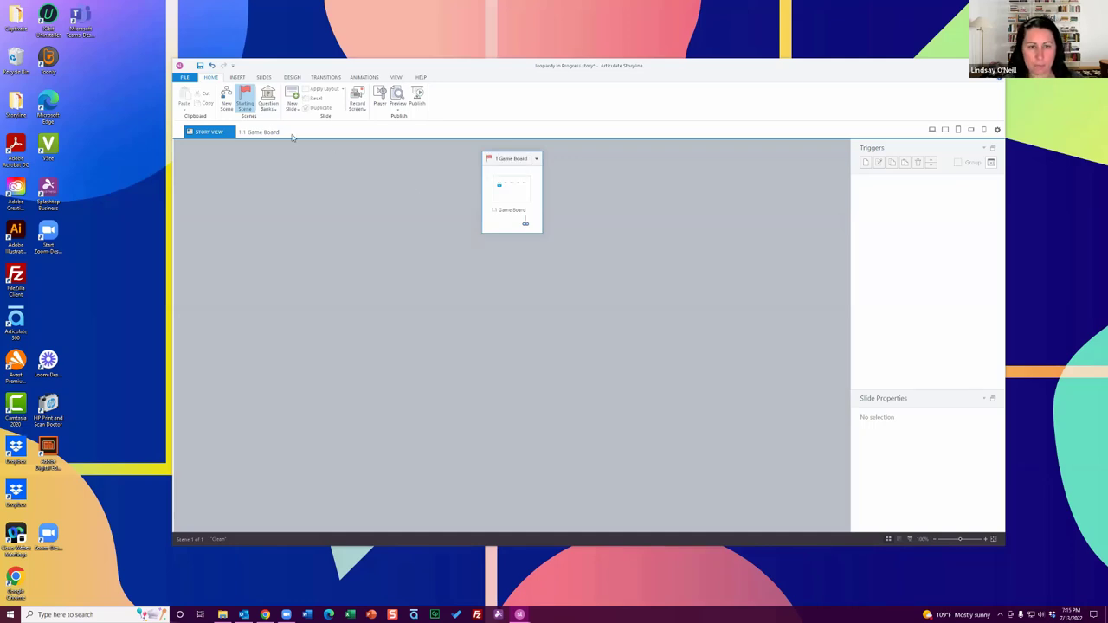
{"action": "left_click", "coordinate": [260, 132]}
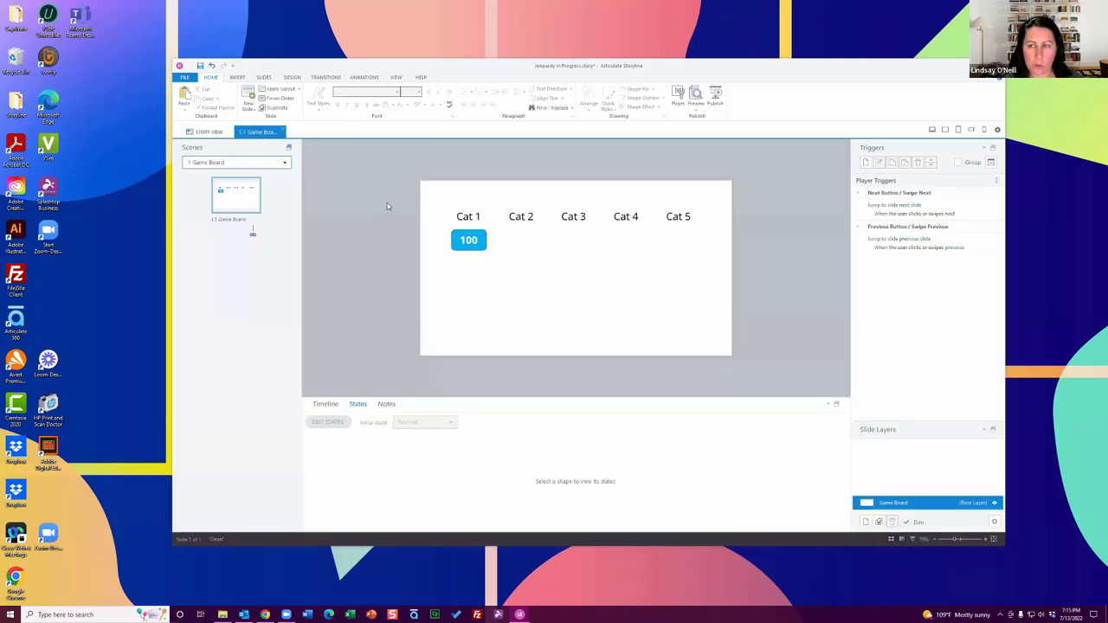
{"action": "scroll", "coordinate": [388, 205], "scroll_direction": "up", "scroll_amount": 1}
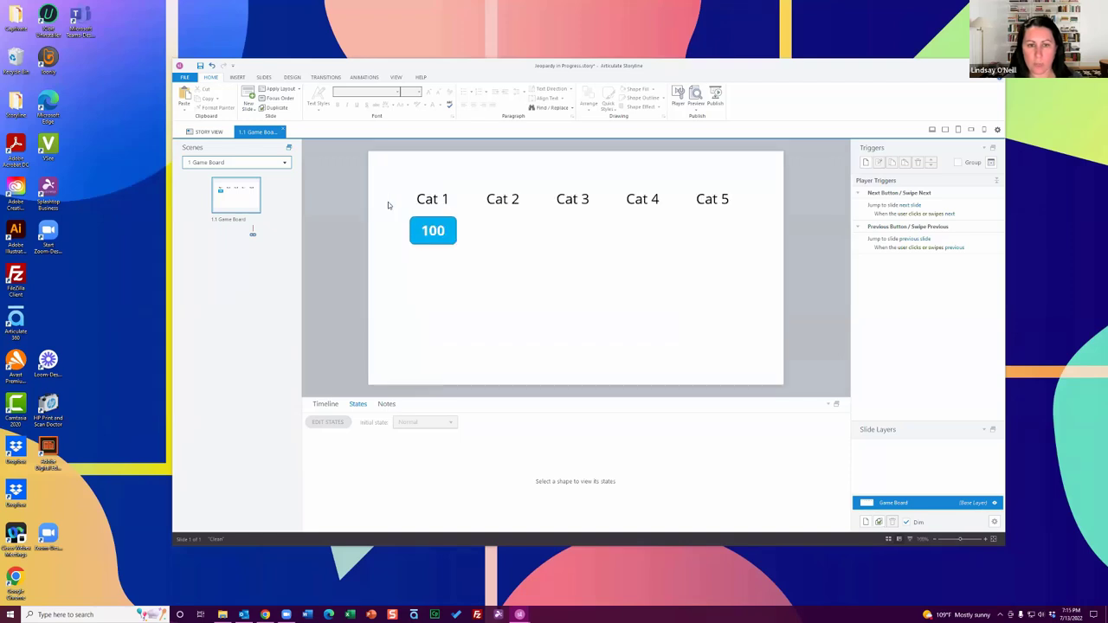
- Add a blank slide after the Game Board slide and name it "Cat 1 - 100"
{"action": "left_click", "coordinate": [448, 221]}
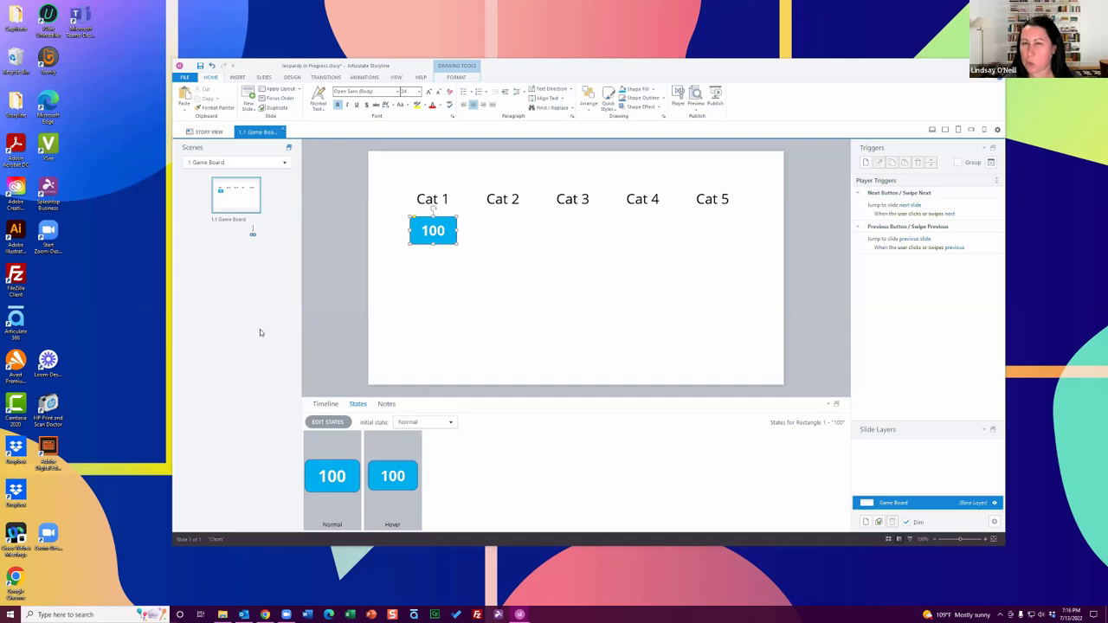
{"action": "left_click", "coordinate": [248, 95]}
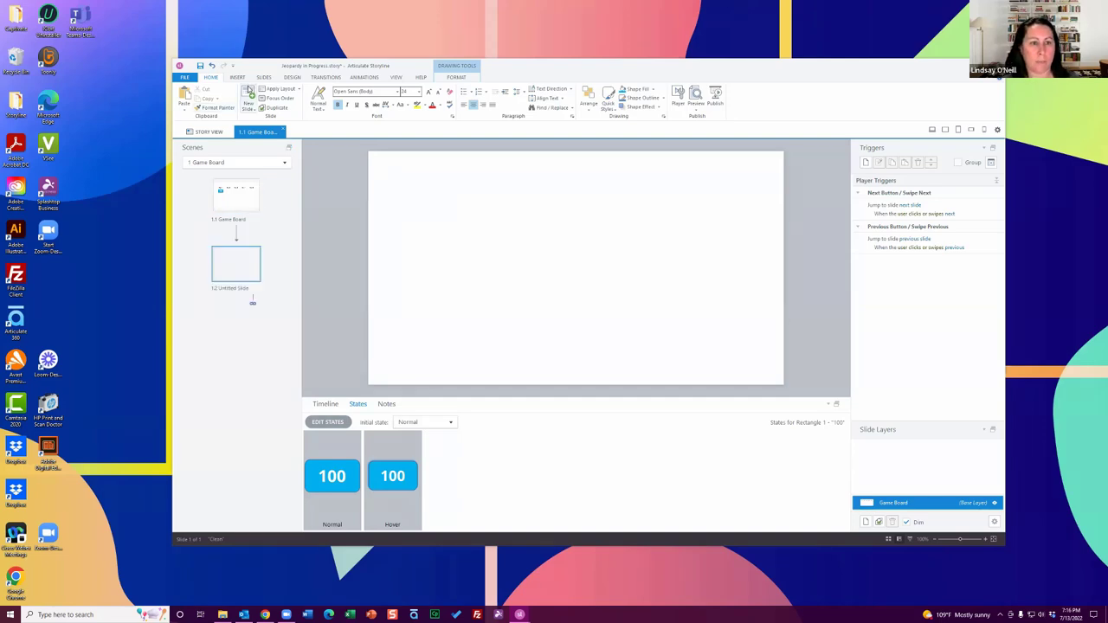
{"action": "double_click", "coordinate": [235, 290]}
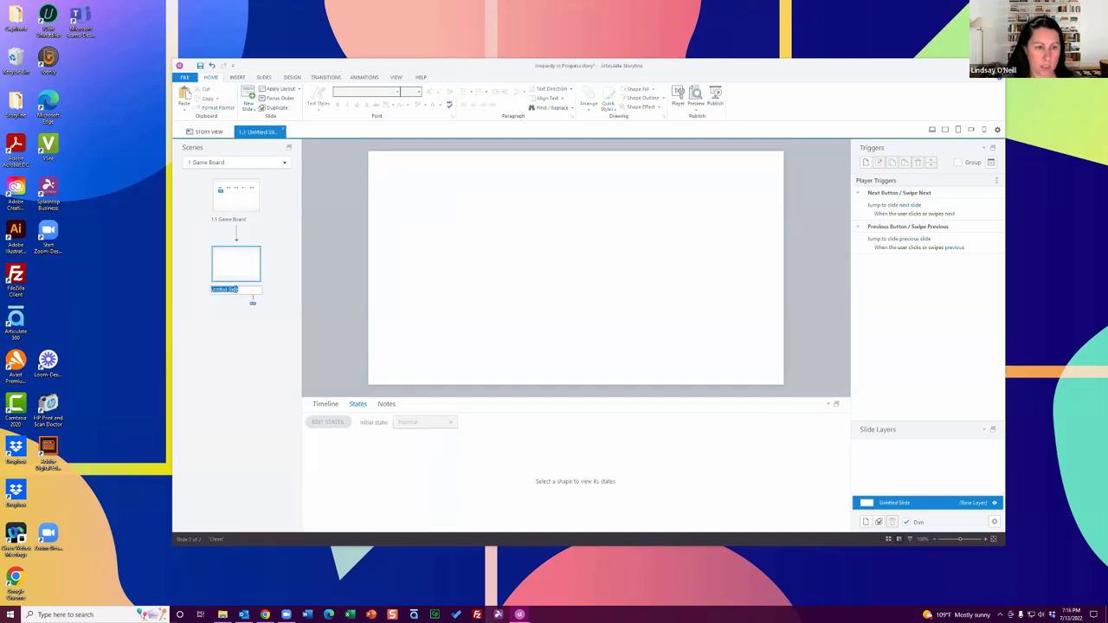
{"action": "type", "text": "Cat 1 - 100"}
{"action": "key", "text": "Return"}
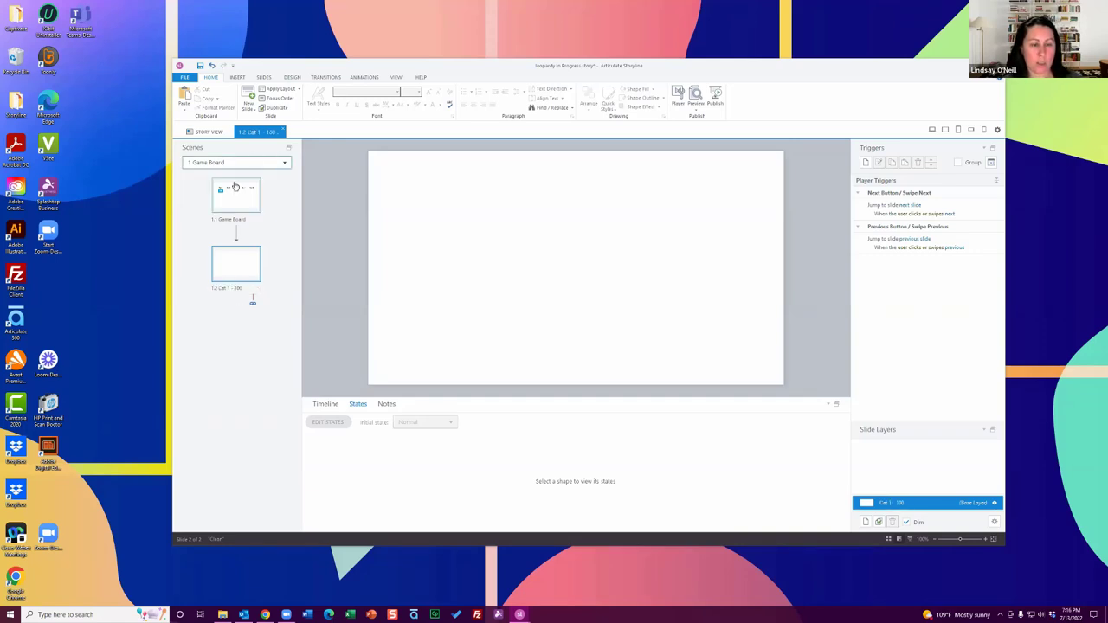
{"action": "left_click", "coordinate": [234, 186]}
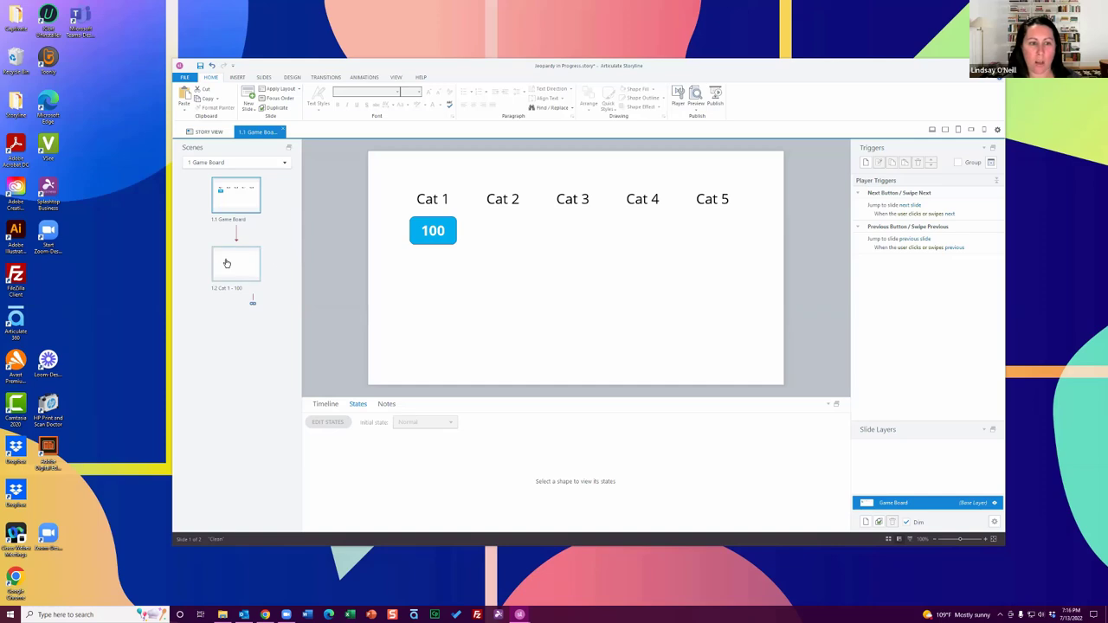
{"action": "left_click", "coordinate": [229, 264]}
{"action": "left_click", "coordinate": [236, 208]}
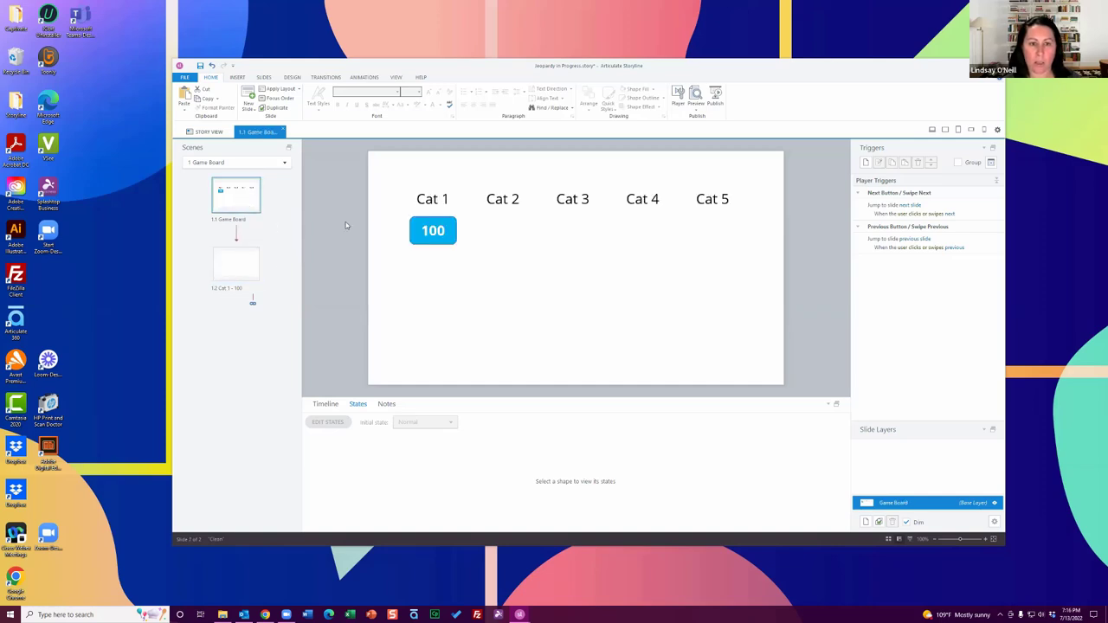
{"action": "left_click", "coordinate": [235, 265]}
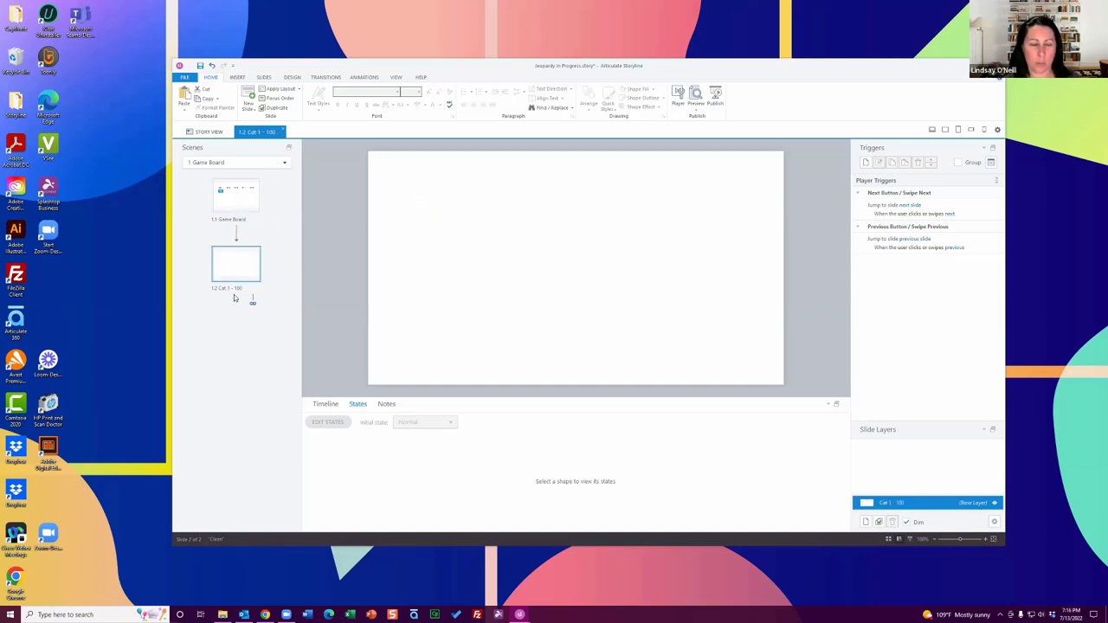
- Add a trigger to the 100 tile on the Game Board slide that jumps to slide 1.2 Cat 1 - 100 when the user clicks it
{"action": "left_click", "coordinate": [238, 199]}
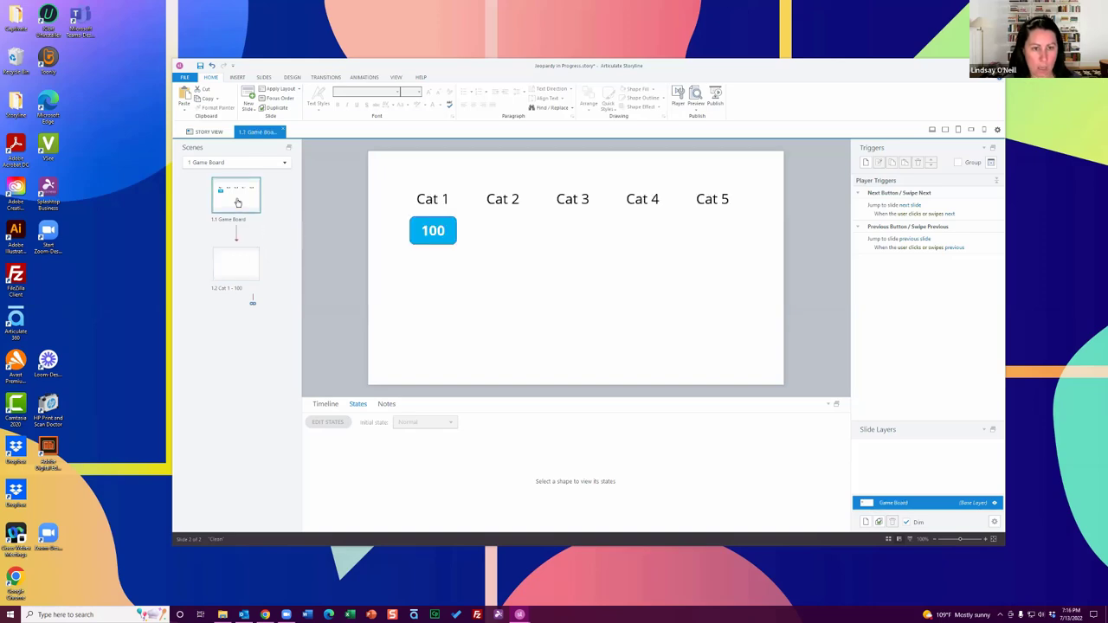
{"action": "left_click", "coordinate": [443, 223]}
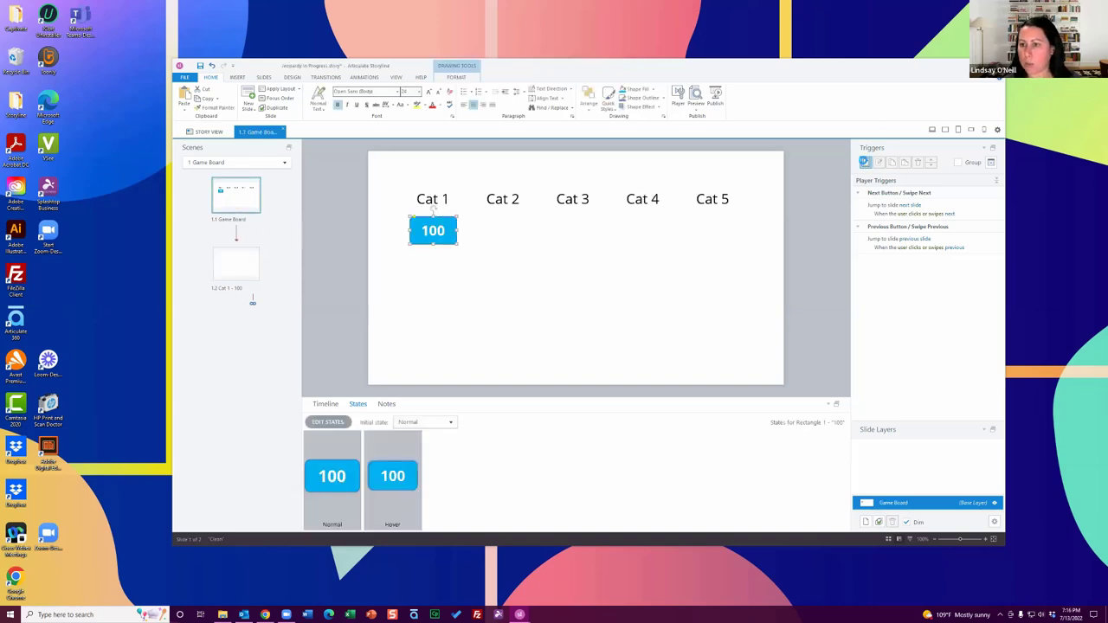
{"action": "left_click", "coordinate": [864, 163]}
{"action": "left_click", "coordinate": [699, 172]}
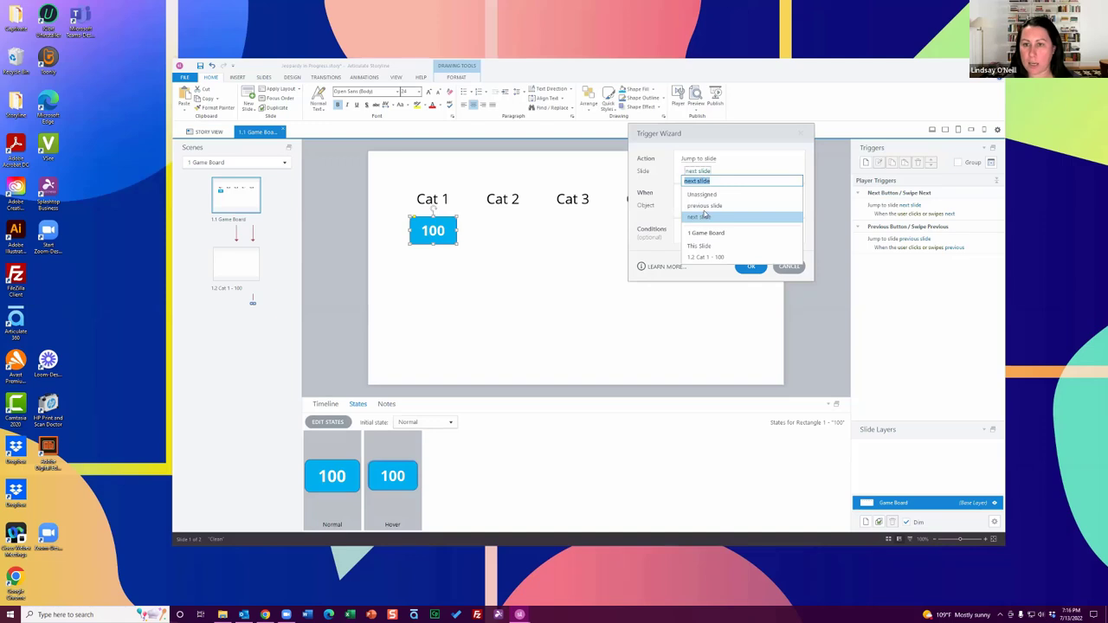
{"action": "left_click", "coordinate": [717, 257]}
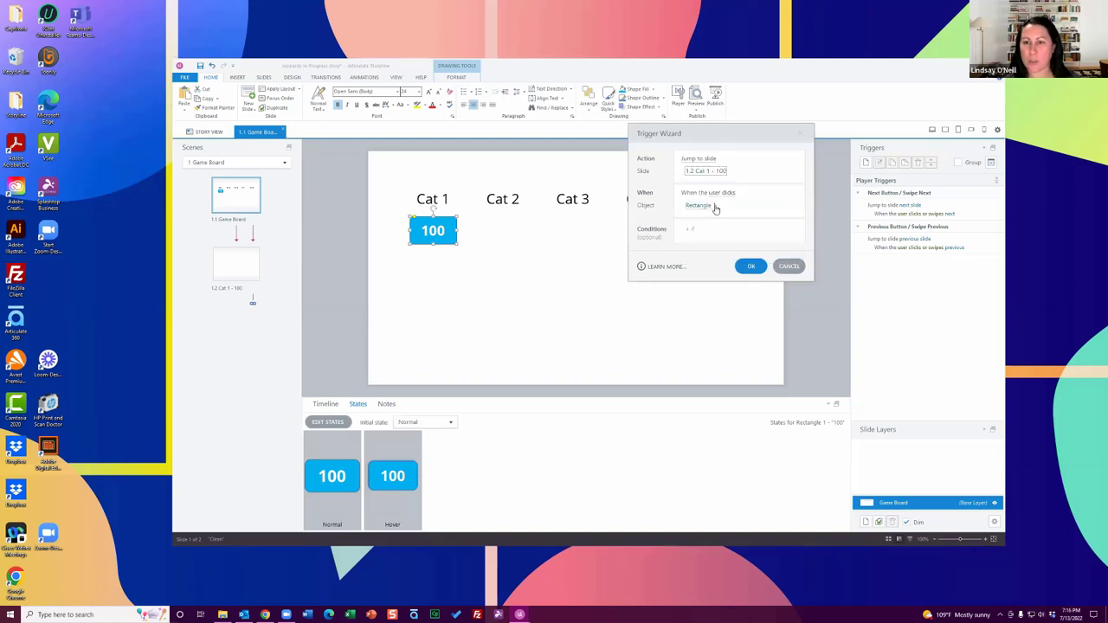
{"action": "left_click", "coordinate": [750, 266]}
- Rename the 100 tile's rectangle in the Timeline as "Cat 1 - 100"
{"action": "left_click", "coordinate": [333, 407]}
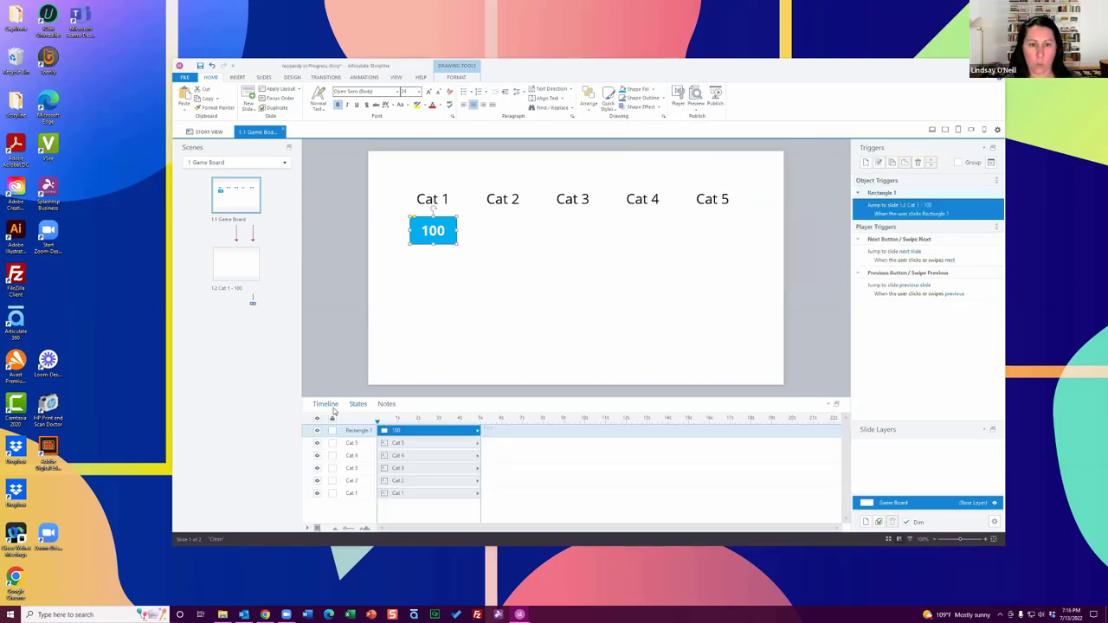
{"action": "double_click", "coordinate": [357, 430]}
{"action": "type", "text": "Cat 1"}
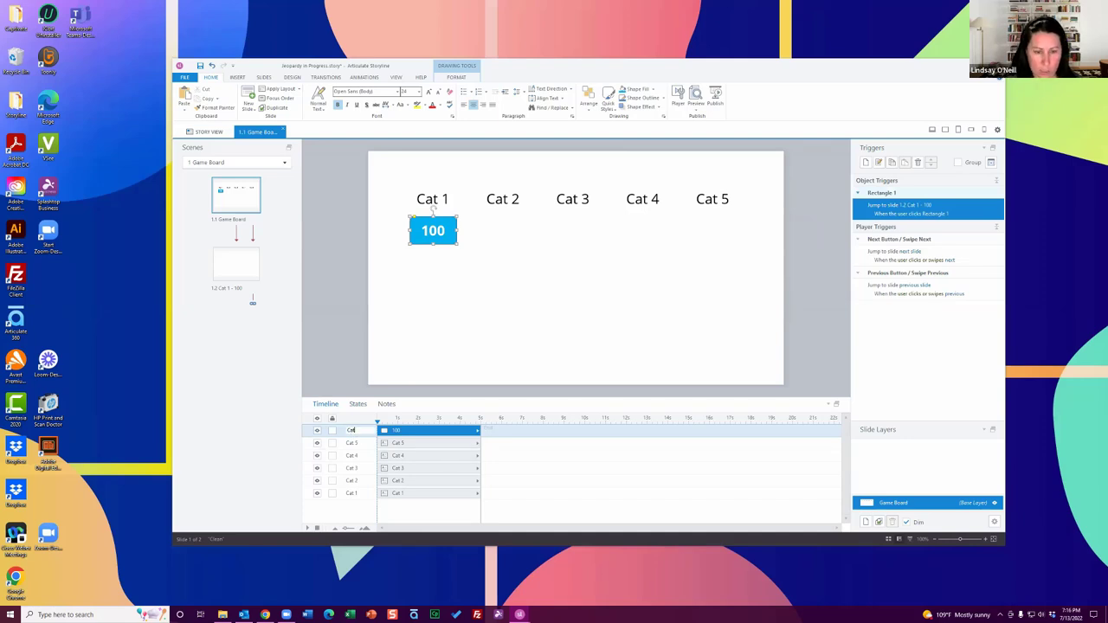
{"action": "type", "text": " - 100"}
{"action": "key", "text": "Return"}
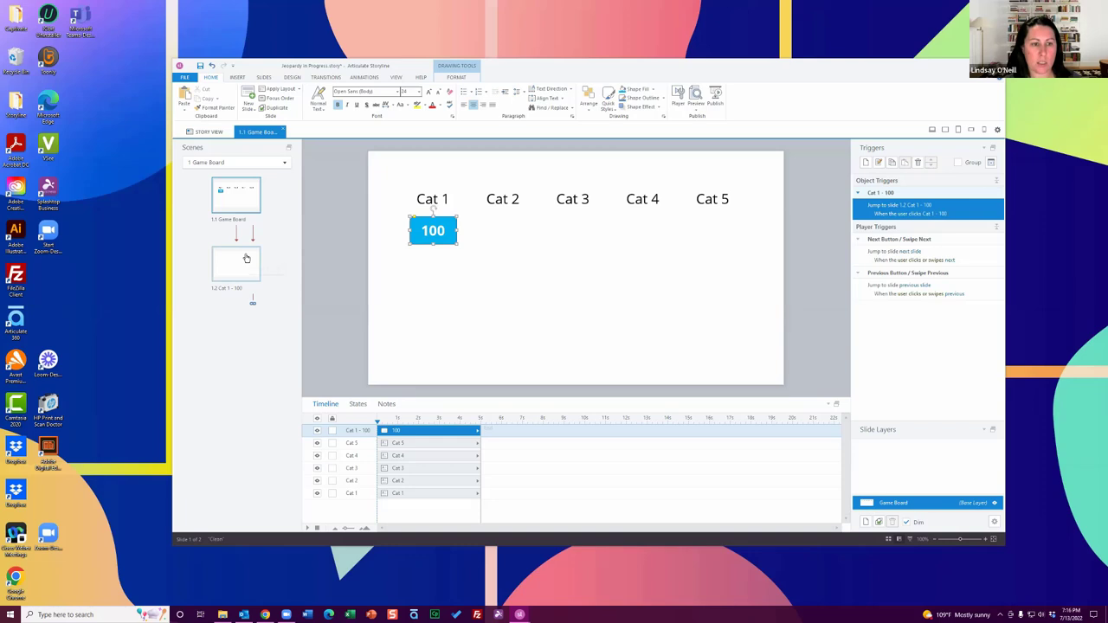
- Check the Cat 1 - 100 slide's navigation properties in Story View, then preview the project's player menu and close the preview
{"action": "left_click", "coordinate": [246, 258]}
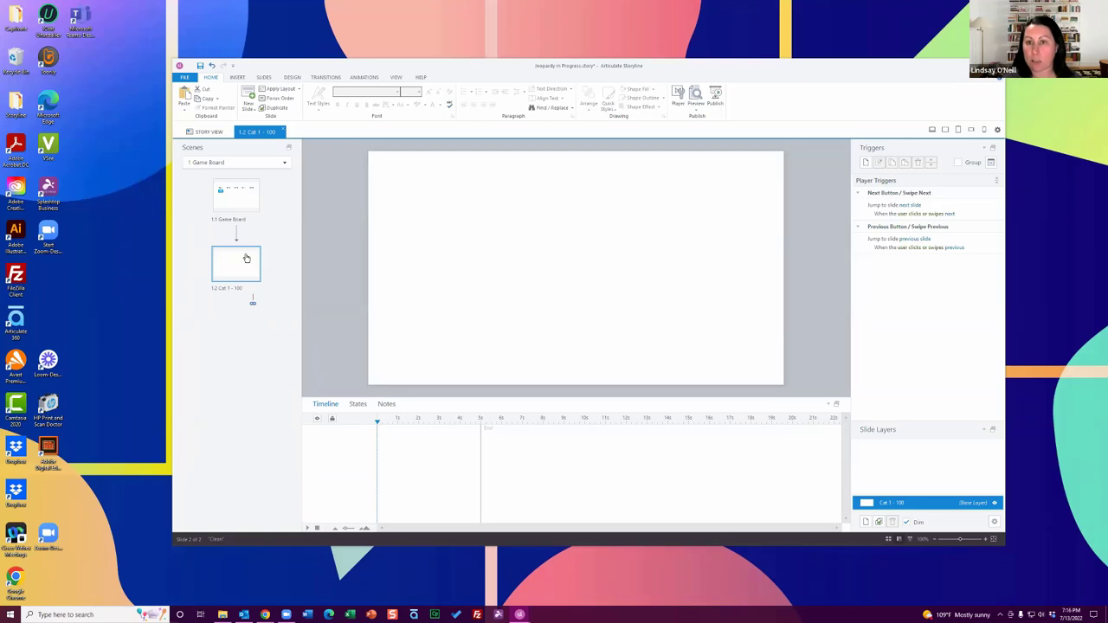
{"action": "left_click", "coordinate": [204, 134]}
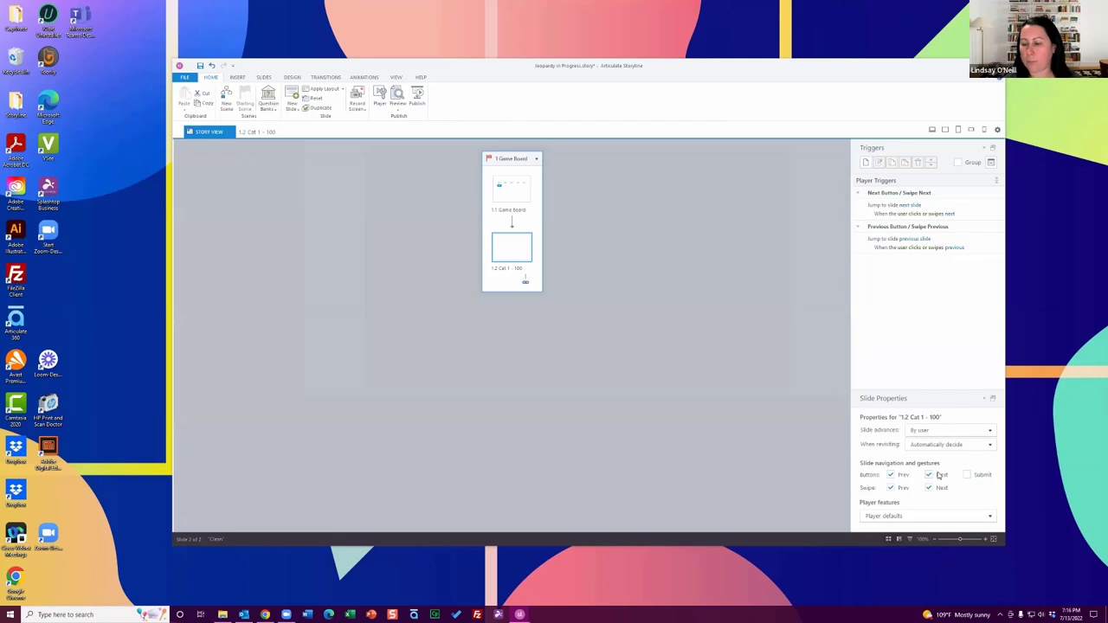
{"action": "left_click", "coordinate": [265, 134]}
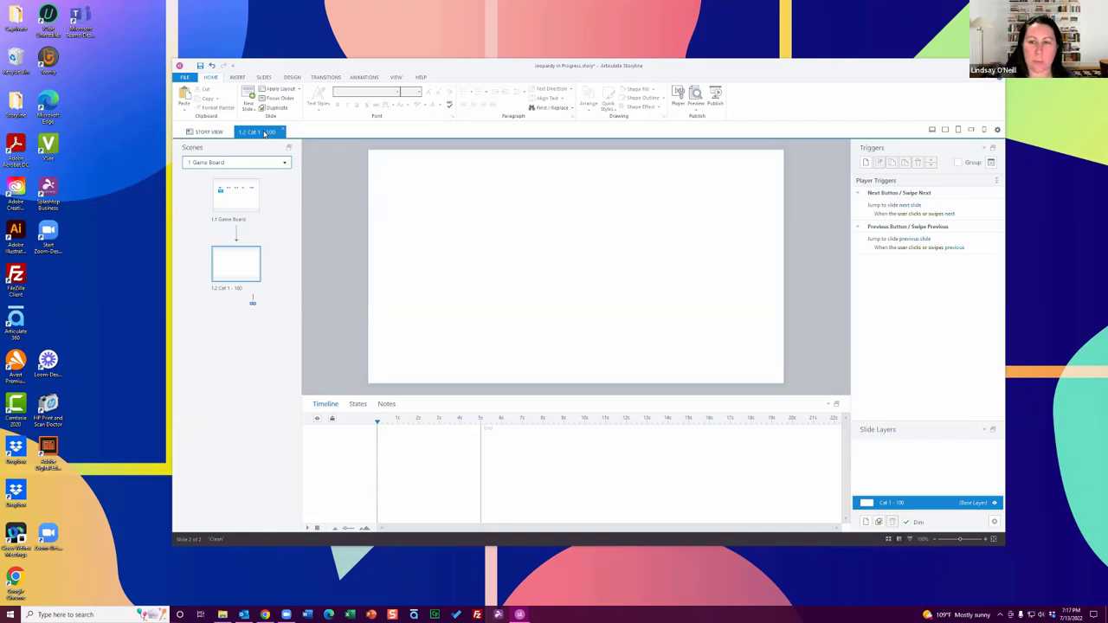
{"action": "left_click", "coordinate": [696, 95]}
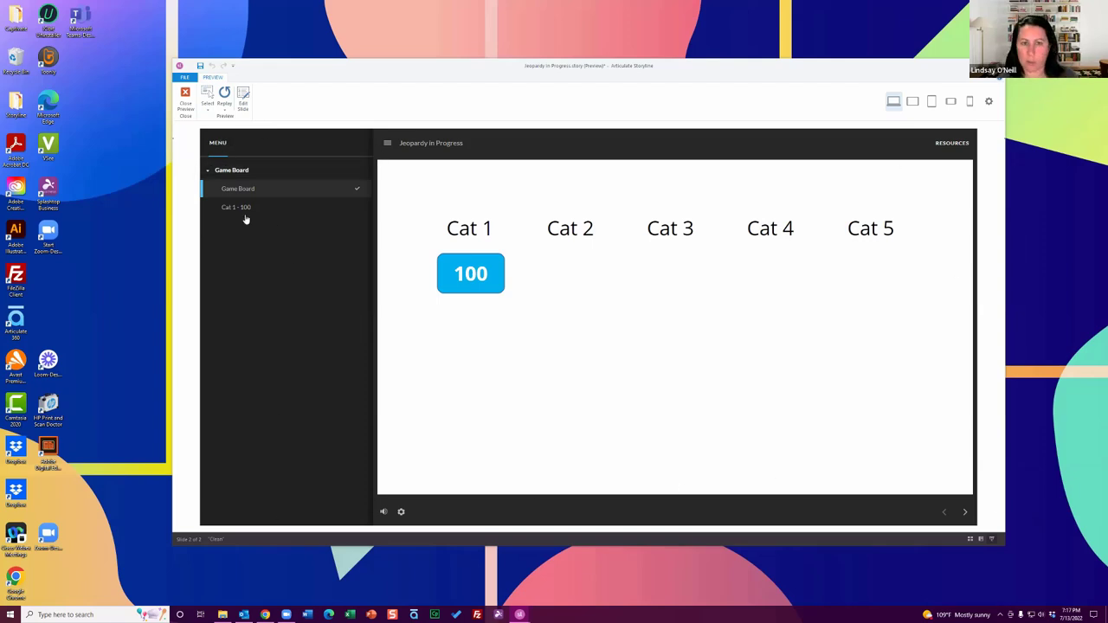
{"action": "left_click", "coordinate": [184, 97]}
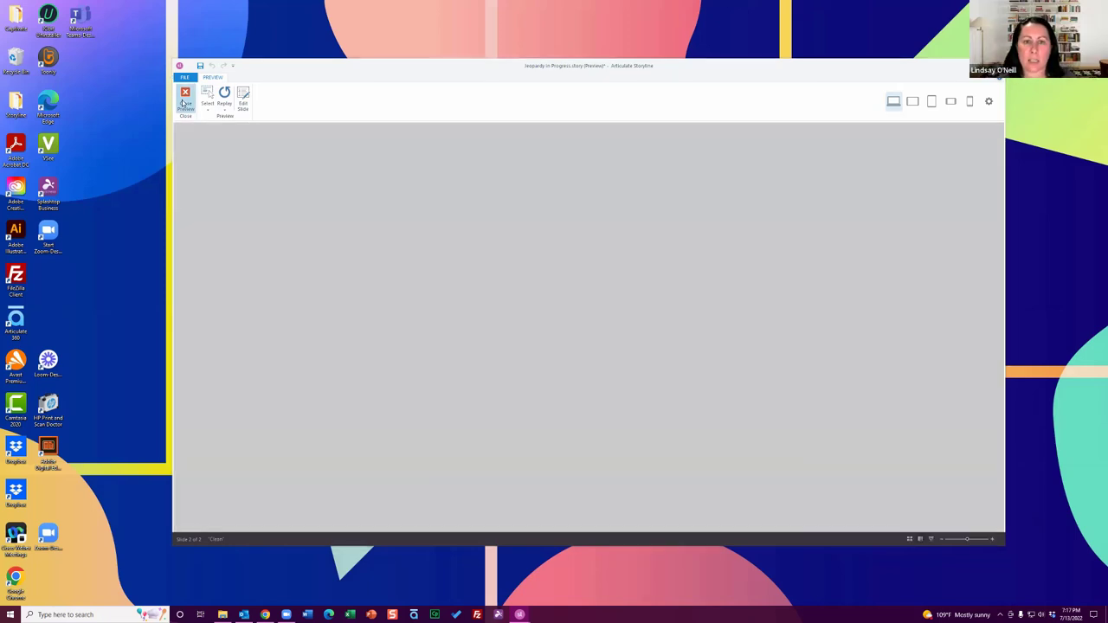
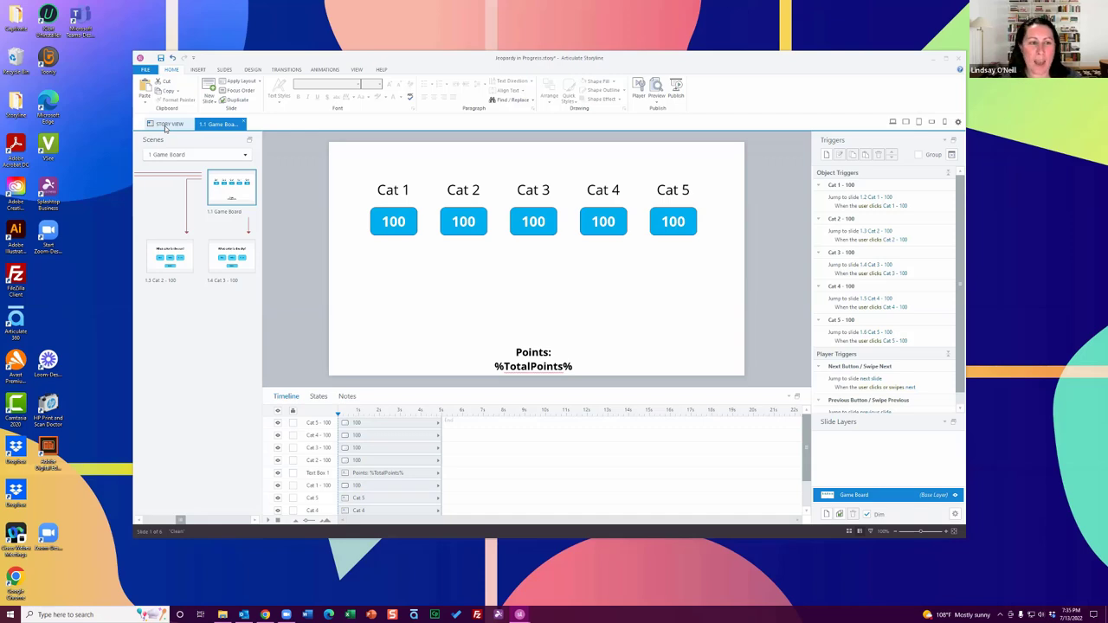
- Add a new scene in Story View and name it Category
{"action": "left_click", "coordinate": [167, 124]}
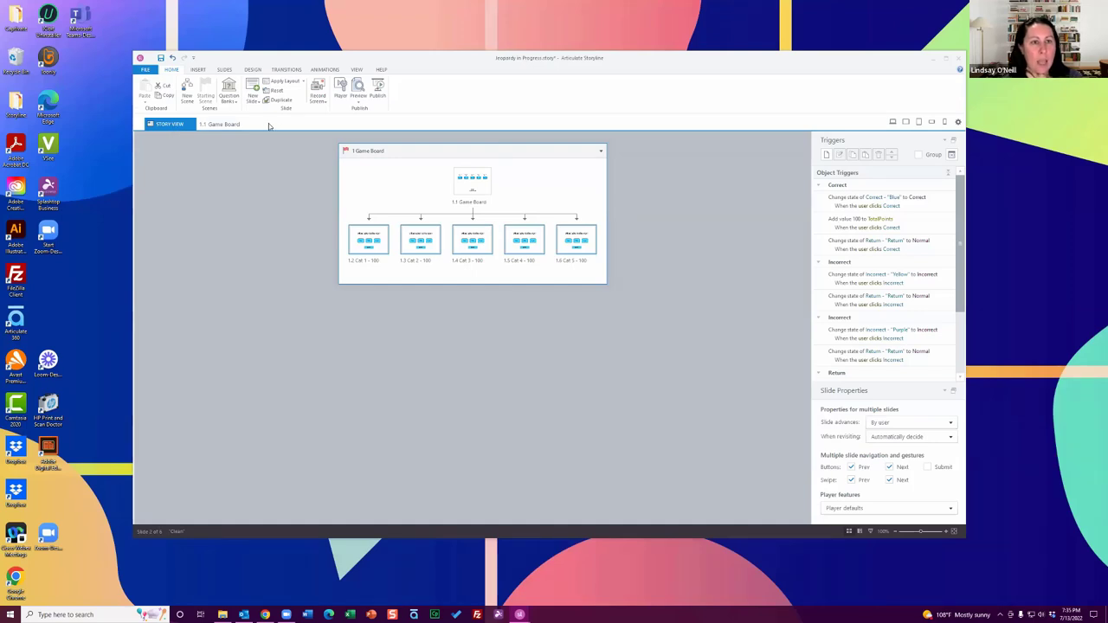
{"action": "left_click", "coordinate": [190, 94]}
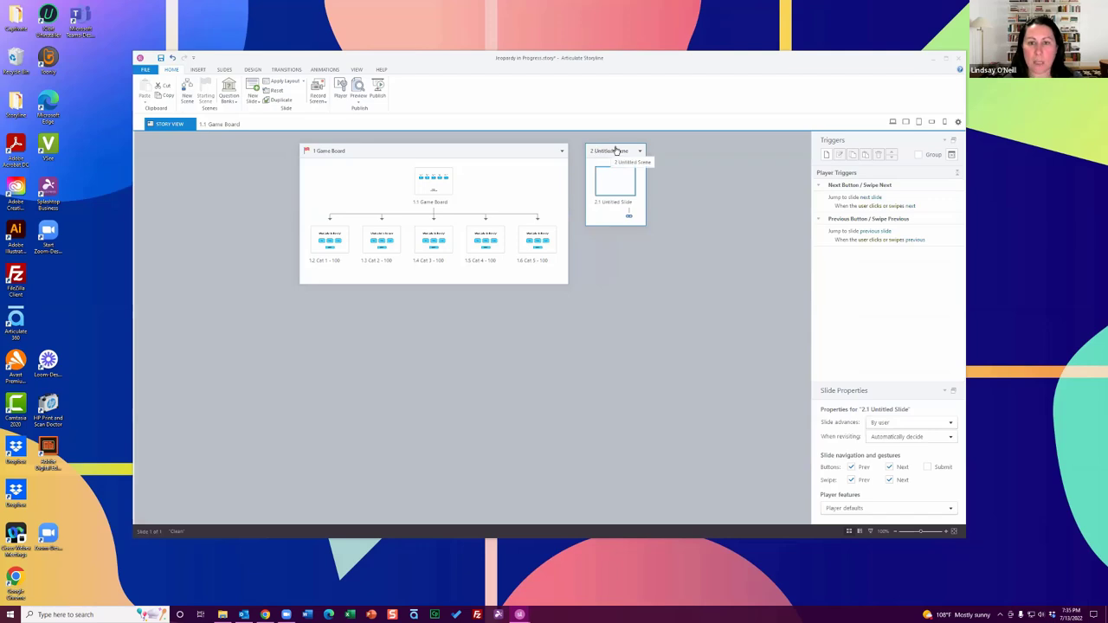
{"action": "left_click", "coordinate": [613, 150]}
{"action": "left_click", "coordinate": [613, 151]}
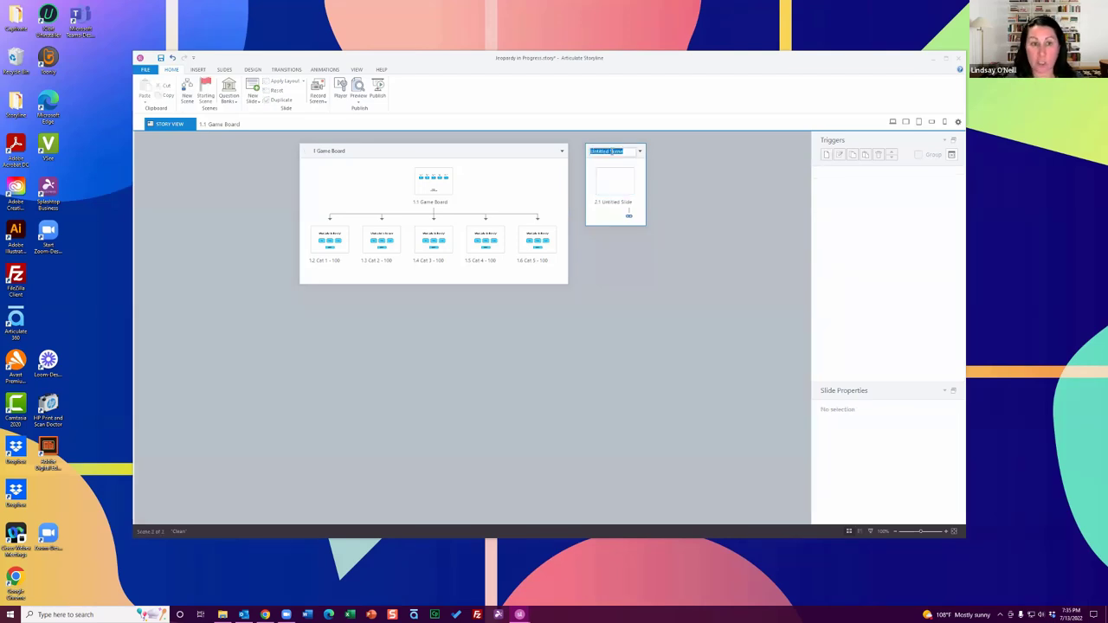
{"action": "key", "text": "BackSpace"}
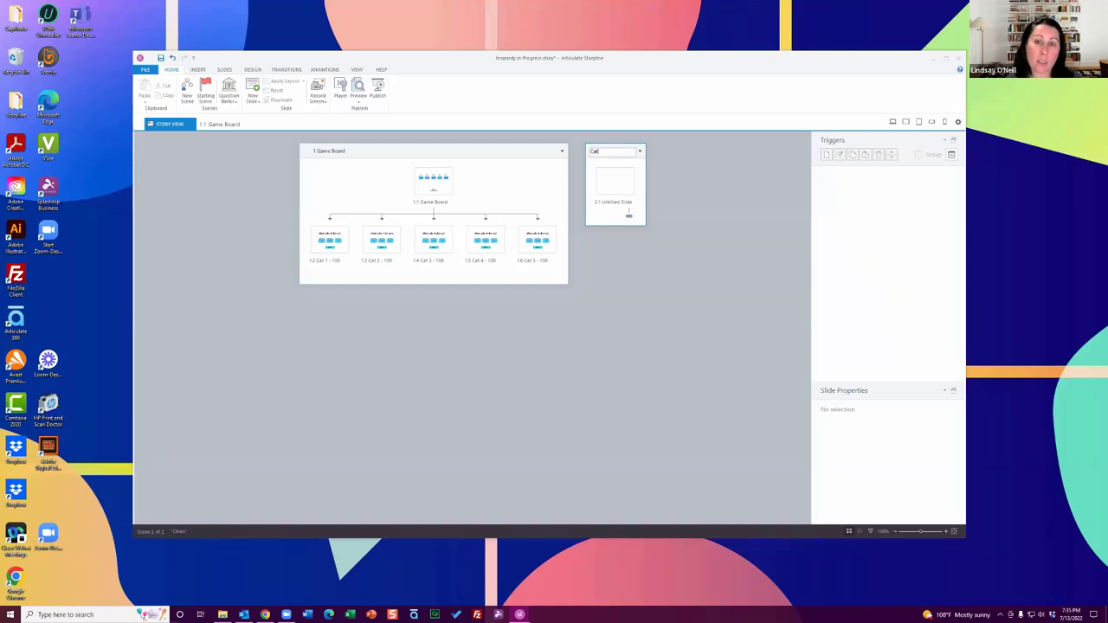
{"action": "type", "text": "Category"}
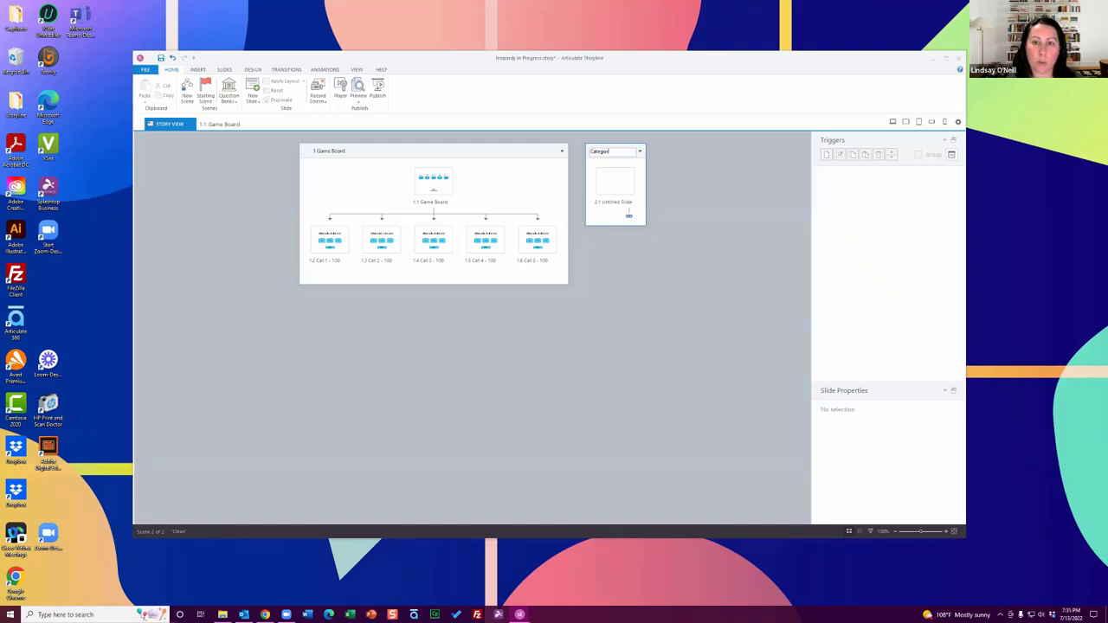
{"action": "key", "text": "Return"}
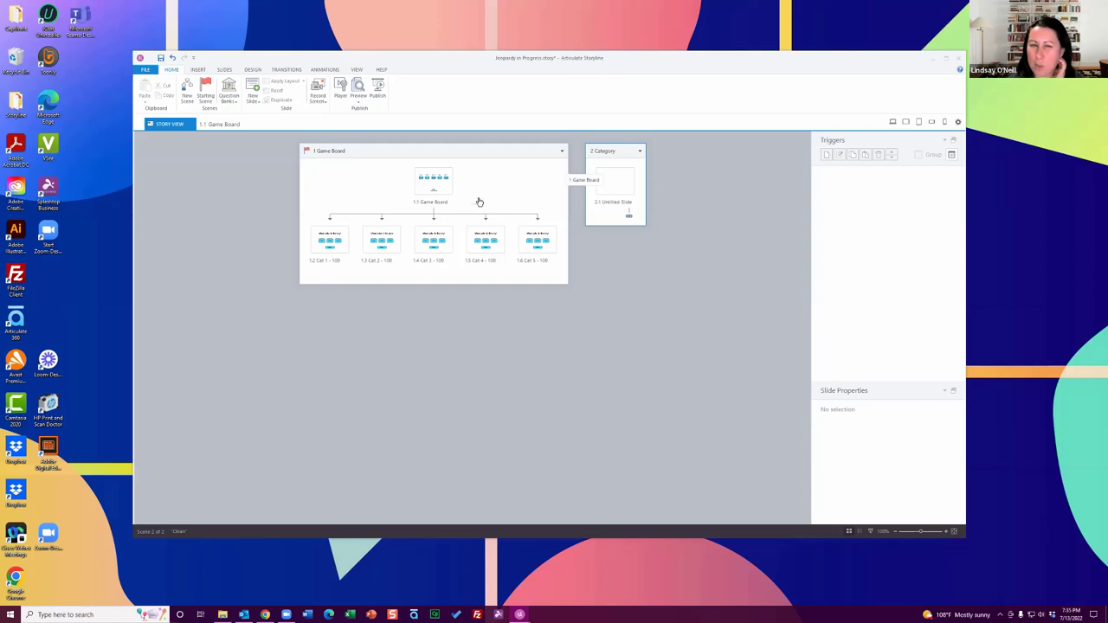
- Shorten the Category scene's name to "Cat 1"
{"action": "left_click", "coordinate": [615, 152]}
{"action": "left_click", "coordinate": [613, 152]}
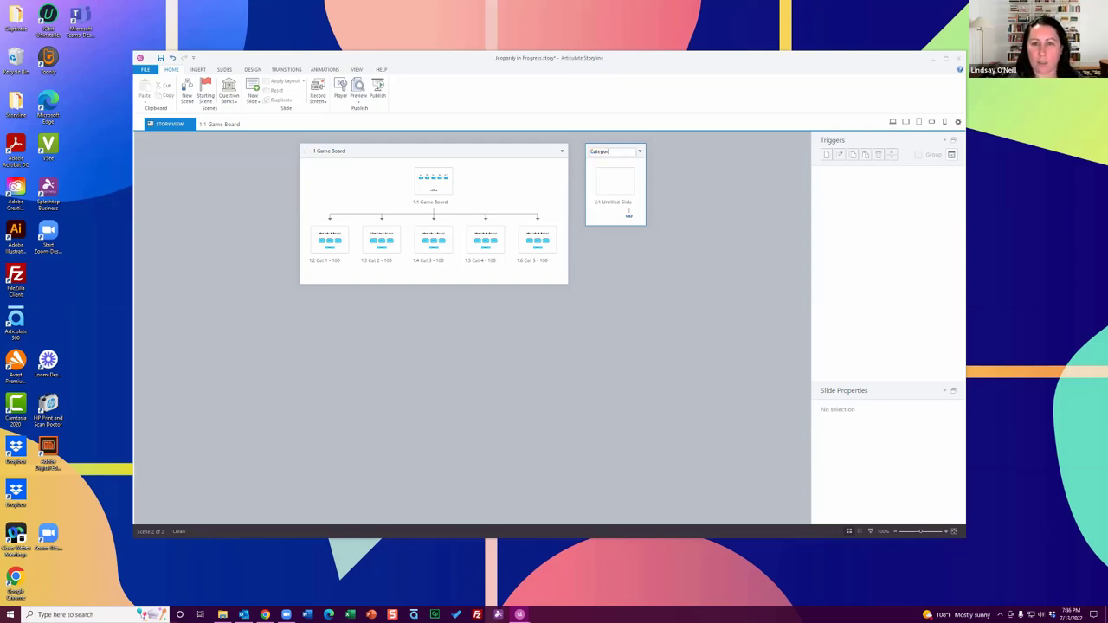
{"action": "key", "text": "BackSpace"}
{"action": "key", "text": "BackSpace"}
{"action": "key", "text": "BackSpace"}
{"action": "key", "text": "BackSpace"}
{"action": "type", "text": "1"}
{"action": "key", "text": "Return"}
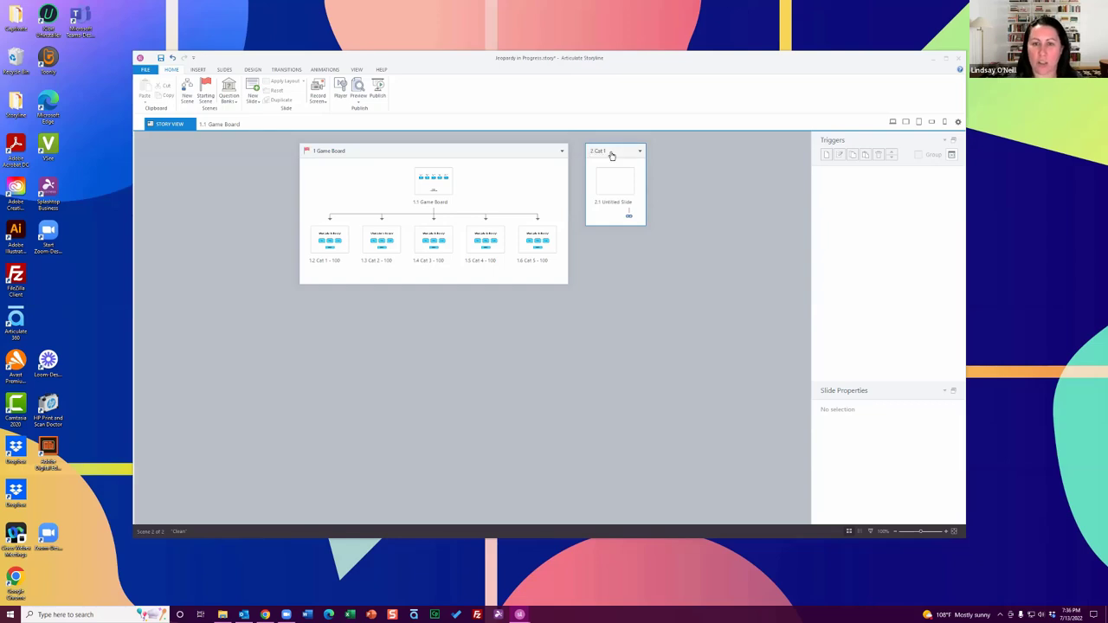
- Delete the untitled slide from the Cat 1 scene and move the Cat 1 - 100 slide there from the Game Board scene
{"action": "left_click", "coordinate": [620, 182]}
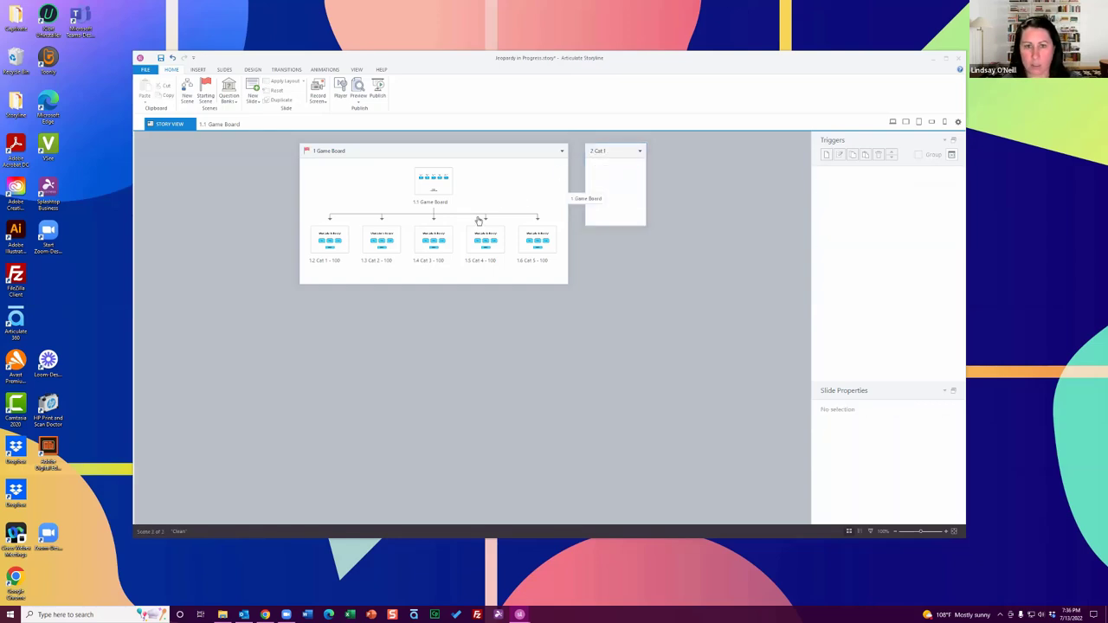
{"action": "left_click_drag", "start_coordinate": [328, 239], "coordinate": [632, 175]}
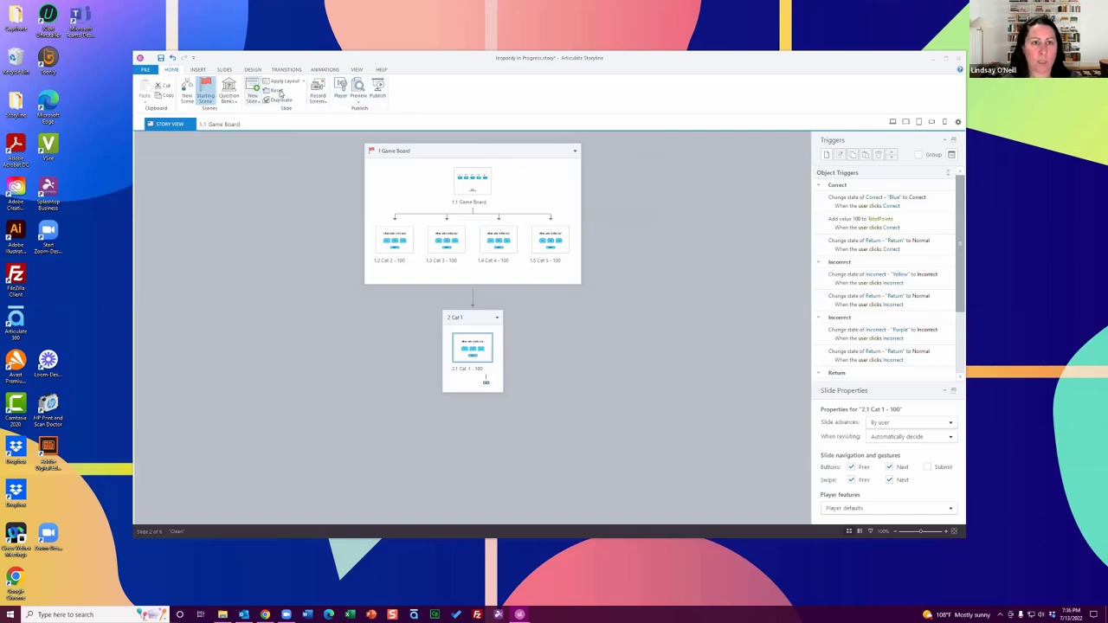
- Add another new scene and name it "Cat 2"
{"action": "left_click", "coordinate": [187, 93]}
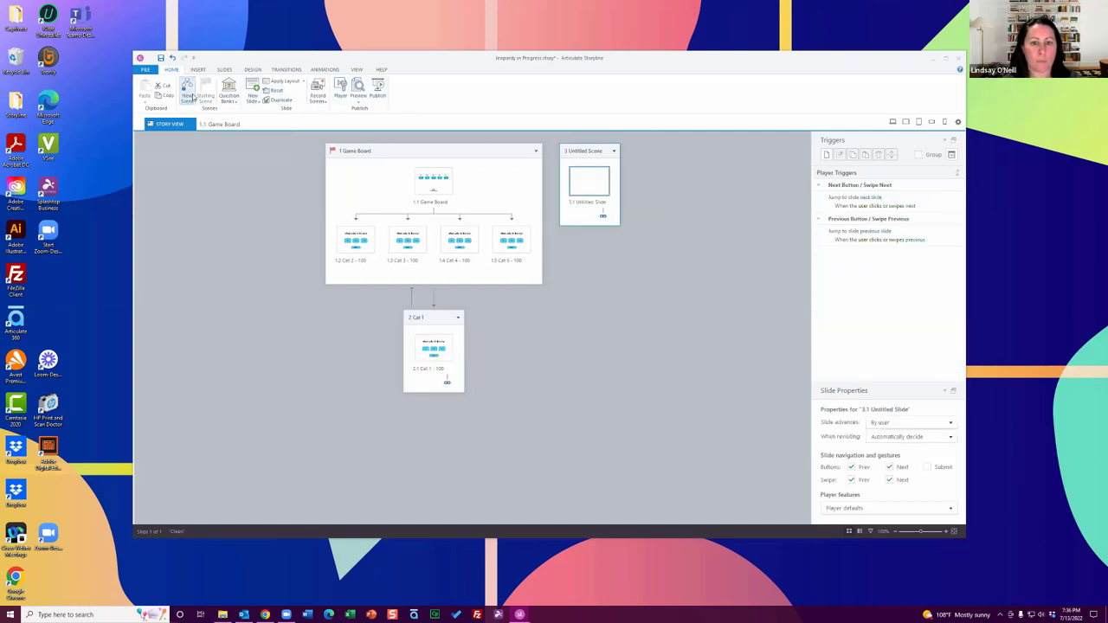
{"action": "double_click", "coordinate": [592, 151]}
{"action": "type", "text": "Cat"}
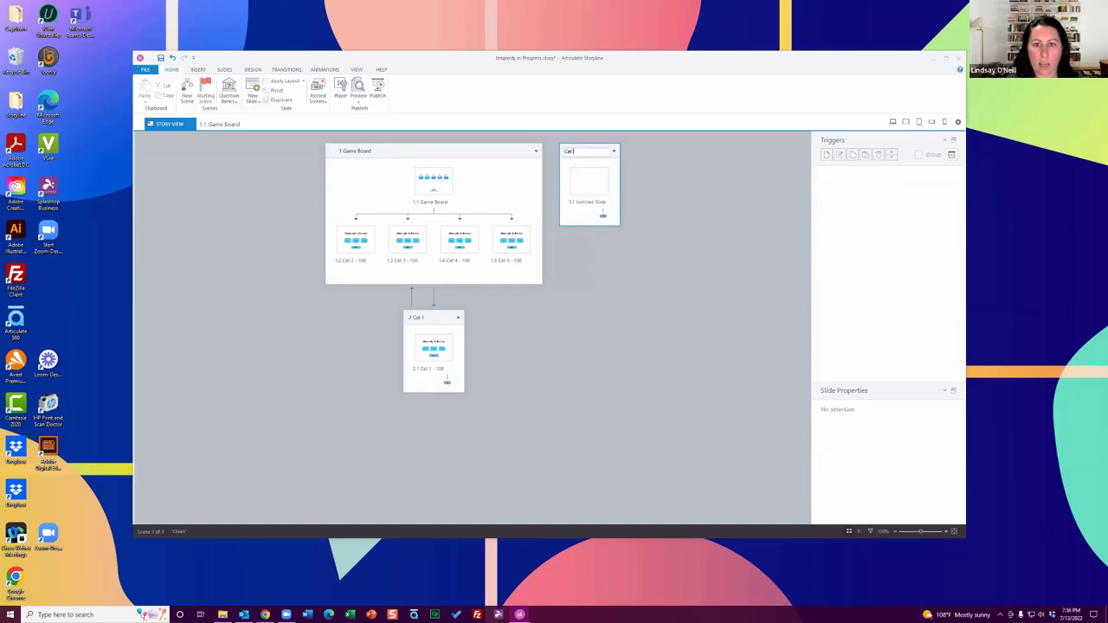
{"action": "type", "text": " 2"}
{"action": "key", "text": "Return"}
- Duplicate the Cat 2 scene three times in Story View
{"action": "left_click", "coordinate": [598, 153]}
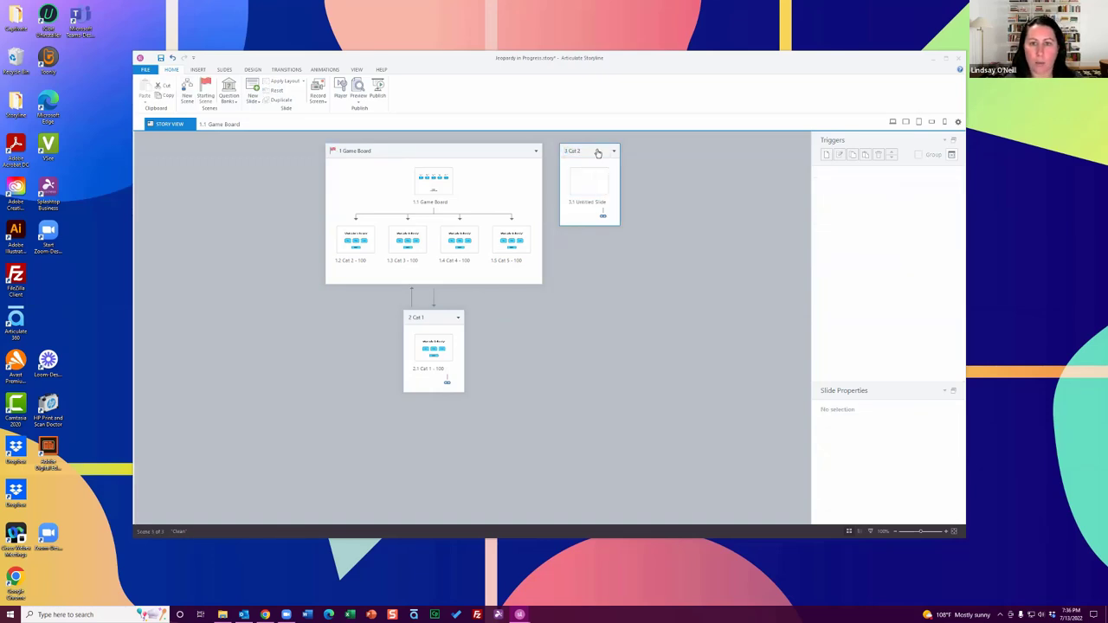
{"action": "key", "text": "ctrl+d"}
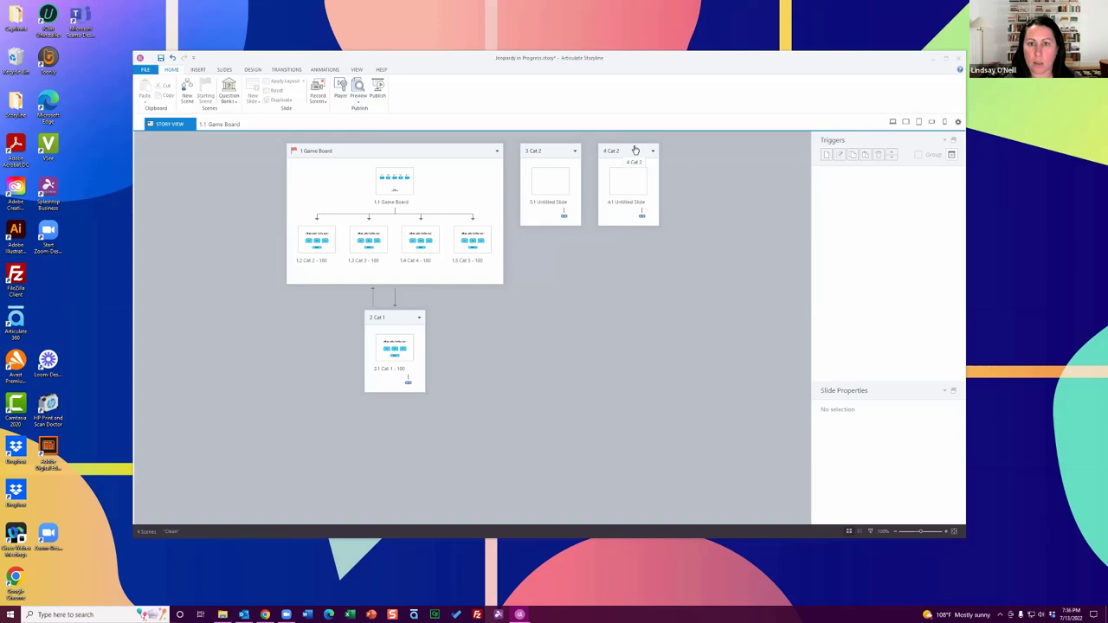
{"action": "left_click", "coordinate": [550, 154]}
{"action": "key", "text": "ctrl+d"}
{"action": "left_click", "coordinate": [653, 154]}
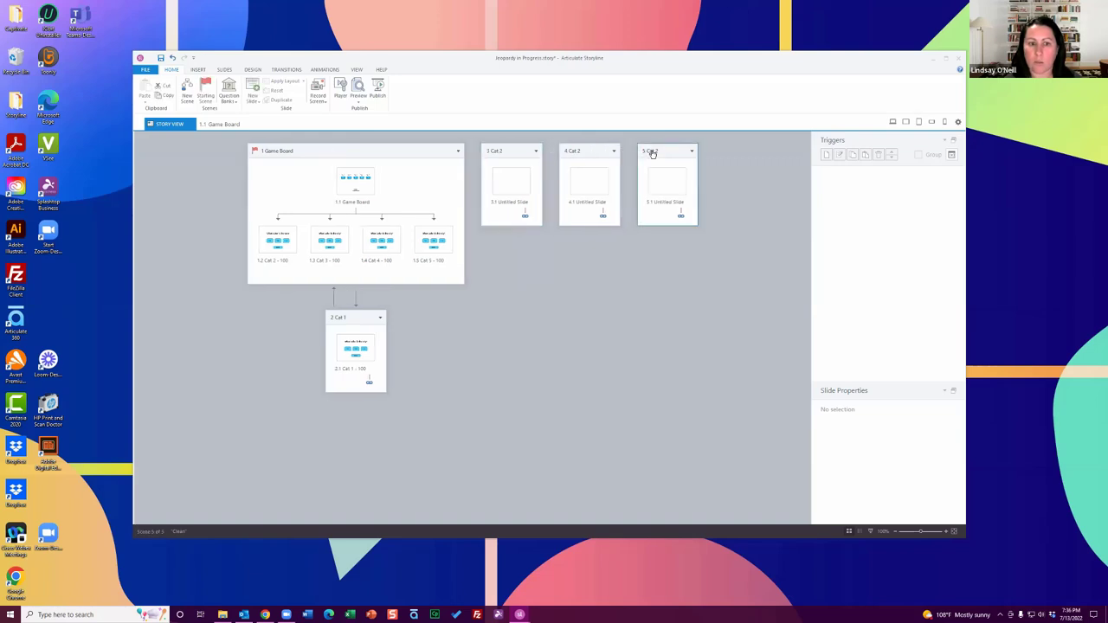
{"action": "key", "text": "ctrl+d"}
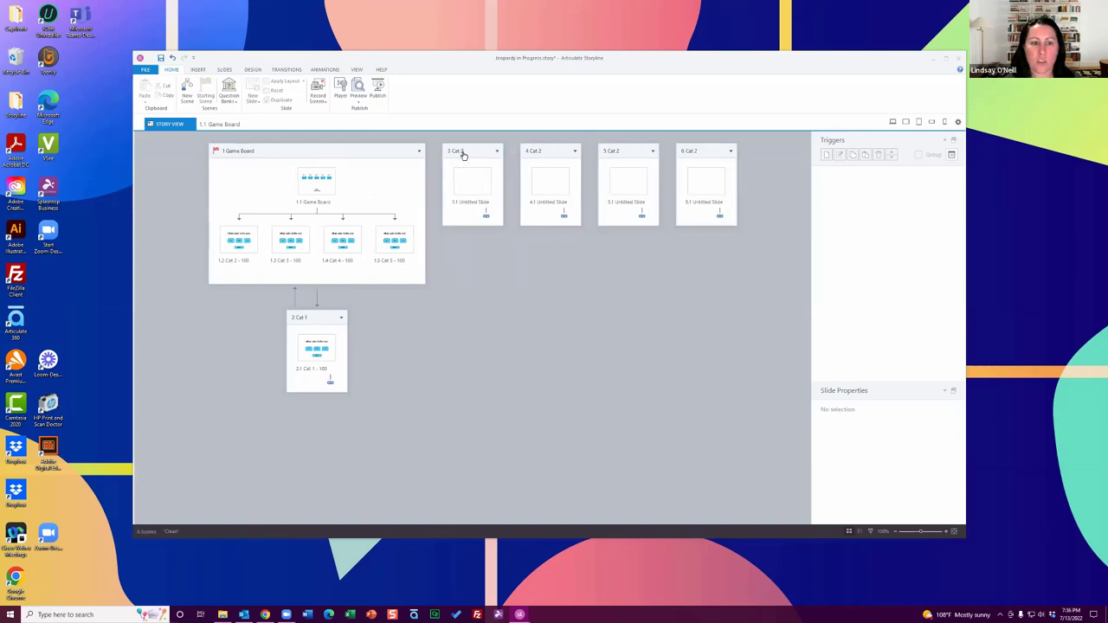
- Rename the three duplicated Cat 2 scenes as Cat 3, Cat 4 and Cat 5
{"action": "left_click", "coordinate": [541, 152]}
{"action": "left_click", "coordinate": [541, 152]}
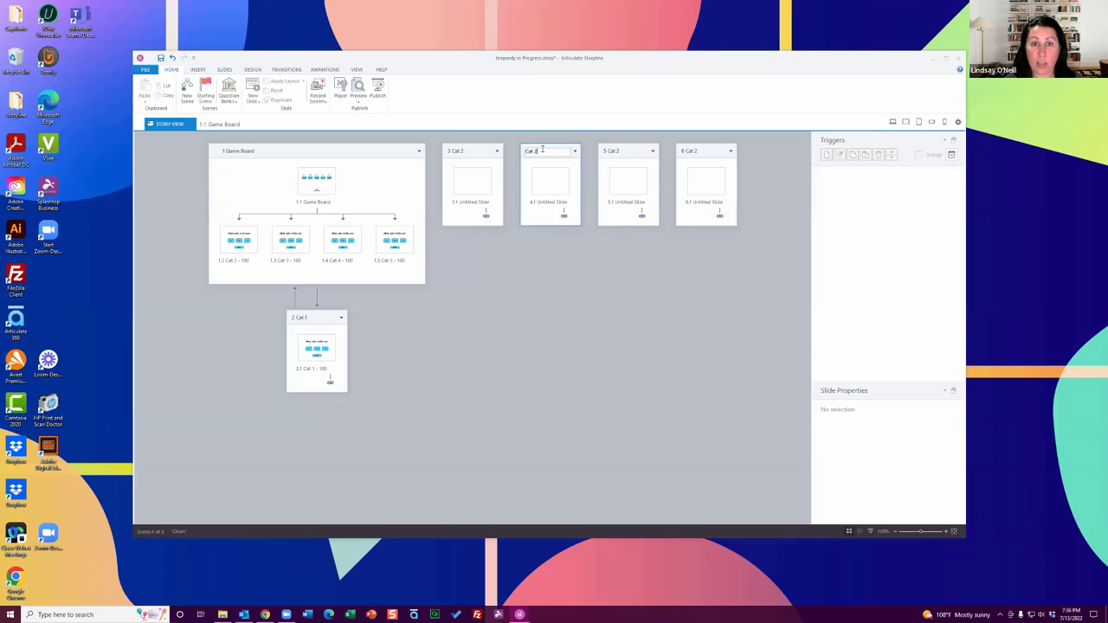
{"action": "key", "text": "BackSpace"}
{"action": "type", "text": "3"}
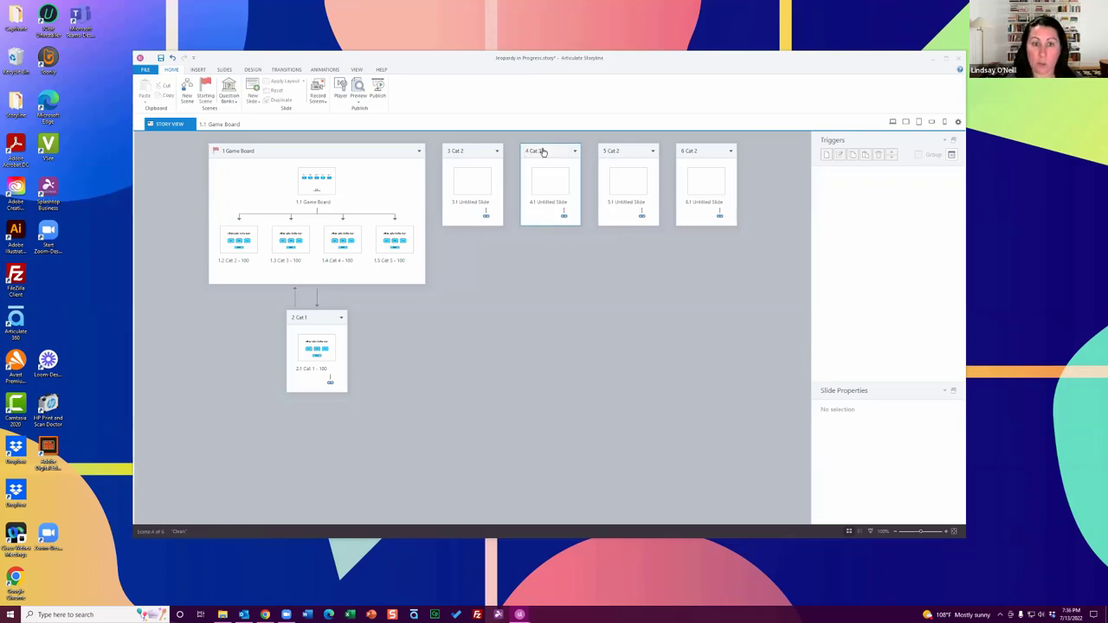
{"action": "left_click", "coordinate": [624, 152]}
{"action": "left_click", "coordinate": [624, 152]}
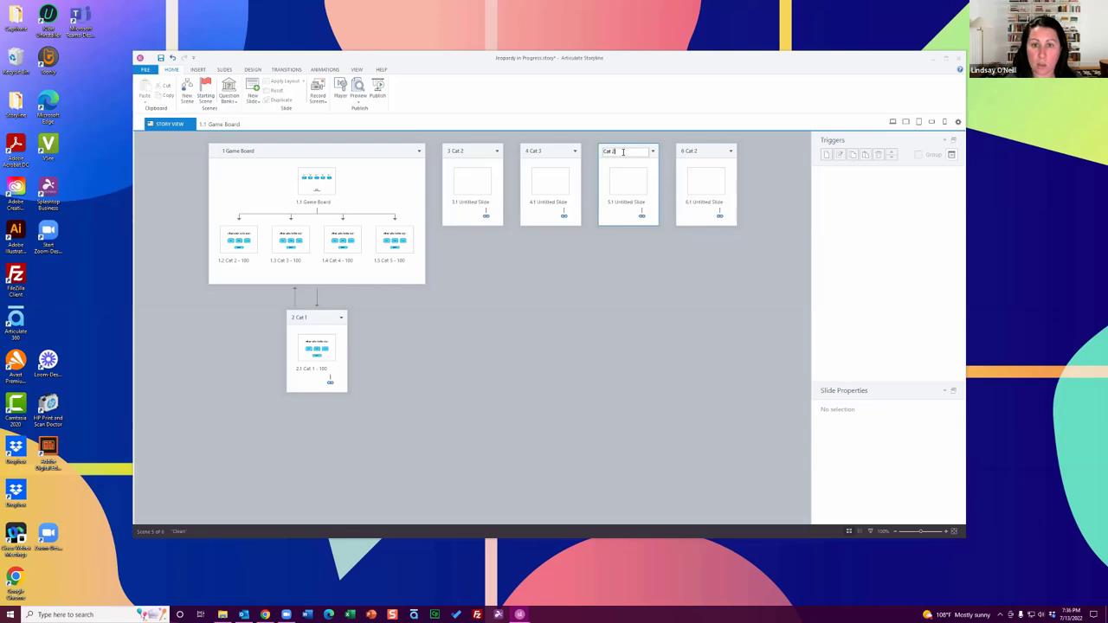
{"action": "type", "text": "4"}
{"action": "left_click", "coordinate": [700, 151]}
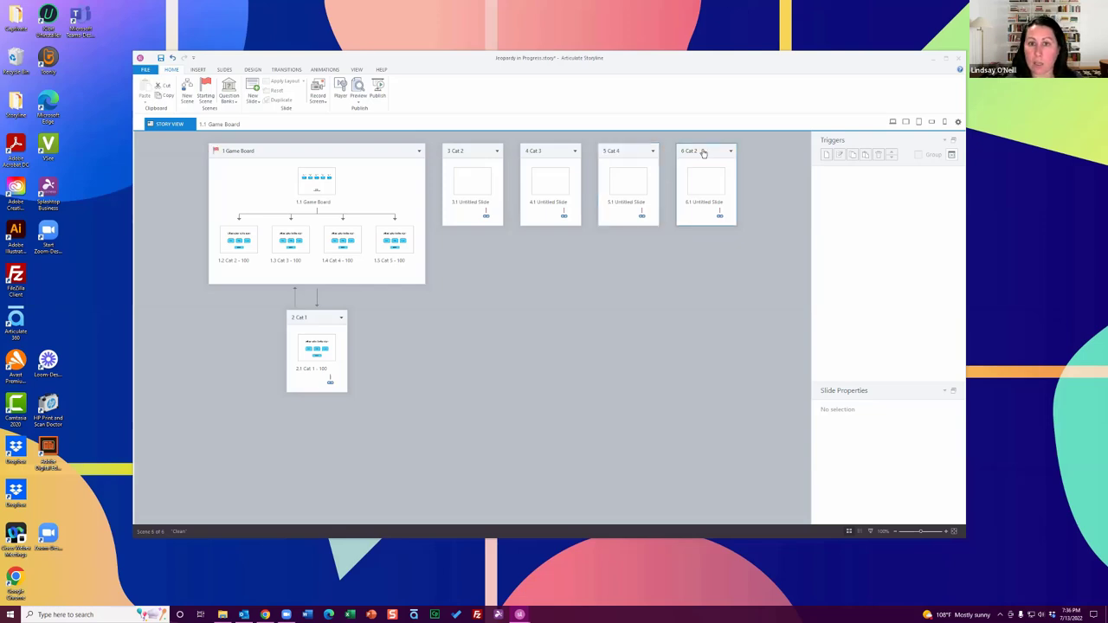
{"action": "left_click", "coordinate": [700, 151]}
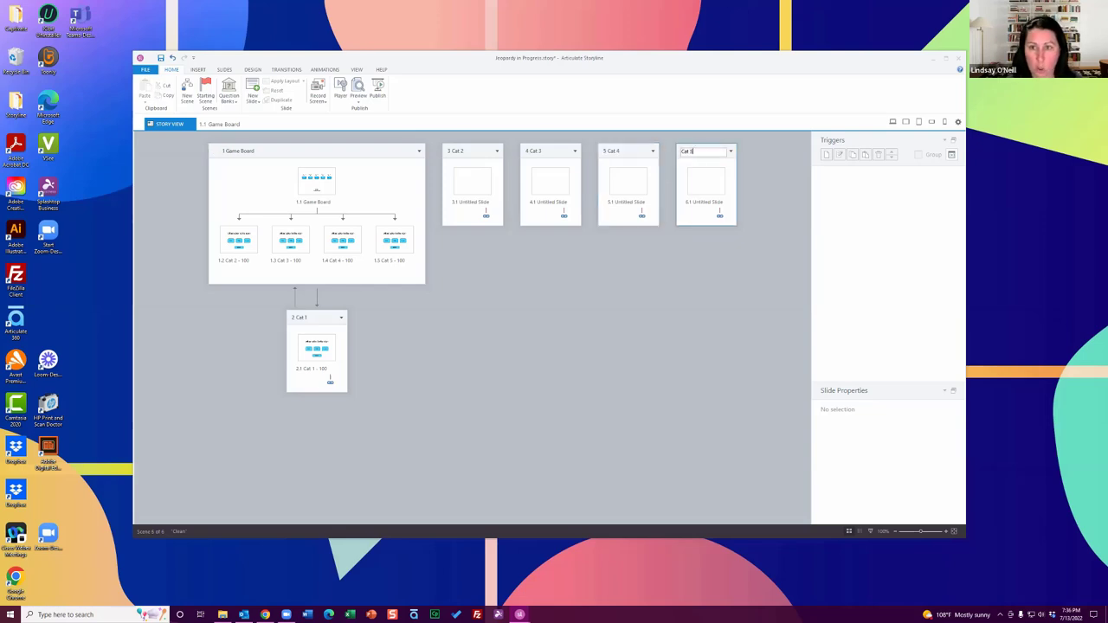
{"action": "type", "text": "5"}
{"action": "key", "text": "Return"}
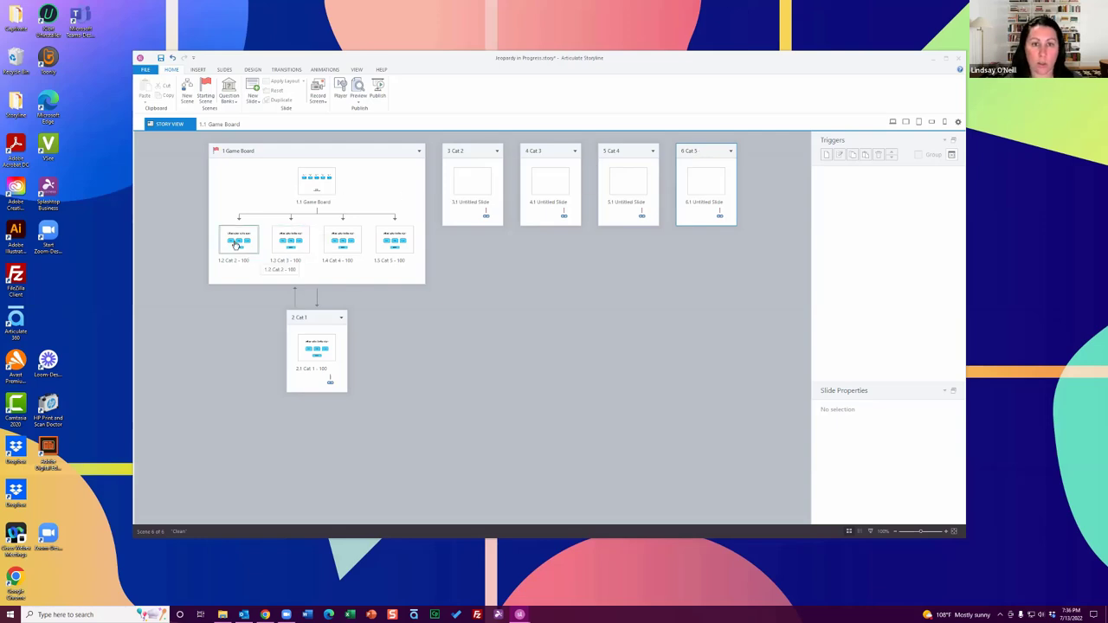
- Move the Cat 2 - 100 slide from the Game Board scene into the Cat 2 scene and delete that scene's untitled slide
{"action": "left_click_drag", "start_coordinate": [234, 246], "coordinate": [472, 202]}
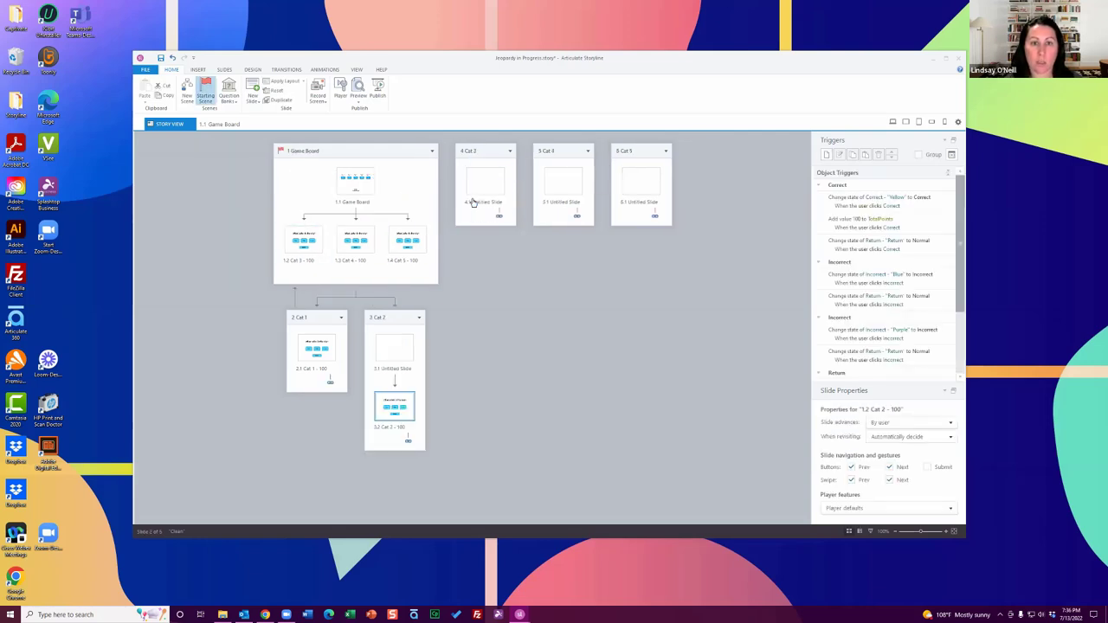
{"action": "left_click", "coordinate": [391, 346]}
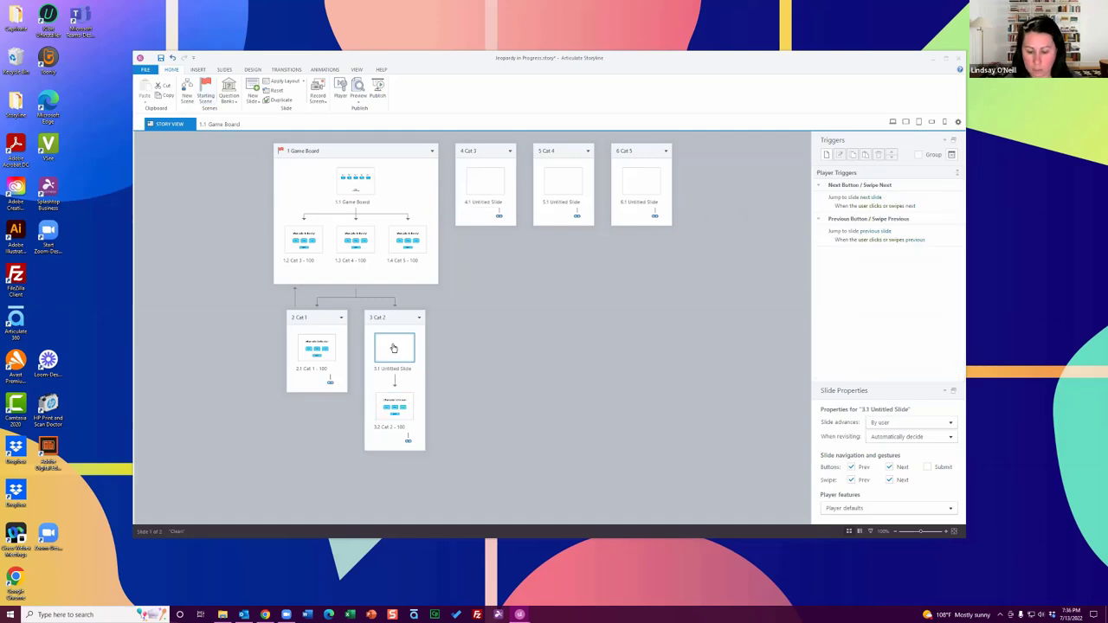
{"action": "key", "text": "Delete"}
- Move the Cat 3 - 100 slide from the Game Board scene into the Cat 3 scene and delete that scene's untitled slide
{"action": "left_click", "coordinate": [306, 246]}
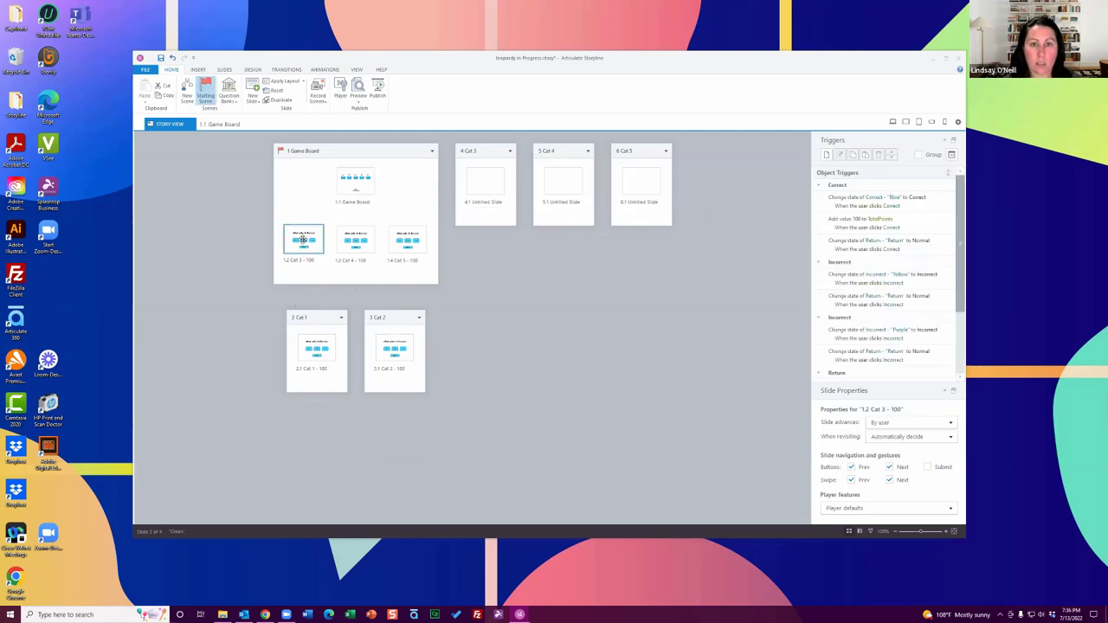
{"action": "left_click_drag", "start_coordinate": [302, 239], "coordinate": [485, 201]}
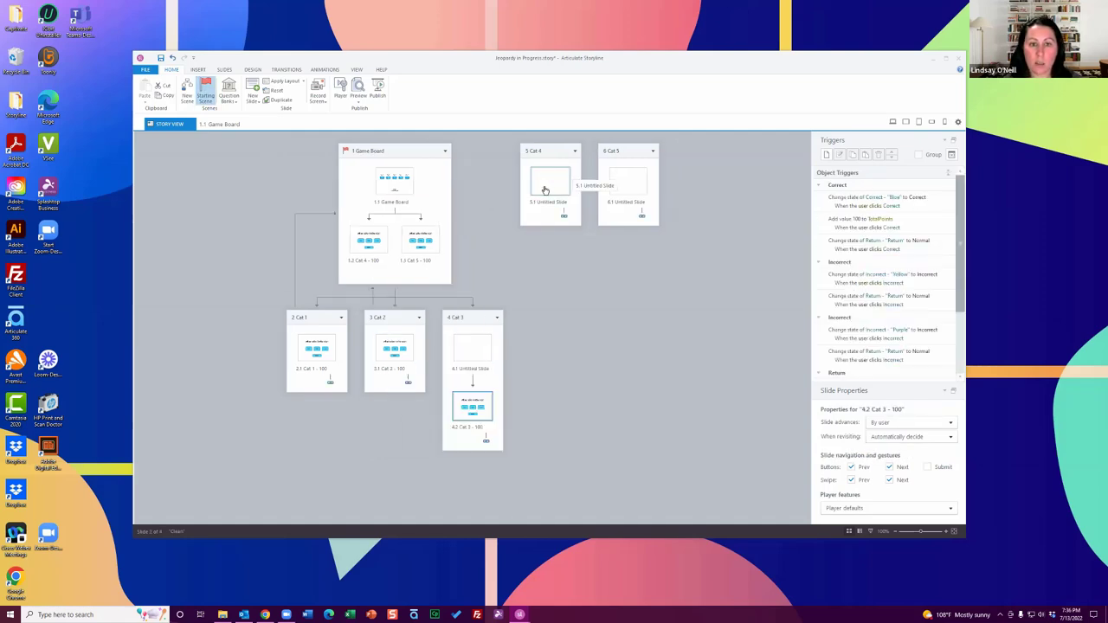
{"action": "left_click", "coordinate": [468, 346]}
{"action": "key", "text": "Delete"}
- Move the Cat 4 - 100 slide from the Game Board scene into the Cat 4 scene and delete that scene's untitled slide
{"action": "left_click", "coordinate": [371, 240]}
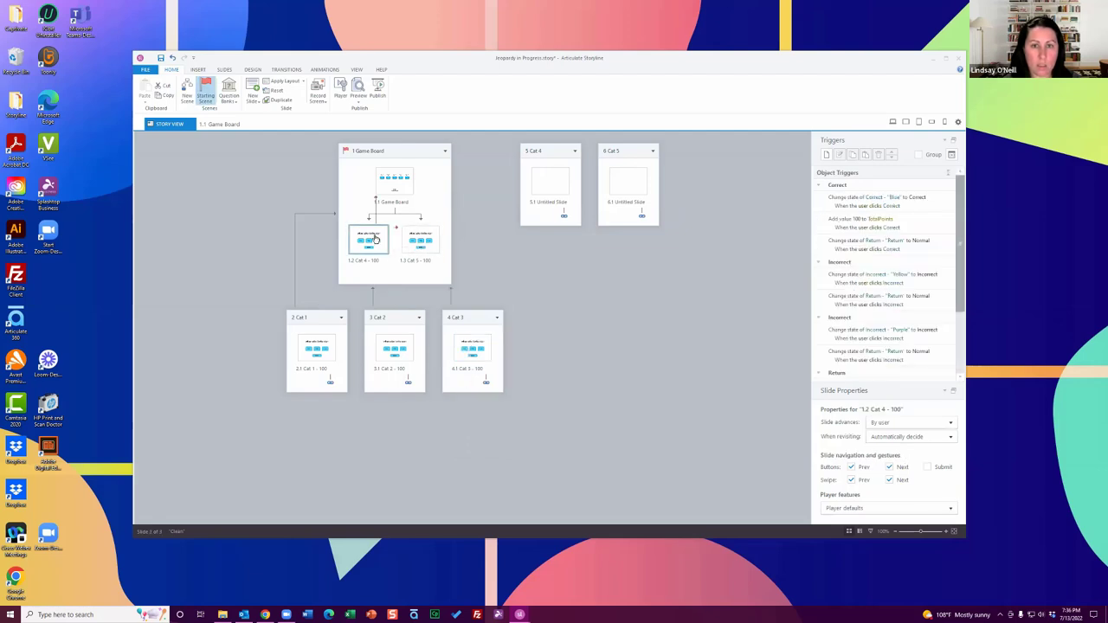
{"action": "left_click_drag", "start_coordinate": [374, 240], "coordinate": [560, 182]}
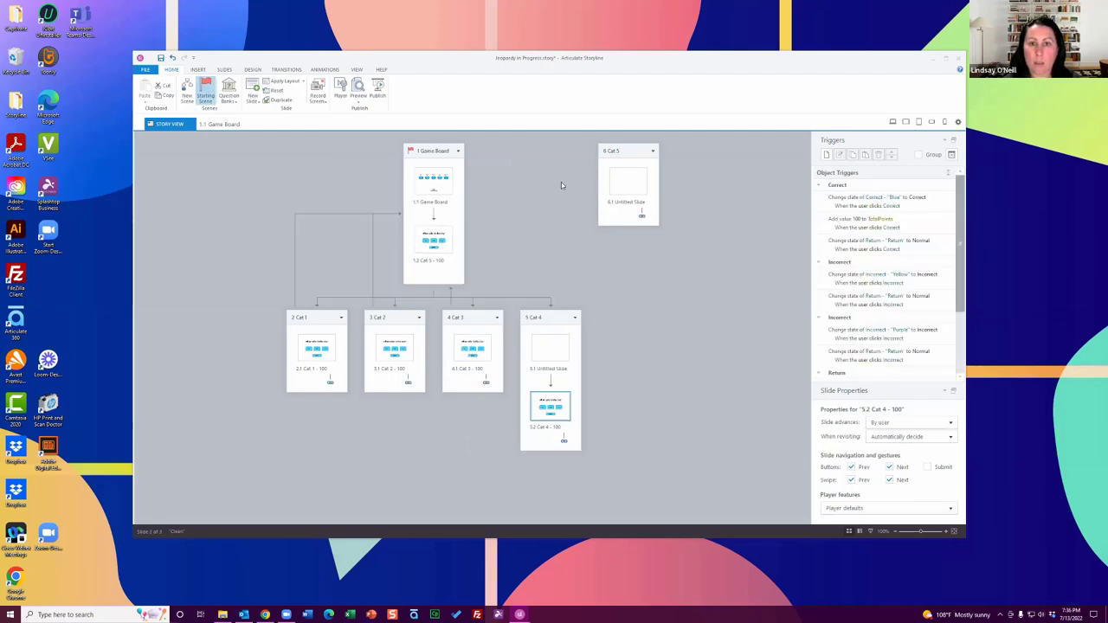
{"action": "left_click", "coordinate": [549, 346]}
{"action": "key", "text": "Delete"}
- Move the Cat 5 - 100 slide from the Game Board scene into the Cat 5 scene and delete that scene's untitled slide
{"action": "left_click", "coordinate": [433, 240], "text": "ctrl"}
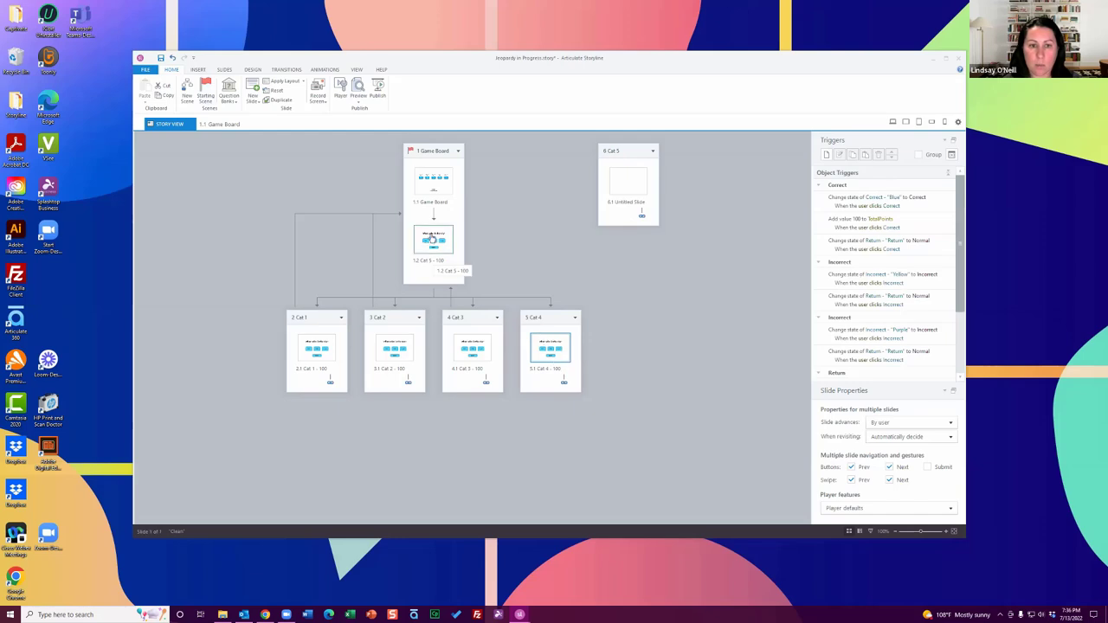
{"action": "left_click_drag", "start_coordinate": [433, 240], "coordinate": [635, 212]}
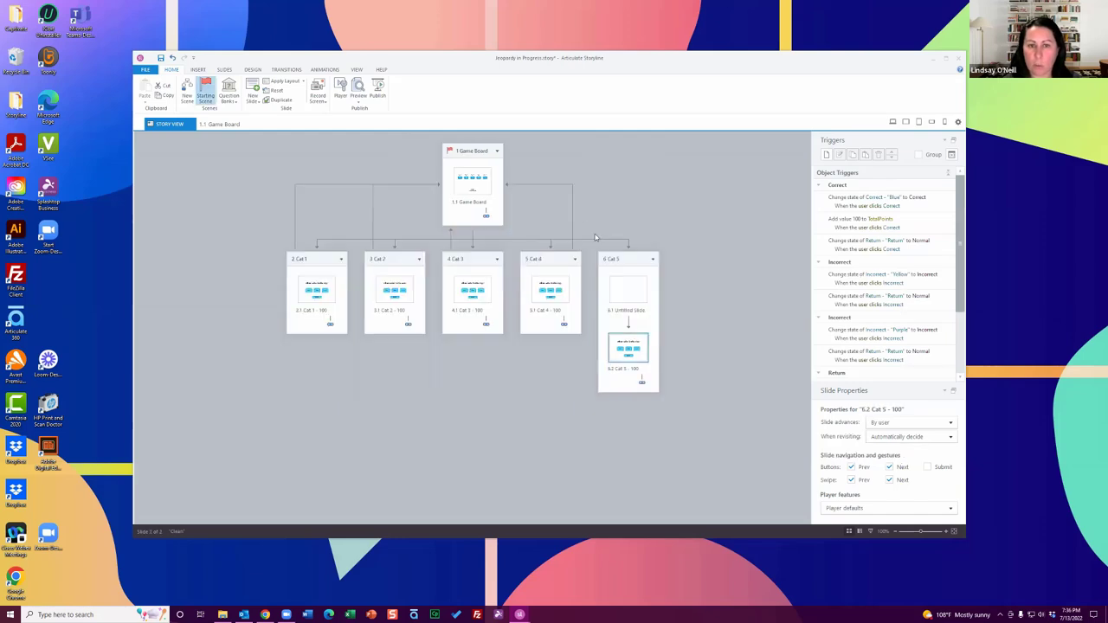
{"action": "left_click", "coordinate": [645, 291]}
{"action": "key", "text": "Delete"}
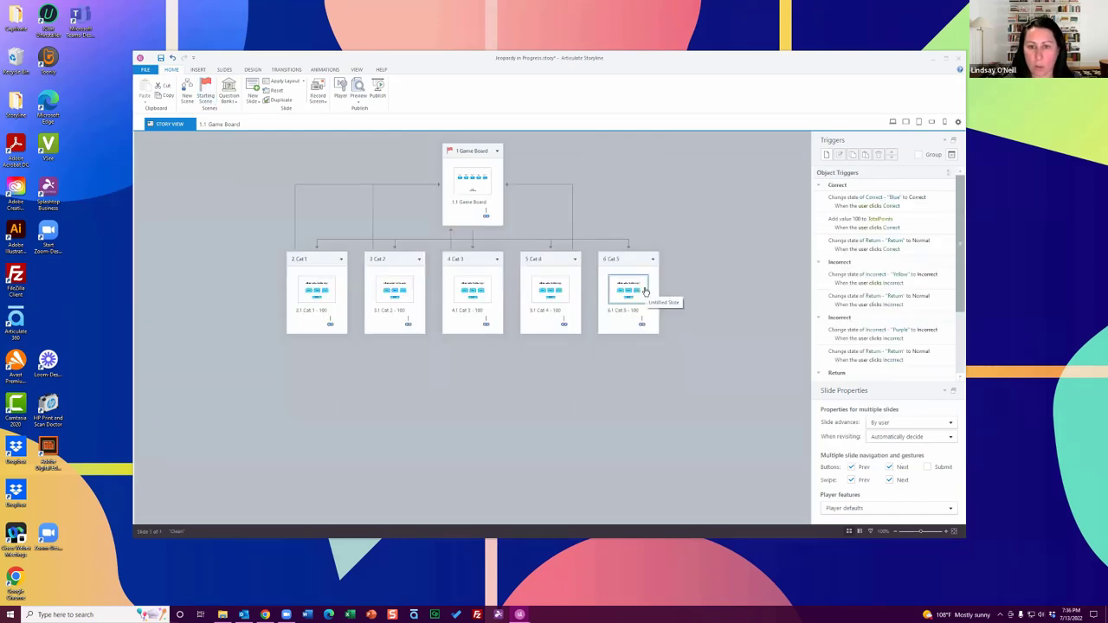
- Turn off the Prev and Next buttons and swipe gestures for the Game Board slide
{"action": "left_click", "coordinate": [463, 185]}
{"action": "left_click", "coordinate": [850, 467]}
{"action": "left_click", "coordinate": [851, 480]}
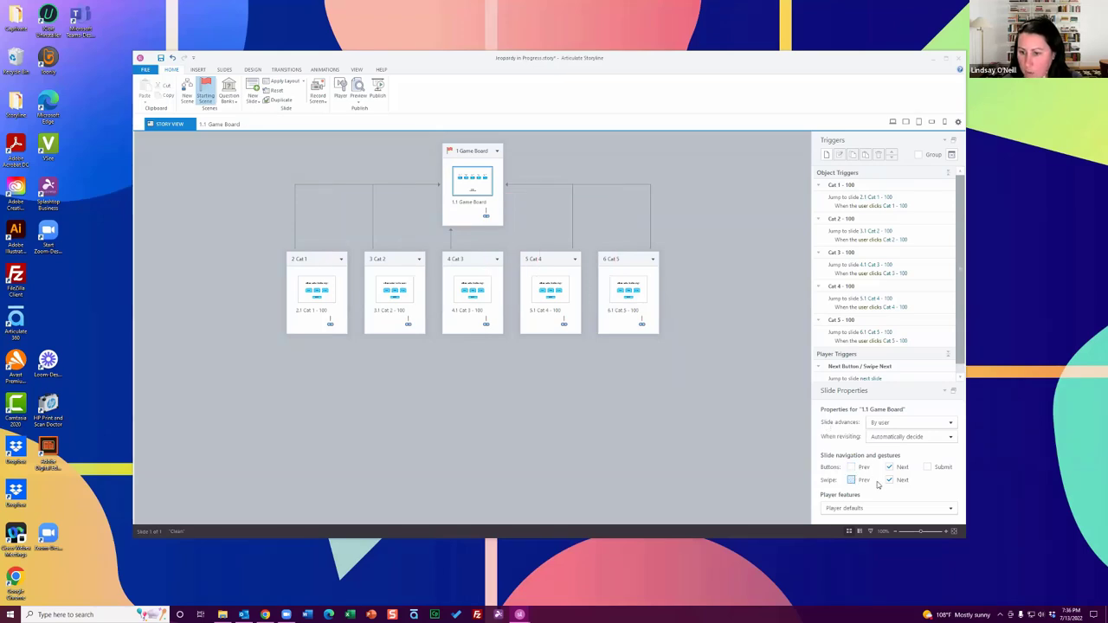
{"action": "left_click", "coordinate": [889, 480]}
{"action": "left_click", "coordinate": [889, 467]}
- Turn off the Prev and Next buttons and swipe gestures for all five Cat 1 to Cat 5 question slides at once
{"action": "left_click", "coordinate": [330, 290]}
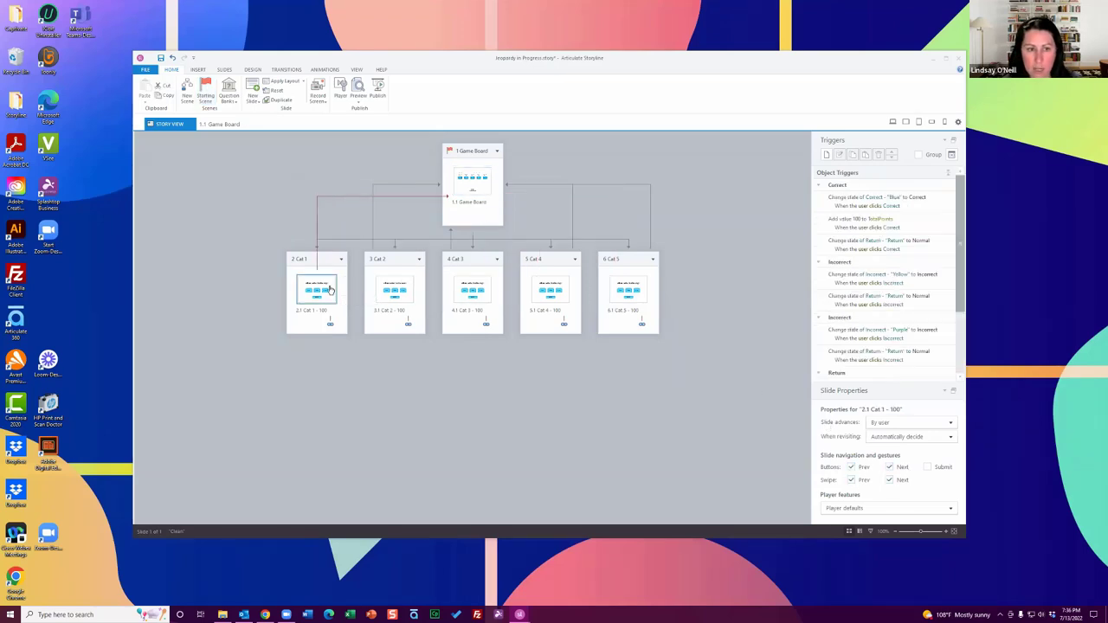
{"action": "left_click", "coordinate": [394, 290], "text": "ctrl"}
{"action": "left_click", "coordinate": [472, 290], "text": "ctrl"}
{"action": "left_click", "coordinate": [573, 296], "text": "ctrl"}
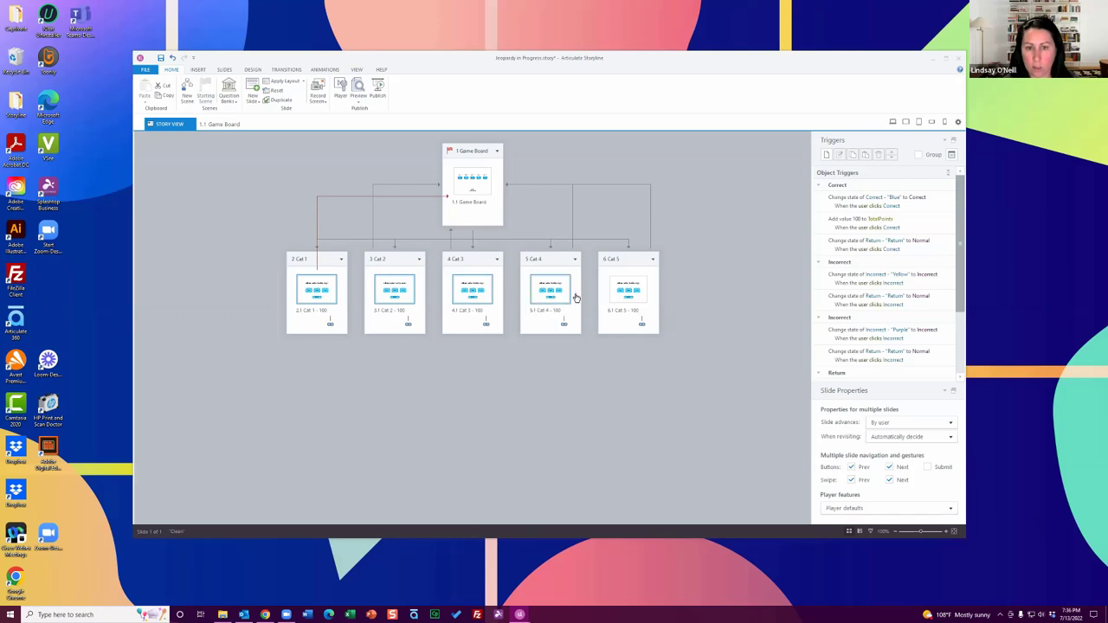
{"action": "left_click", "coordinate": [636, 299], "text": "ctrl"}
{"action": "left_click", "coordinate": [851, 467]}
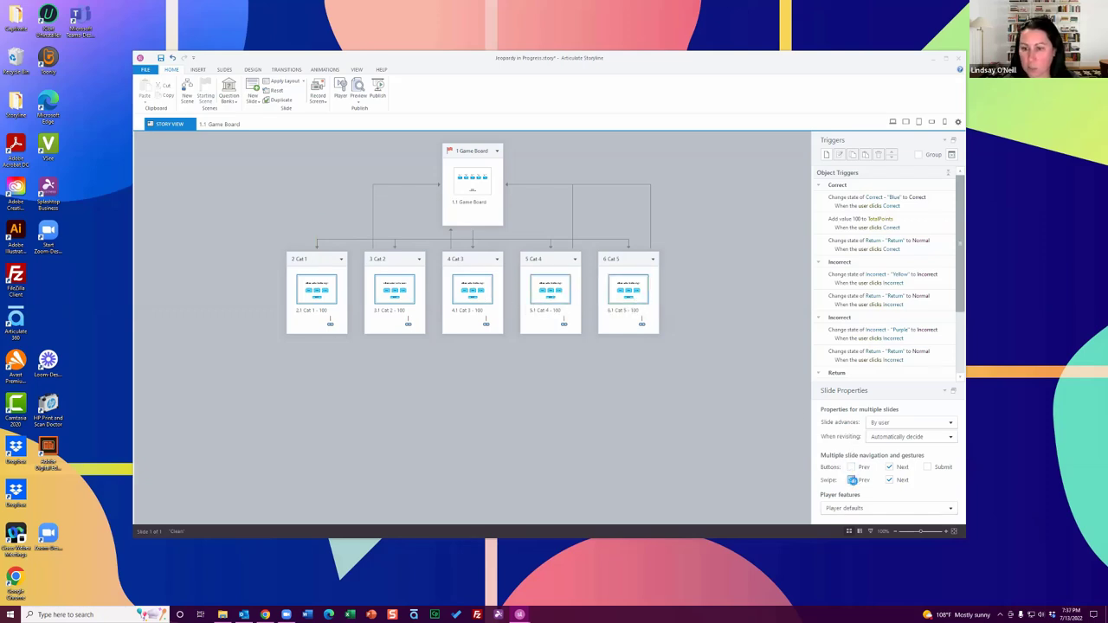
{"action": "left_click", "coordinate": [853, 480]}
{"action": "left_click", "coordinate": [889, 480]}
{"action": "left_click", "coordinate": [889, 467]}
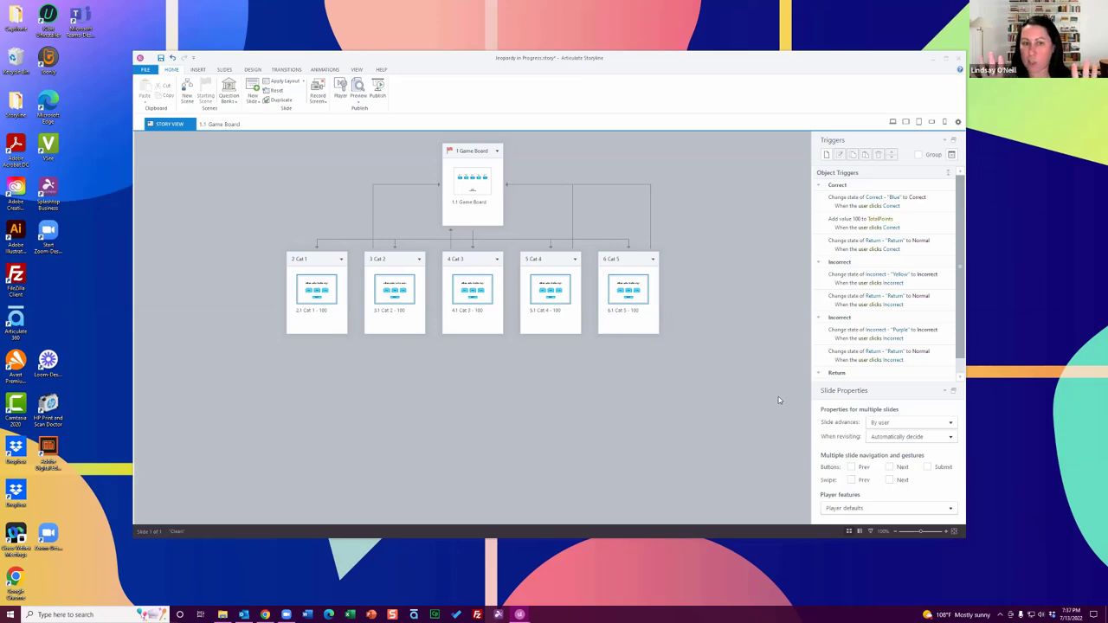
- Set the player style to Classic and remove the Resources and Menu tabs from the player
{"action": "left_click", "coordinate": [340, 89]}
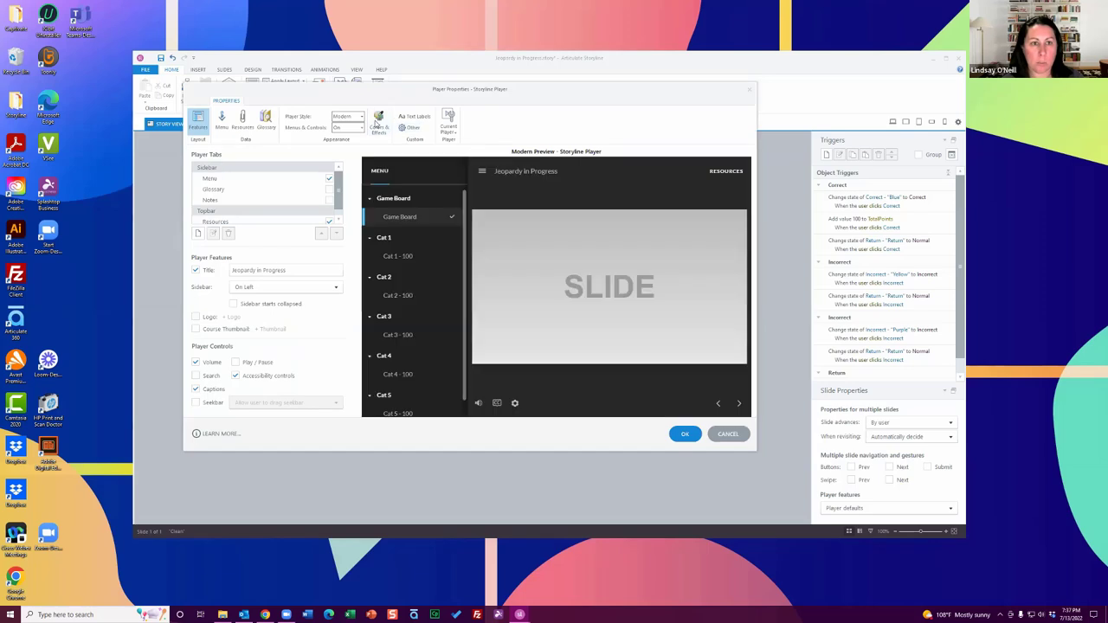
{"action": "left_click", "coordinate": [345, 118]}
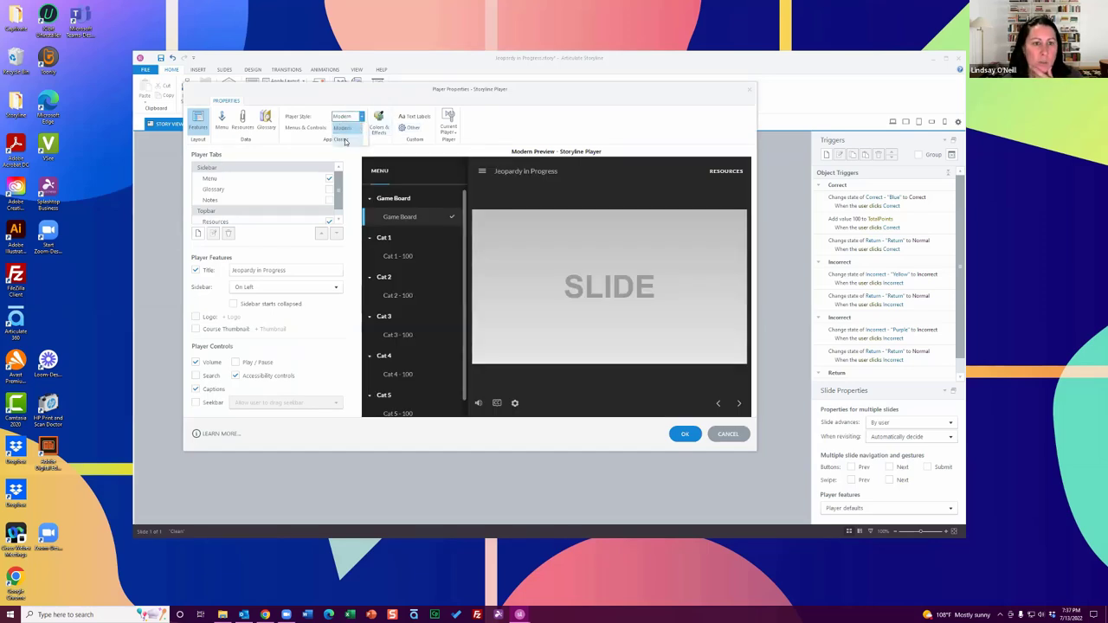
{"action": "left_click", "coordinate": [344, 140]}
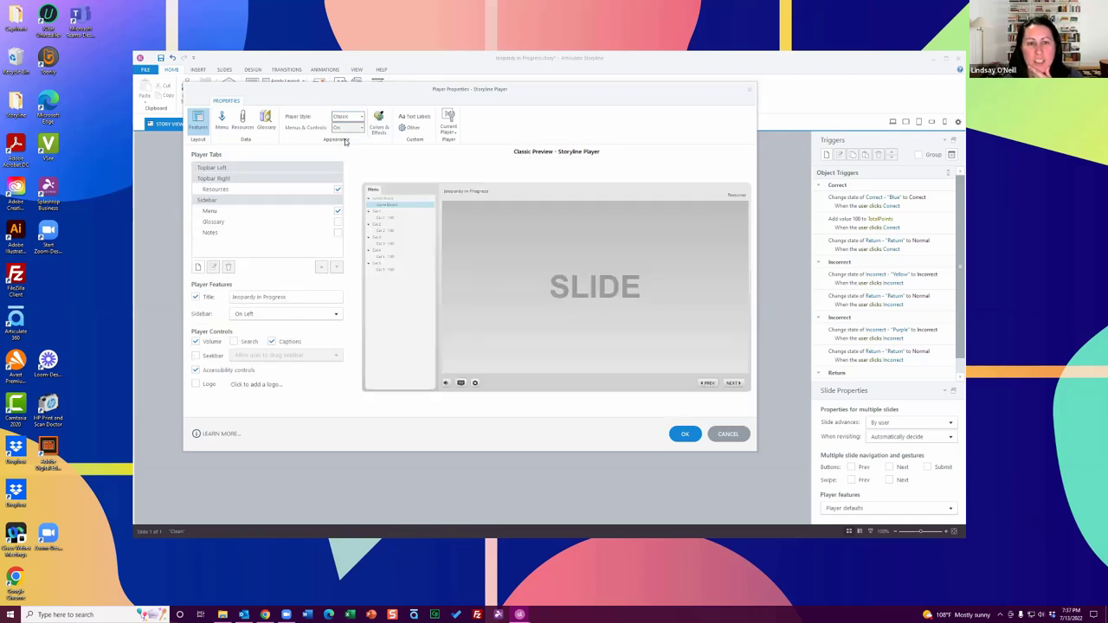
{"action": "left_click", "coordinate": [336, 189]}
{"action": "left_click", "coordinate": [338, 213]}
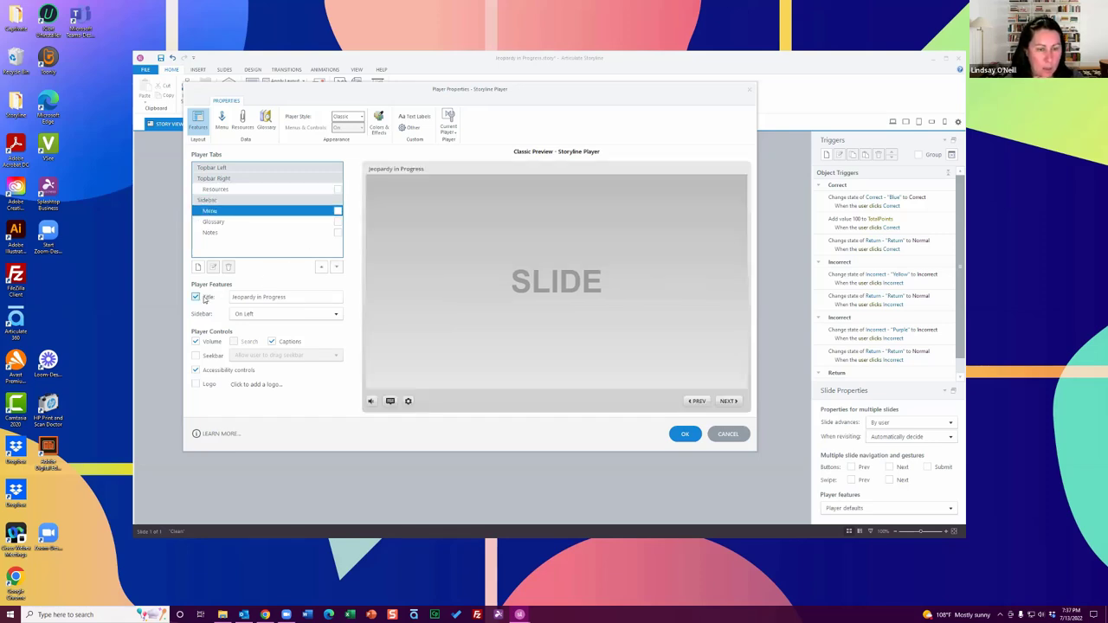
- Change the player title to "Jeopardy!" and turn off the Volume and Captions controls
{"action": "left_click_drag", "start_coordinate": [289, 297], "coordinate": [254, 297]}
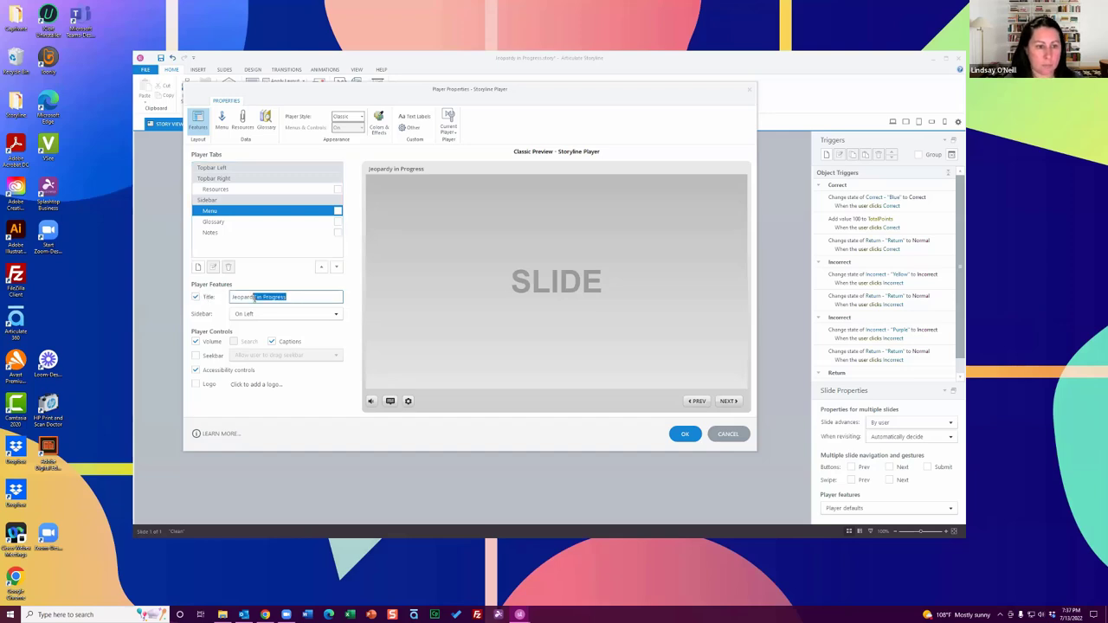
{"action": "key", "text": "BackSpace"}
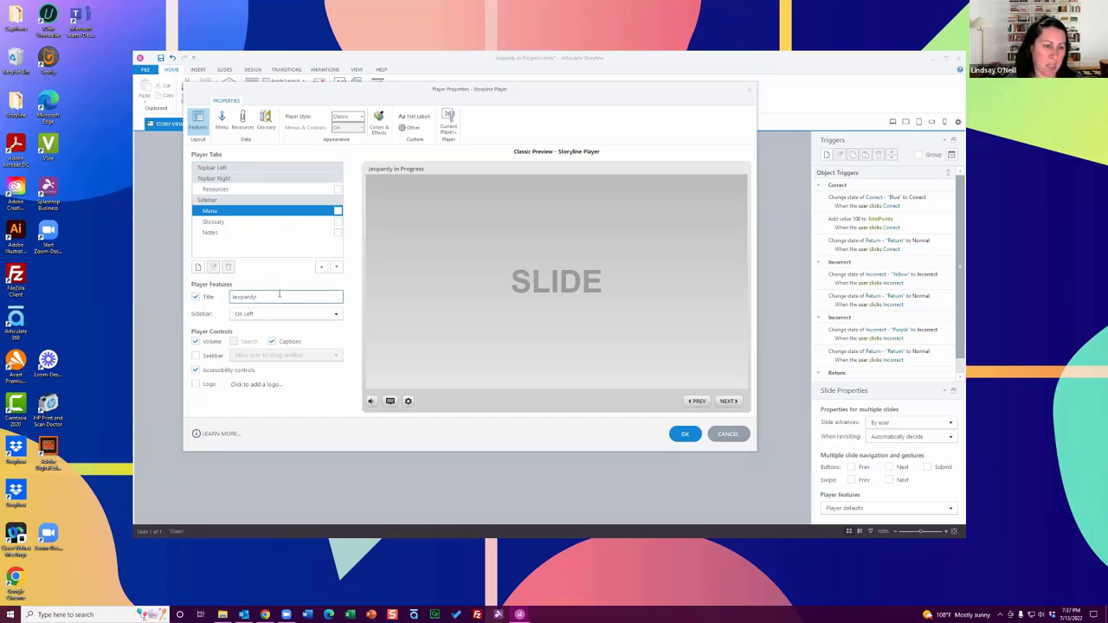
{"action": "type", "text": "!"}
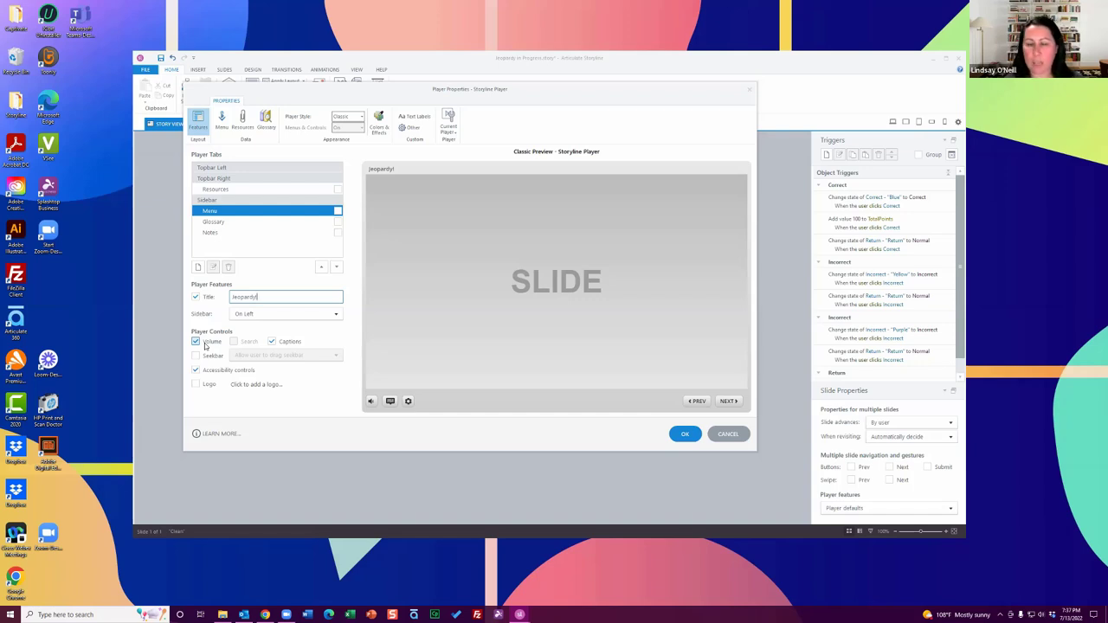
{"action": "left_click", "coordinate": [198, 342]}
{"action": "left_click", "coordinate": [272, 341]}
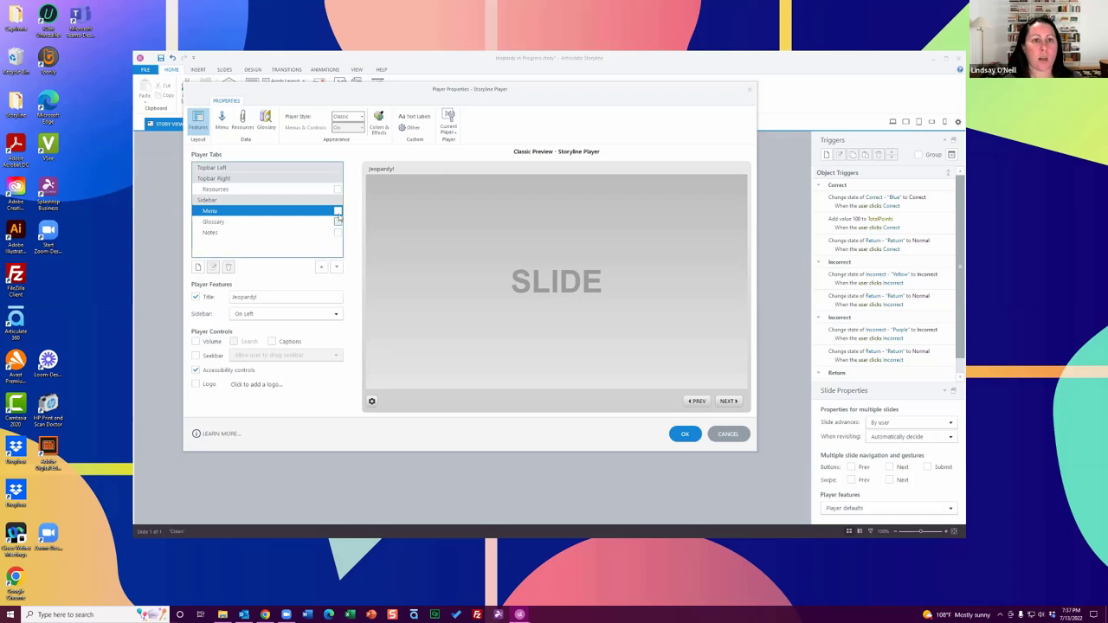
- Set the player size to scale the player to fill the browser window
{"action": "left_click", "coordinate": [412, 129]}
{"action": "left_click", "coordinate": [307, 170]}
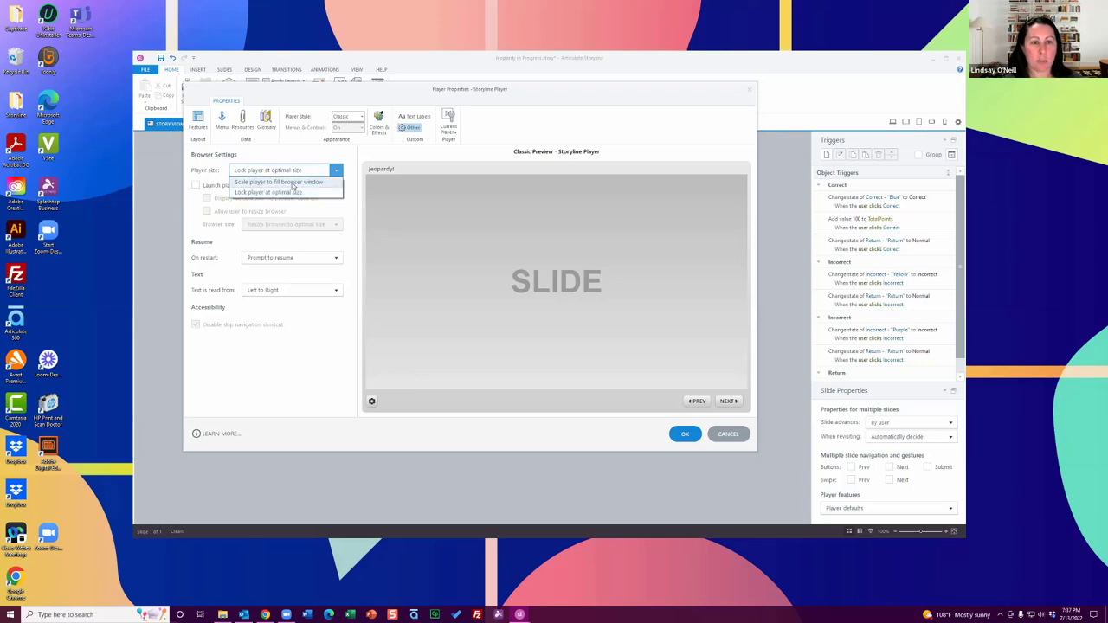
{"action": "left_click", "coordinate": [289, 183]}
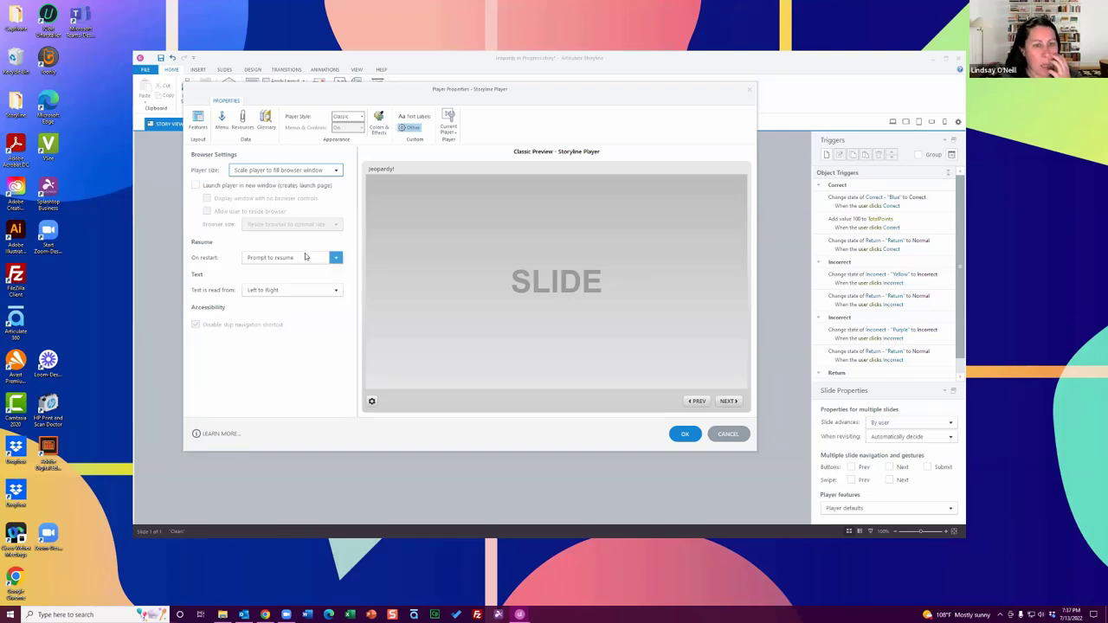
- Set the player's color scheme to Dark Blue
{"action": "left_click", "coordinate": [378, 124]}
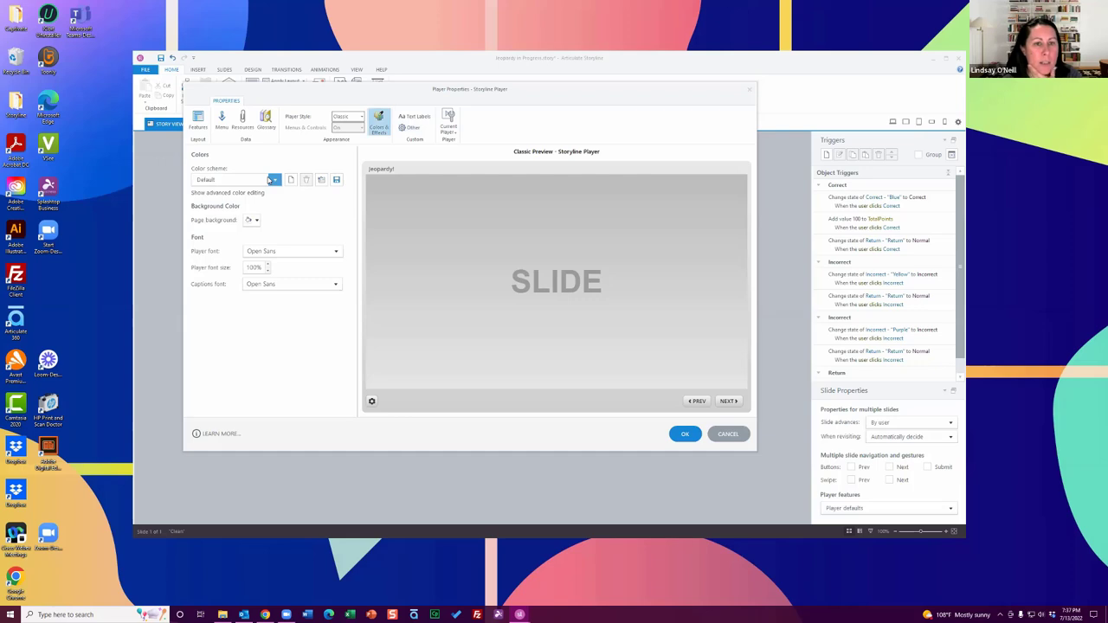
{"action": "left_click", "coordinate": [260, 181]}
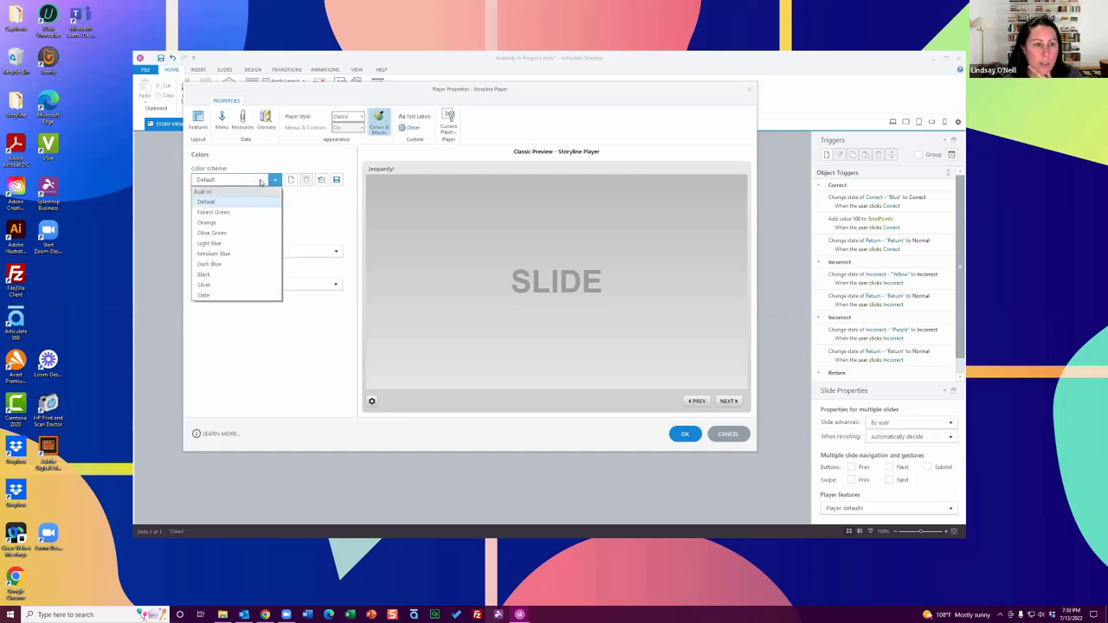
{"action": "left_click", "coordinate": [221, 264]}
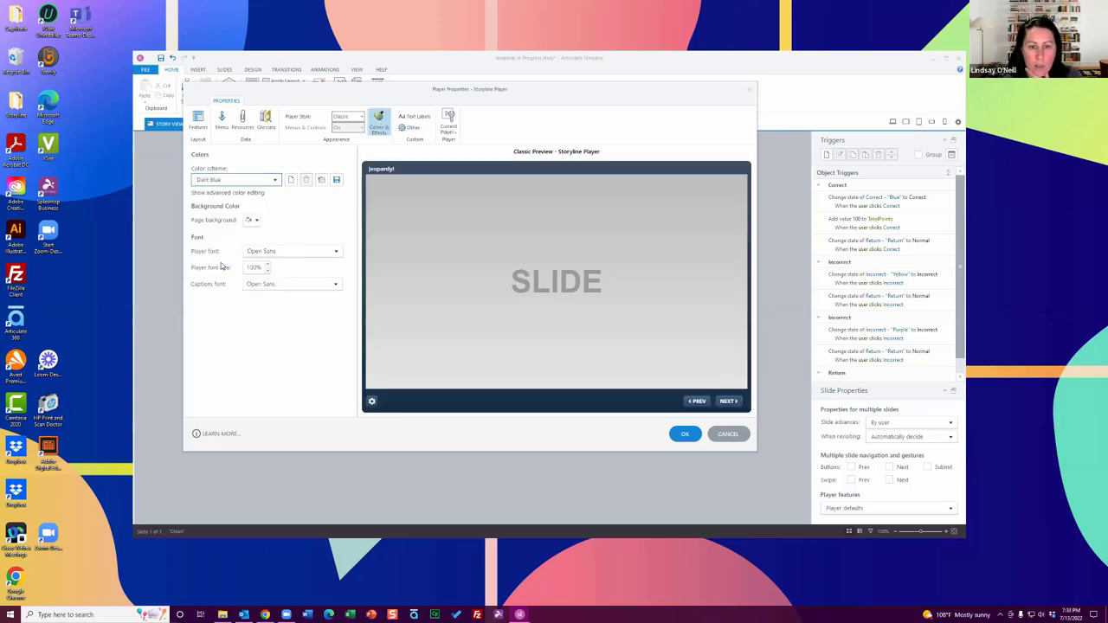
- Try a dark blue page background for the player and check its custom color values
{"action": "left_click", "coordinate": [255, 220]}
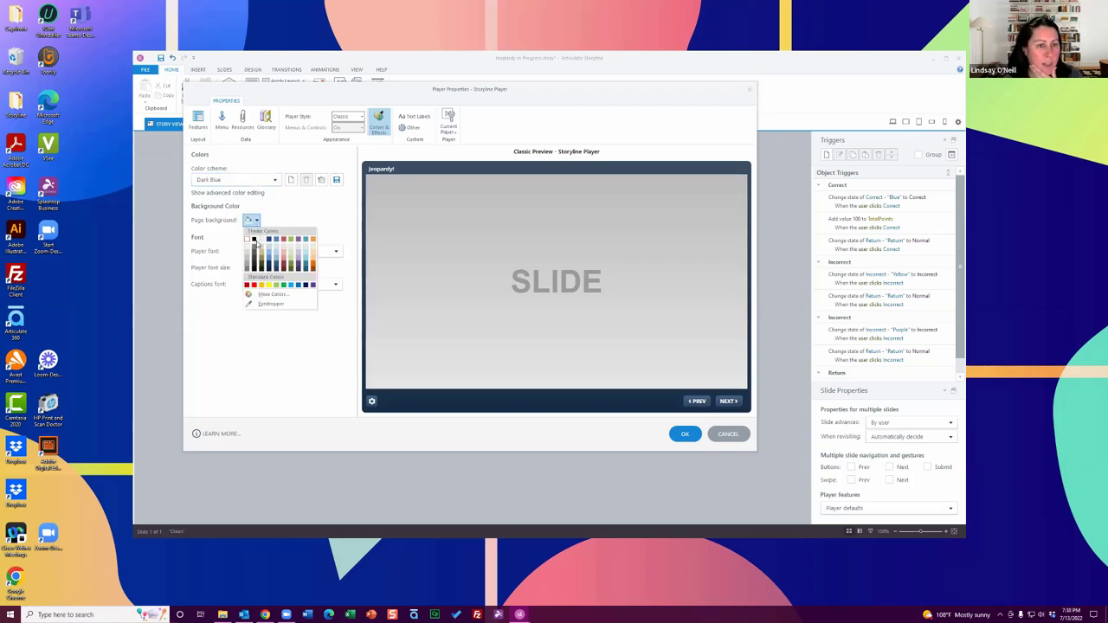
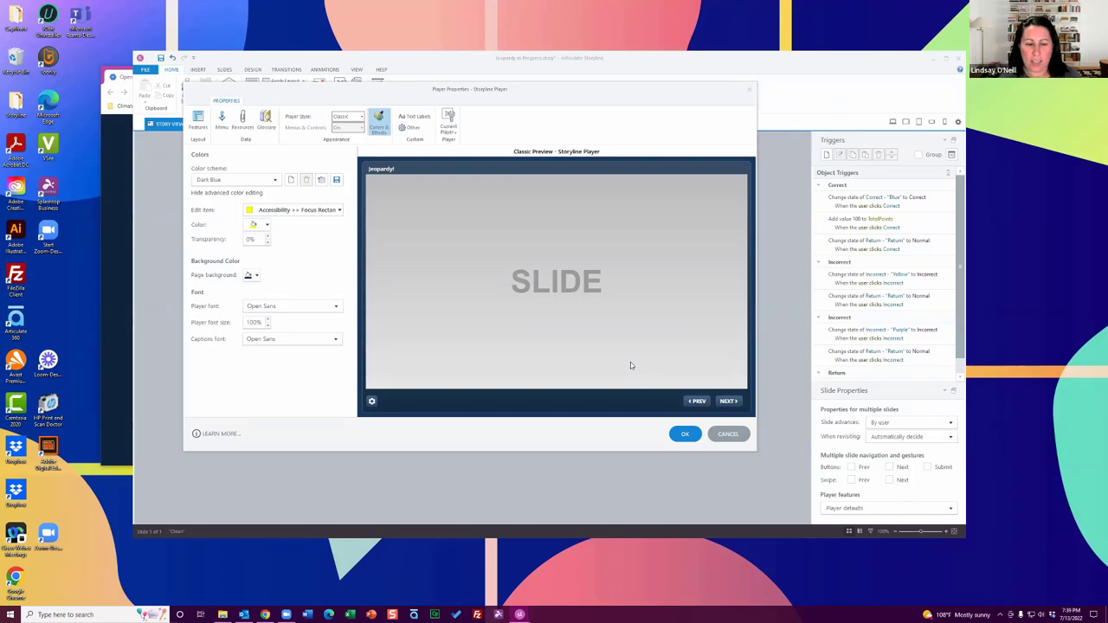
{"action": "left_click", "coordinate": [681, 435]}
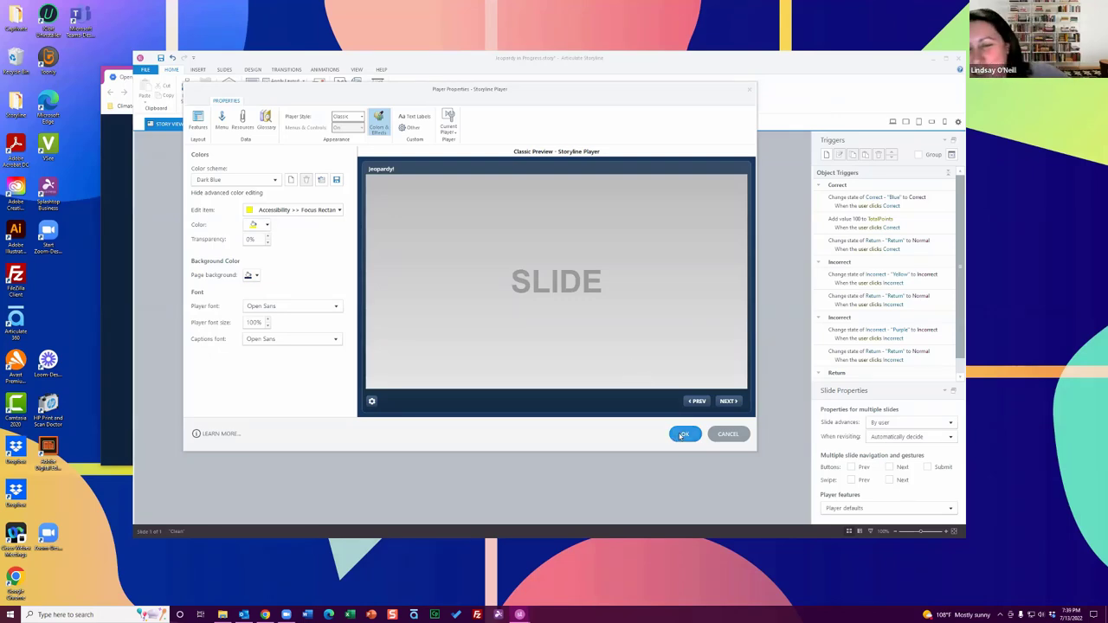
{"action": "left_click", "coordinate": [256, 274]}
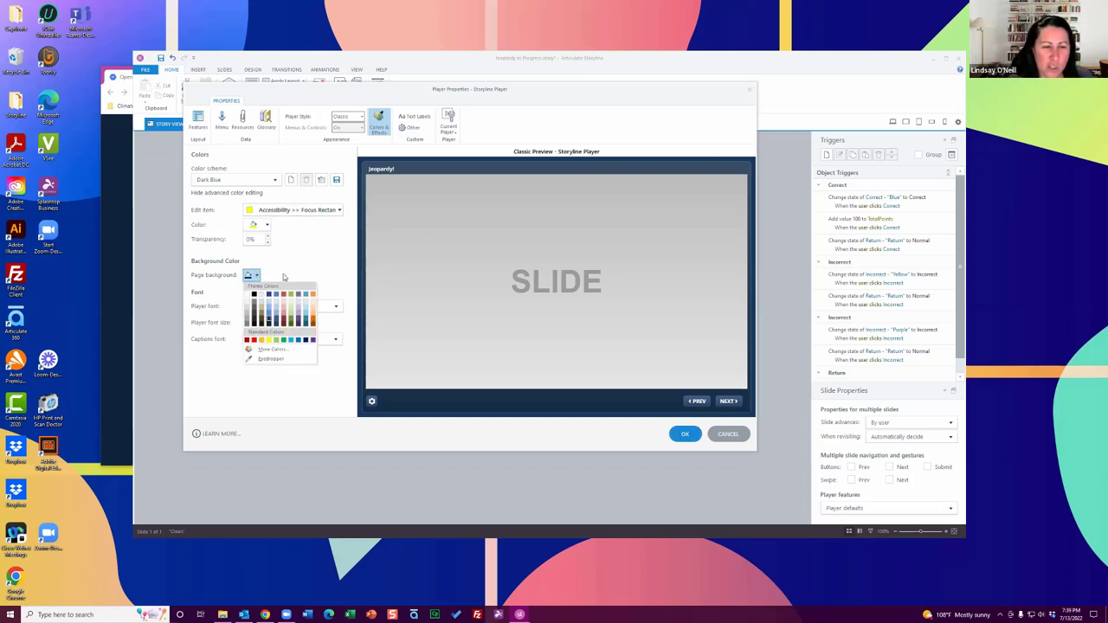
{"action": "left_click", "coordinate": [272, 349]}
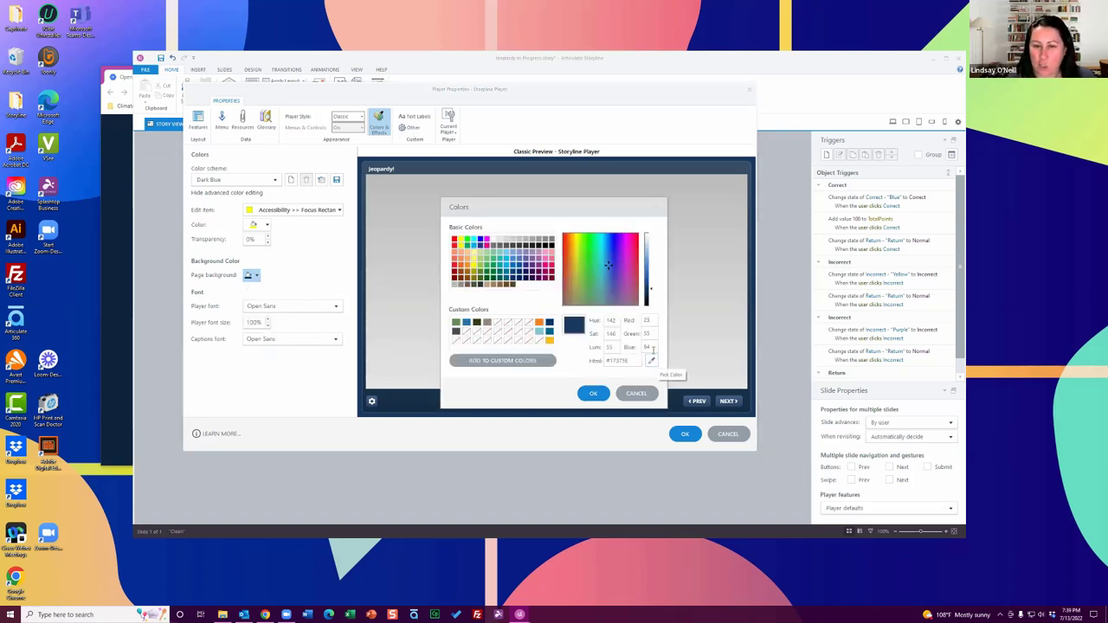
{"action": "left_click", "coordinate": [593, 393]}
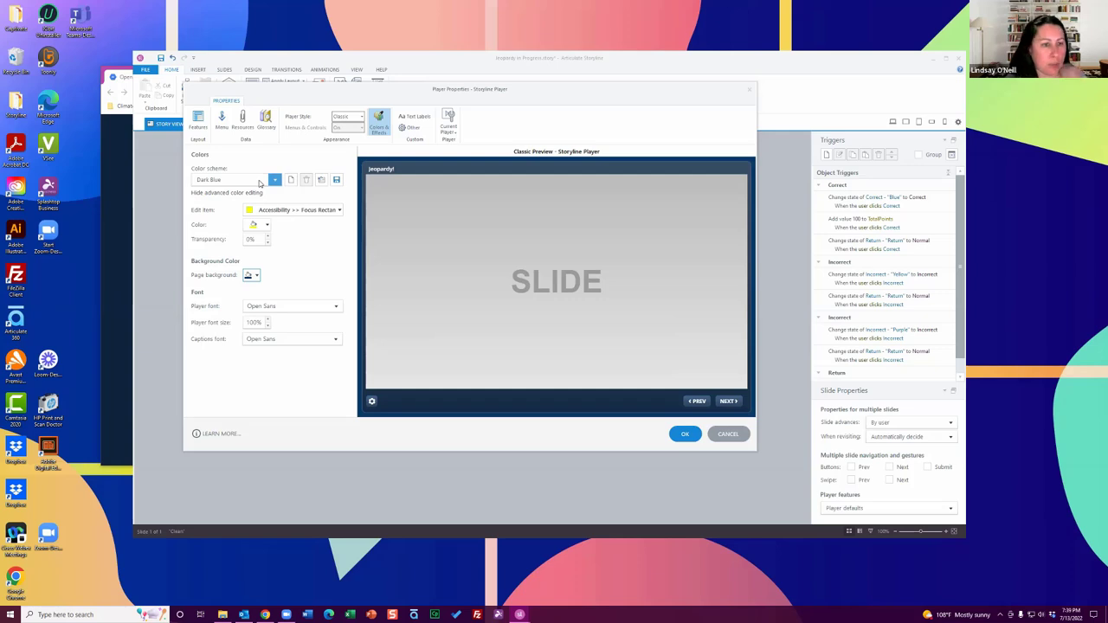
- Set the player's page background to a dark gray theme color and save the project
{"action": "left_click", "coordinate": [255, 275]}
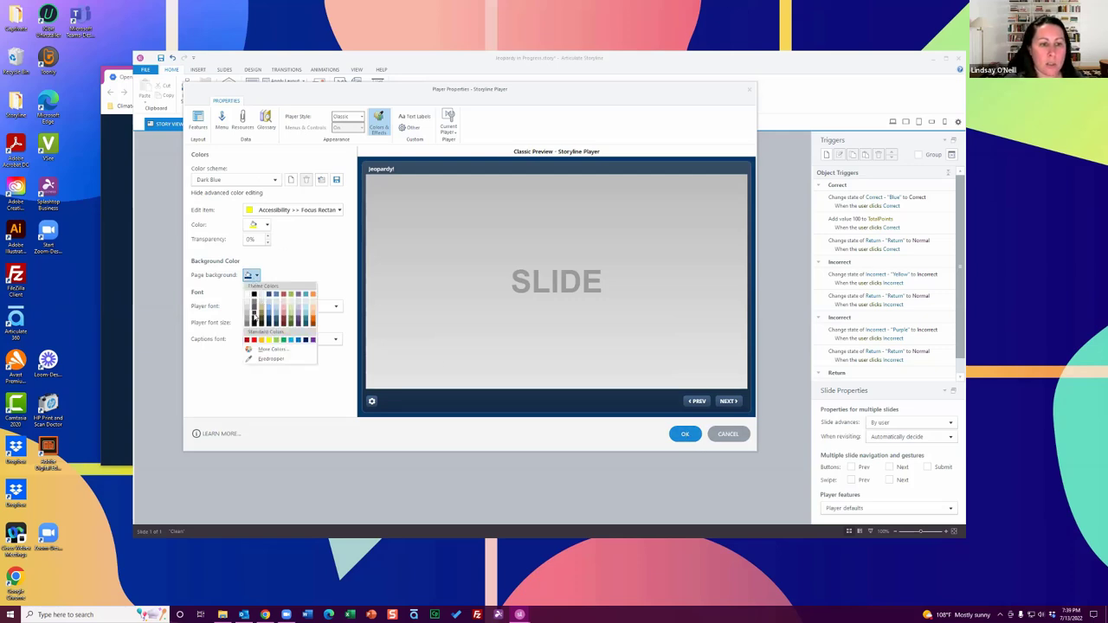
{"action": "left_click", "coordinate": [253, 319]}
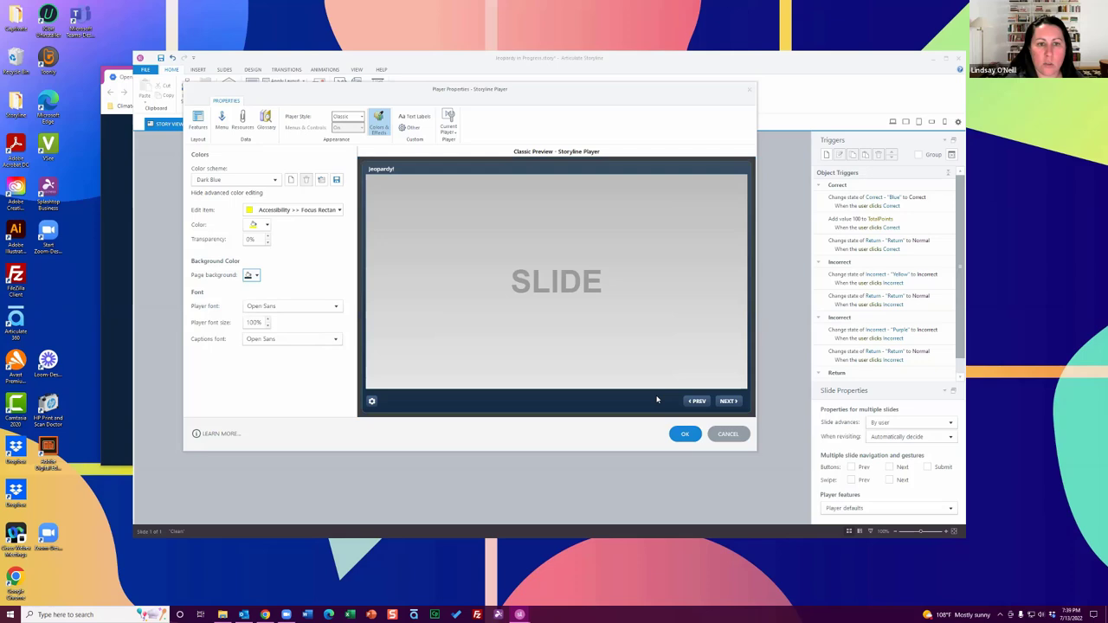
{"action": "left_click", "coordinate": [685, 434]}
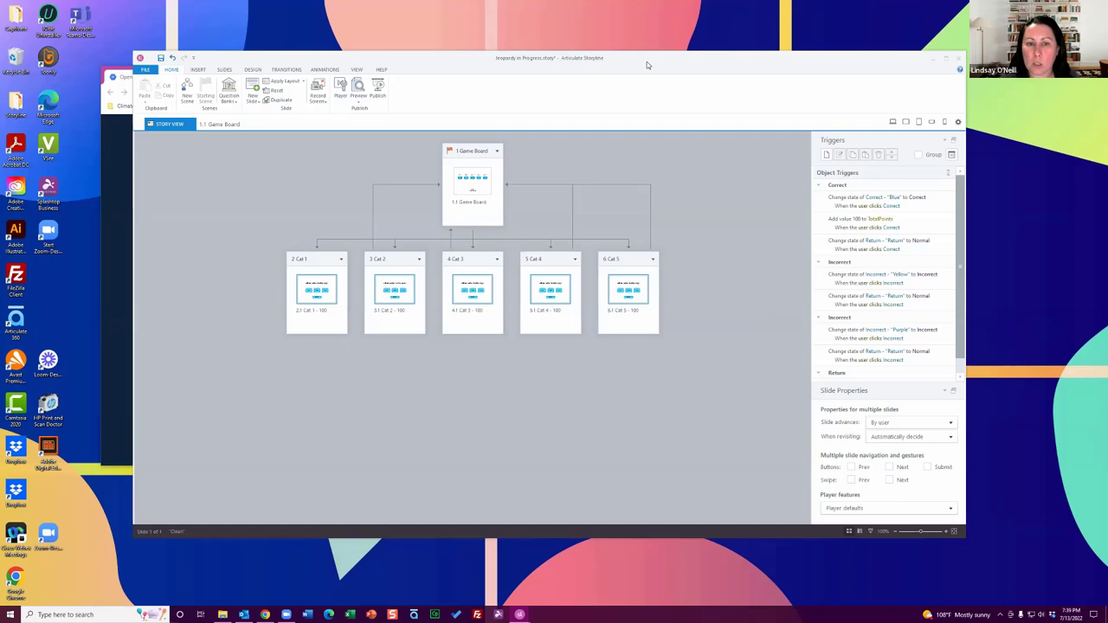
{"action": "left_click_drag", "start_coordinate": [647, 61], "coordinate": [661, 67]}
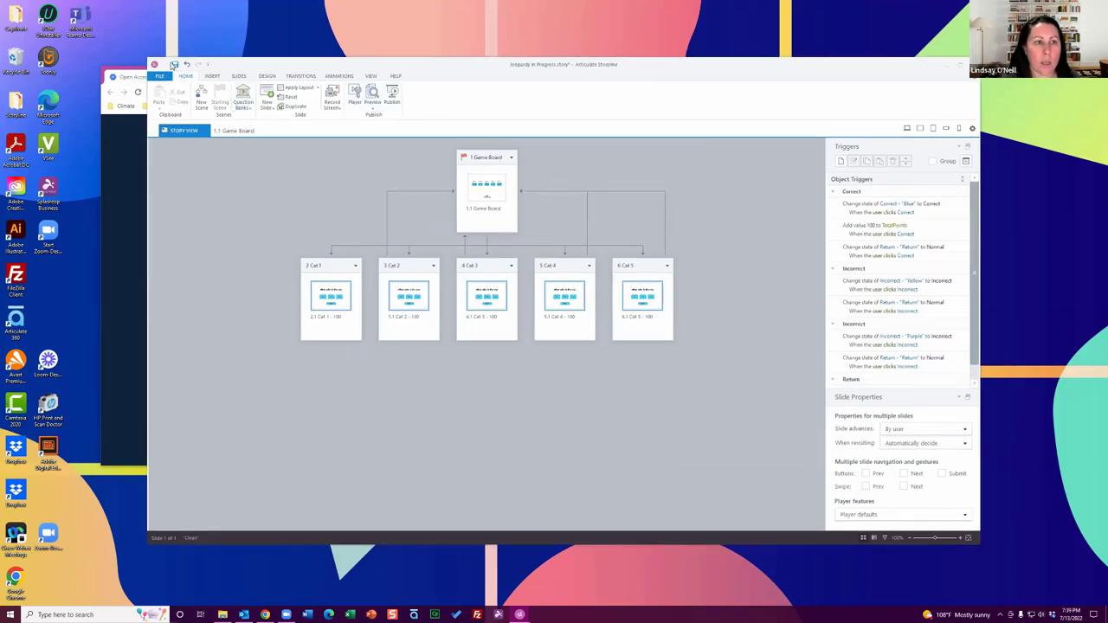
{"action": "left_click", "coordinate": [174, 65]}
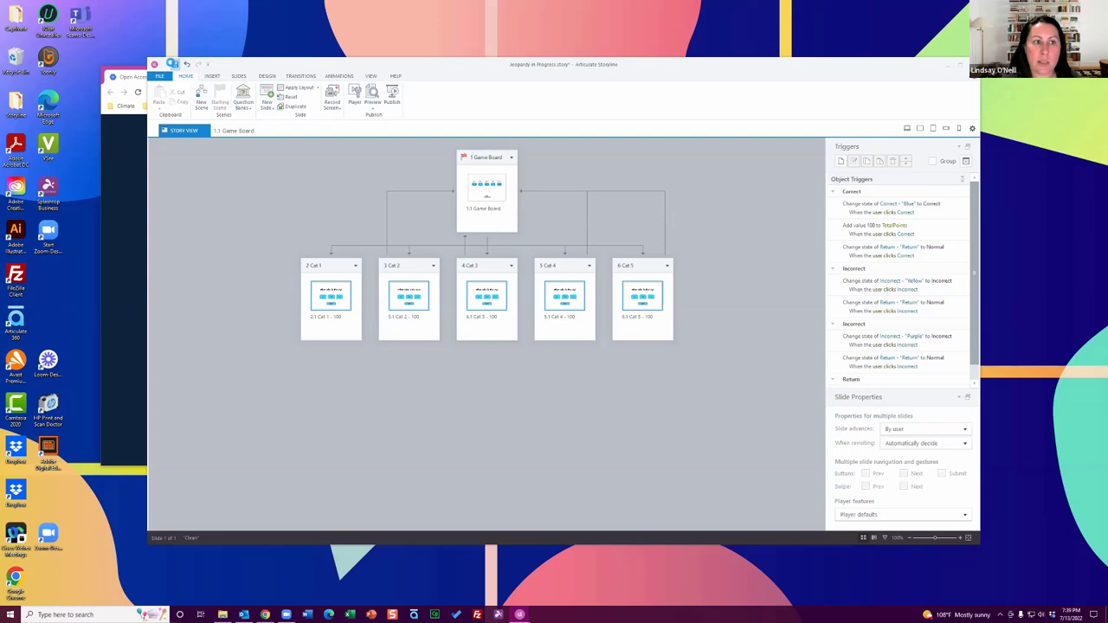
- Preview the game, answering the Cat 3 question with Blue and the Cat 4 question with Purple and returning to the board after each
{"action": "left_click", "coordinate": [372, 94]}
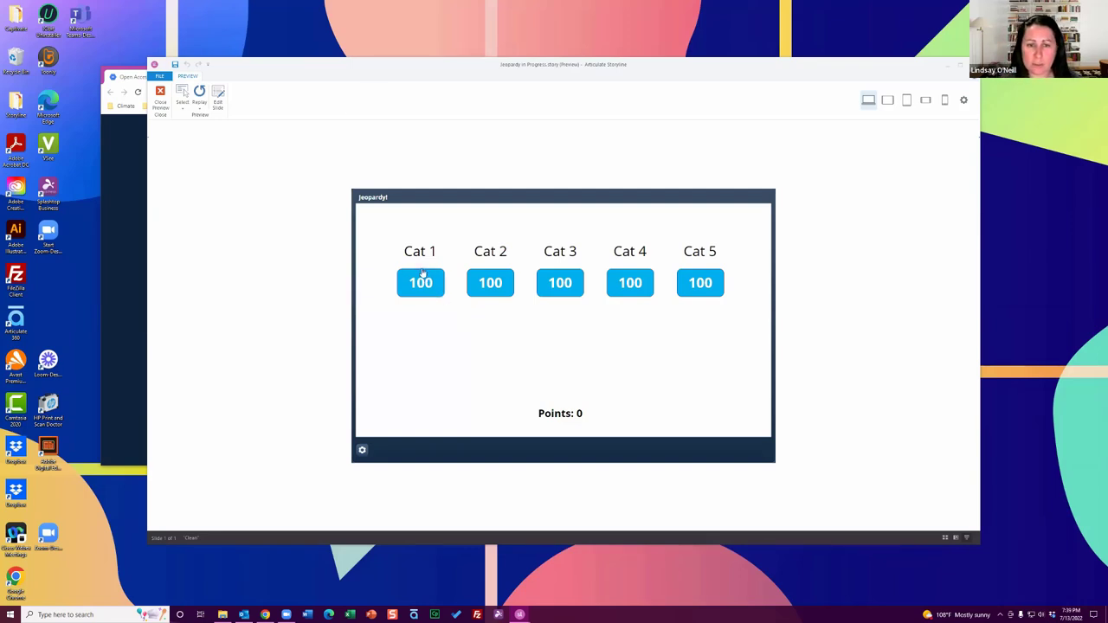
{"action": "left_click", "coordinate": [545, 282]}
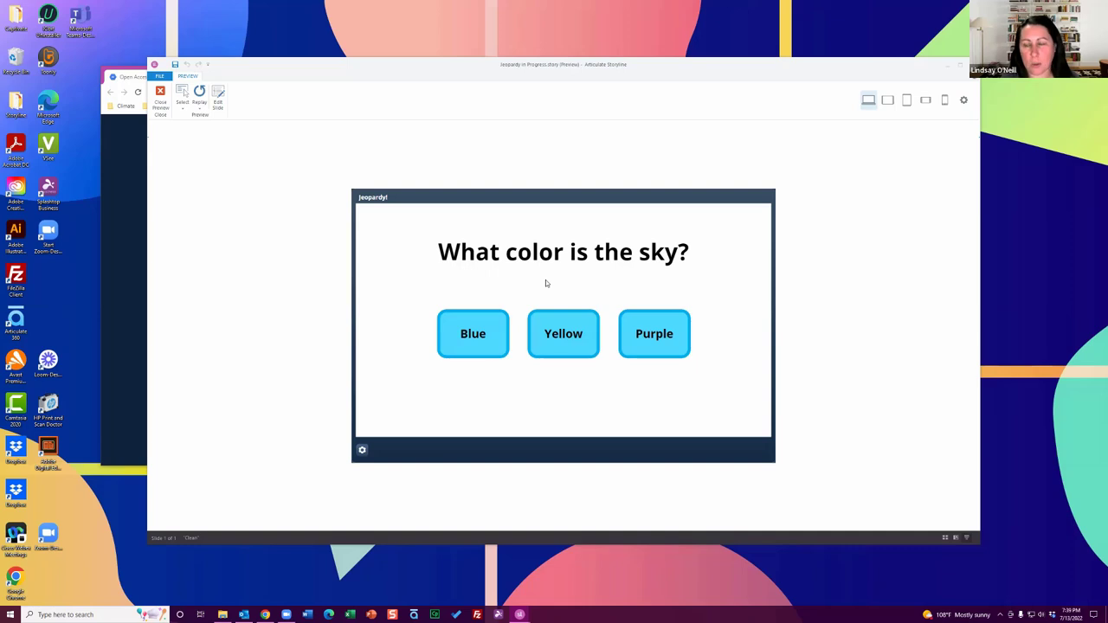
{"action": "left_click", "coordinate": [487, 333]}
{"action": "left_click", "coordinate": [595, 414]}
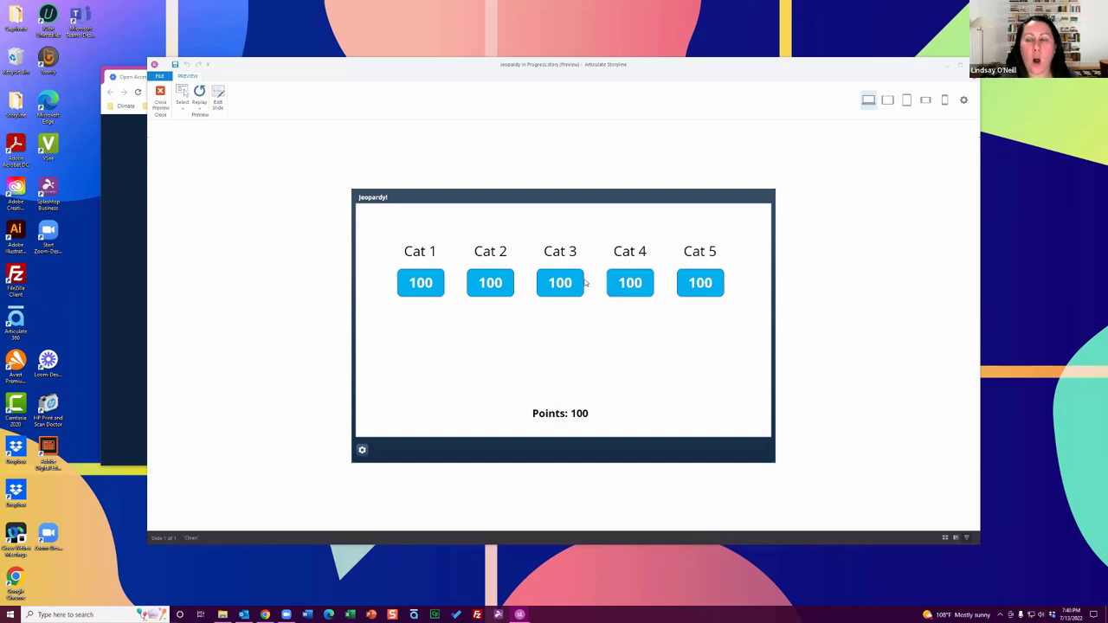
{"action": "left_click", "coordinate": [632, 283]}
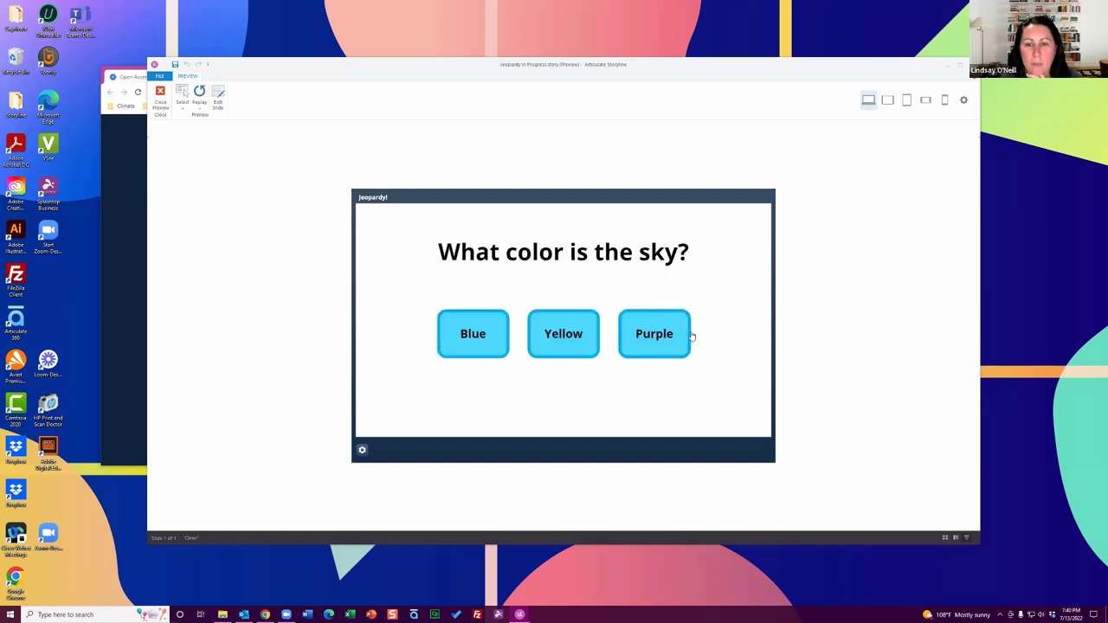
{"action": "left_click", "coordinate": [656, 332]}
{"action": "left_click", "coordinate": [602, 404]}
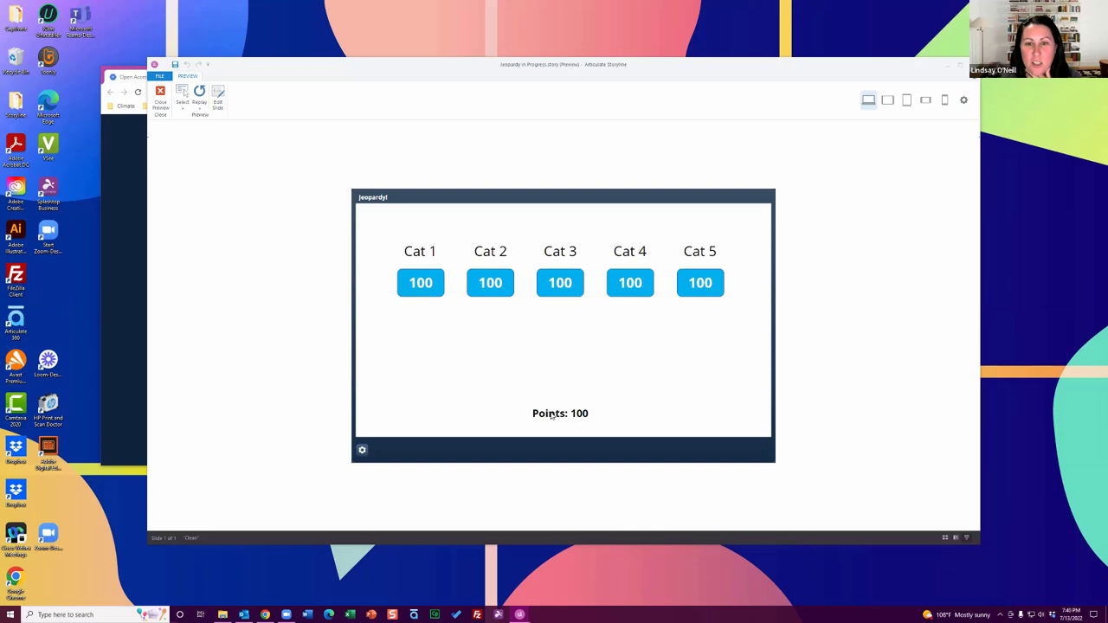
{"action": "left_click", "coordinate": [160, 97]}
- Add the built-in Disabled state to the Cat 1 100 button on the Game Board slide
{"action": "double_click", "coordinate": [483, 187]}
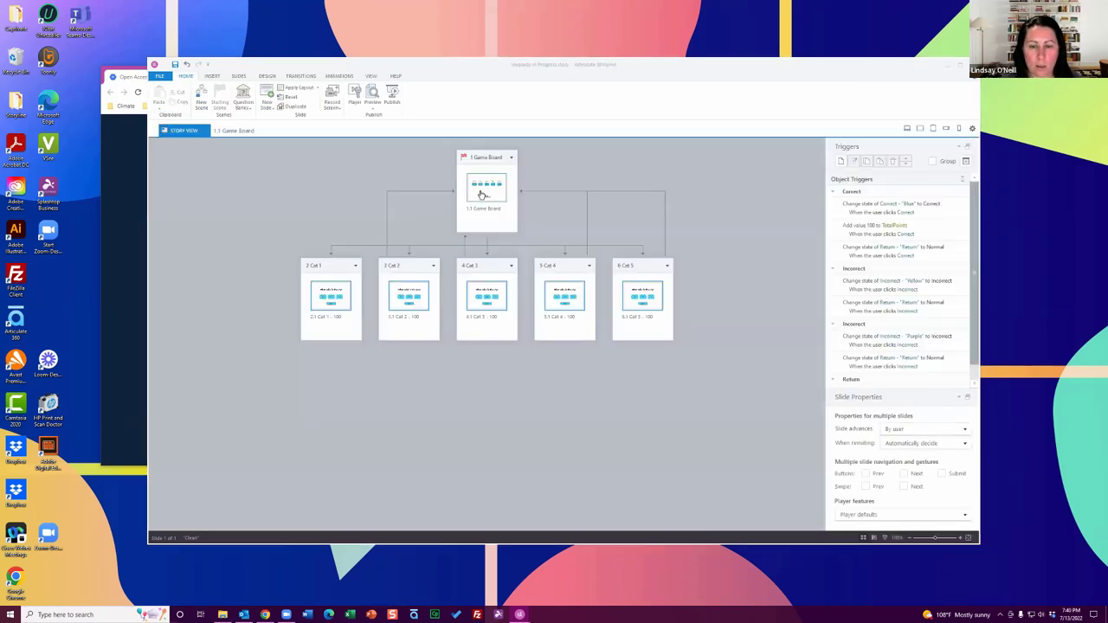
{"action": "left_click", "coordinate": [419, 217]}
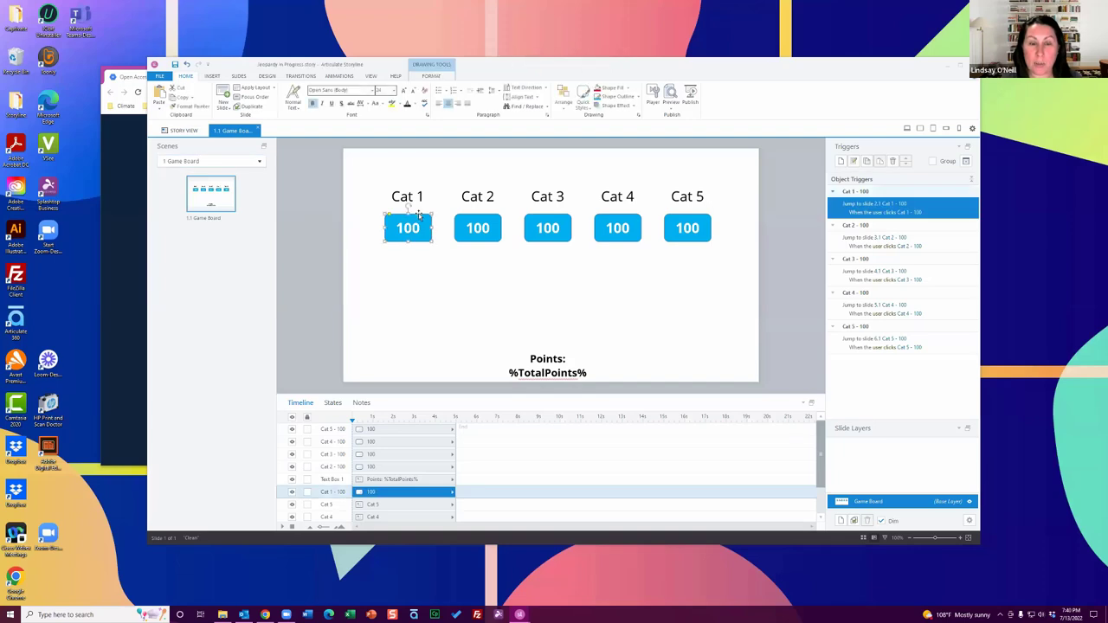
{"action": "left_click", "coordinate": [477, 216], "text": "shift"}
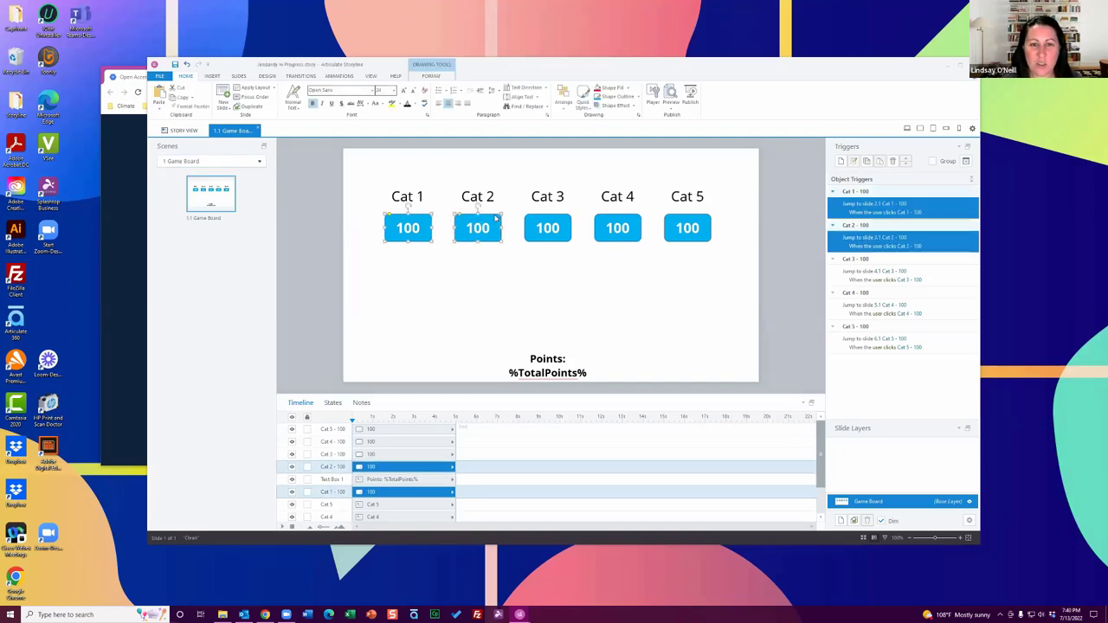
{"action": "left_click", "coordinate": [400, 257]}
{"action": "left_click", "coordinate": [412, 215]}
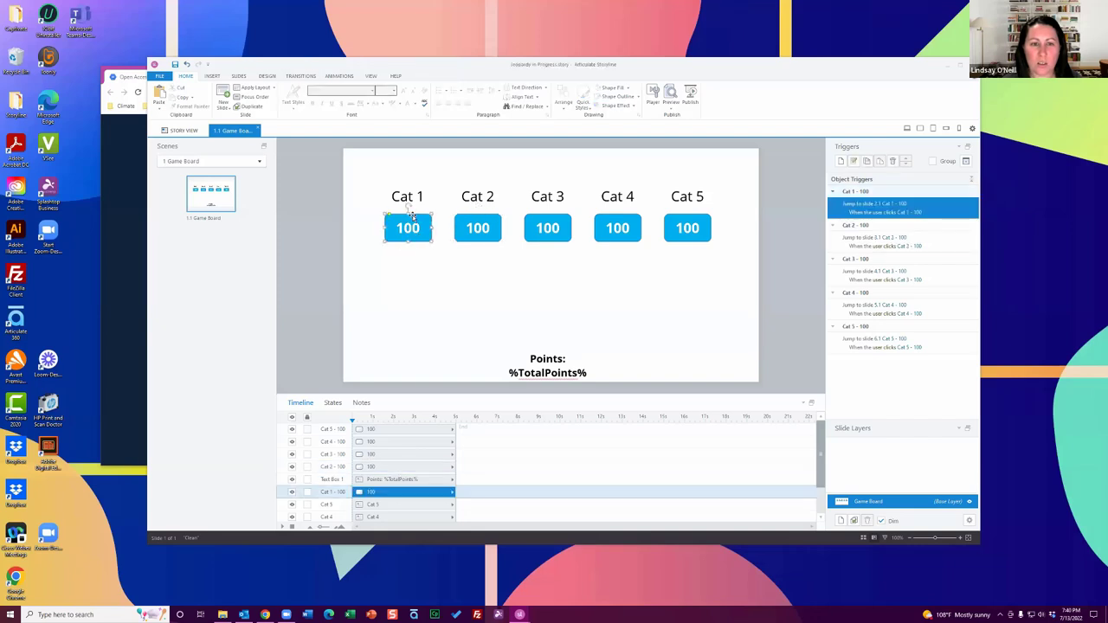
{"action": "left_click", "coordinate": [333, 403]}
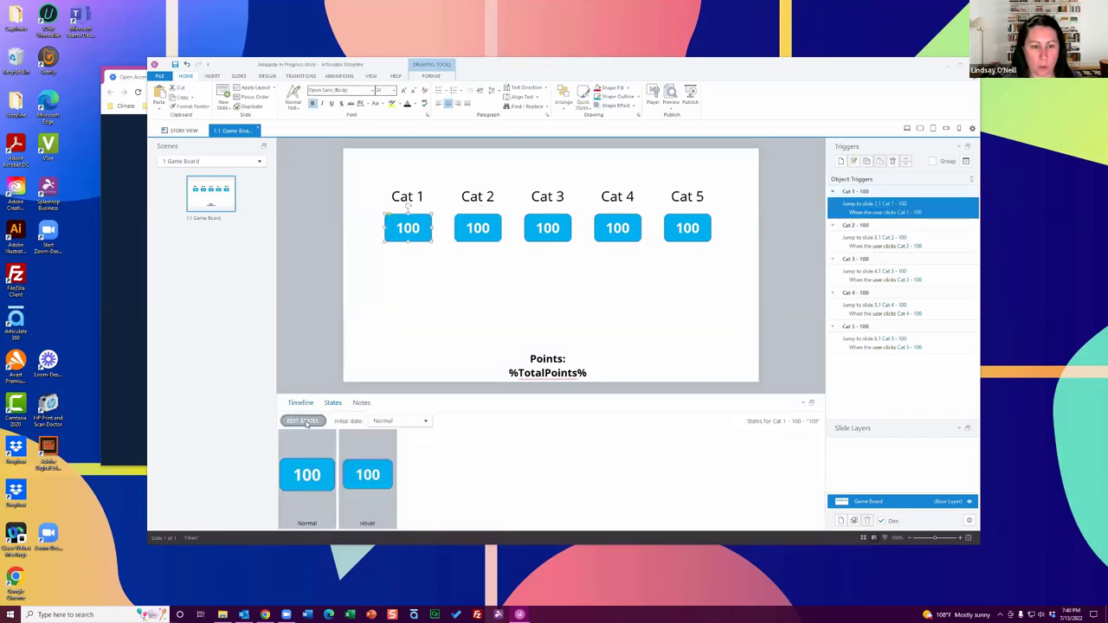
{"action": "left_click", "coordinate": [306, 421]}
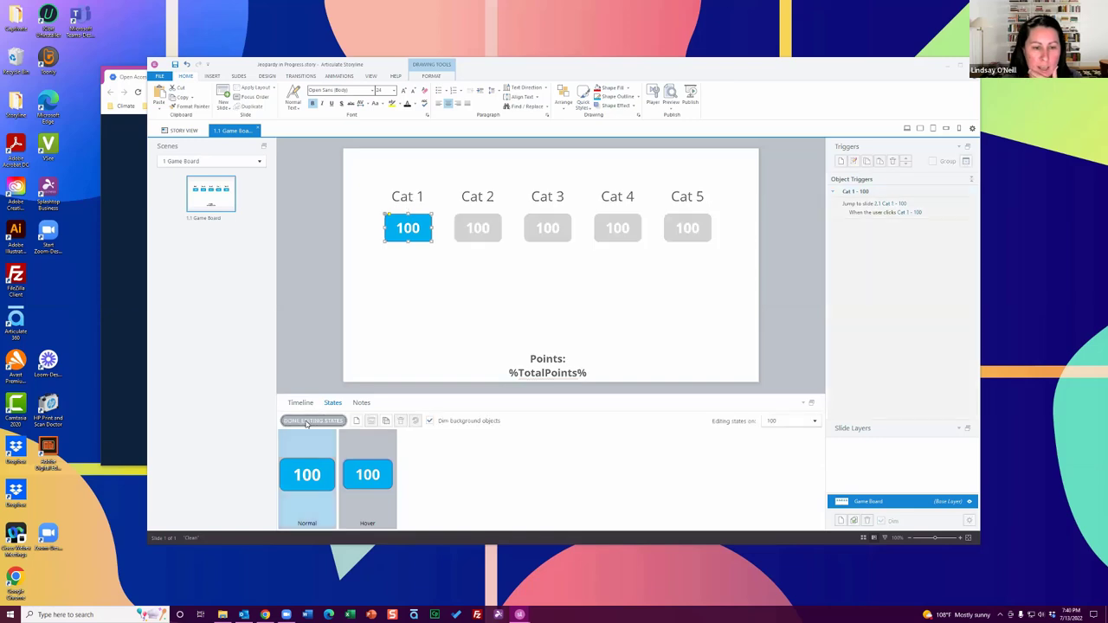
{"action": "left_click", "coordinate": [356, 421]}
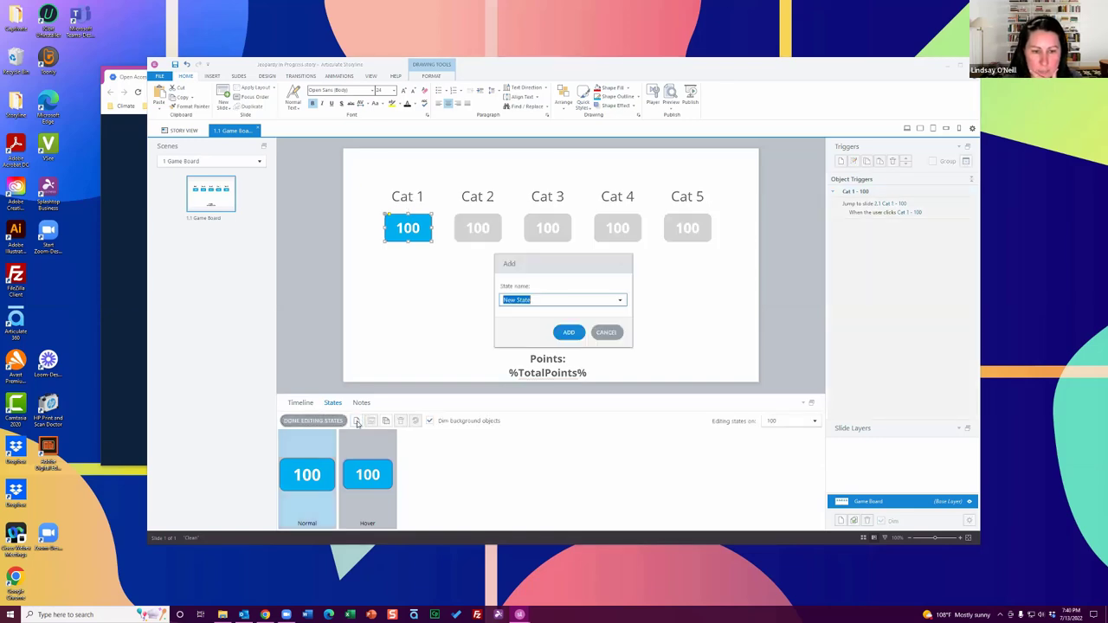
{"action": "left_click", "coordinate": [619, 301]}
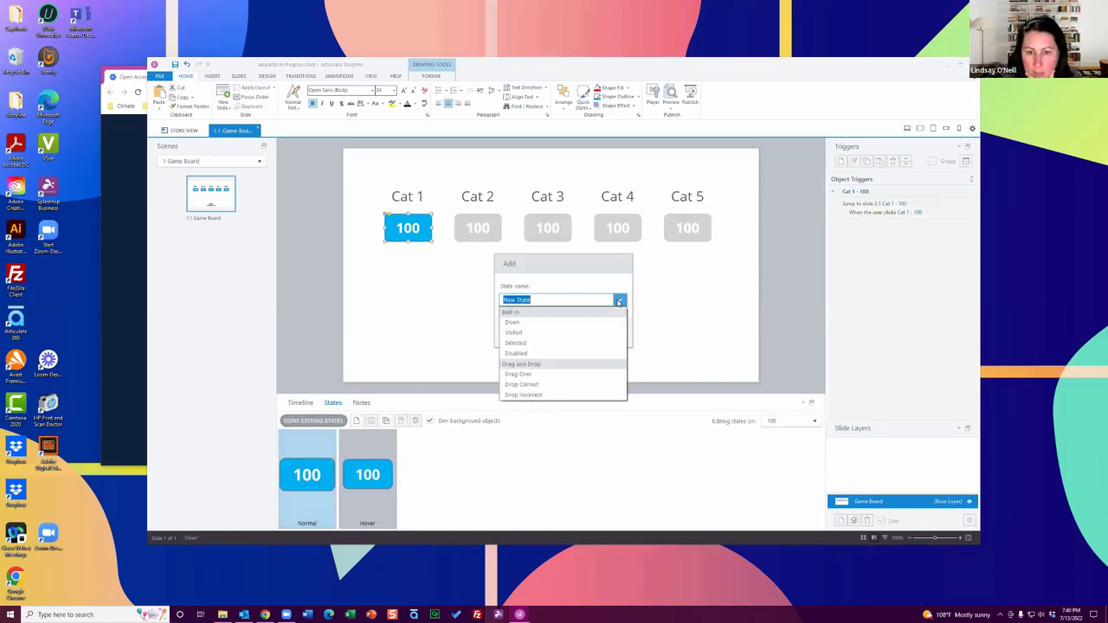
{"action": "left_click", "coordinate": [547, 353]}
{"action": "left_click", "coordinate": [571, 332]}
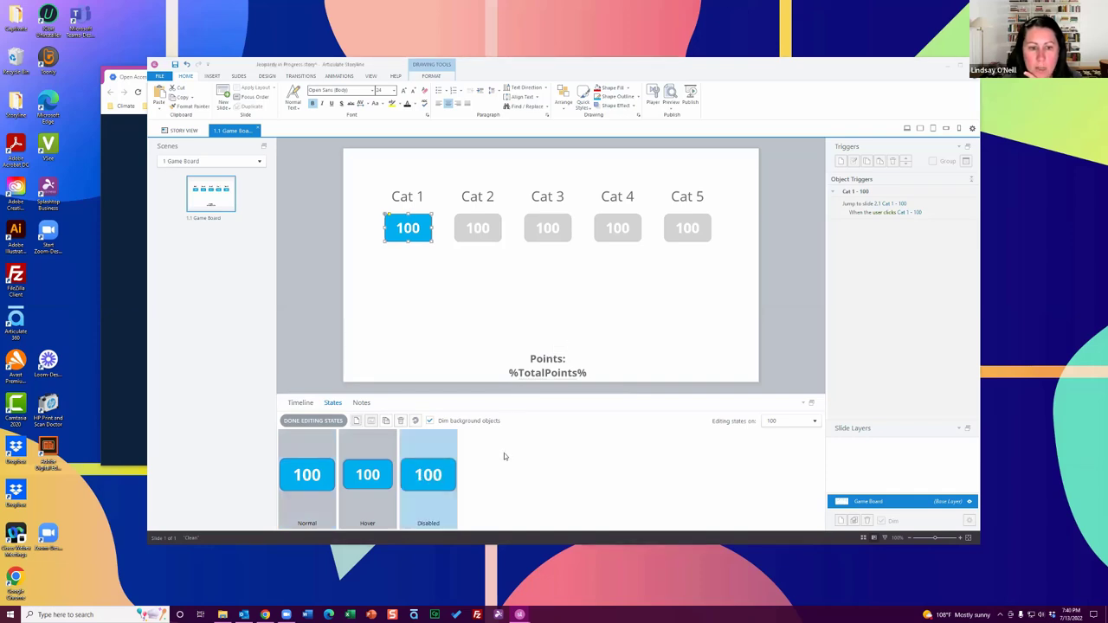
- Fill the Disabled state of the Cat 1 100 button with gray and finish editing its states
{"action": "left_click", "coordinate": [431, 76]}
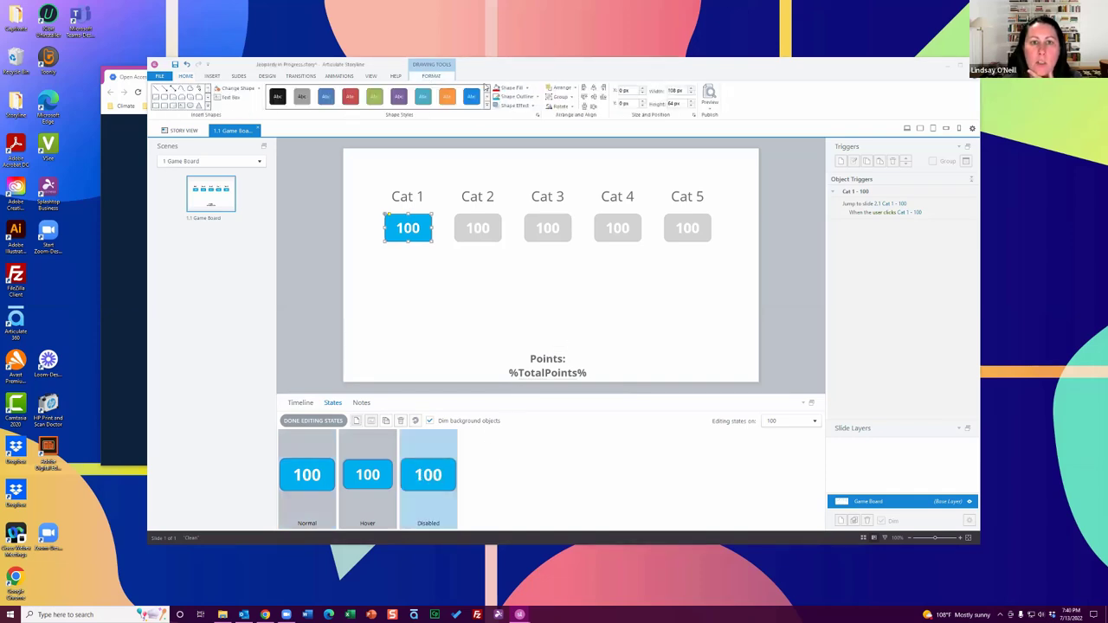
{"action": "left_click", "coordinate": [529, 90]}
{"action": "left_click", "coordinate": [529, 90]}
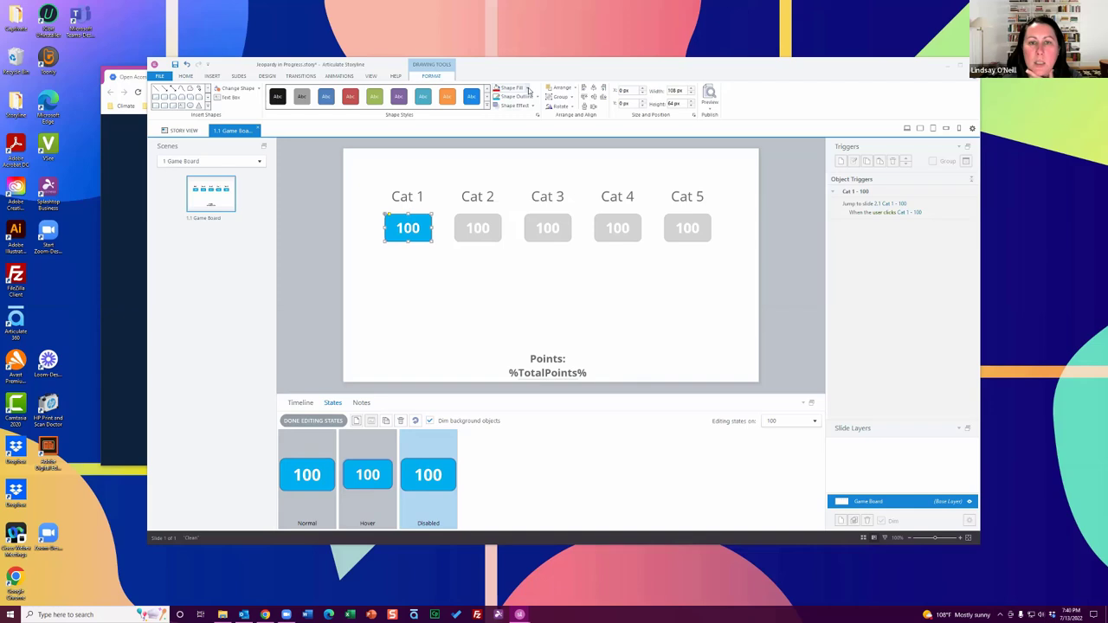
{"action": "left_click", "coordinate": [529, 90]}
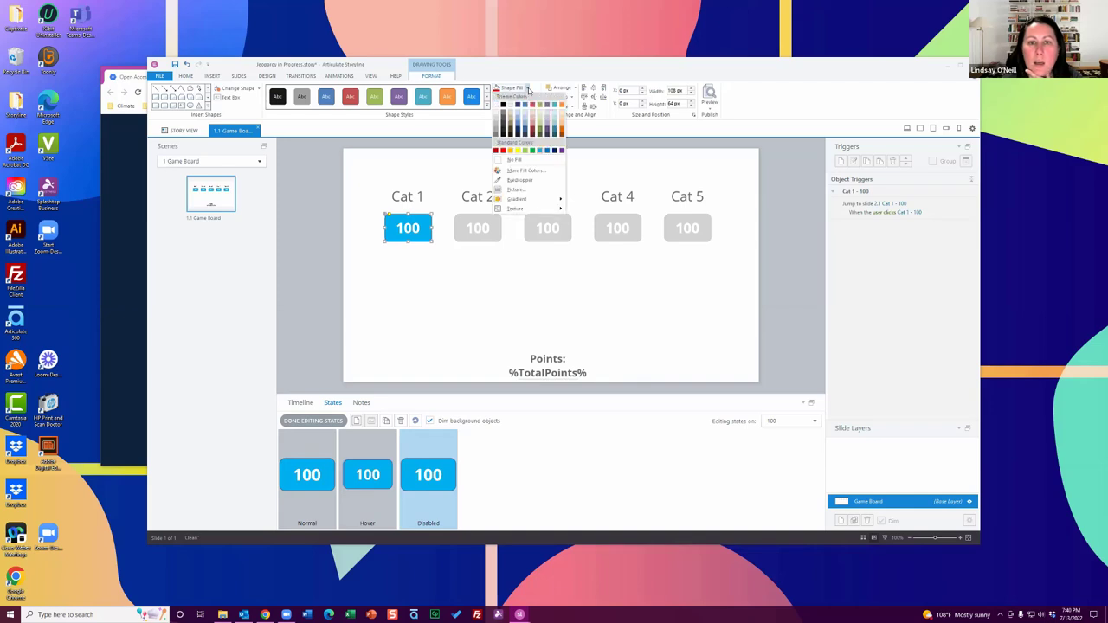
{"action": "left_click", "coordinate": [496, 130]}
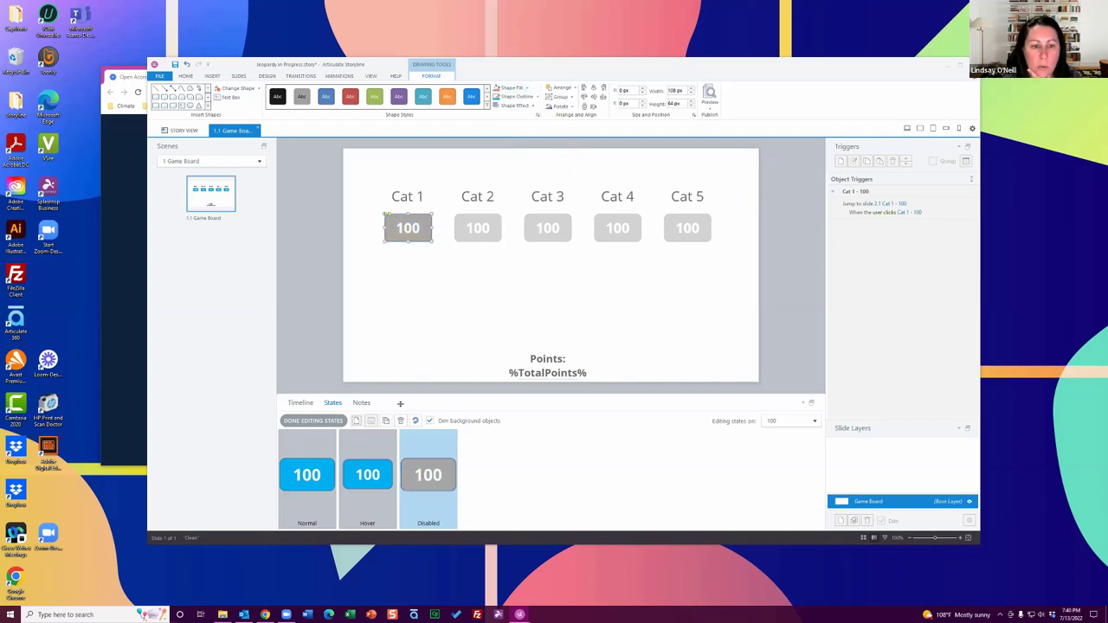
{"action": "left_click", "coordinate": [320, 422]}
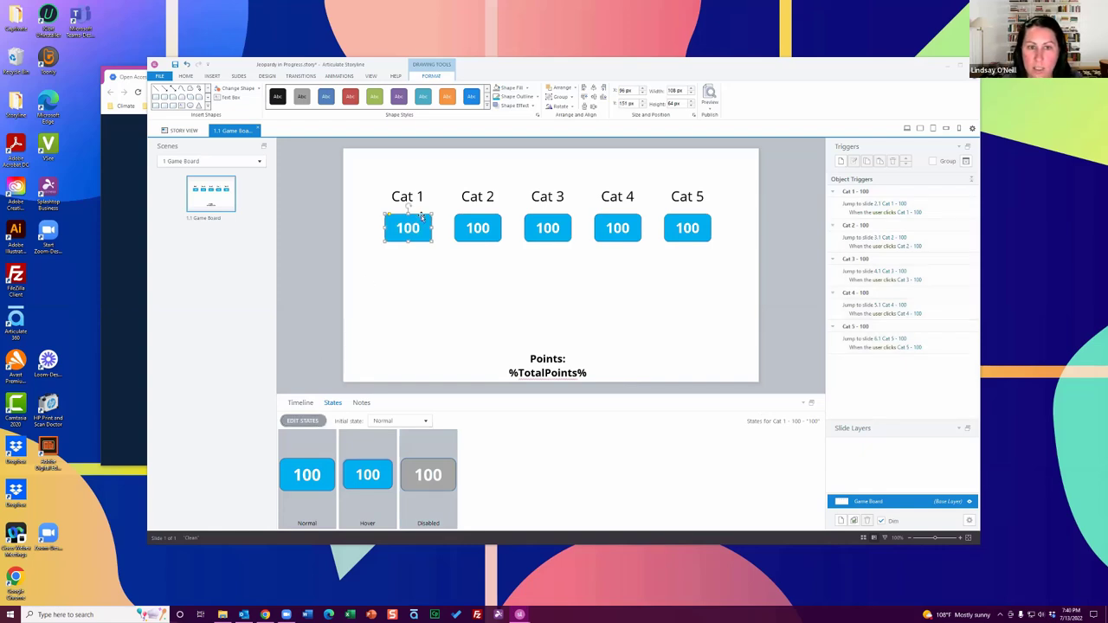
- Add a trigger changing the Cat 1 100 button to Disabled when clicked, and place it above the button's jump-to-slide trigger
{"action": "left_click", "coordinate": [839, 161]}
{"action": "left_click", "coordinate": [713, 163]}
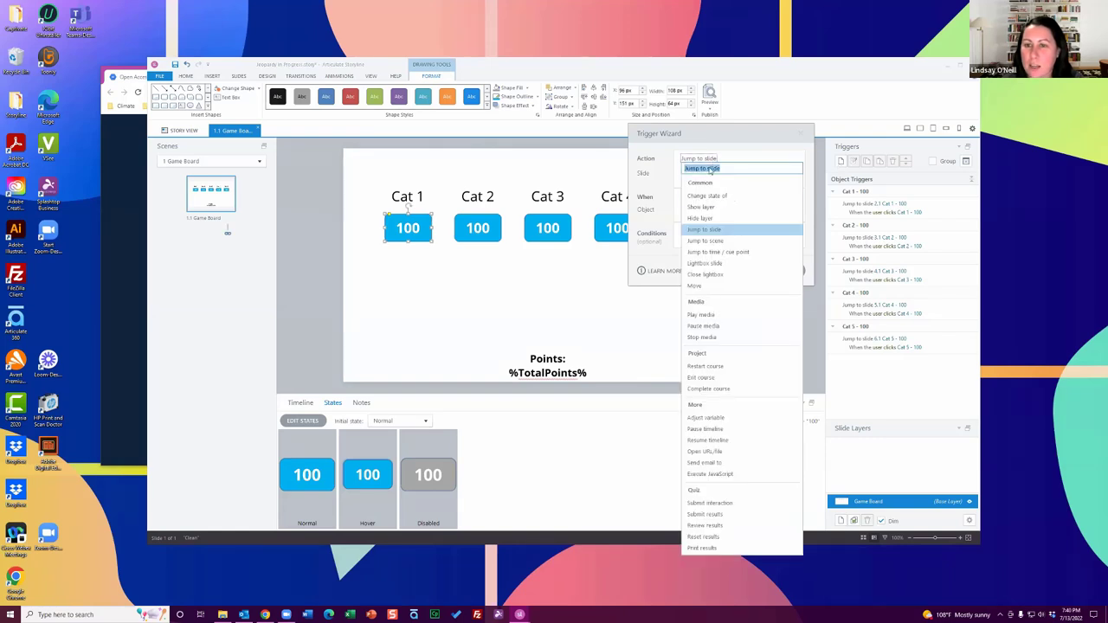
{"action": "left_click", "coordinate": [723, 199]}
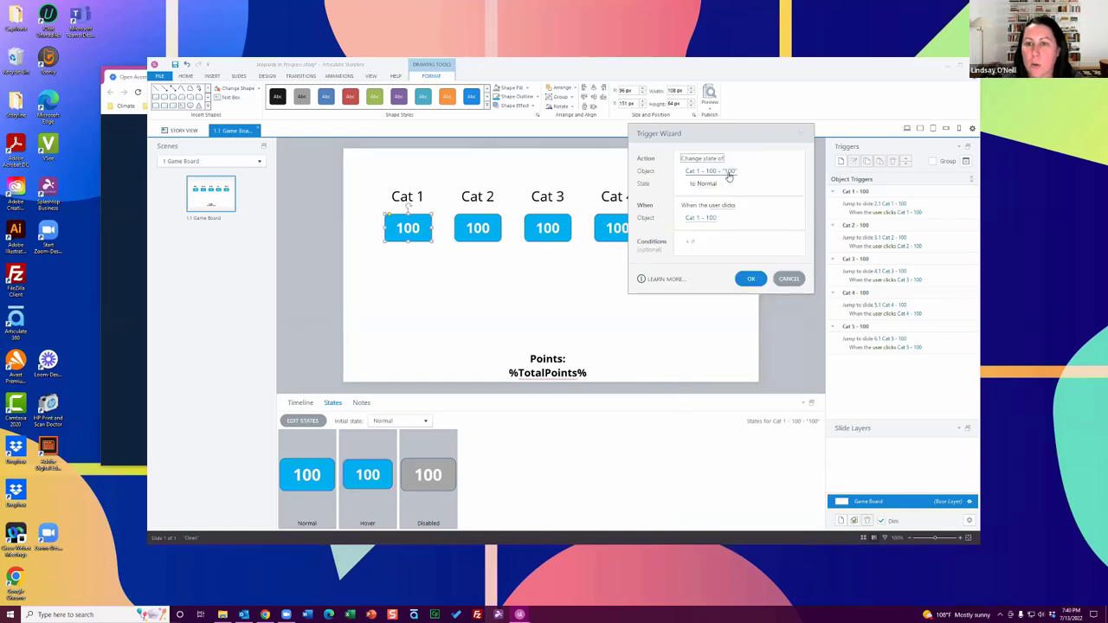
{"action": "left_click", "coordinate": [712, 184]}
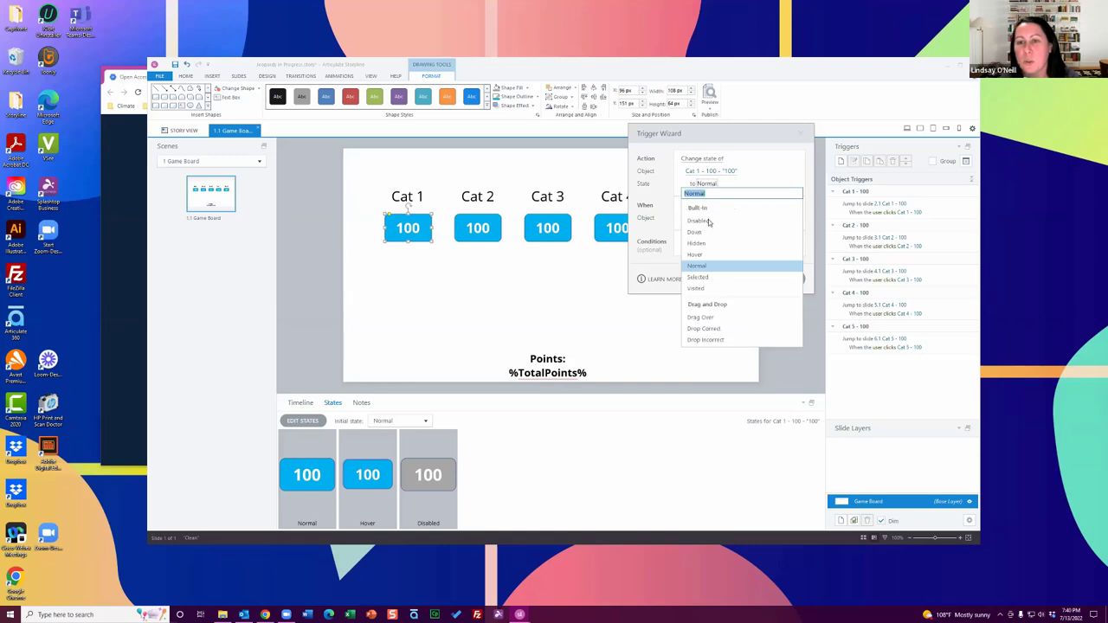
{"action": "left_click", "coordinate": [708, 223]}
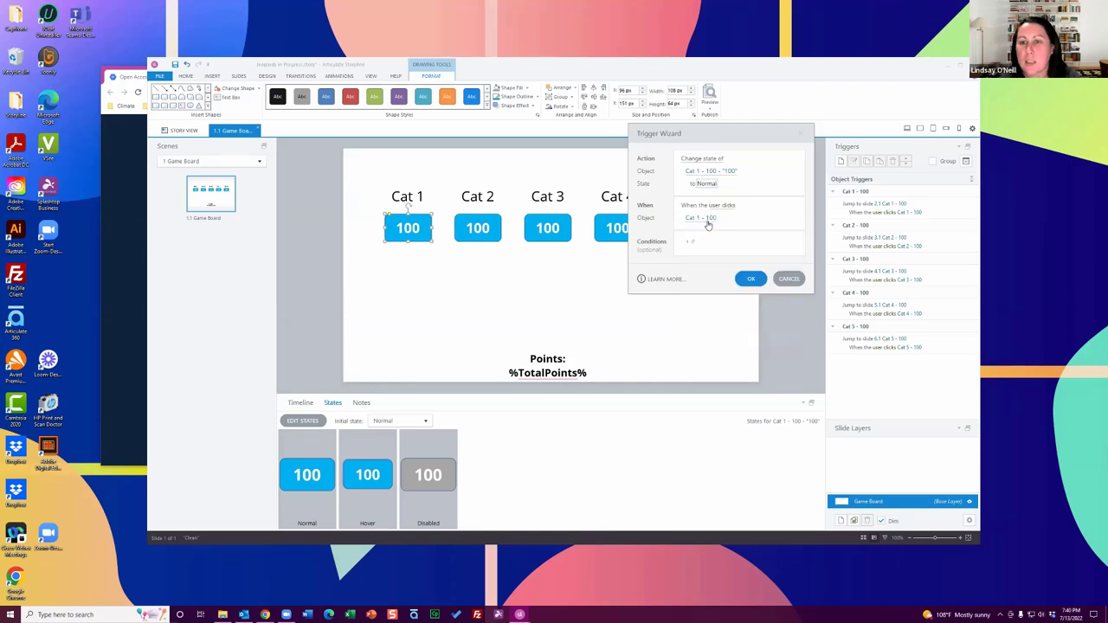
{"action": "left_click", "coordinate": [750, 279]}
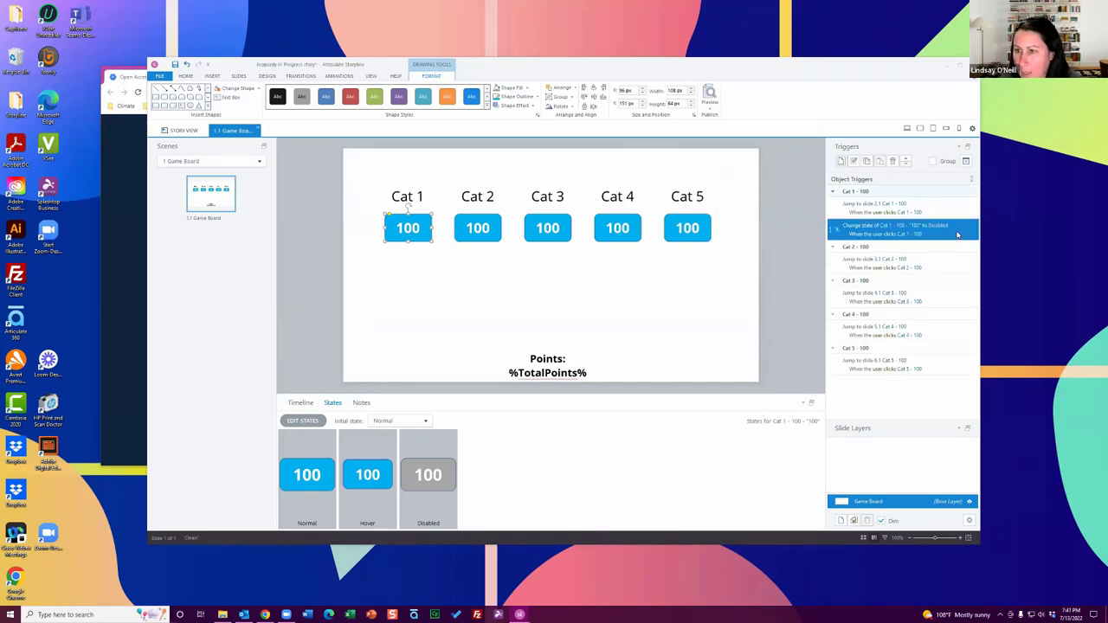
{"action": "left_click_drag", "start_coordinate": [957, 234], "coordinate": [966, 212]}
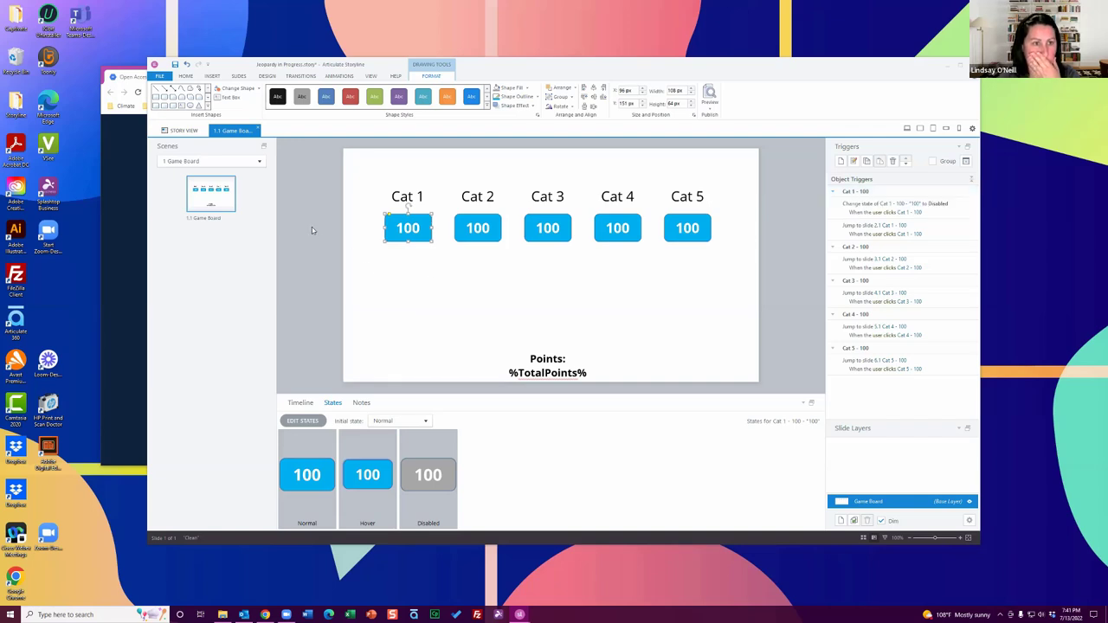
- Copy the Cat 1 100 button's formatting and states to the 100 buttons of Cat 2 through Cat 5 with Format Painter
{"action": "key", "text": "shift+Down"}
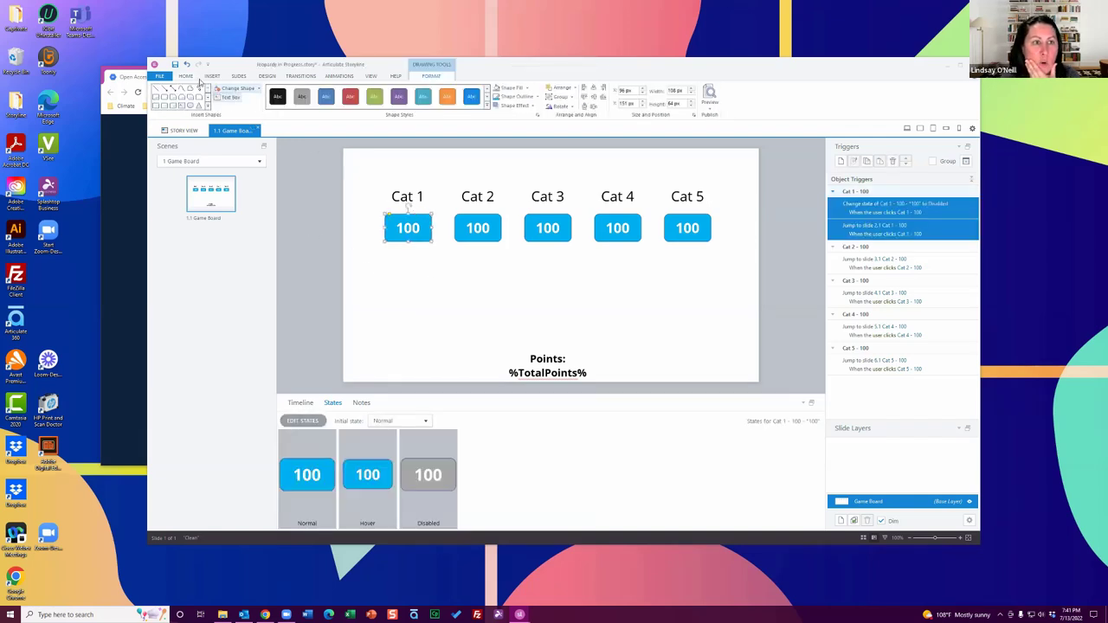
{"action": "left_click", "coordinate": [185, 76]}
{"action": "left_click", "coordinate": [189, 107]}
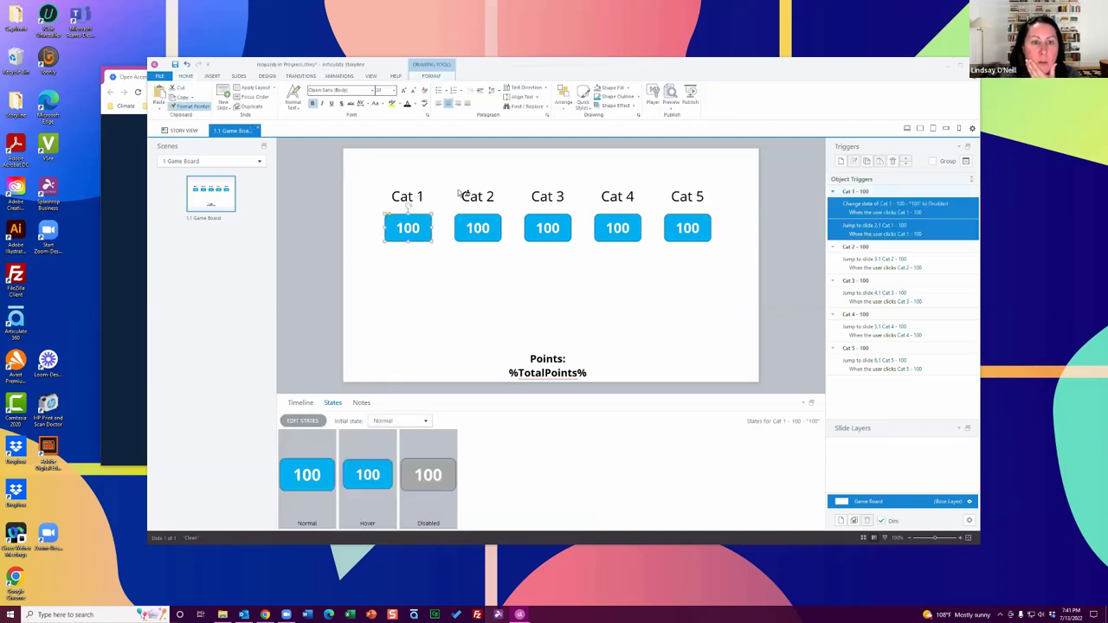
{"action": "left_click", "coordinate": [490, 217]}
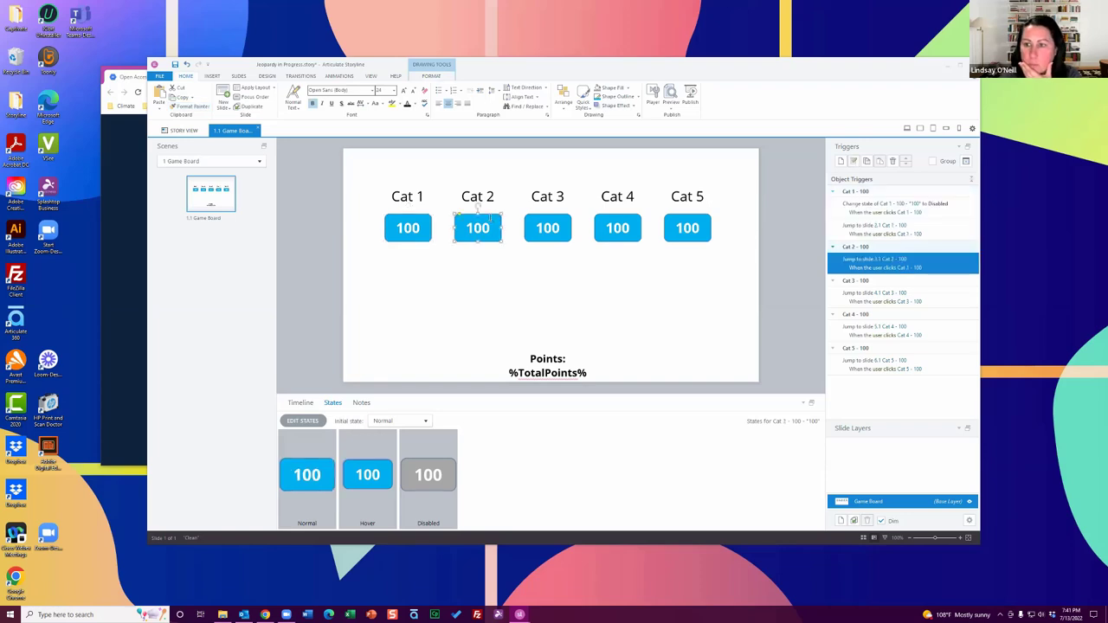
{"action": "left_click", "coordinate": [189, 107]}
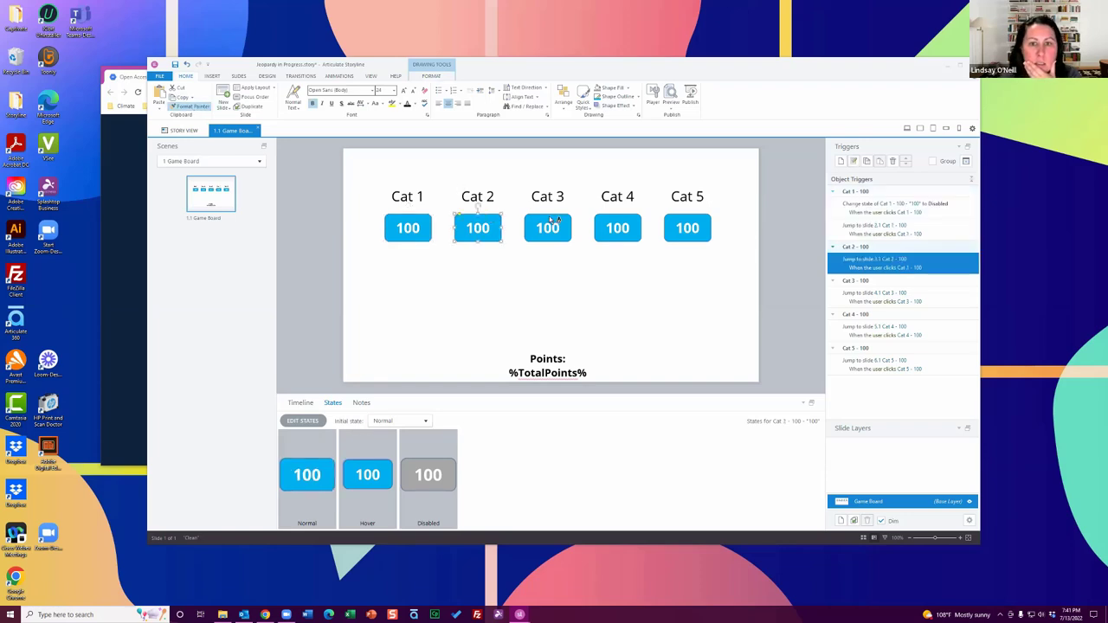
{"action": "left_click", "coordinate": [549, 218]}
{"action": "left_click", "coordinate": [189, 107]}
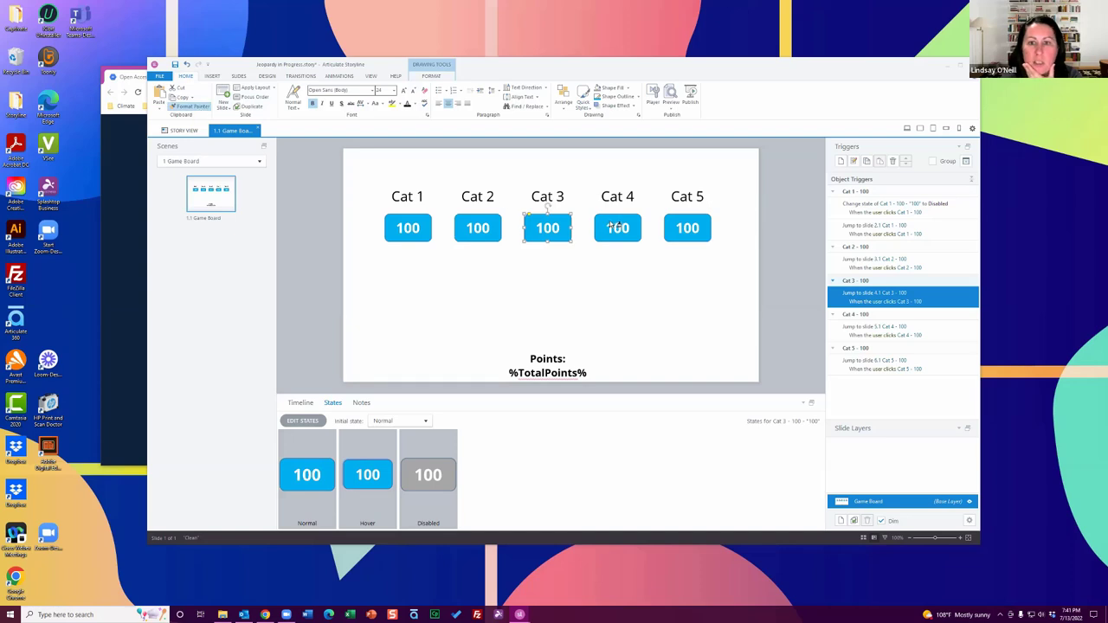
{"action": "left_click", "coordinate": [614, 225]}
{"action": "left_click", "coordinate": [189, 107]}
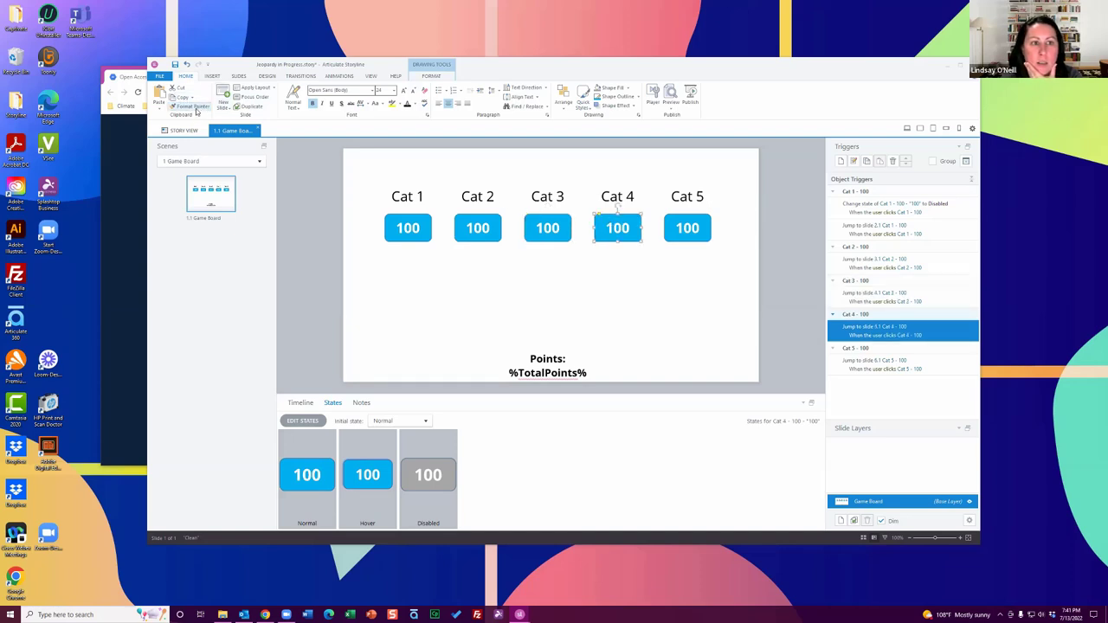
{"action": "left_click", "coordinate": [682, 221]}
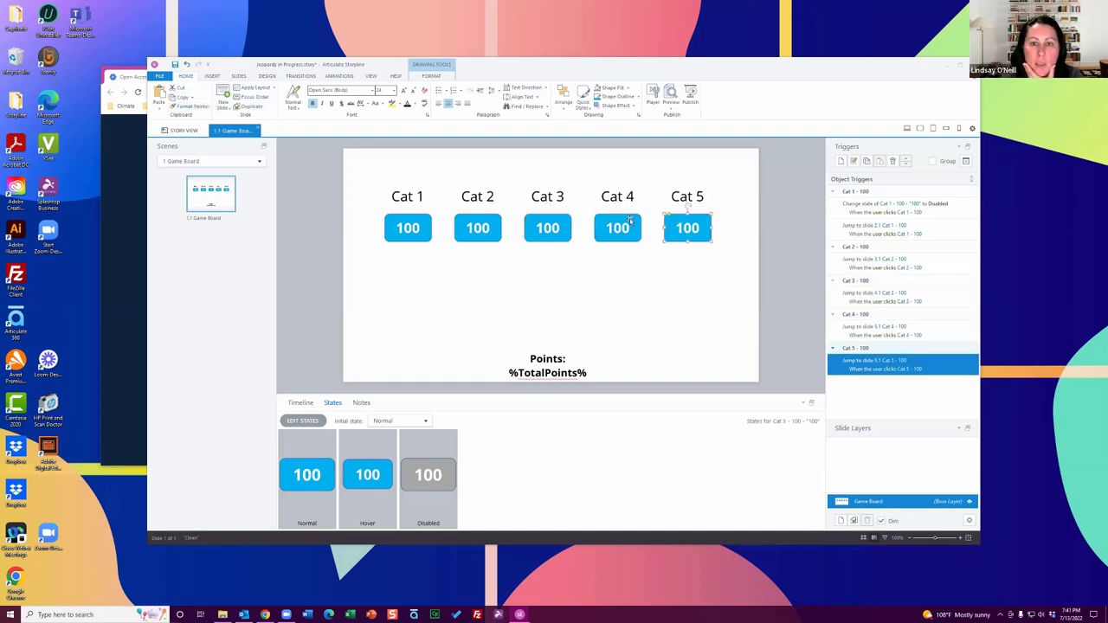
- Copy the Cat 1 100 button's change-state-to-Disabled trigger and paste it onto the 100 buttons of Cat 2 through Cat 5
{"action": "left_click", "coordinate": [423, 219]}
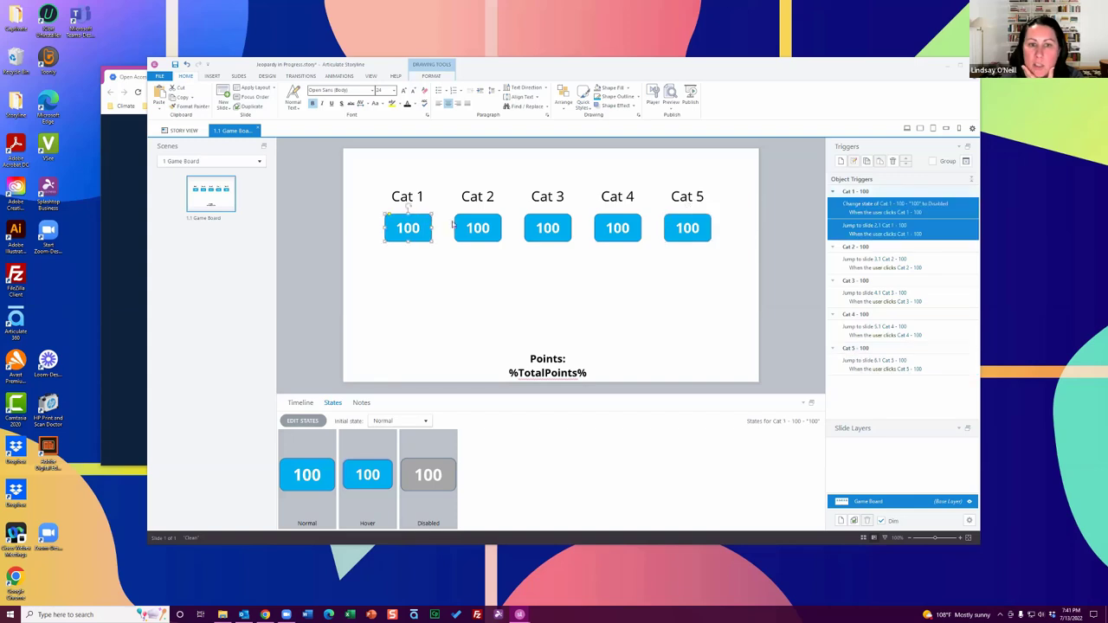
{"action": "left_click", "coordinate": [948, 199]}
{"action": "left_click", "coordinate": [866, 161]}
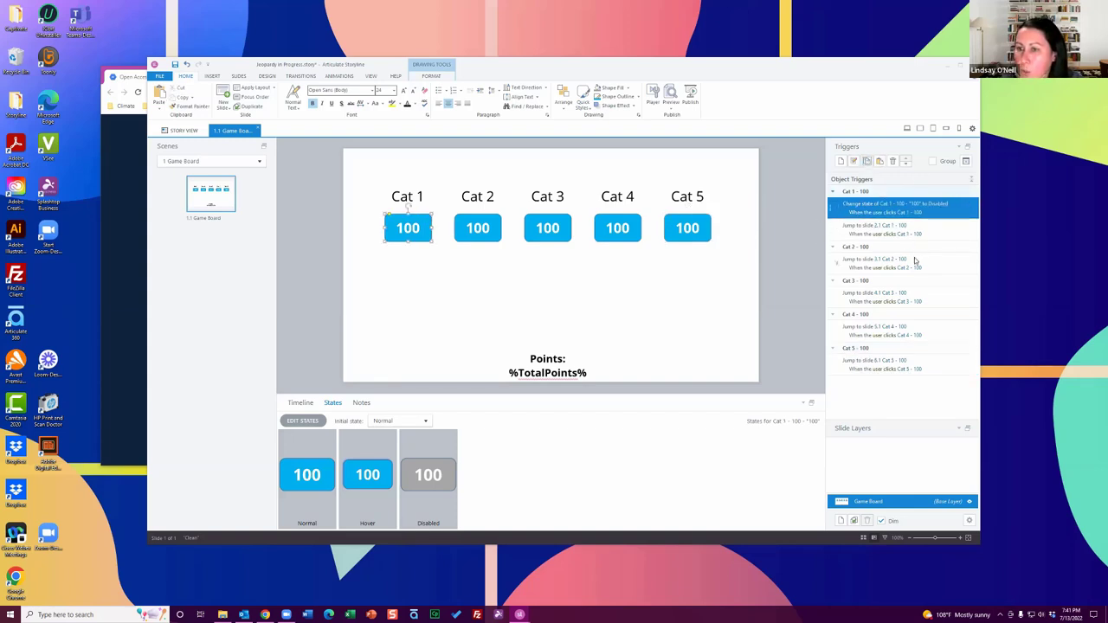
{"action": "left_click", "coordinate": [945, 262]}
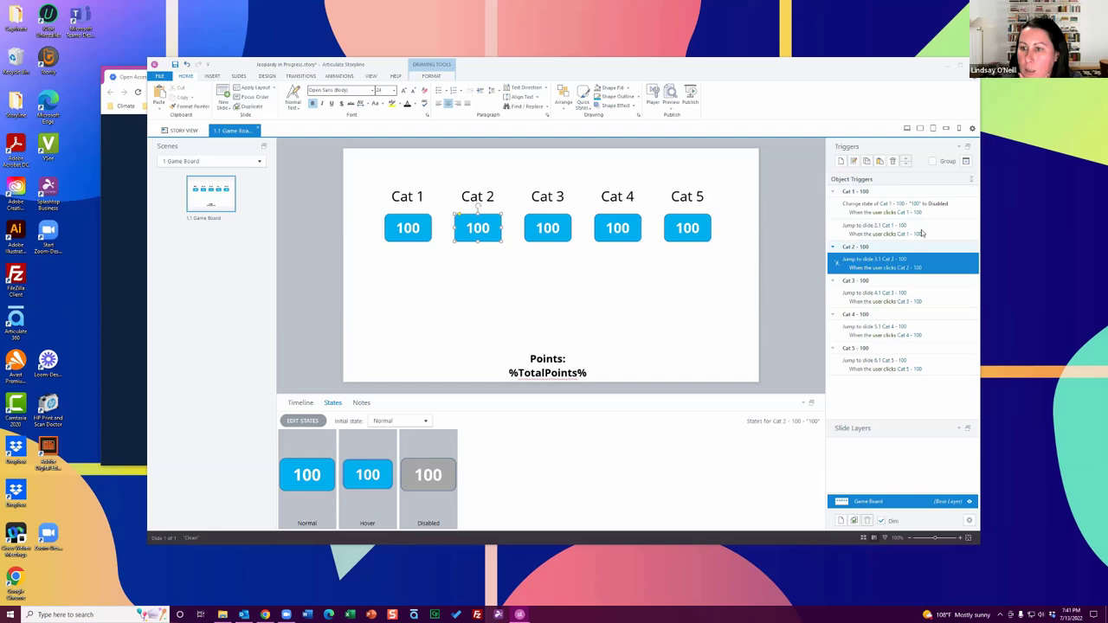
{"action": "left_click", "coordinate": [880, 161]}
{"action": "left_click", "coordinate": [941, 317]}
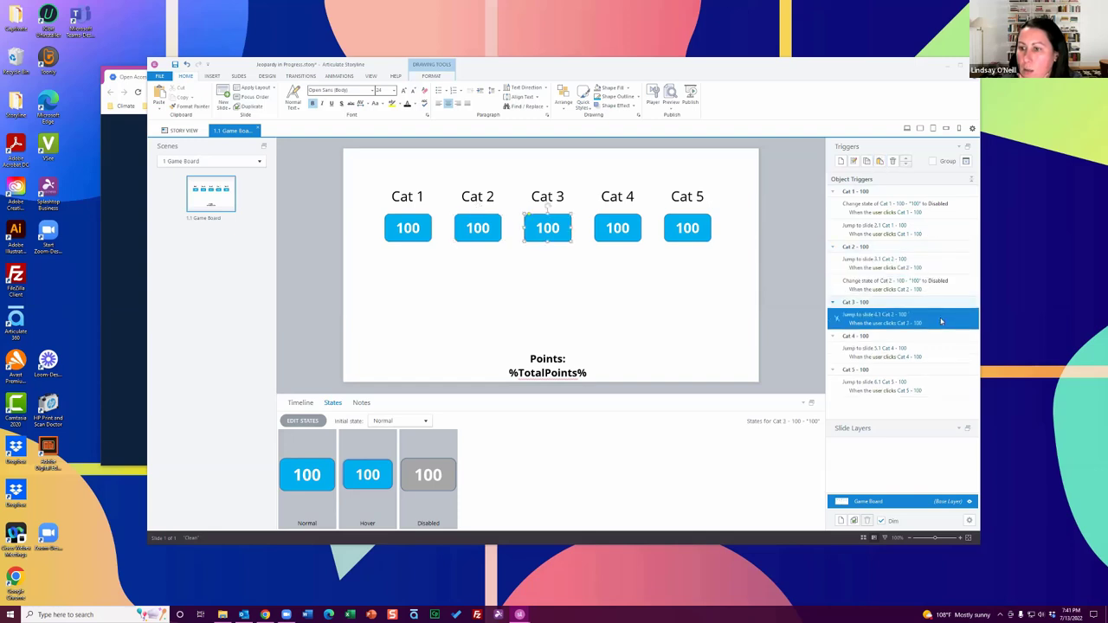
{"action": "left_click", "coordinate": [880, 161]}
{"action": "left_click", "coordinate": [942, 372]}
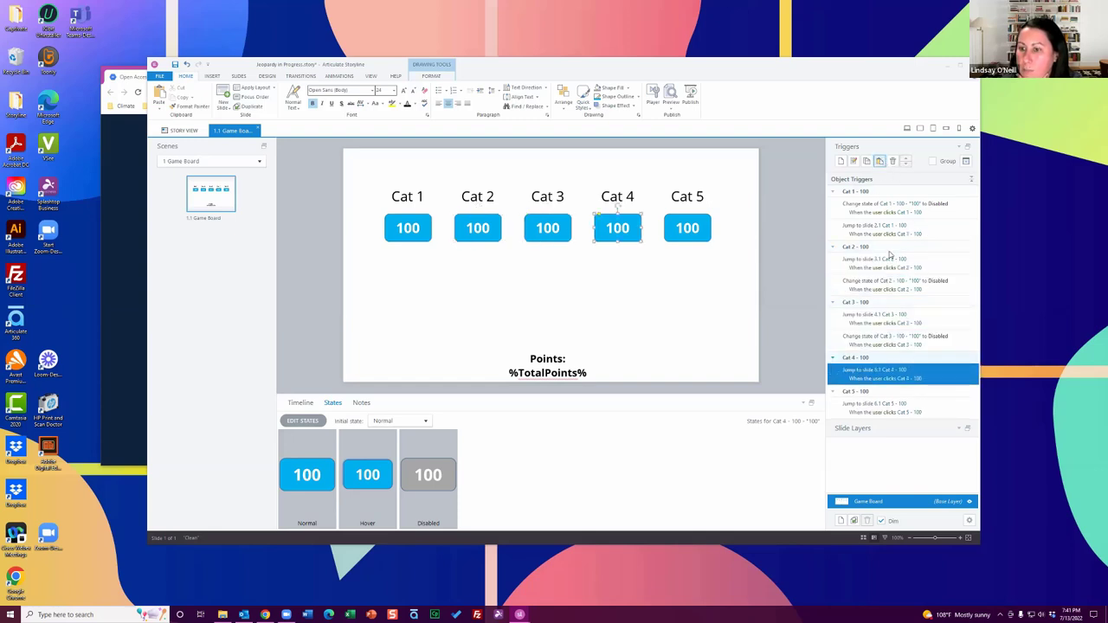
{"action": "left_click", "coordinate": [879, 161]}
{"action": "scroll", "coordinate": [944, 375], "scroll_direction": "down", "scroll_amount": 1}
{"action": "left_click", "coordinate": [936, 419]}
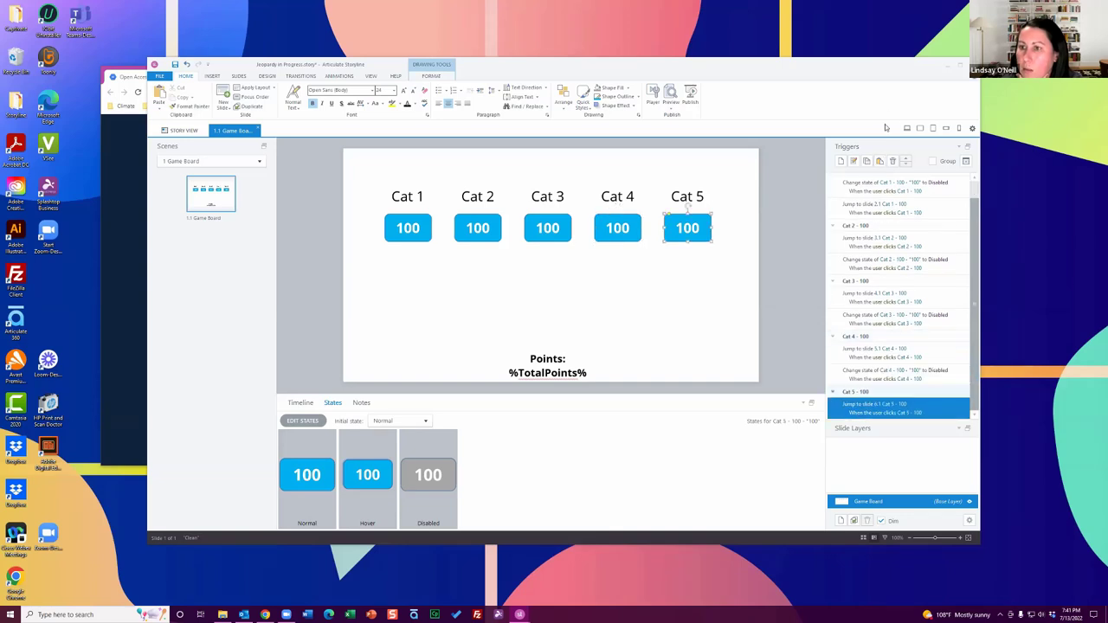
{"action": "left_click", "coordinate": [880, 161]}
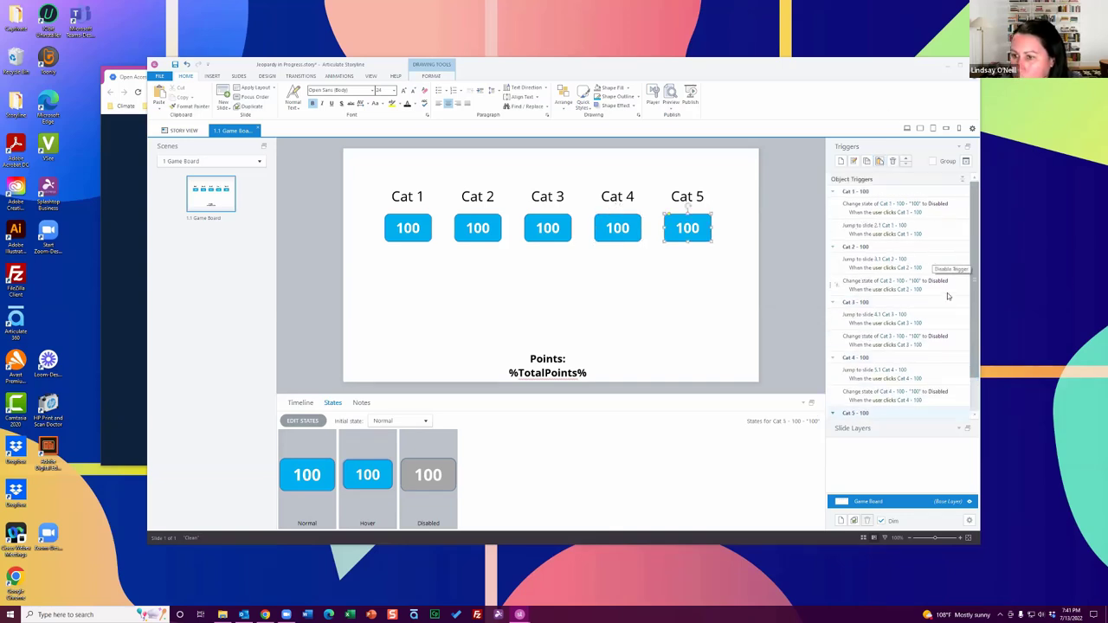
- Reorder the Cat 2 through Cat 5 triggers so each Disabled state change precedes its slide jump, and save the project
{"action": "left_click", "coordinate": [948, 277]}
{"action": "left_click_drag", "start_coordinate": [948, 277], "coordinate": [940, 265]}
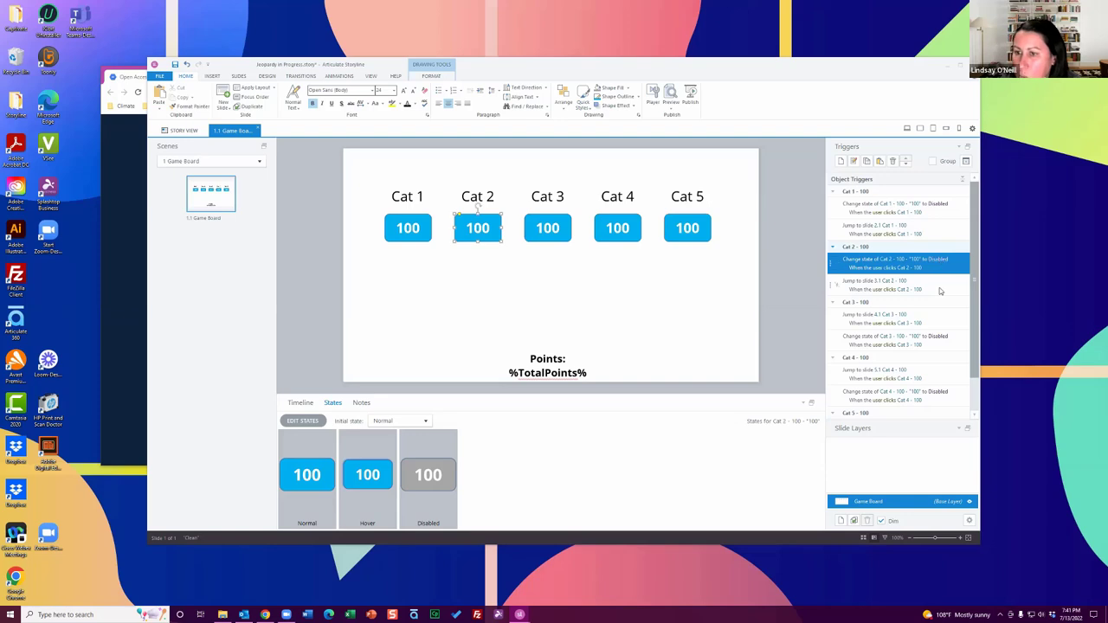
{"action": "mouse_move", "coordinate": [955, 342]}
{"action": "left_mouse_down"}
{"action": "mouse_move", "coordinate": [948, 315]}
{"action": "mouse_move", "coordinate": [947, 346]}
{"action": "mouse_move", "coordinate": [944, 331]}
{"action": "left_mouse_up"}
{"action": "scroll", "coordinate": [931, 328], "scroll_direction": "down", "scroll_amount": 2}
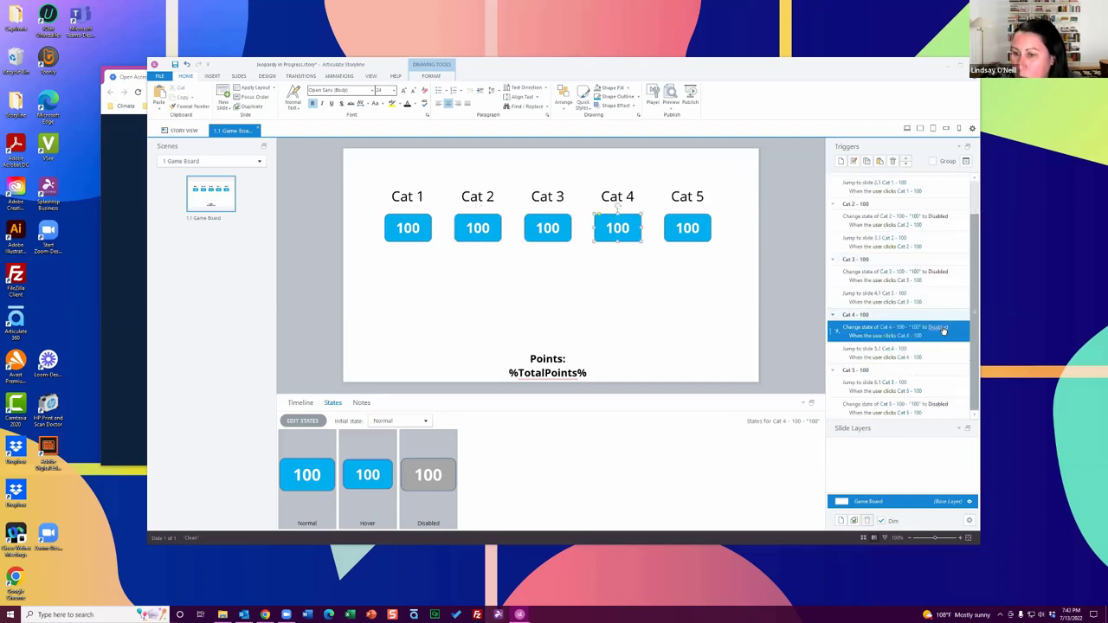
{"action": "left_click_drag", "start_coordinate": [949, 408], "coordinate": [941, 382]}
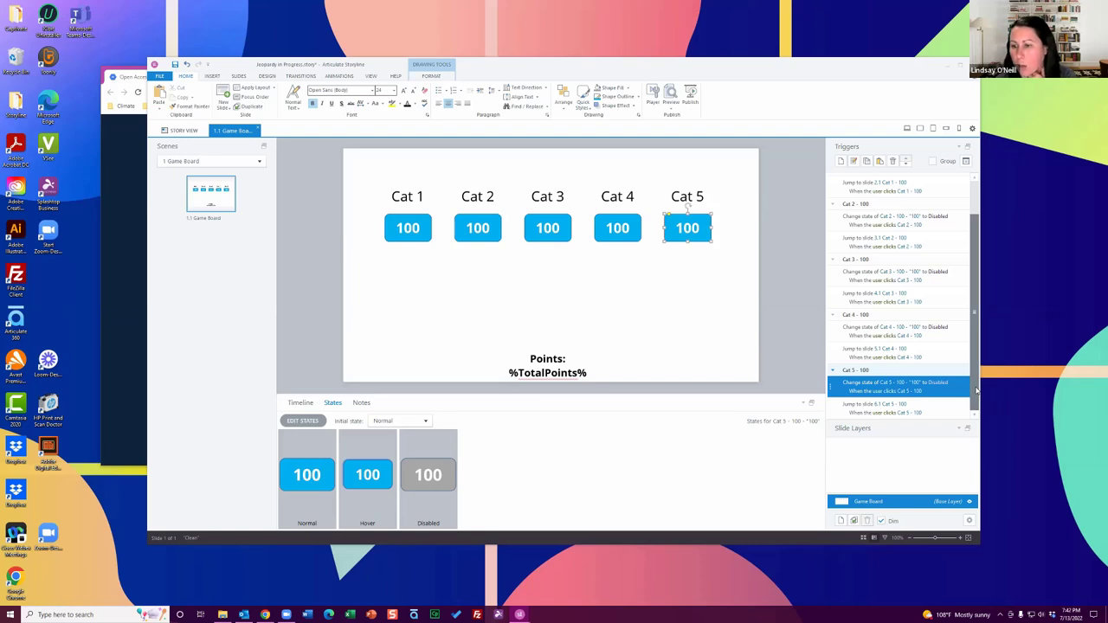
{"action": "scroll", "coordinate": [976, 391], "scroll_direction": "up", "scroll_amount": 1}
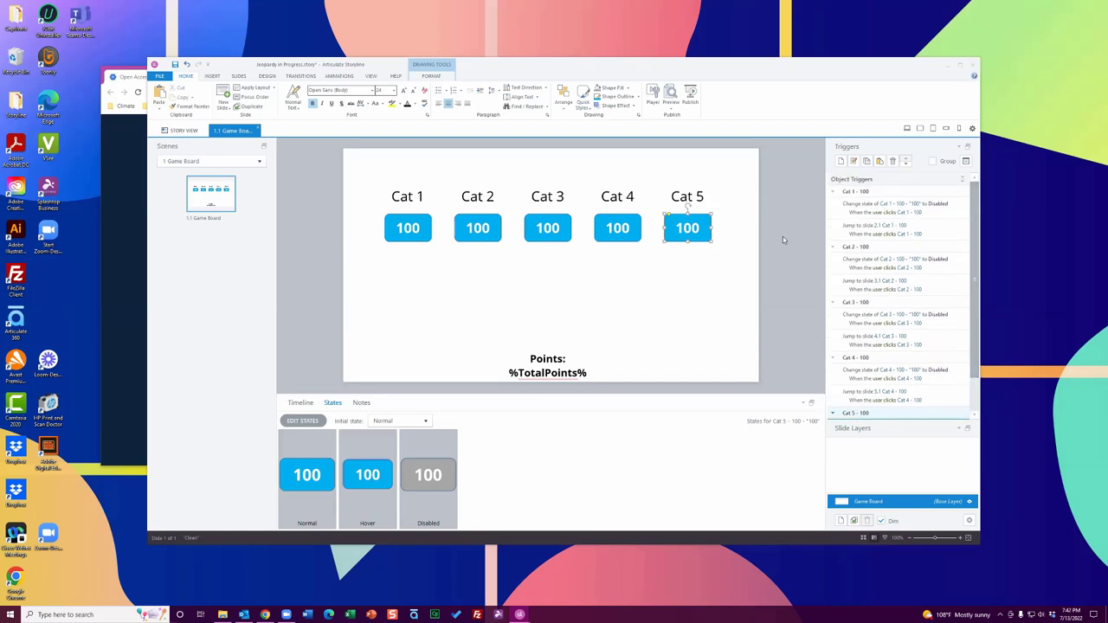
{"action": "left_click", "coordinate": [783, 236]}
{"action": "left_click", "coordinate": [175, 65]}
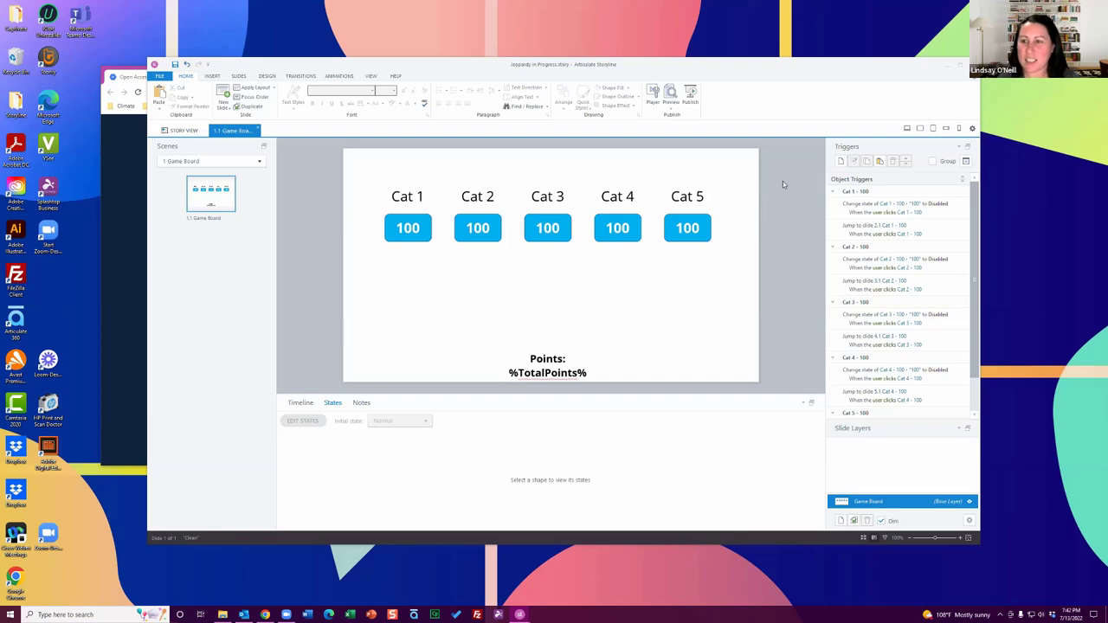
- Examine the state-change triggers of the Cat 1 and Cat 2 100 buttons against the object names in the timeline
{"action": "left_click", "coordinate": [421, 217]}
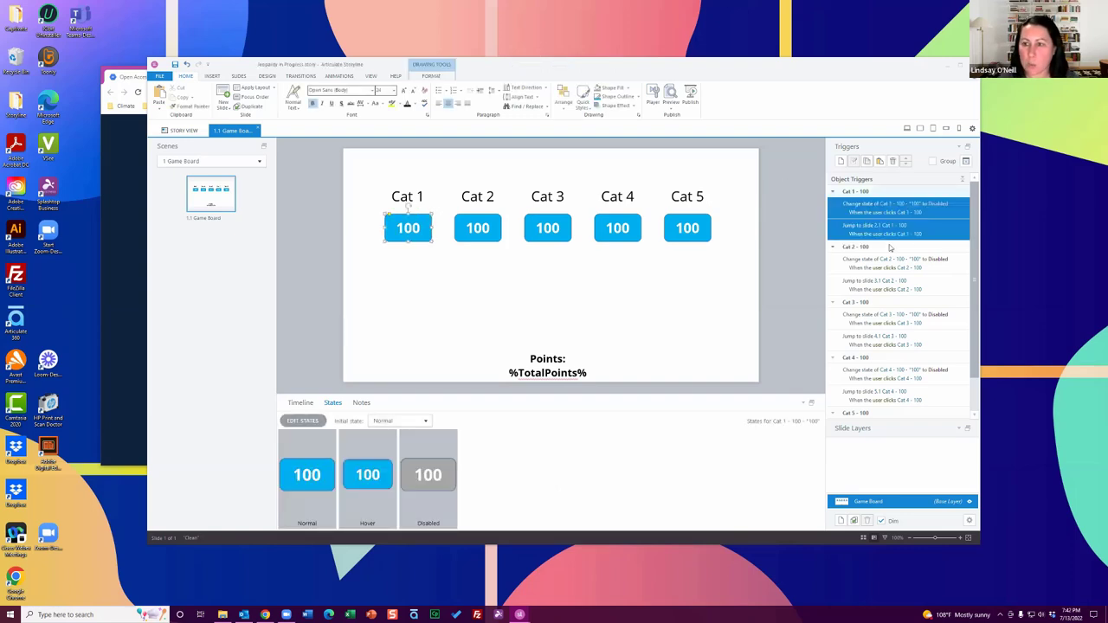
{"action": "left_click", "coordinate": [943, 232]}
{"action": "left_click", "coordinate": [954, 213]}
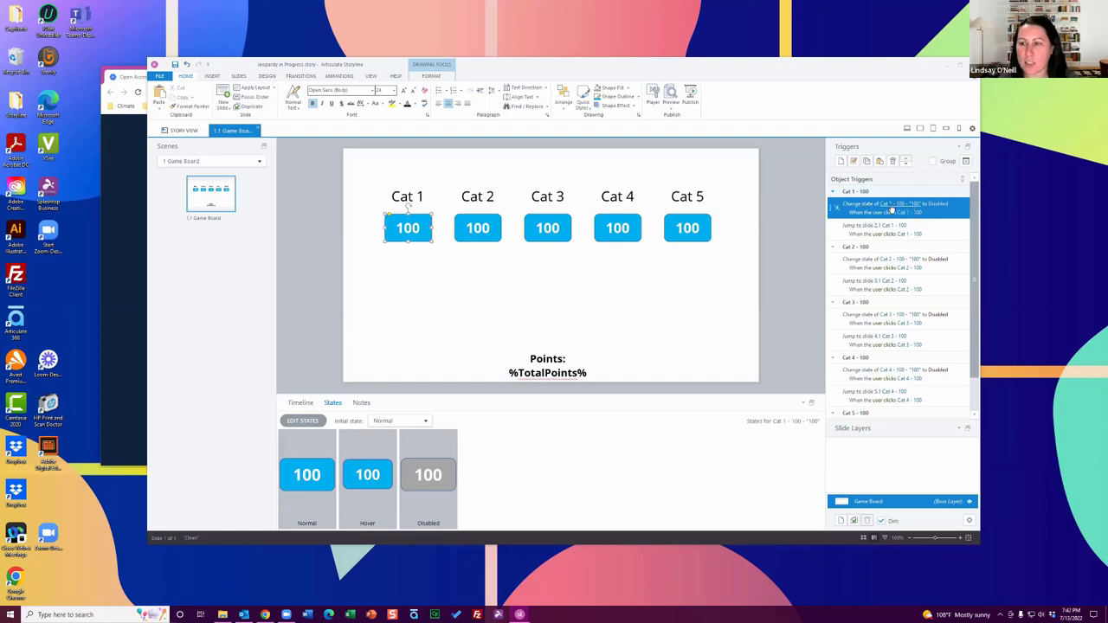
{"action": "left_click", "coordinate": [300, 403]}
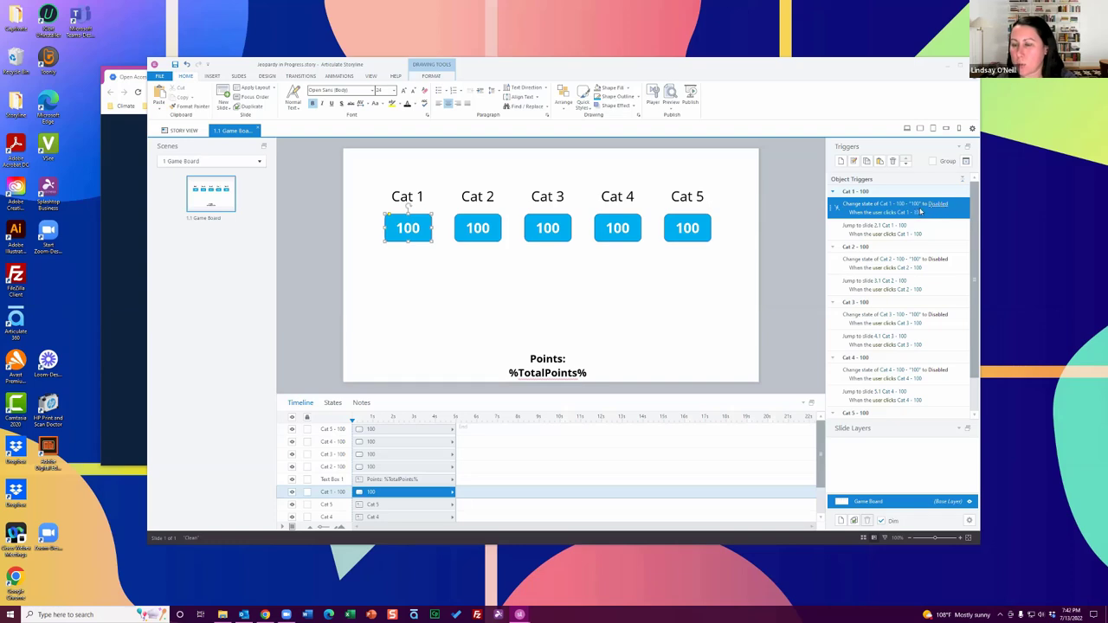
{"action": "left_click", "coordinate": [947, 270]}
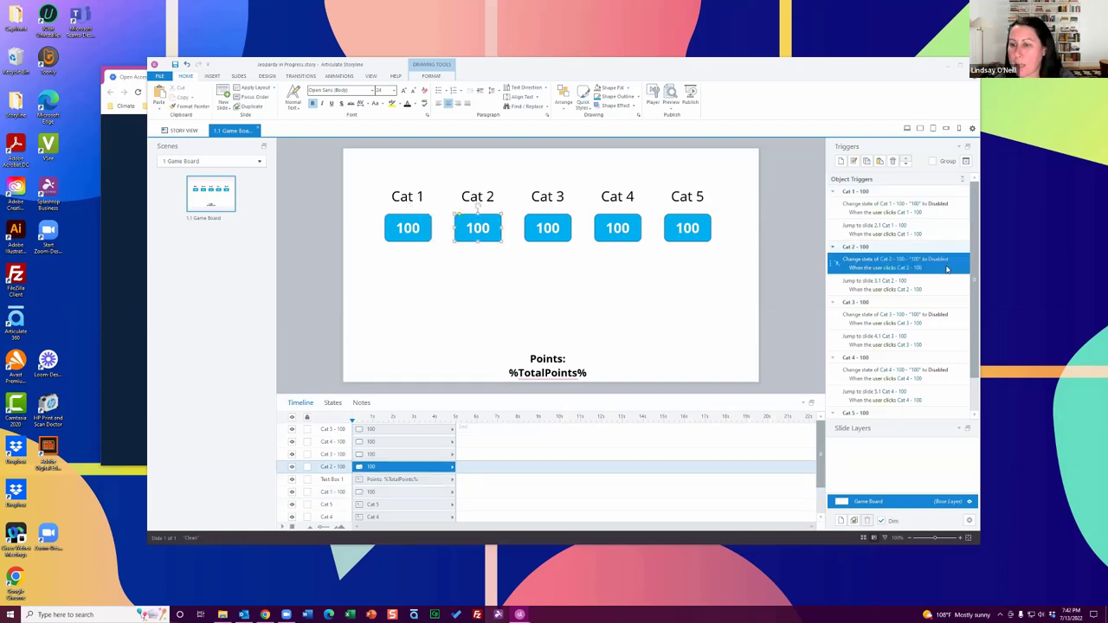
{"action": "left_click", "coordinate": [894, 261]}
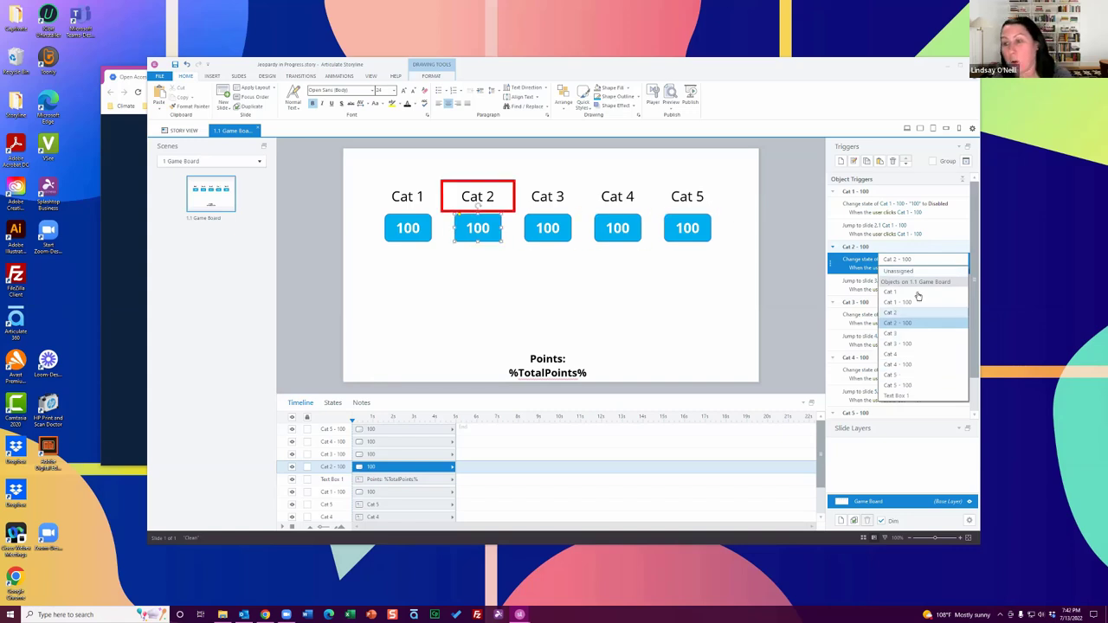
{"action": "left_click", "coordinate": [789, 240]}
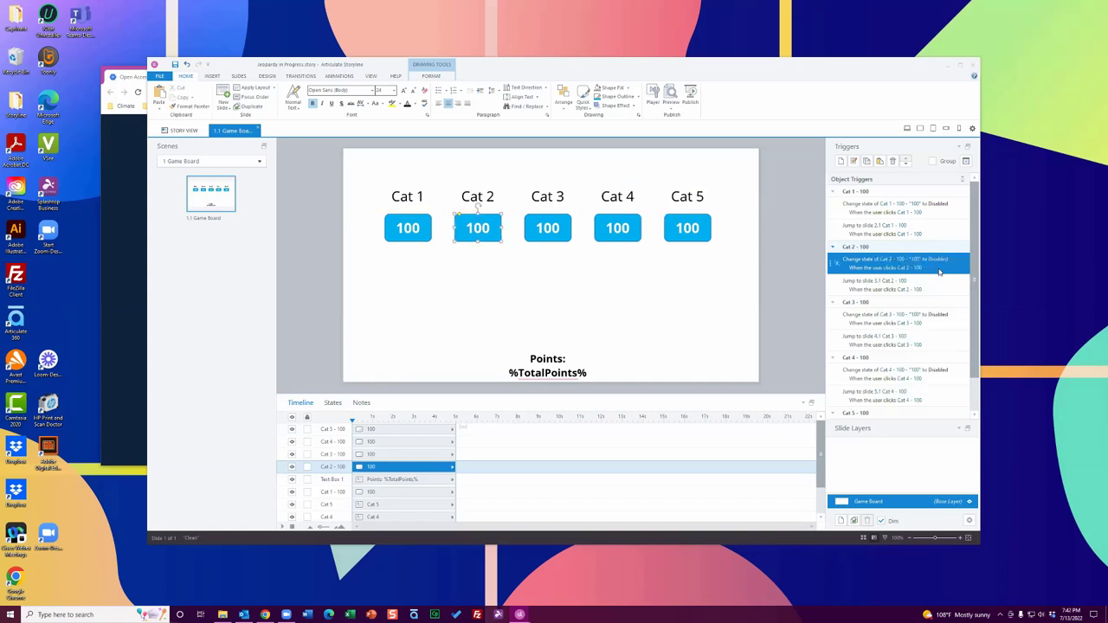
{"action": "left_click", "coordinate": [794, 248]}
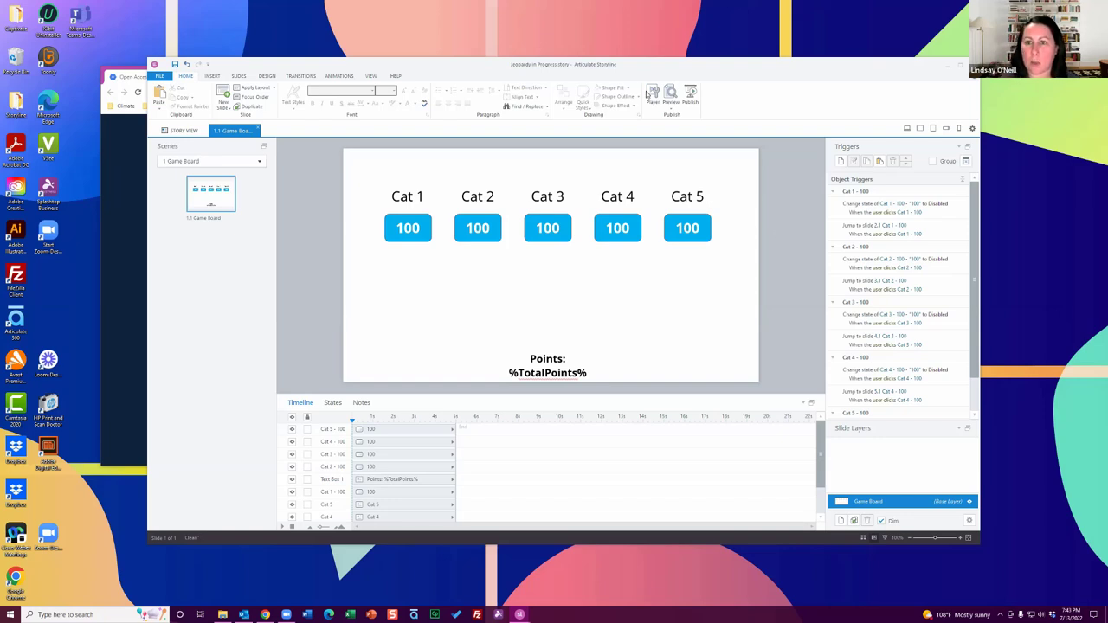
- Save the project and preview the game, answering the 100 questions of Cat 1, Cat 2 and Cat 3 and returning to the board each time
{"action": "left_click", "coordinate": [174, 63]}
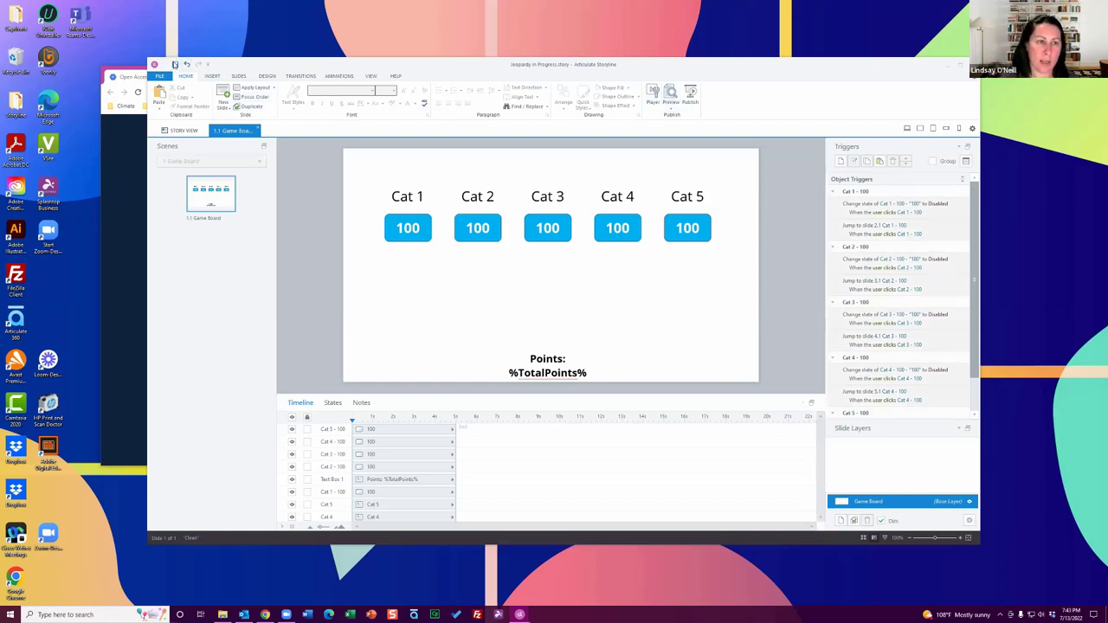
{"action": "left_click", "coordinate": [667, 93]}
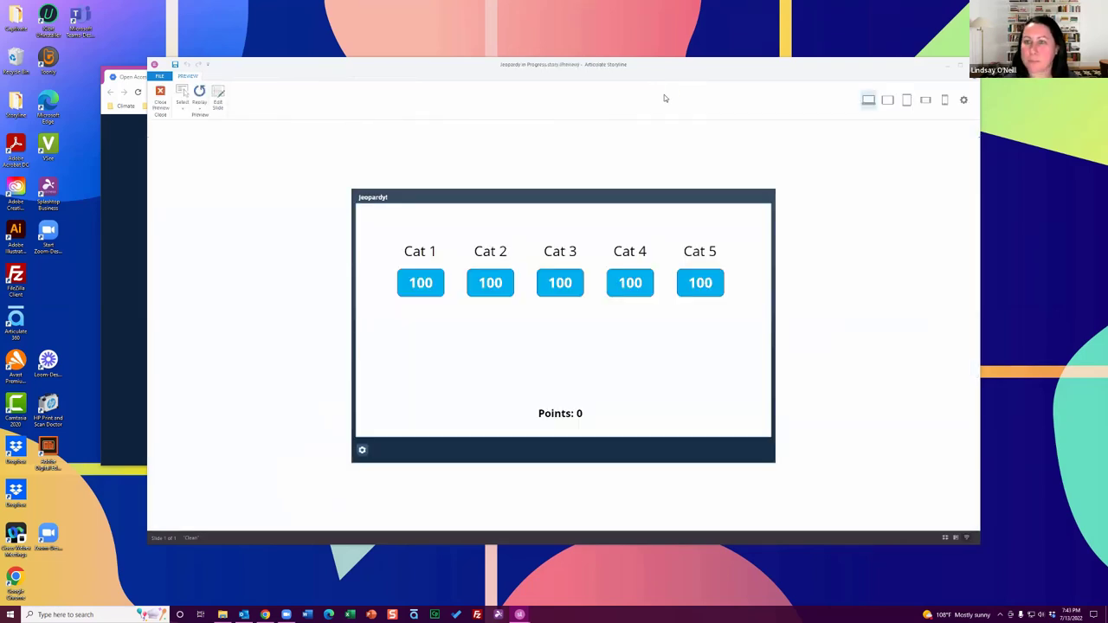
{"action": "left_click", "coordinate": [428, 283]}
{"action": "left_click", "coordinate": [471, 336]}
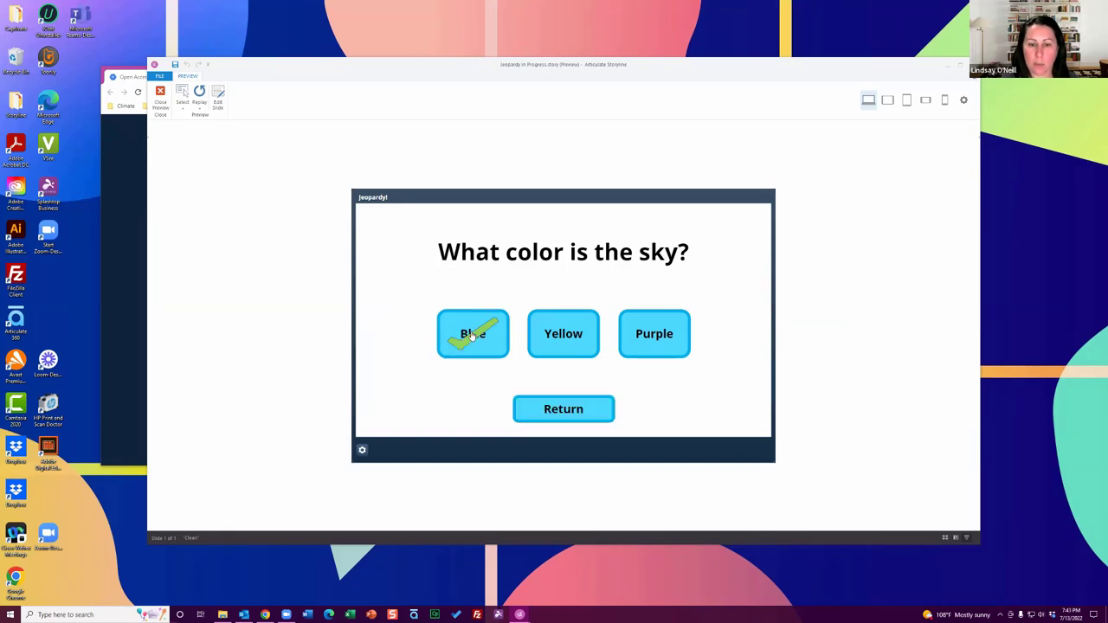
{"action": "left_click", "coordinate": [577, 410]}
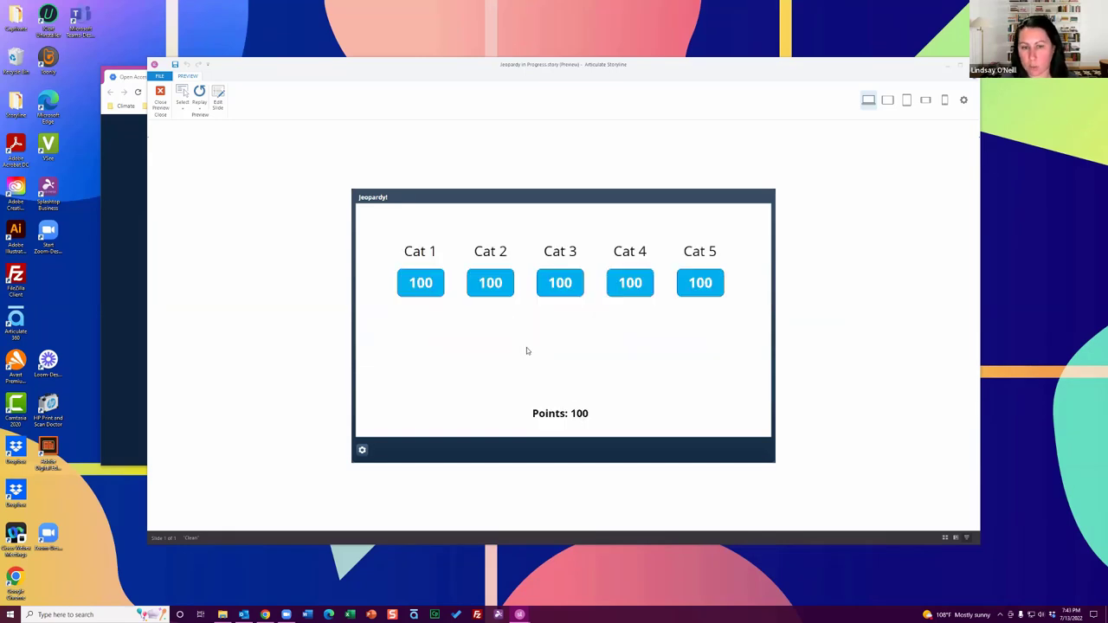
{"action": "left_click", "coordinate": [494, 285]}
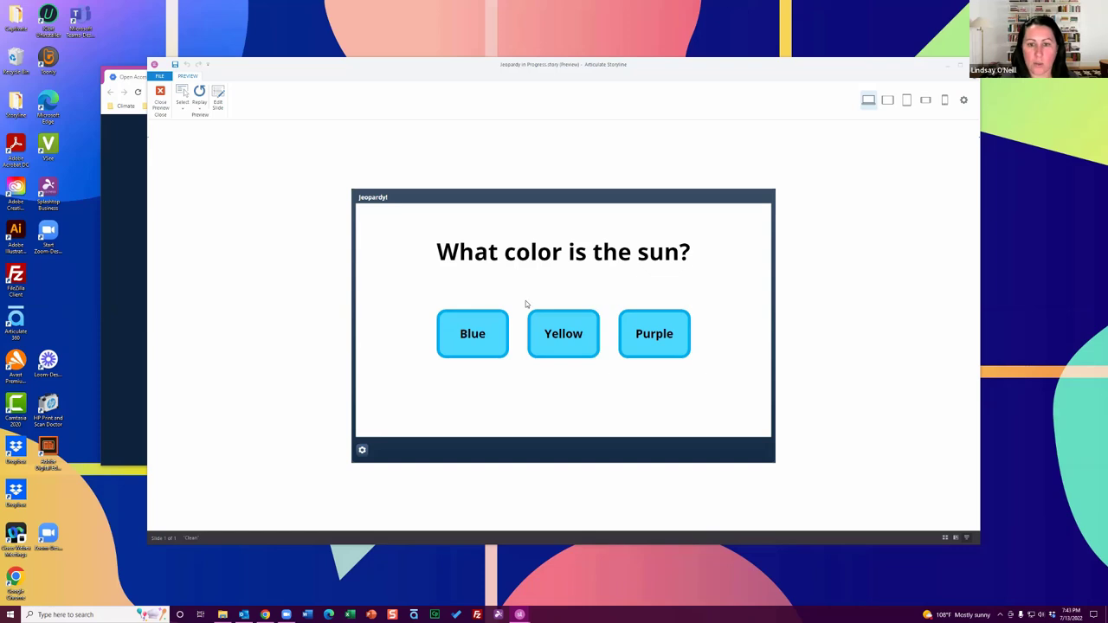
{"action": "left_click", "coordinate": [658, 343]}
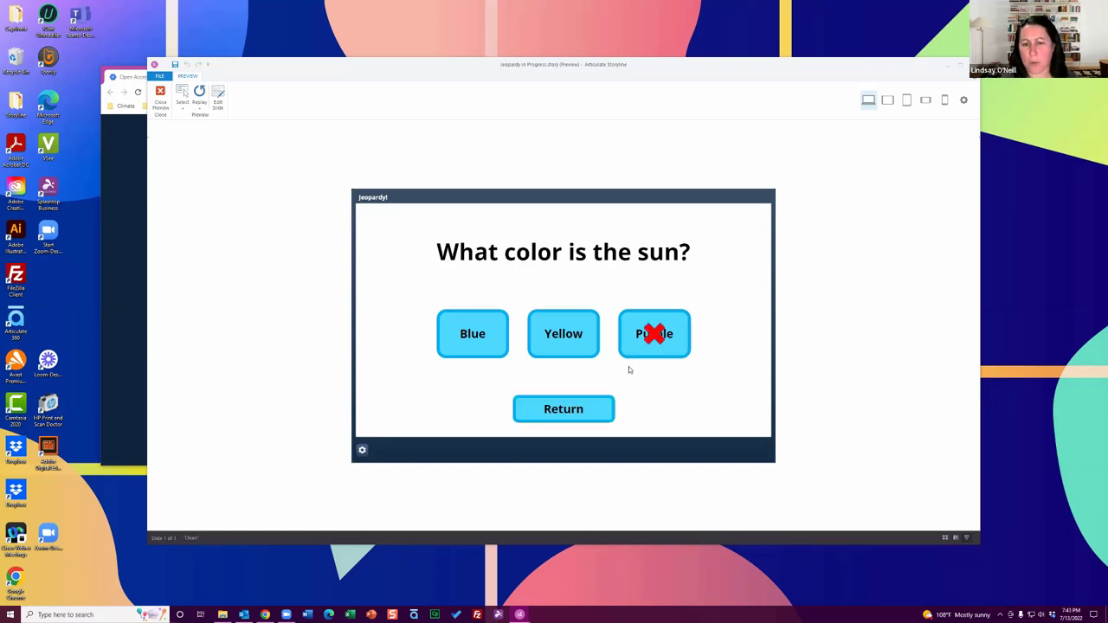
{"action": "left_click", "coordinate": [581, 410]}
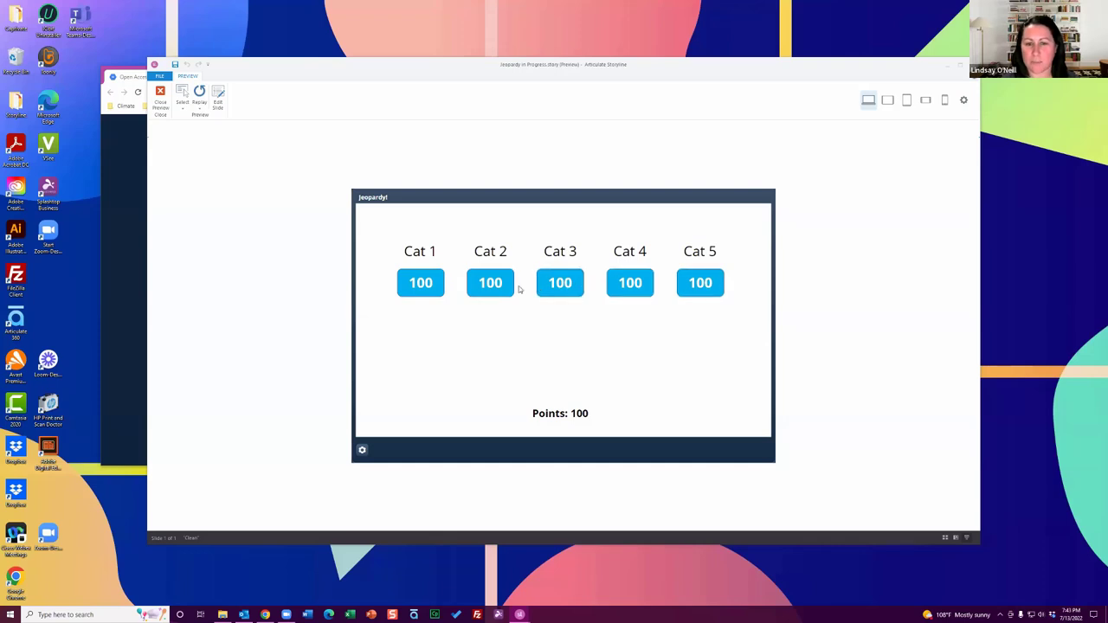
{"action": "left_click", "coordinate": [564, 285]}
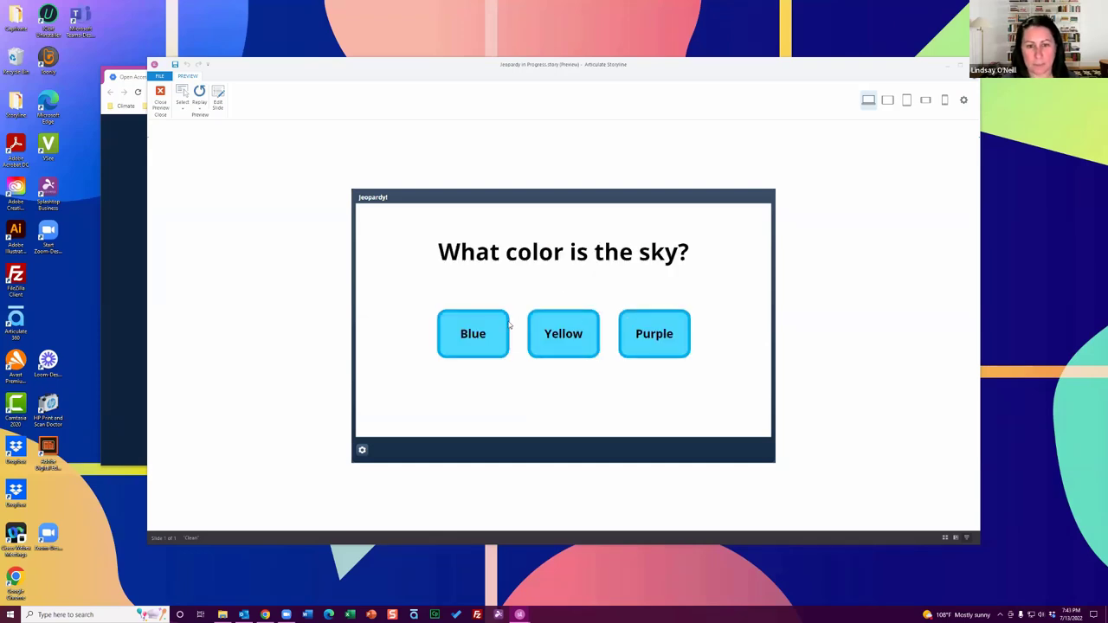
{"action": "left_click", "coordinate": [473, 333]}
{"action": "left_click", "coordinate": [541, 405]}
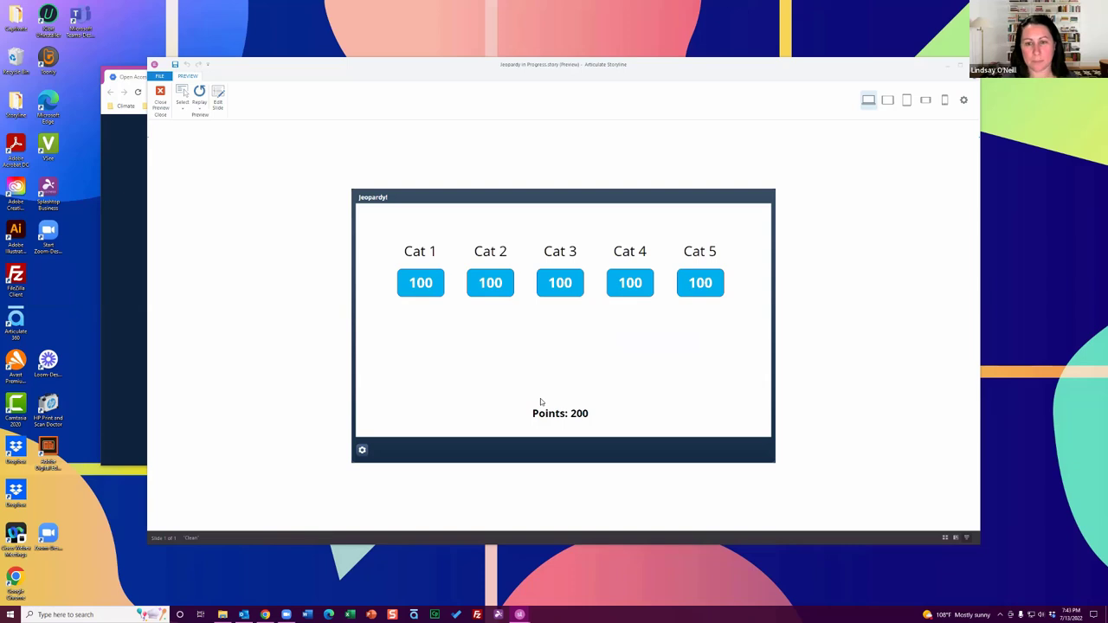
{"action": "left_click", "coordinate": [160, 97]}
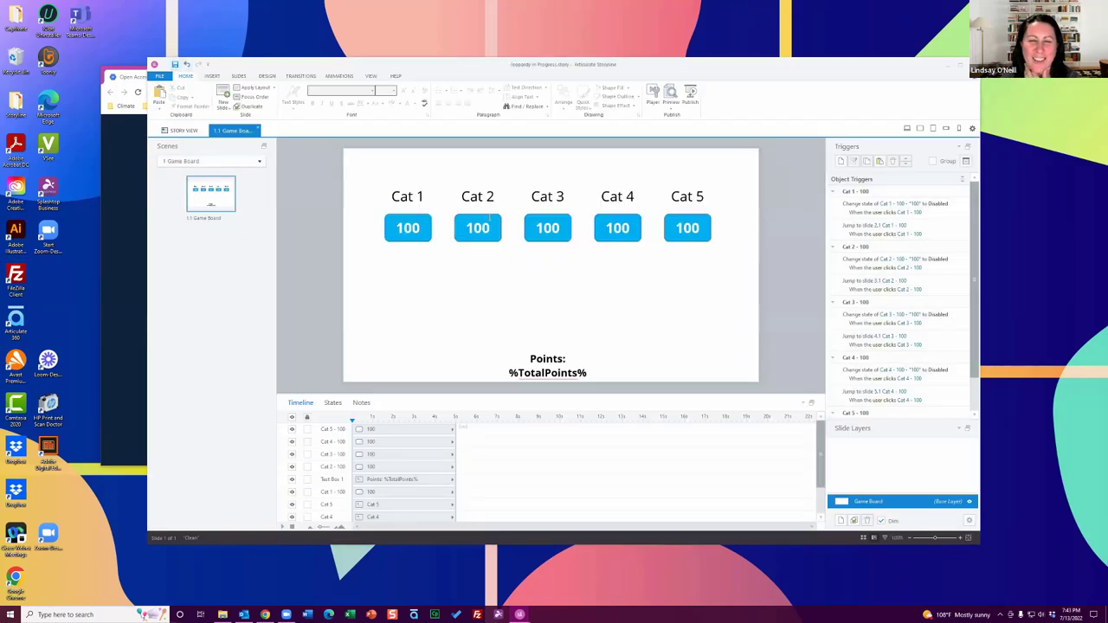
- Examine the Disabled state of the Cat 2 100 button on the game board
{"action": "left_click", "coordinate": [489, 217]}
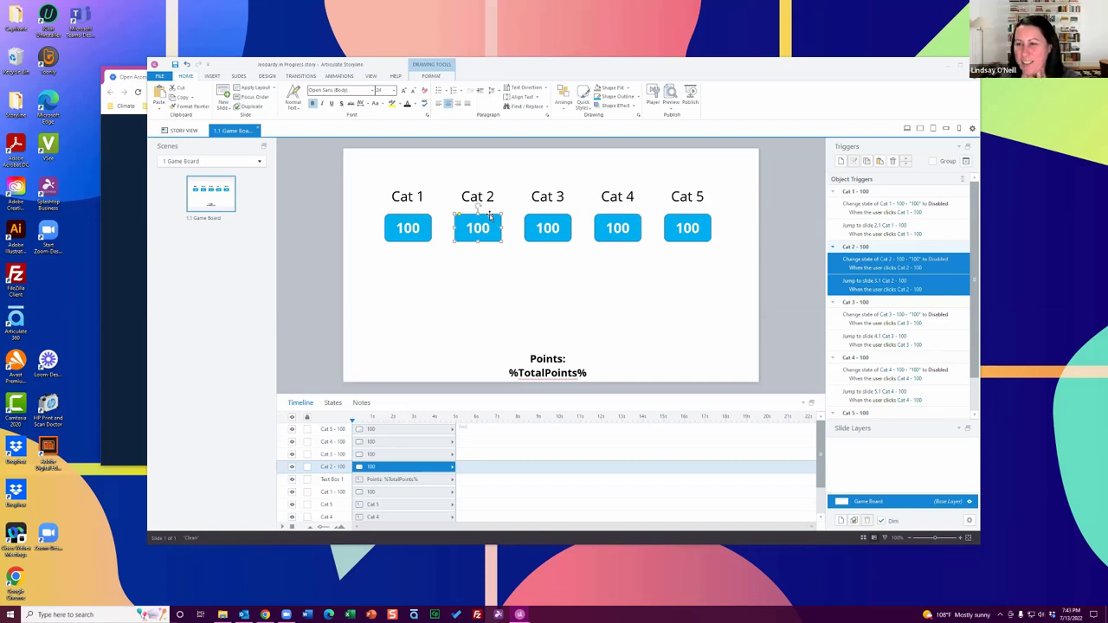
{"action": "left_click", "coordinate": [332, 402]}
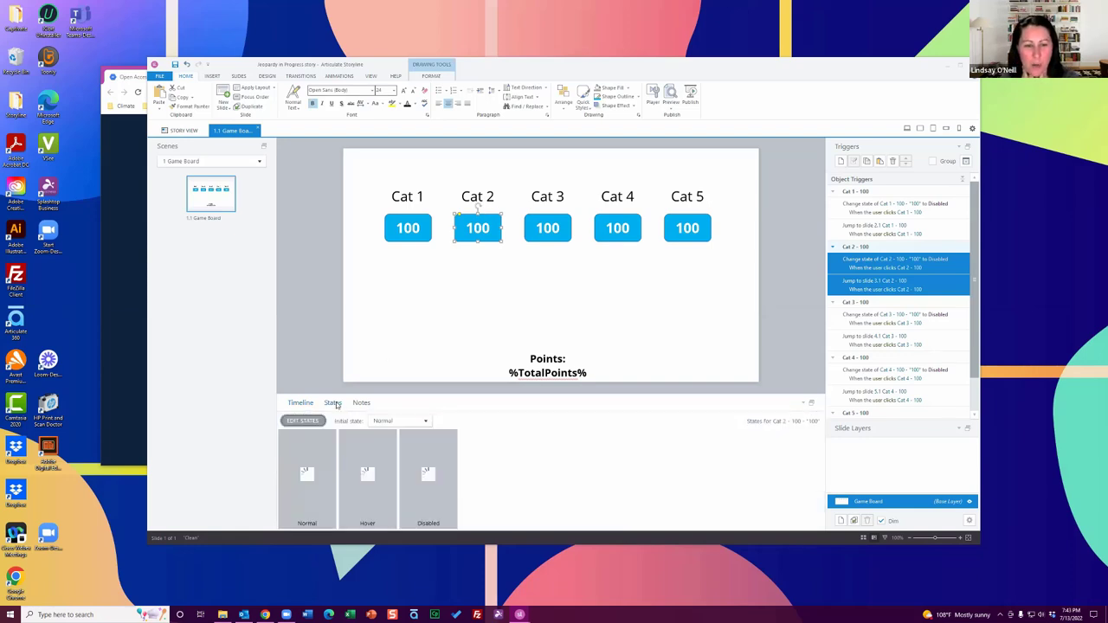
{"action": "left_click", "coordinate": [428, 454]}
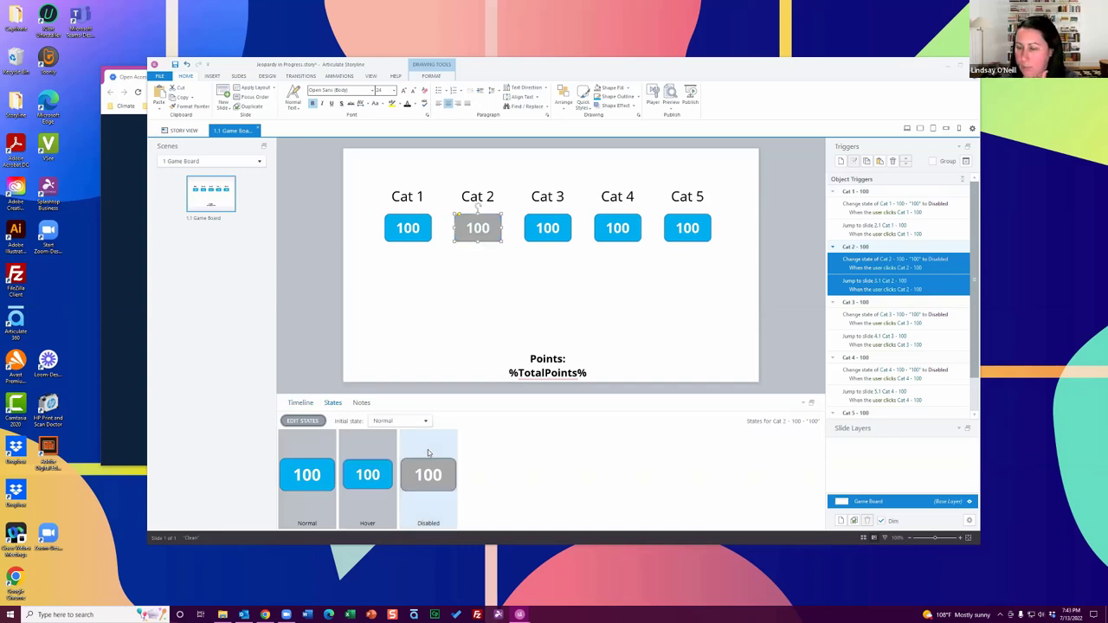
{"action": "left_click", "coordinate": [795, 338]}
- Duplicate the Cat 2 100 button, place the copy below the Cat 3 100 button and delete its slide-jump trigger
{"action": "left_click", "coordinate": [477, 214]}
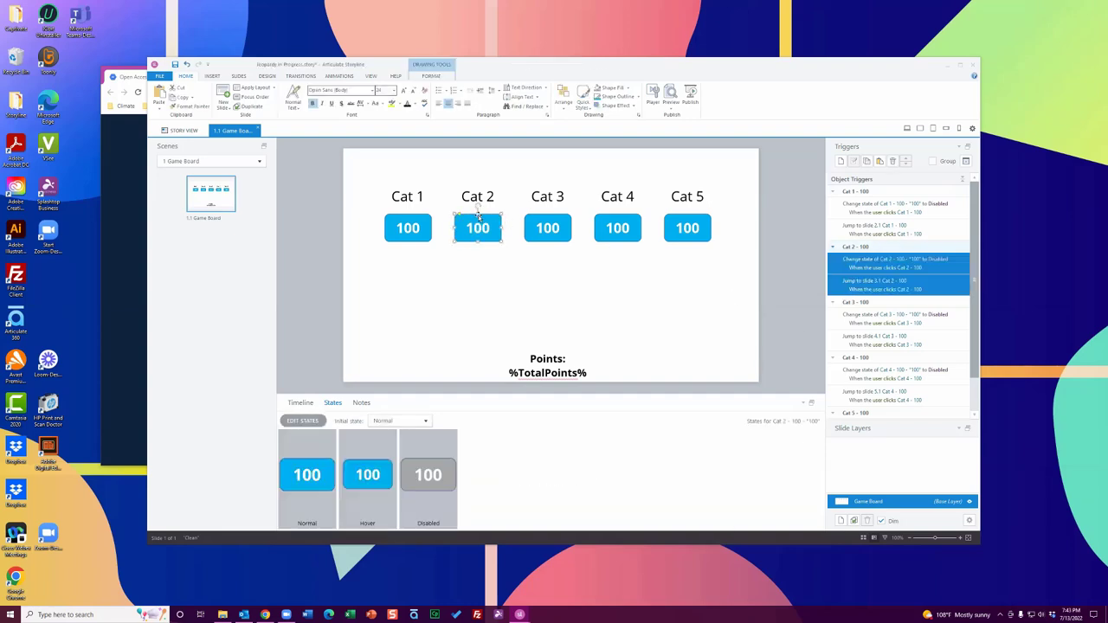
{"action": "key", "text": "ctrl+d"}
{"action": "left_click_drag", "start_coordinate": [488, 221], "coordinate": [557, 291]}
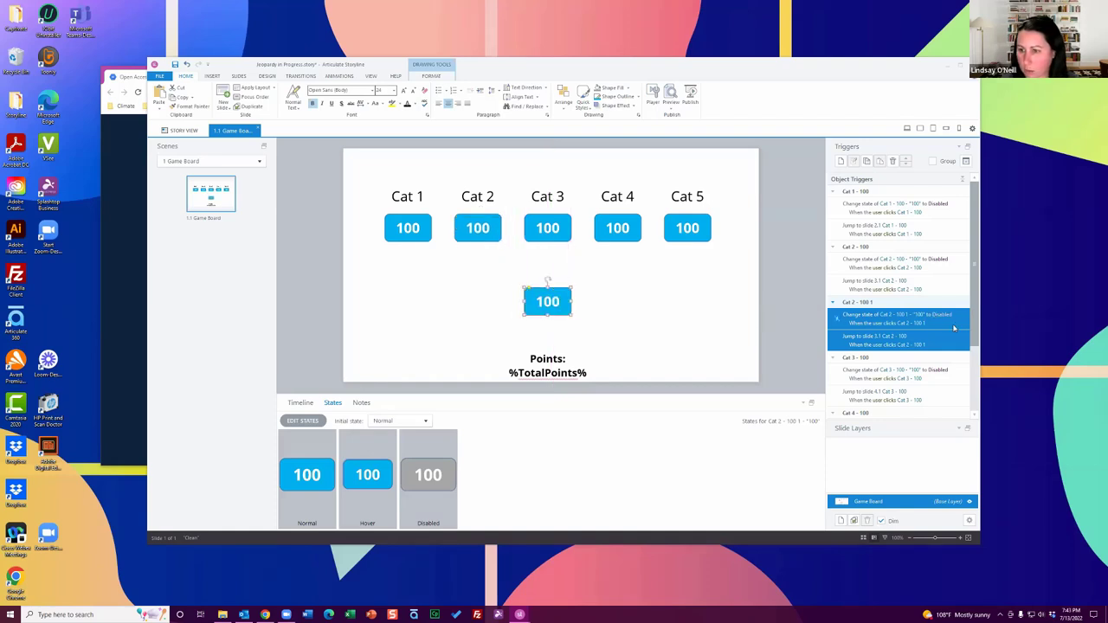
{"action": "left_click", "coordinate": [948, 341]}
{"action": "key", "text": "Delete"}
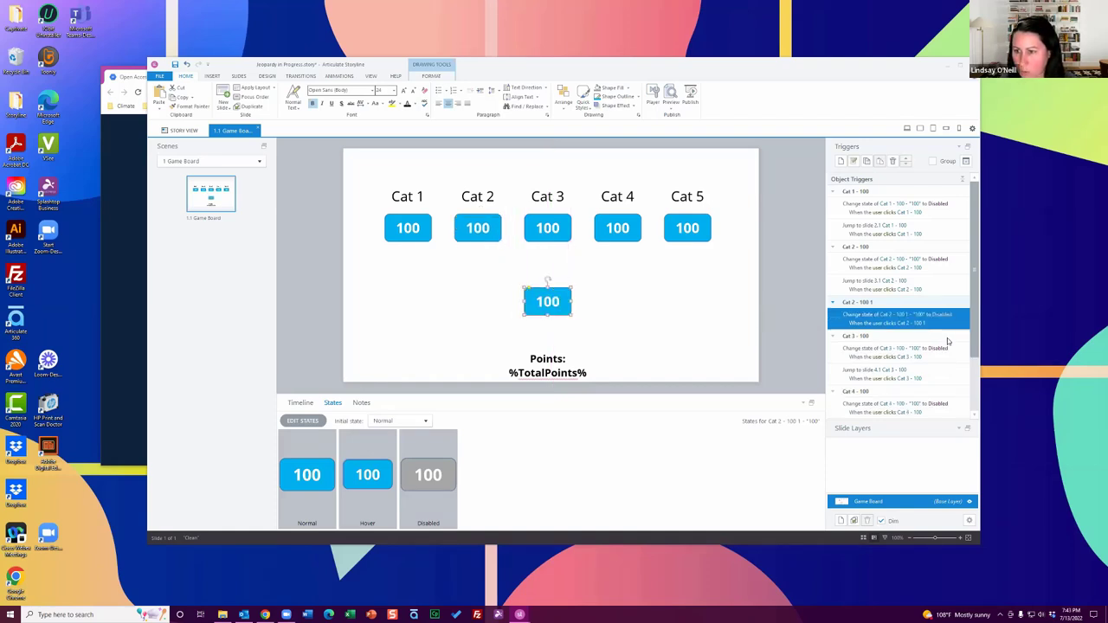
- Rename the duplicated 100 button as Dummy
{"action": "left_click", "coordinate": [301, 403]}
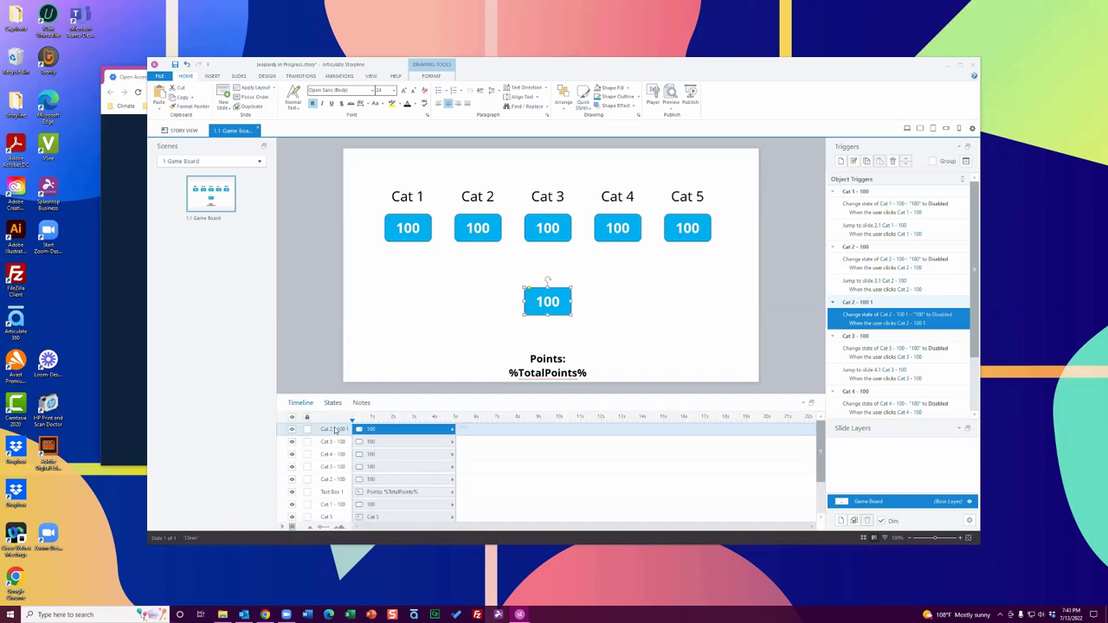
{"action": "double_click", "coordinate": [335, 430]}
{"action": "type", "text": "Dummy"}
{"action": "key", "text": "Return"}
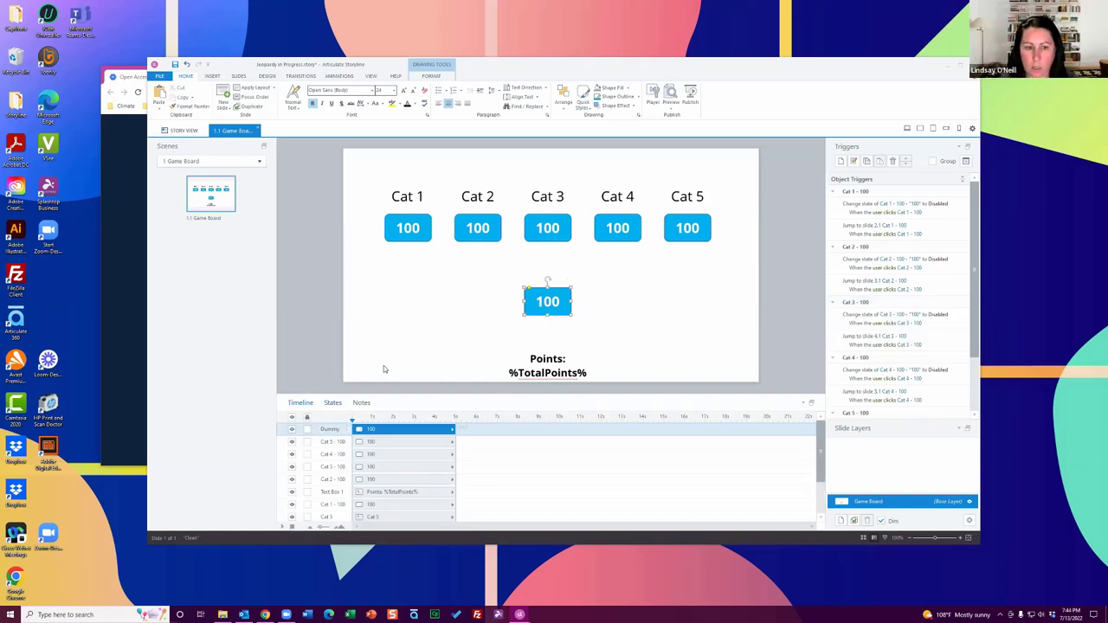
- Examine the Dummy button's Hover and Disabled states and its change-state trigger
{"action": "left_click", "coordinate": [332, 402]}
{"action": "left_click", "coordinate": [363, 481]}
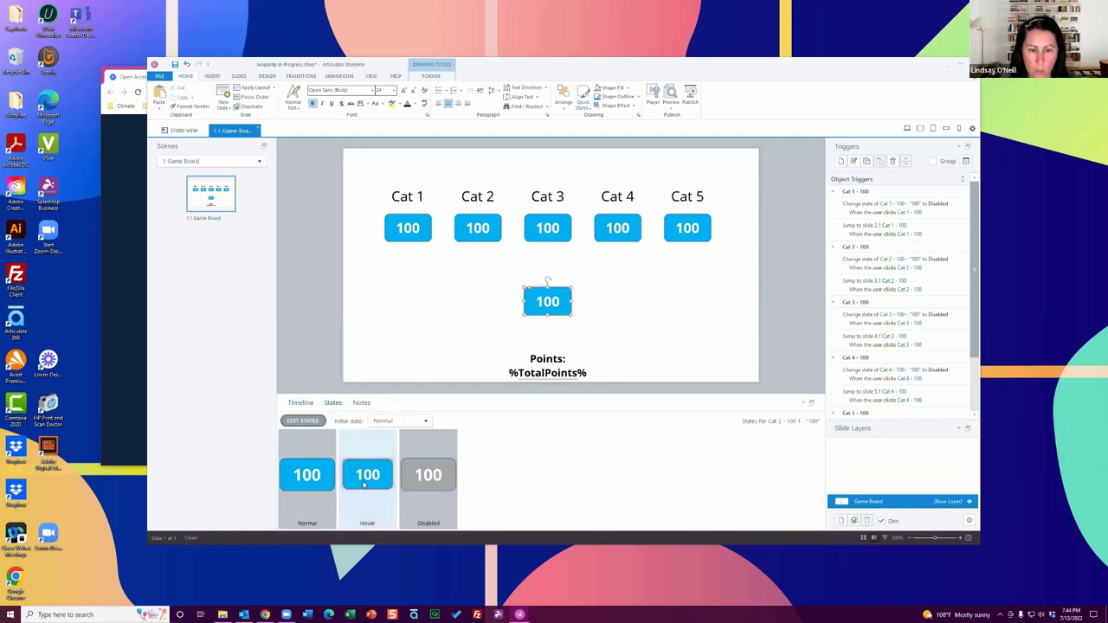
{"action": "left_click", "coordinate": [438, 479]}
{"action": "left_click", "coordinate": [576, 282]}
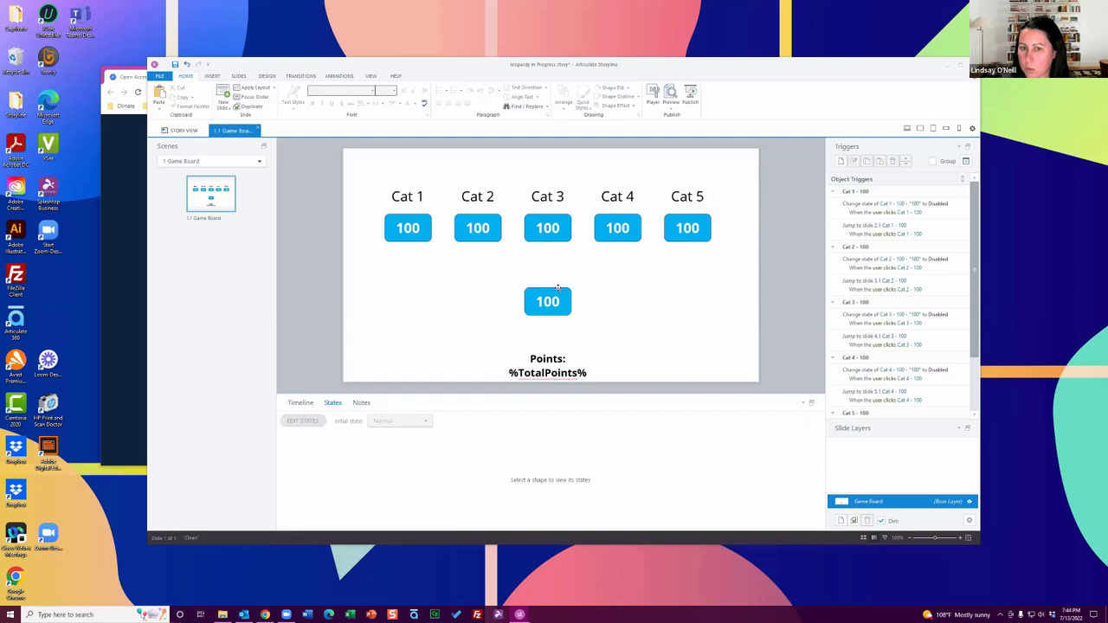
{"action": "left_click", "coordinate": [558, 293]}
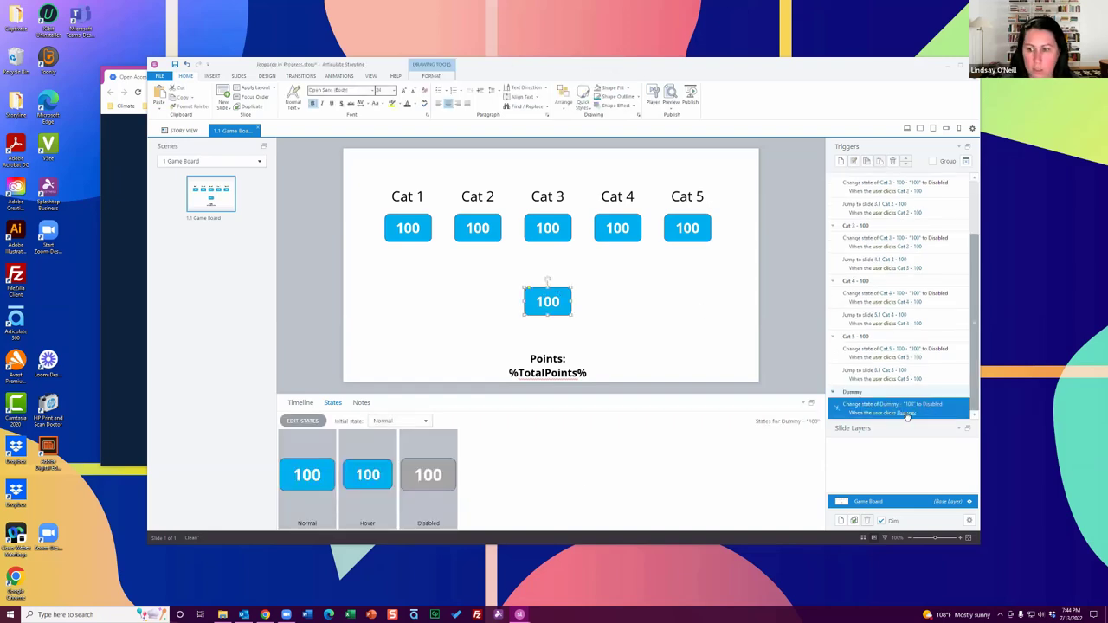
- Preview only this slide to test whether the Dummy button changes to its Disabled state
{"action": "left_click", "coordinate": [672, 106]}
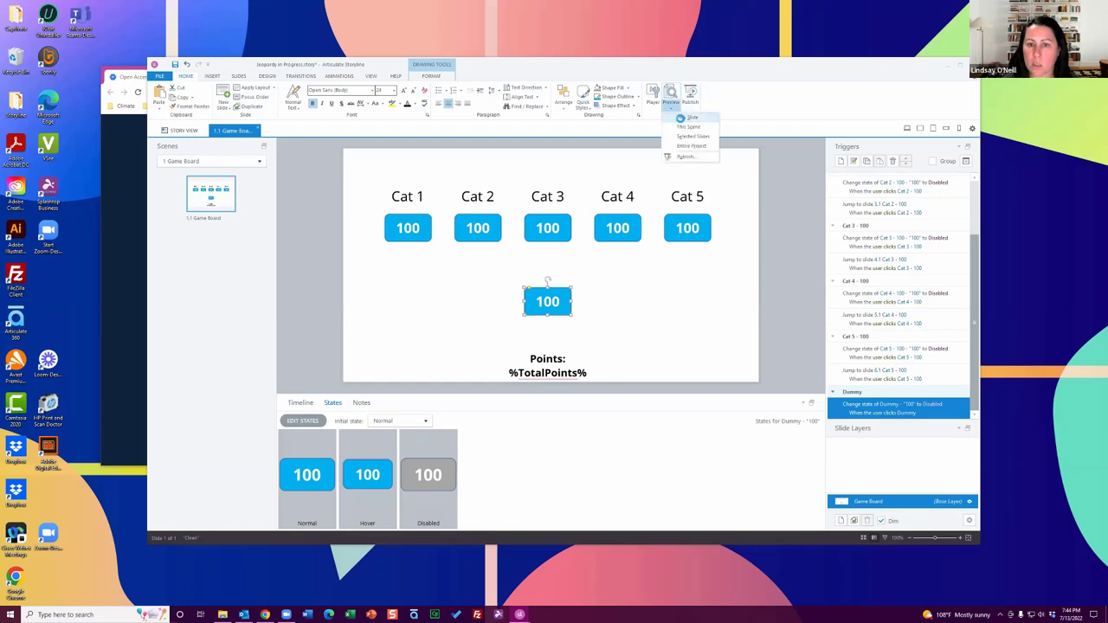
{"action": "left_click", "coordinate": [681, 119]}
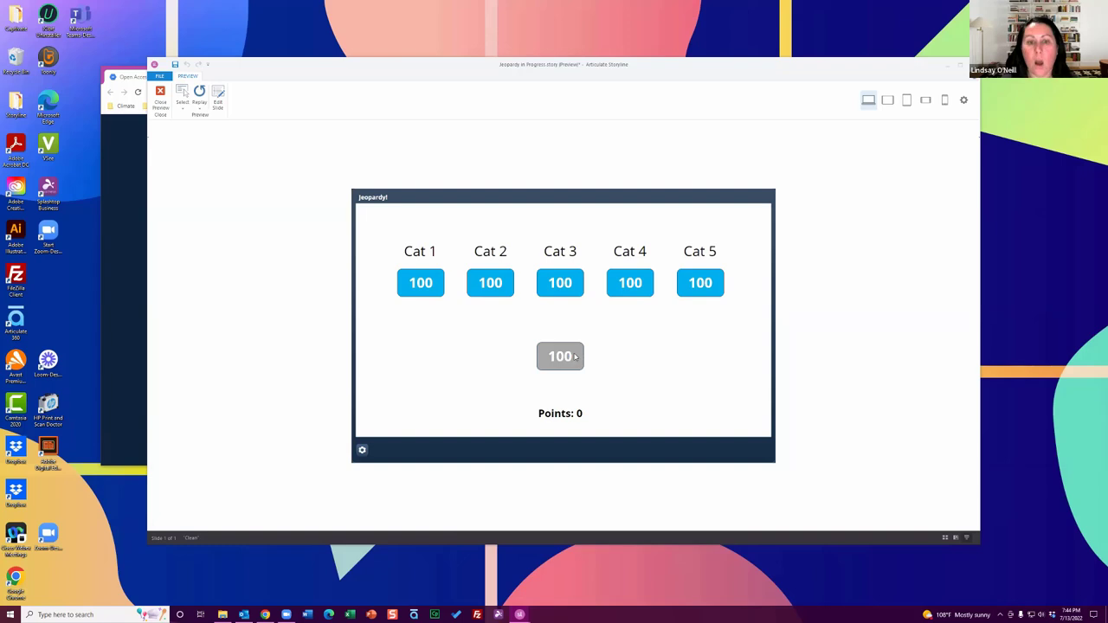
{"action": "left_click", "coordinate": [162, 95]}
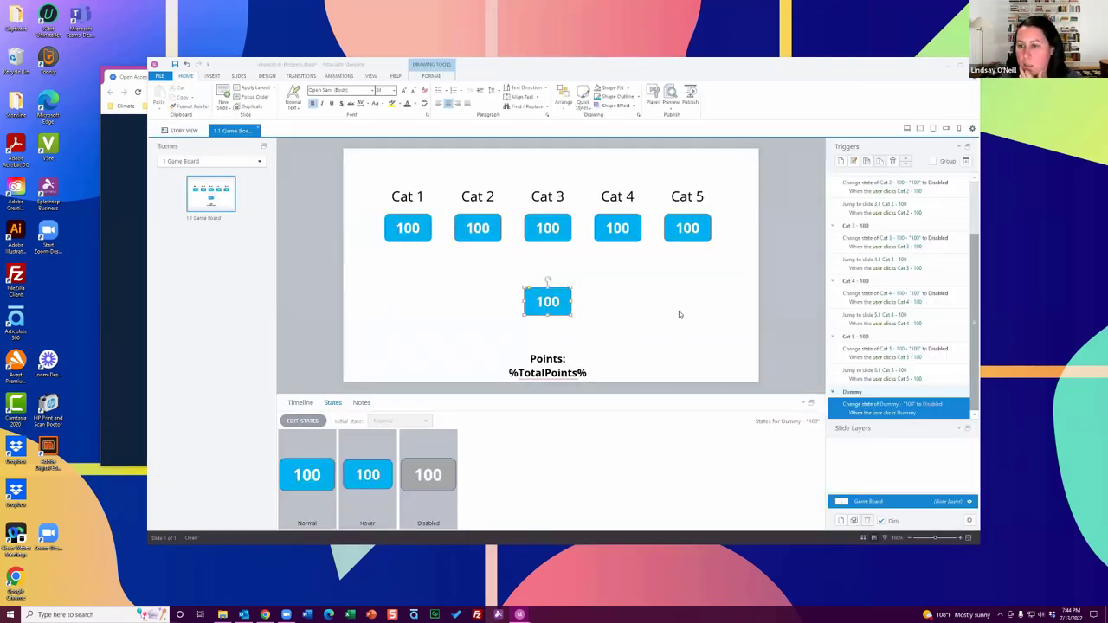
- Set the Game Board slide to Resume saved state when revisiting
{"action": "left_click", "coordinate": [969, 521]}
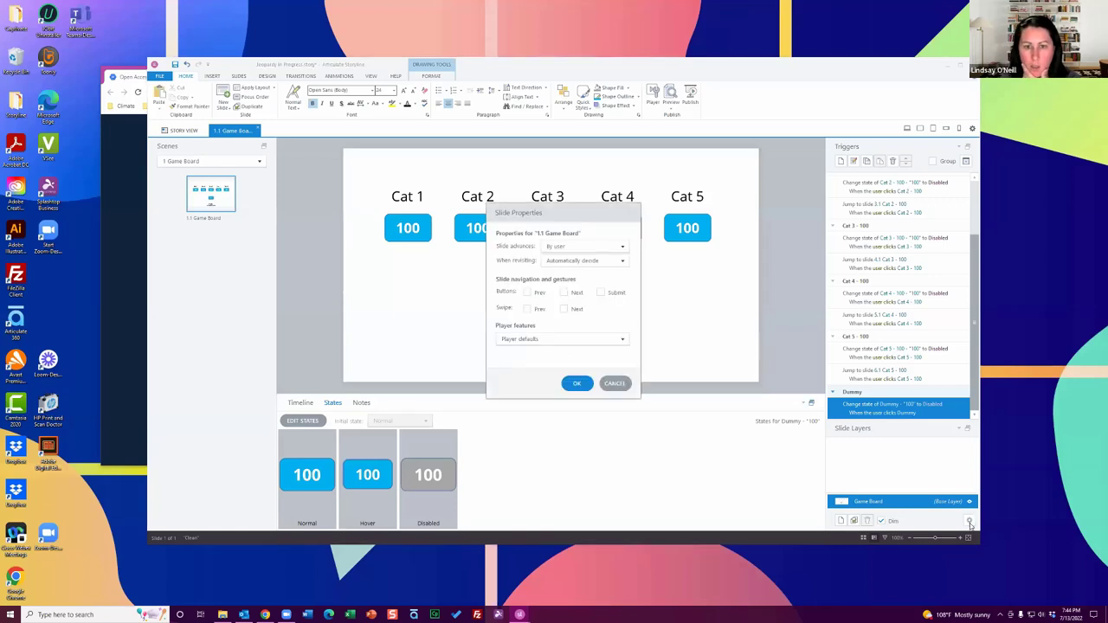
{"action": "left_click", "coordinate": [606, 260]}
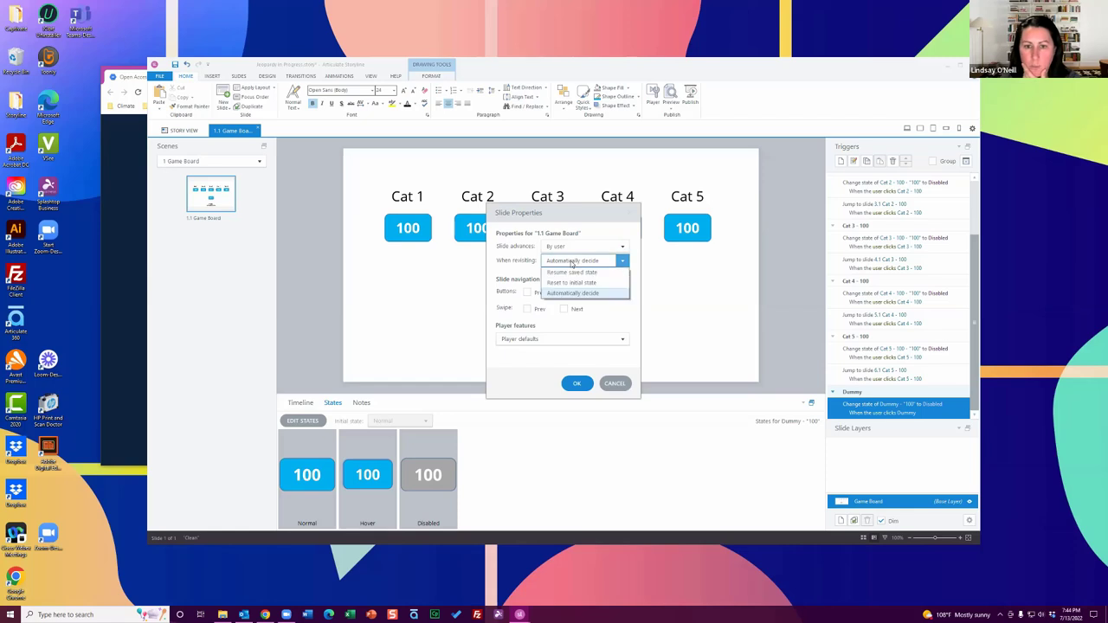
{"action": "left_click", "coordinate": [570, 273]}
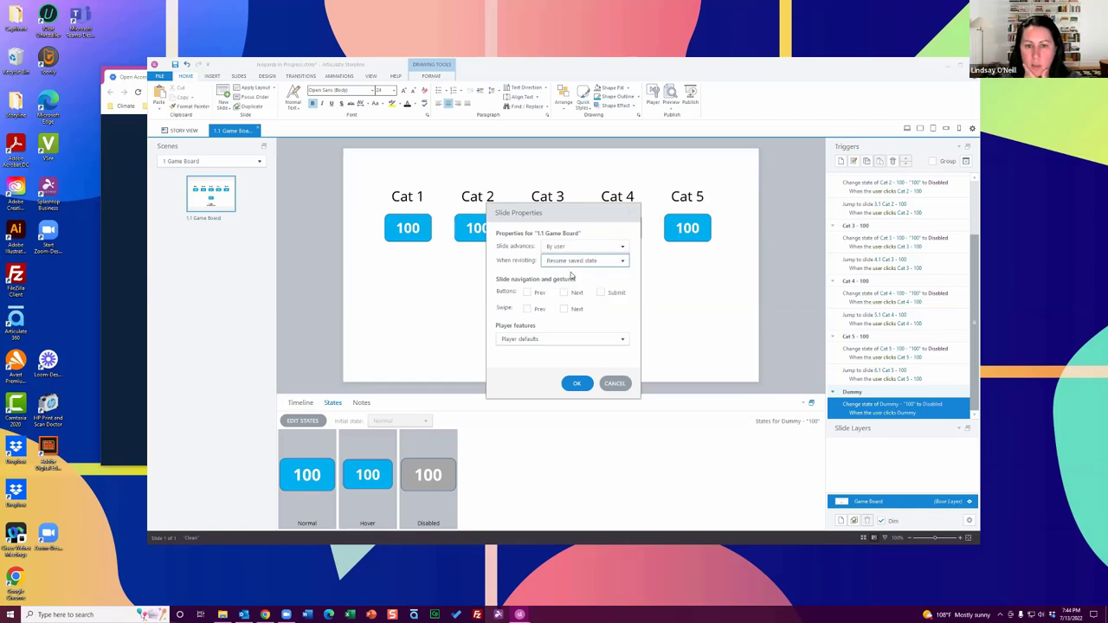
{"action": "left_click", "coordinate": [577, 384]}
{"action": "left_click", "coordinate": [642, 312]}
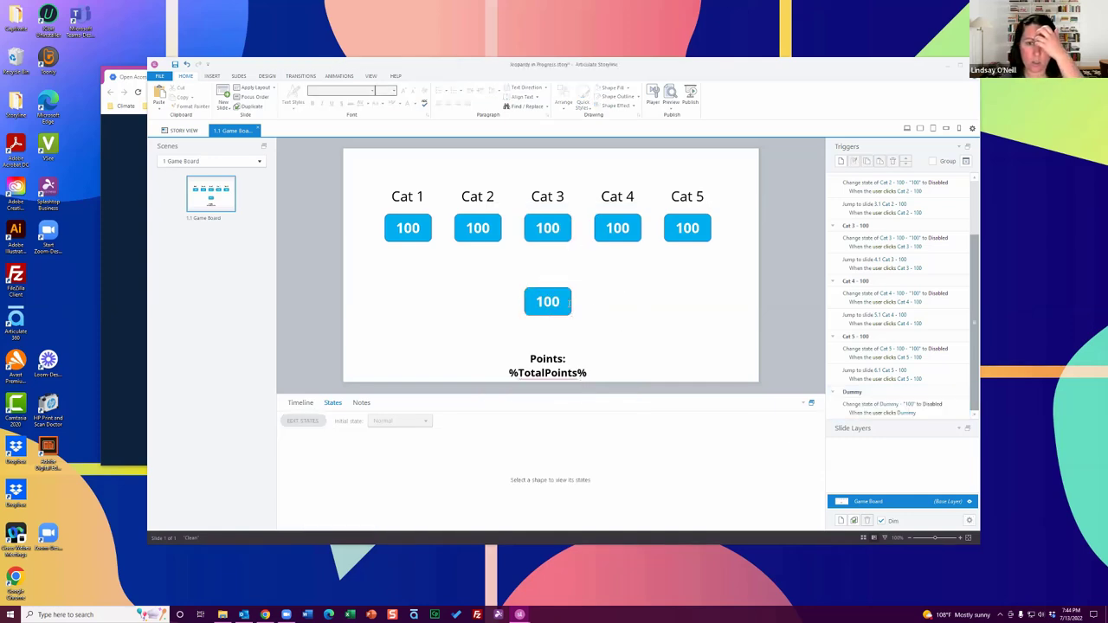
- Review the board buttons' triggers, then preview the game, testing the Dummy button and answering the Cat 3 100 question with Blue before returning
{"action": "left_click", "coordinate": [555, 290]}
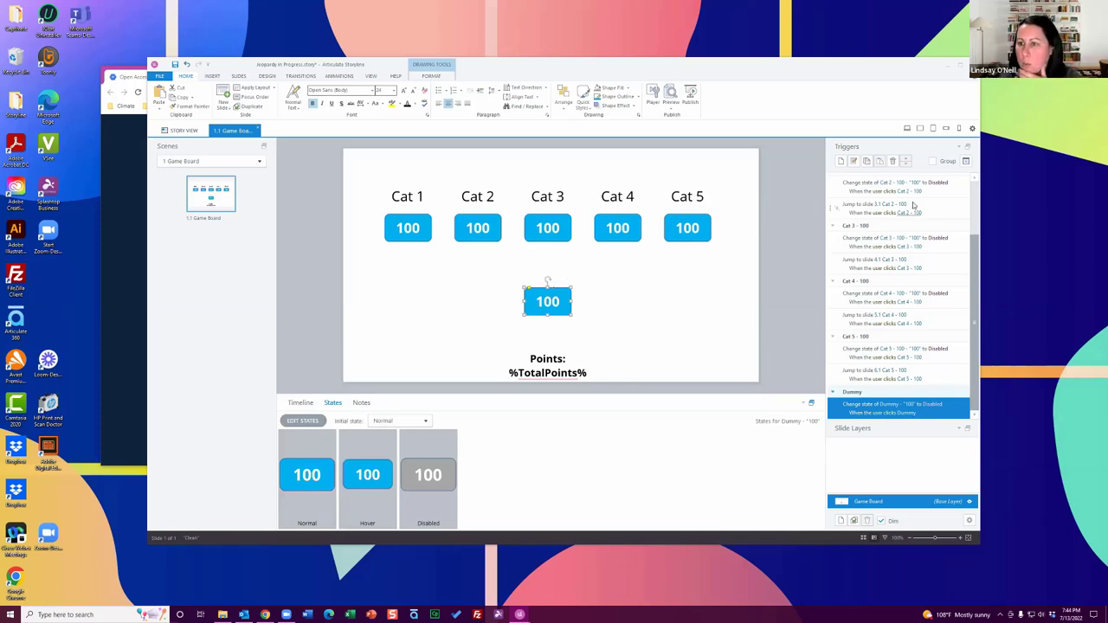
{"action": "scroll", "coordinate": [941, 218], "scroll_direction": "up", "scroll_amount": 3}
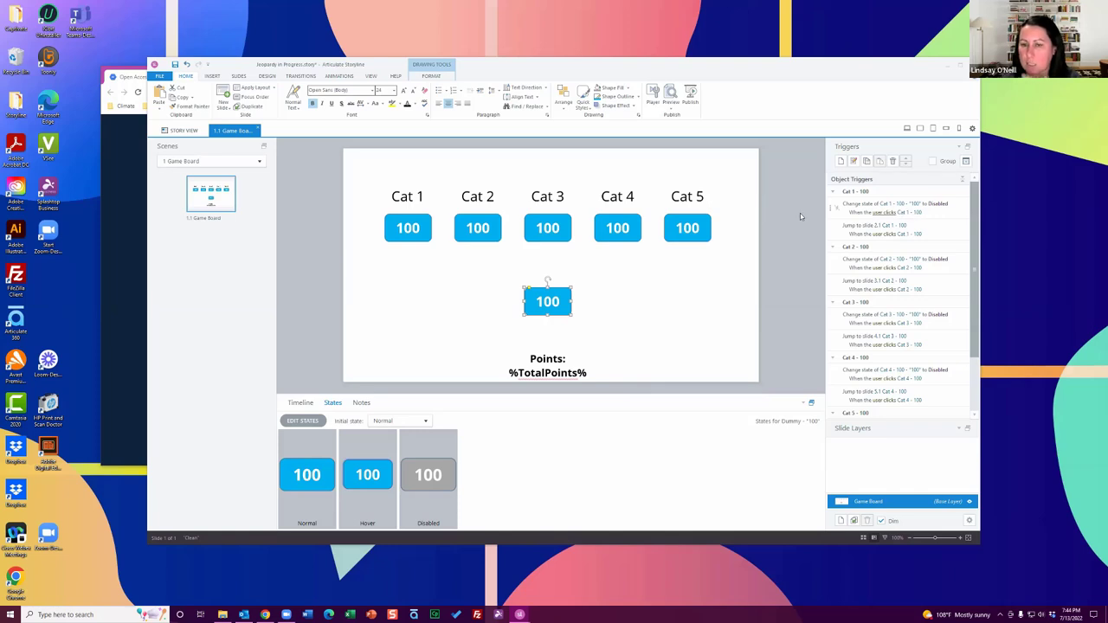
{"action": "left_click", "coordinate": [784, 243]}
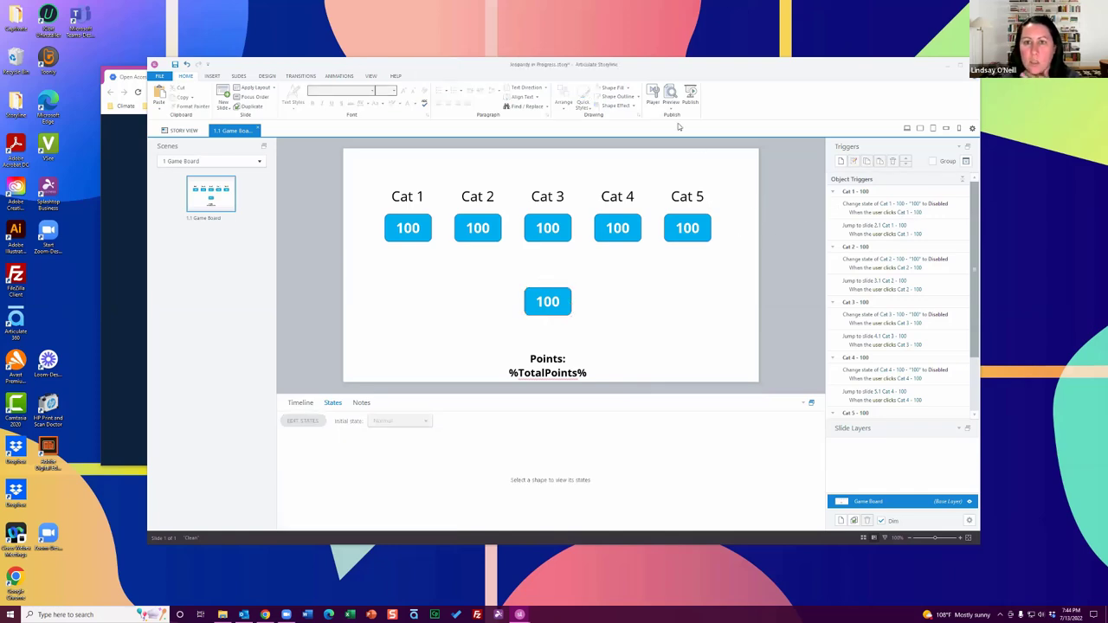
{"action": "left_click", "coordinate": [670, 95]}
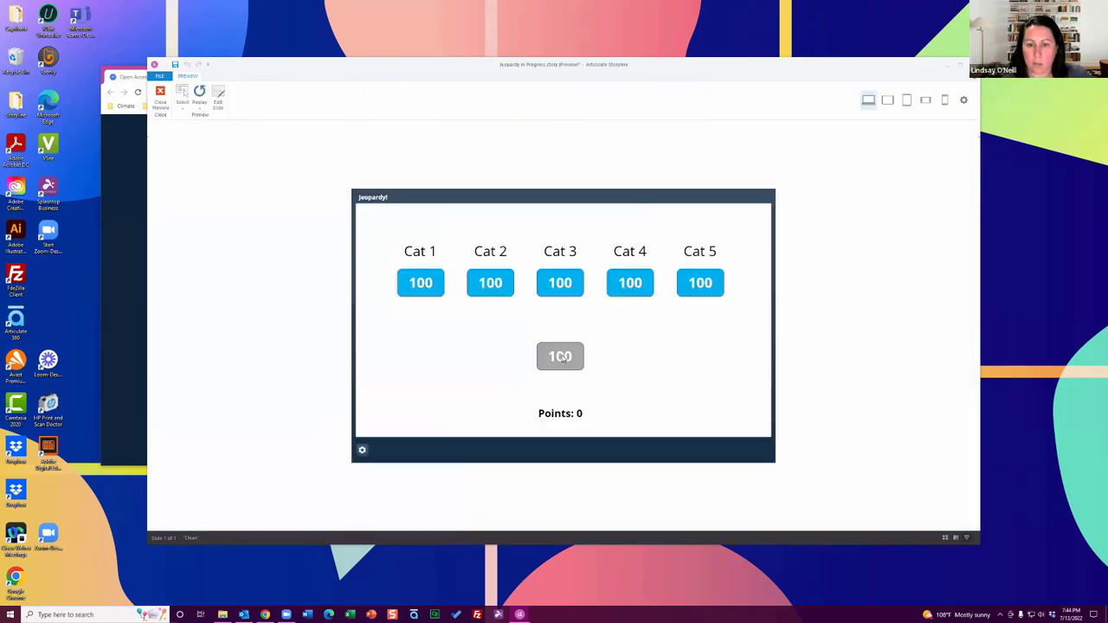
{"action": "left_click", "coordinate": [567, 291]}
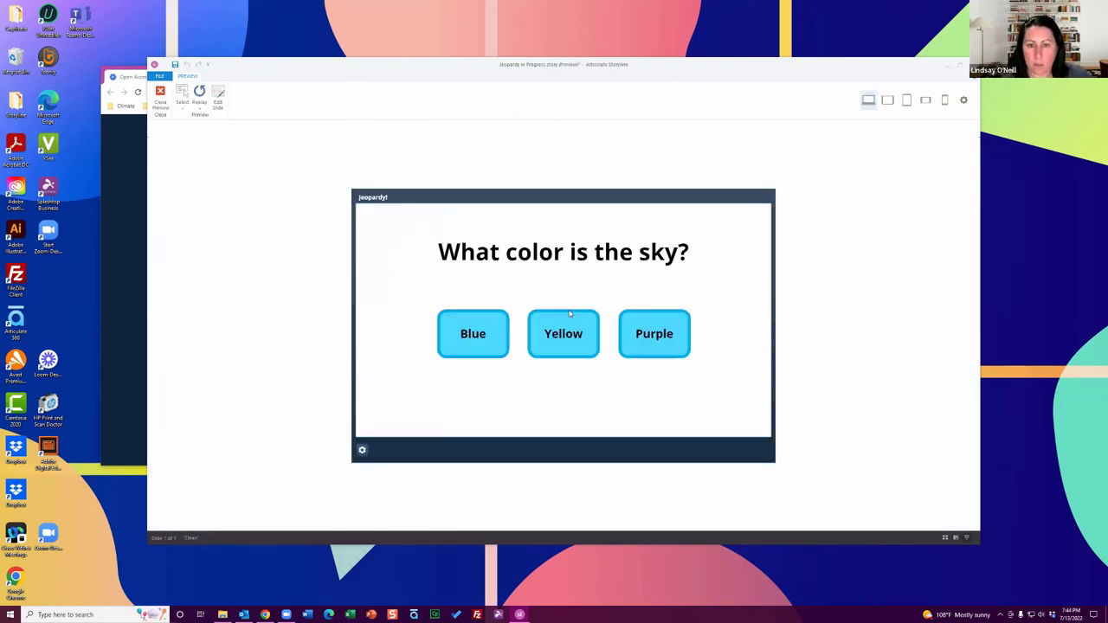
{"action": "left_click", "coordinate": [471, 330]}
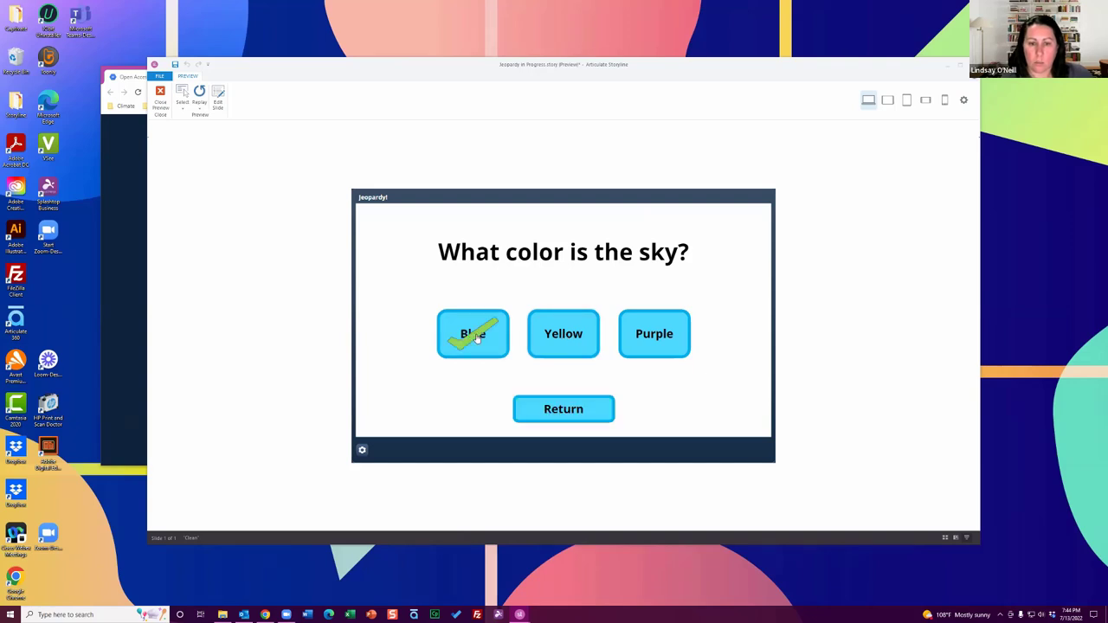
{"action": "left_click", "coordinate": [546, 408]}
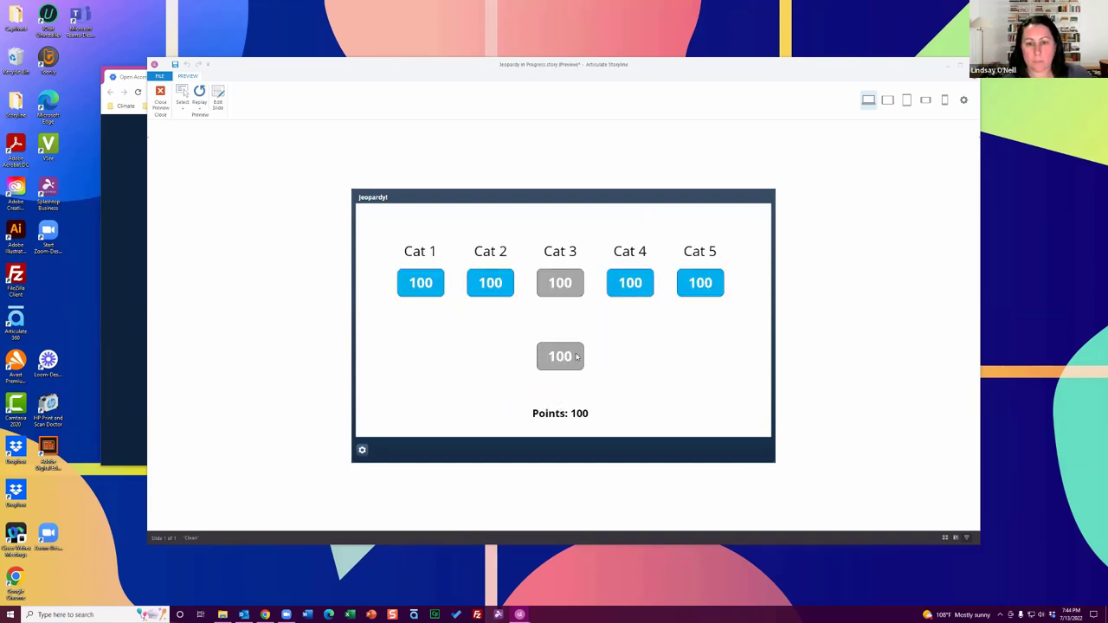
- Close the preview and examine the Game Board slide's When revisiting options, keeping Resume saved state
{"action": "left_click", "coordinate": [160, 97]}
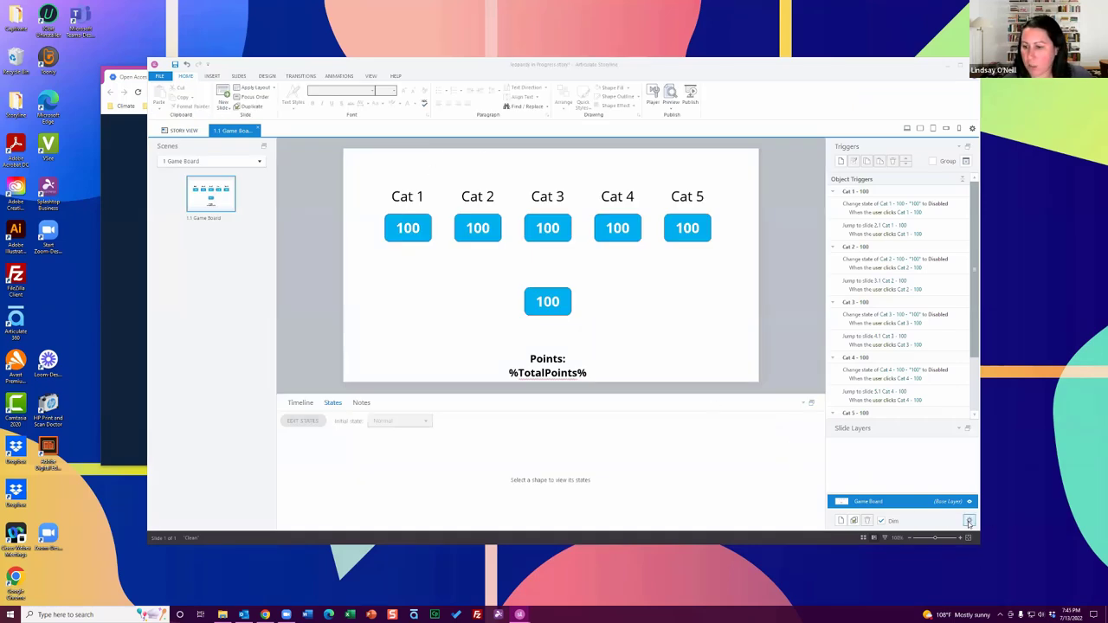
{"action": "left_click", "coordinate": [969, 520]}
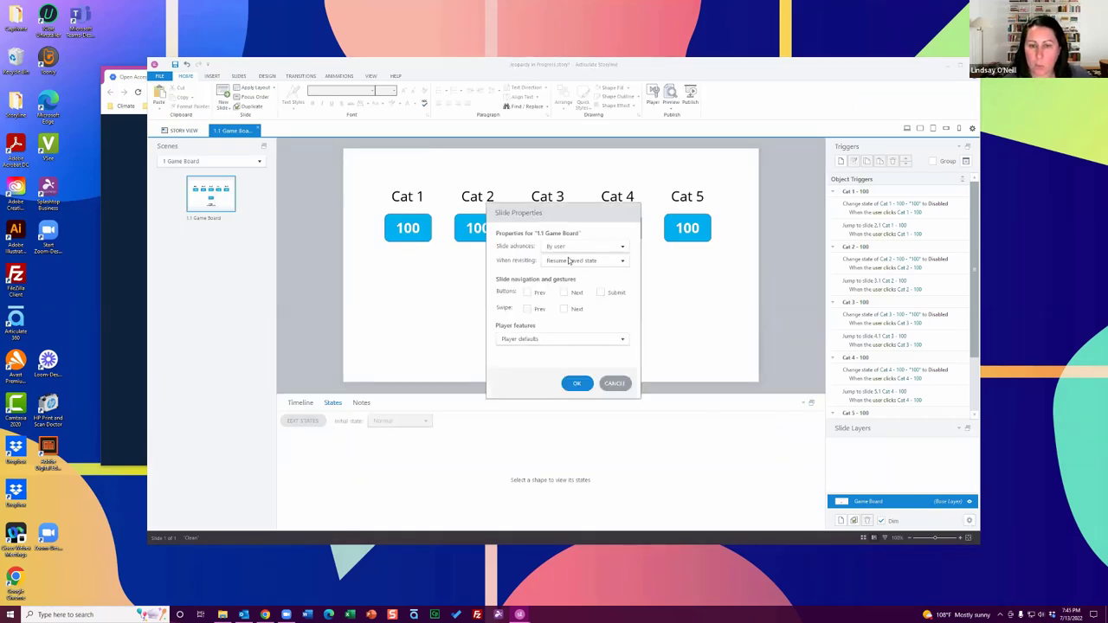
{"action": "left_click", "coordinate": [623, 260]}
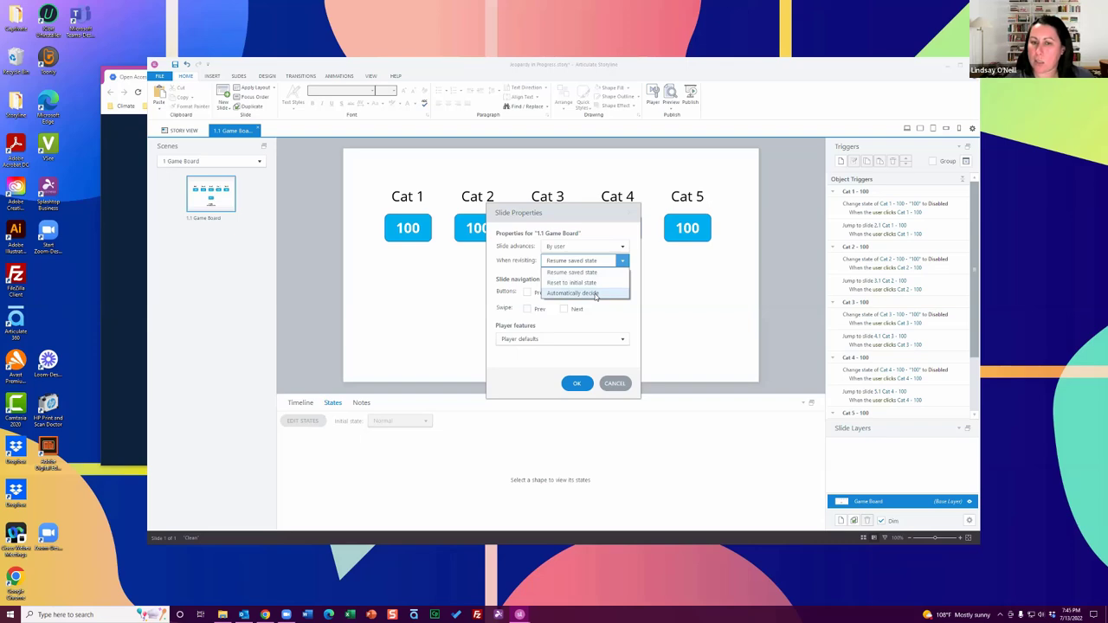
{"action": "left_click", "coordinate": [517, 256]}
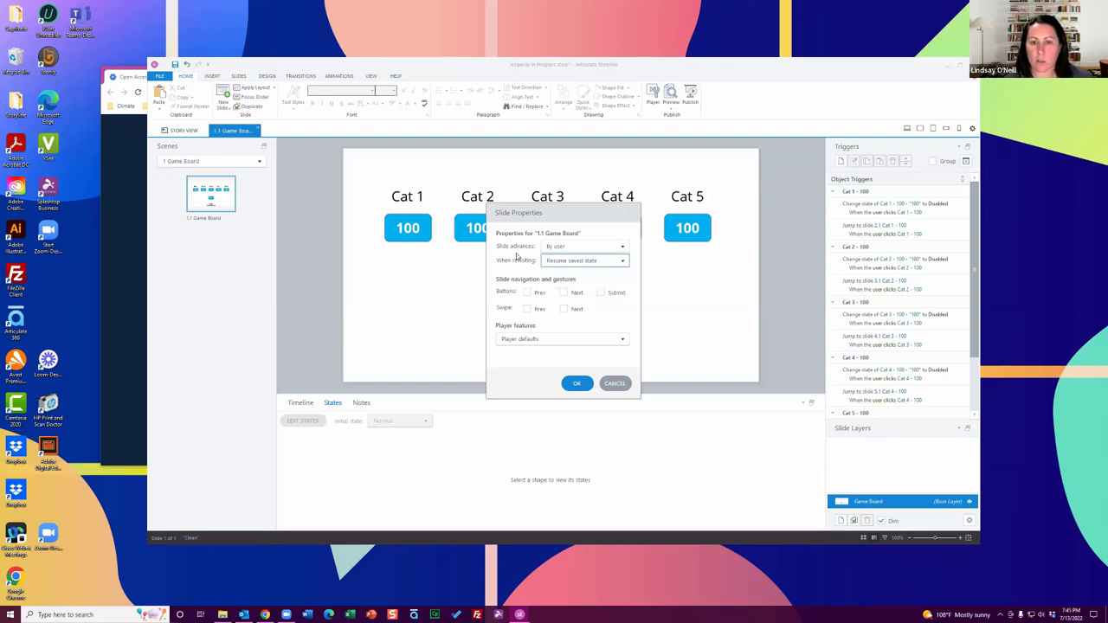
{"action": "left_click", "coordinate": [578, 385]}
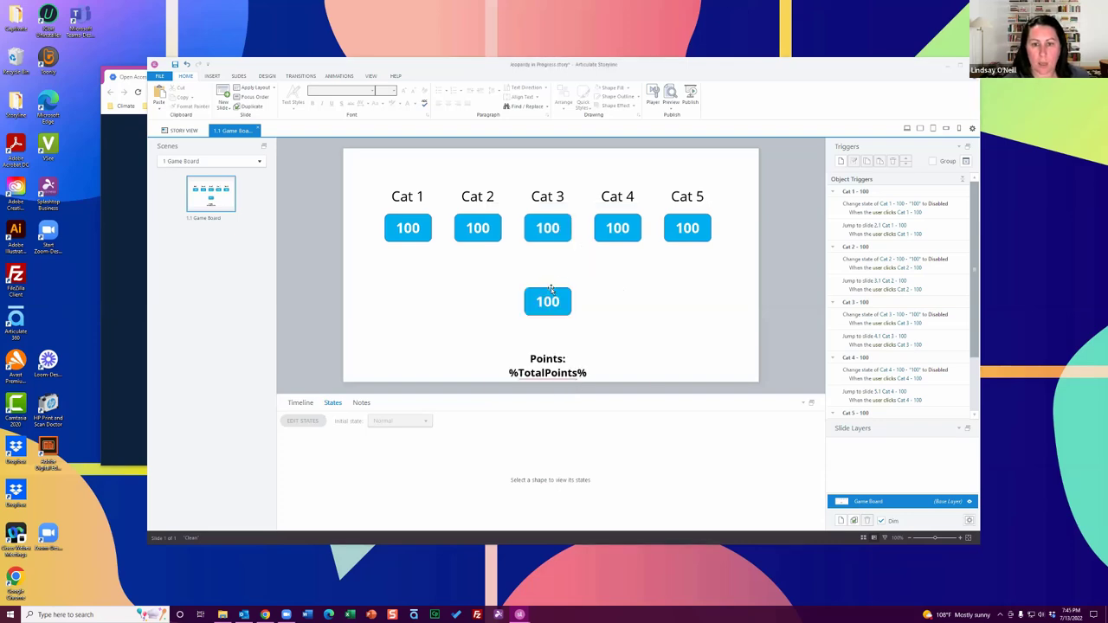
- Delete the Dummy button from the Game Board slide and display the Cat 1 100 button's states
{"action": "left_click", "coordinate": [550, 293]}
{"action": "key", "text": "Delete"}
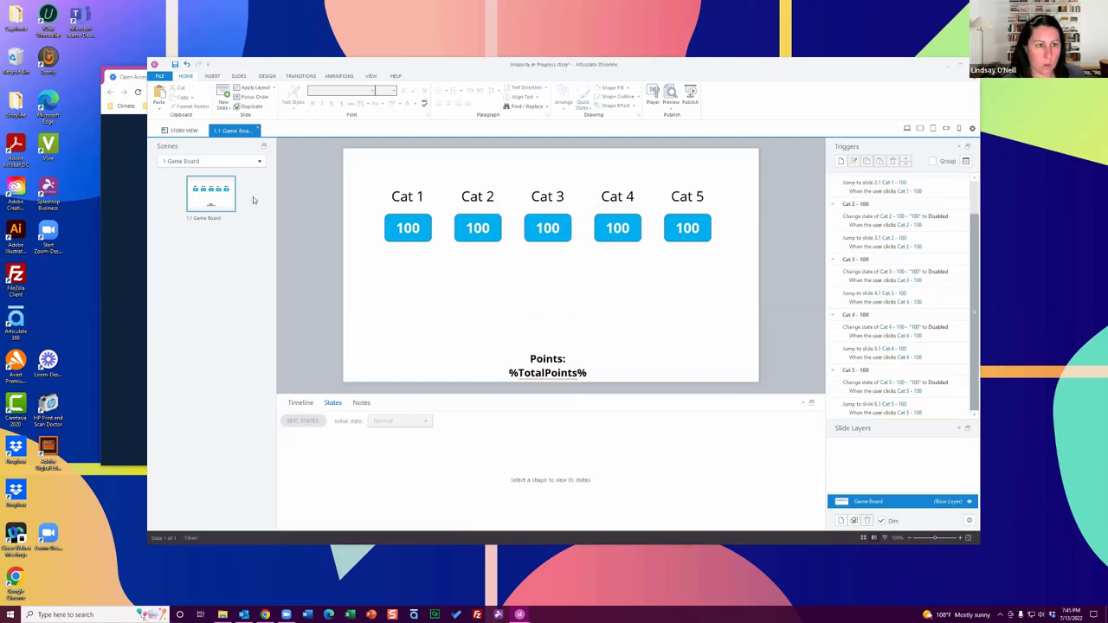
{"action": "left_click", "coordinate": [398, 215]}
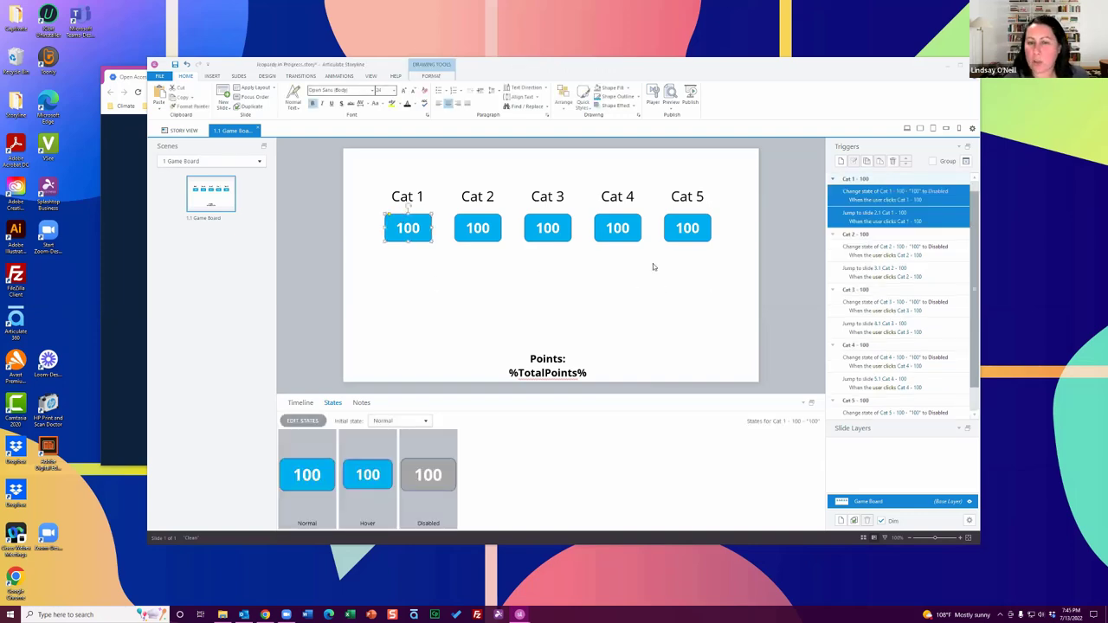
- Review how the five category scenes link to the Game Board in the story overview, and reopen the Game Board slide
{"action": "left_click", "coordinate": [180, 130]}
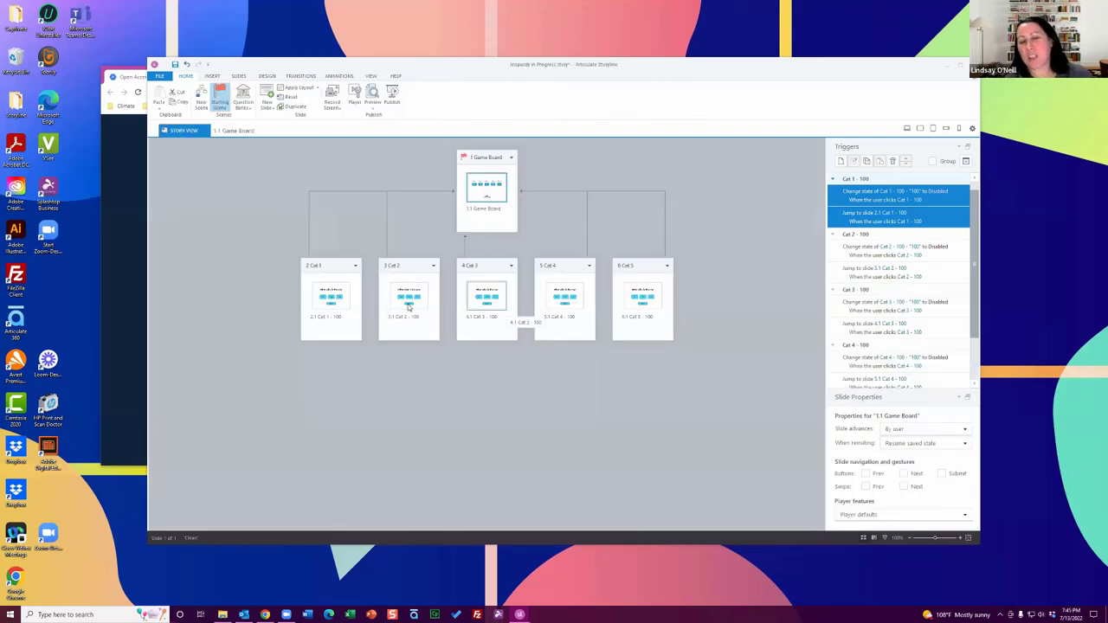
{"action": "left_click", "coordinate": [710, 316]}
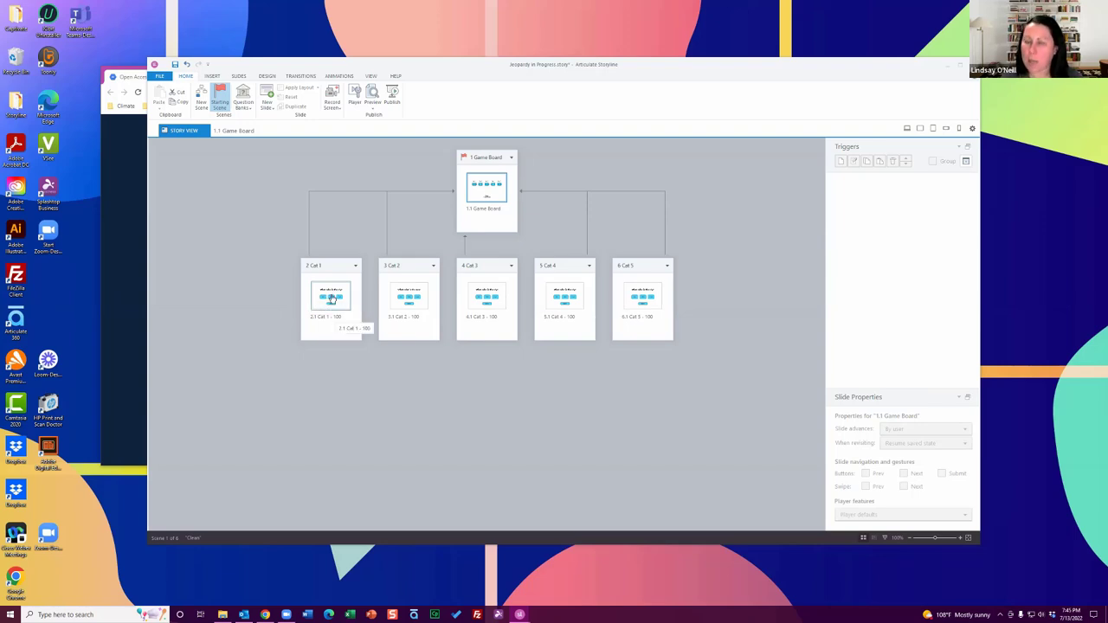
{"action": "left_click", "coordinate": [224, 132]}
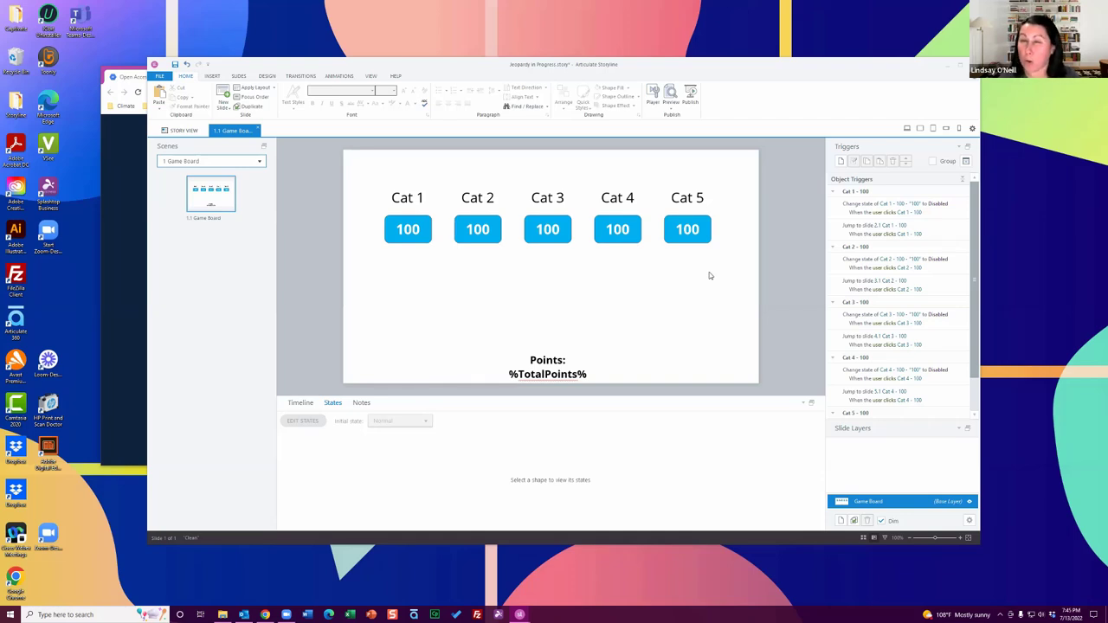
{"action": "left_click", "coordinate": [182, 130]}
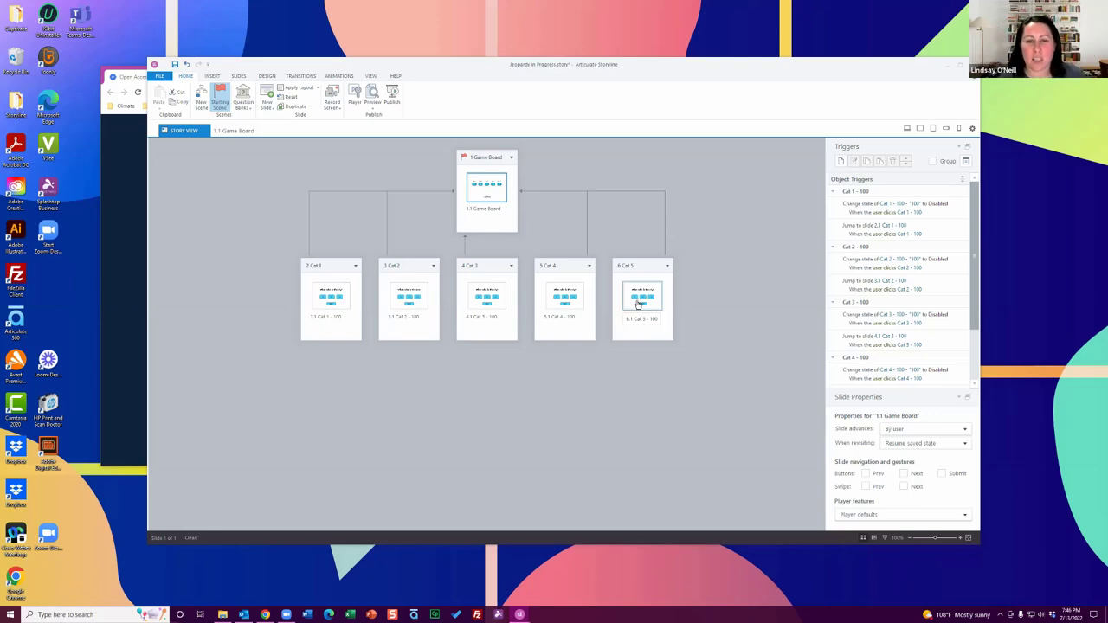
{"action": "left_click", "coordinate": [721, 366]}
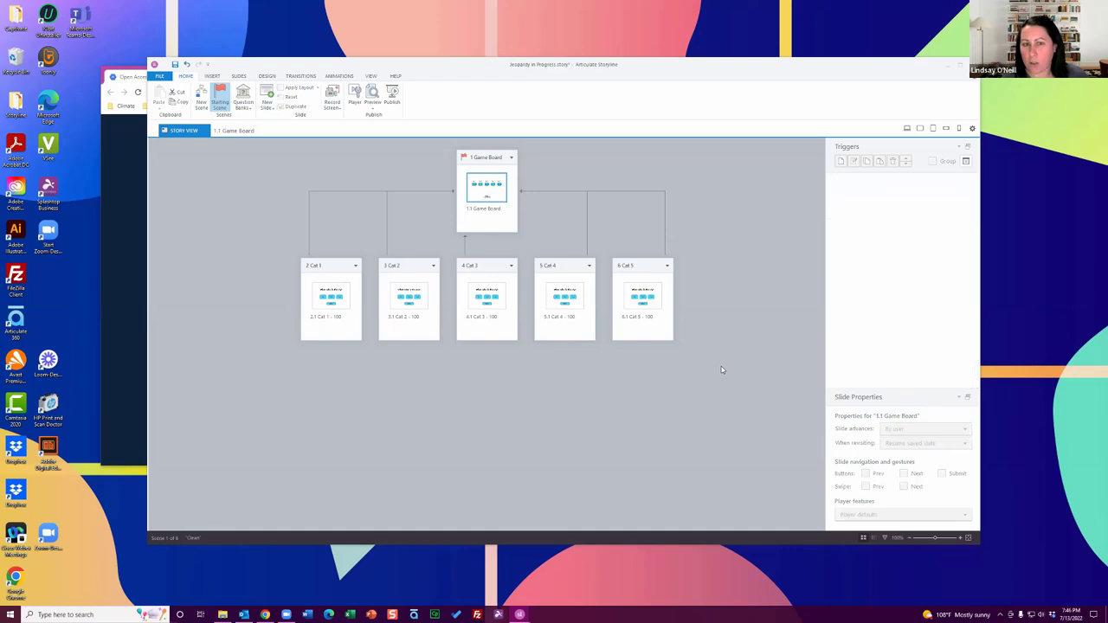
{"action": "left_click", "coordinate": [234, 130]}
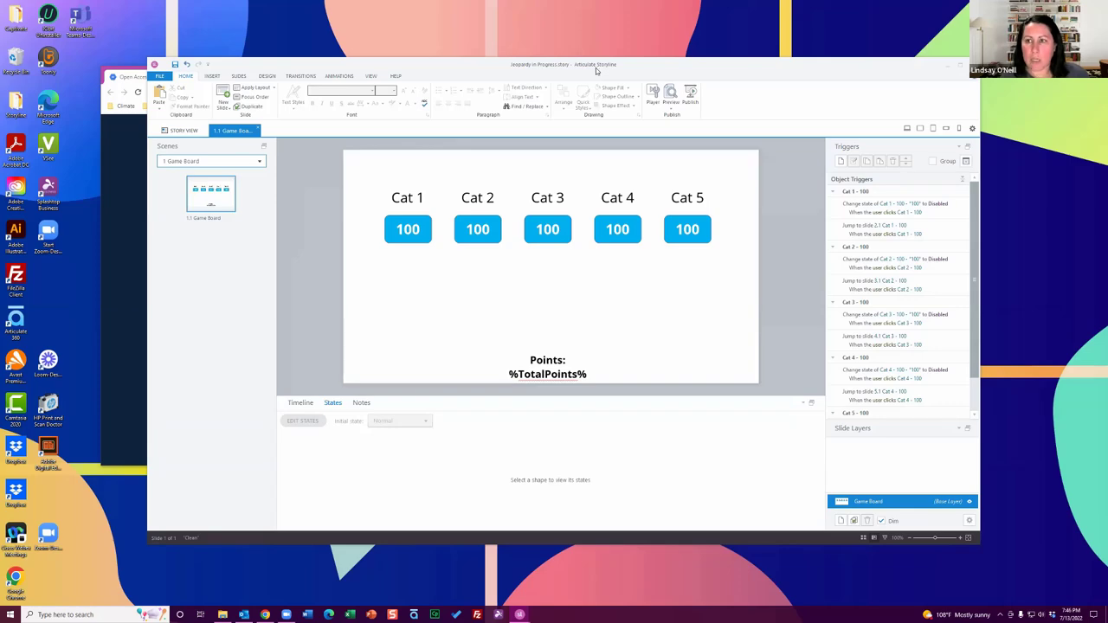
- Switch to File Explorer and open the Downloads folder inside Jeopardy Game
{"action": "key", "text": "super+e"}
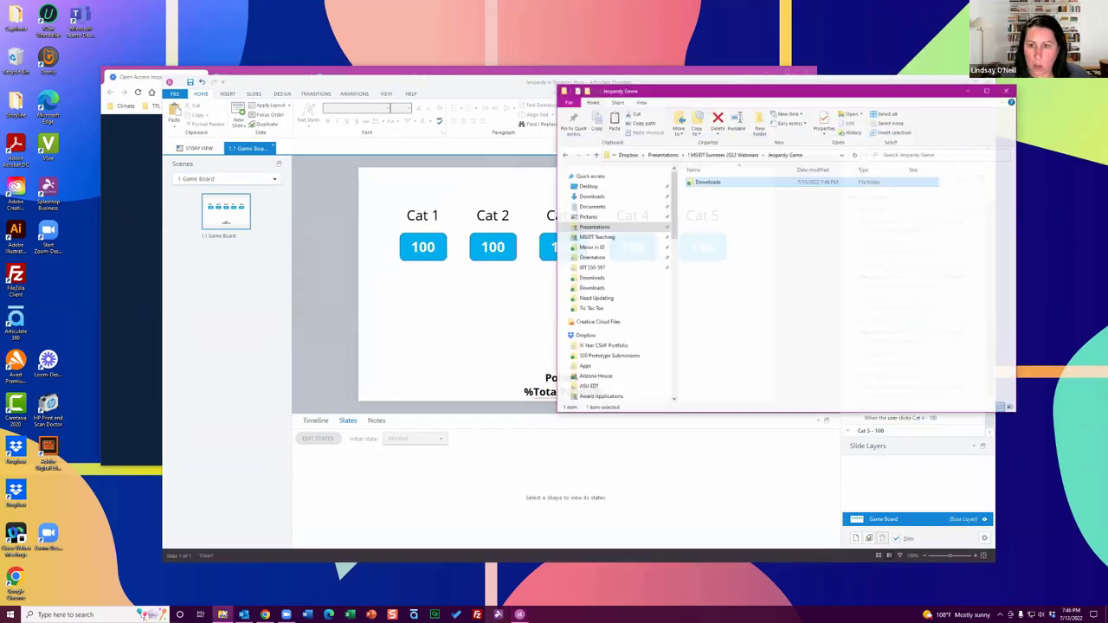
{"action": "double_click", "coordinate": [736, 172]}
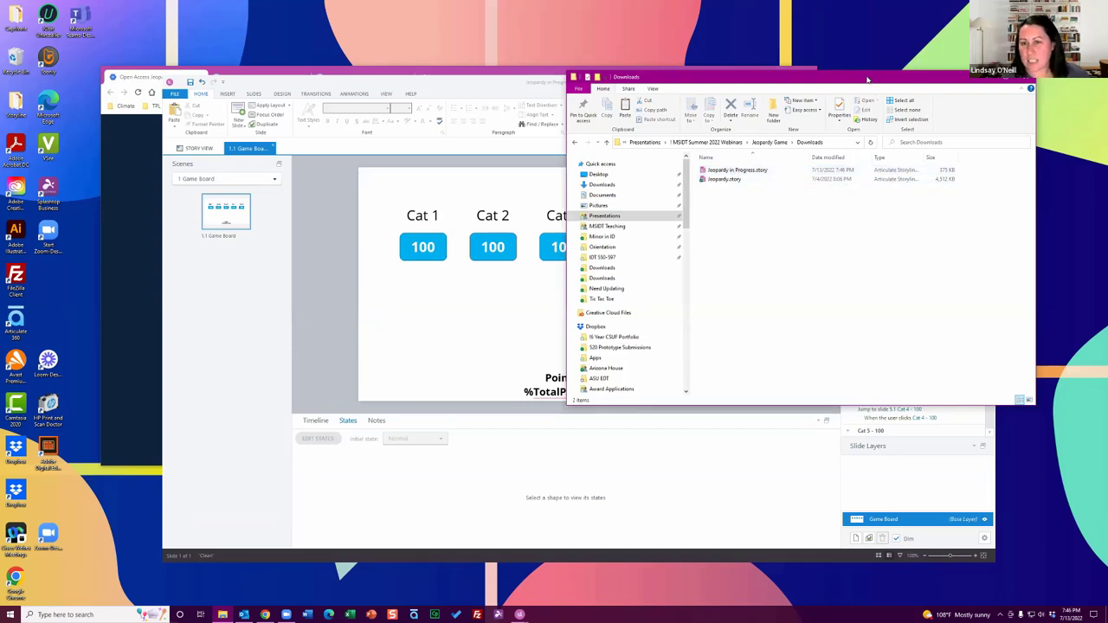
{"action": "left_click_drag", "start_coordinate": [798, 78], "coordinate": [722, 75]}
- Try to rename Jeopardy.story as "Jeopardy - Built Out Example.story"
{"action": "left_click", "coordinate": [651, 177]}
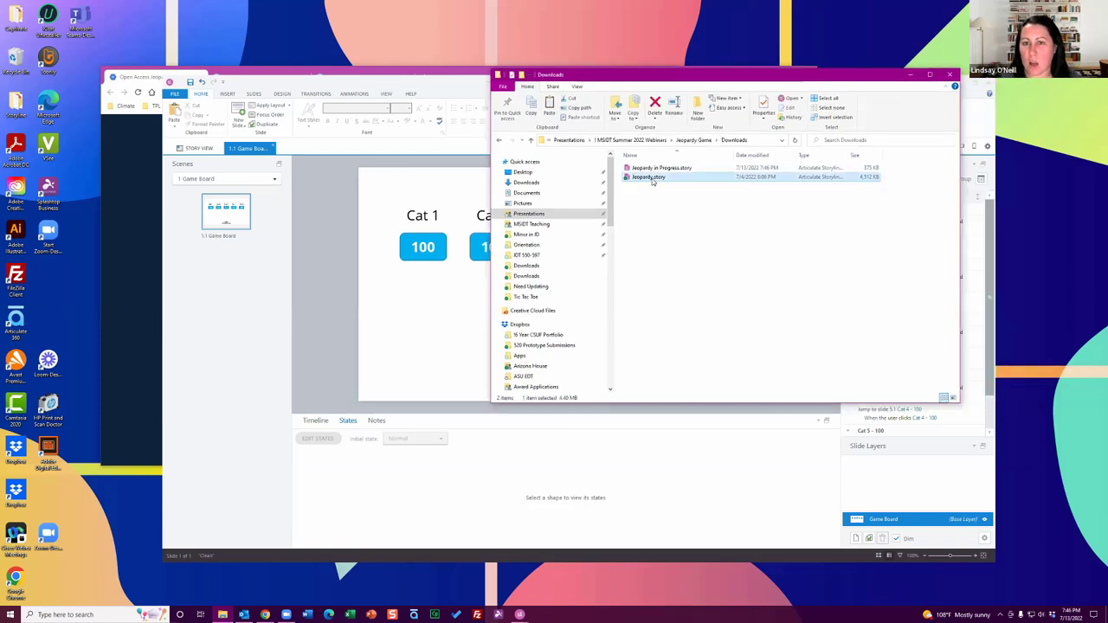
{"action": "left_click", "coordinate": [652, 179]}
{"action": "key", "text": "Right"}
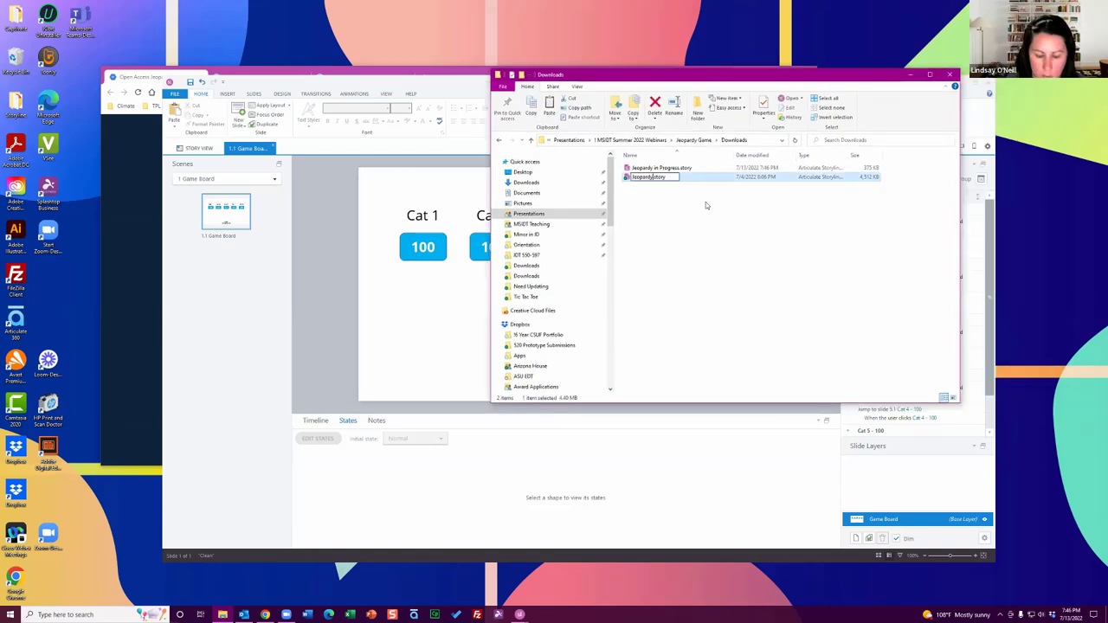
{"action": "type", "text": "- Built C"}
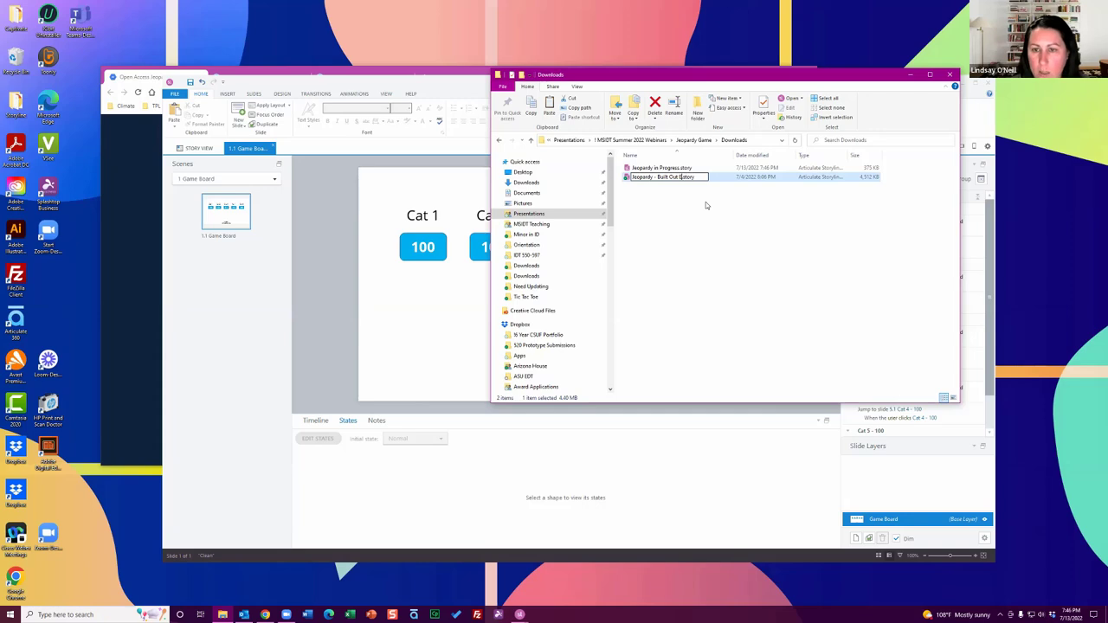
{"action": "key", "text": "Return"}
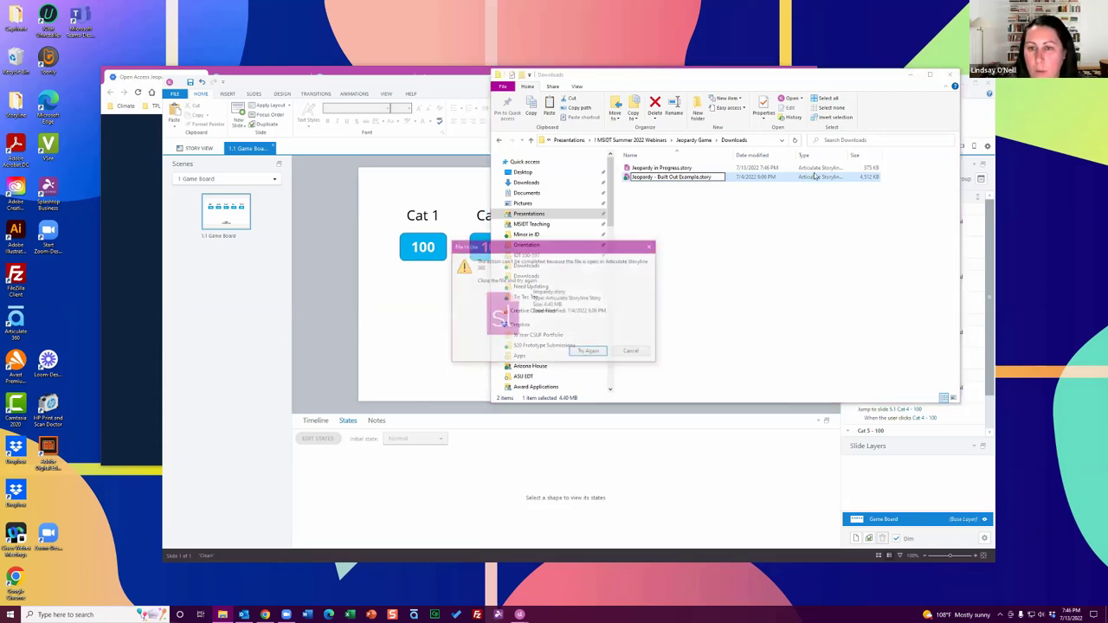
{"action": "left_click", "coordinate": [632, 351]}
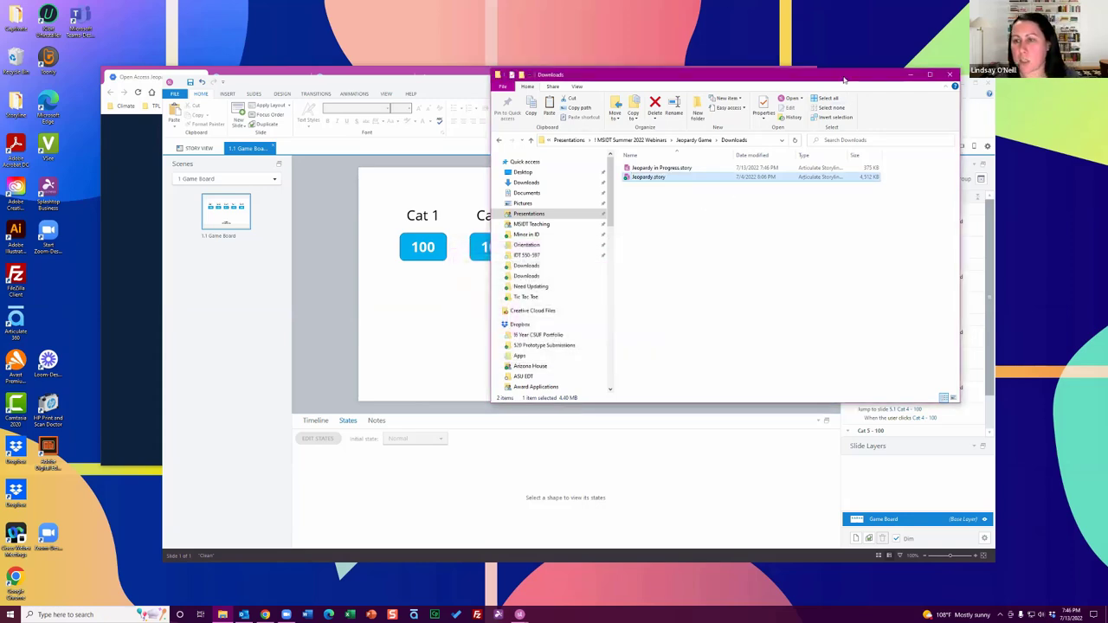
- Minimize the open windows to show the Open Access Jeopardy game in the browser, and return to the Jeopardy in Progress project in Storyline
{"action": "left_click_drag", "start_coordinate": [844, 74], "coordinate": [887, 152]}
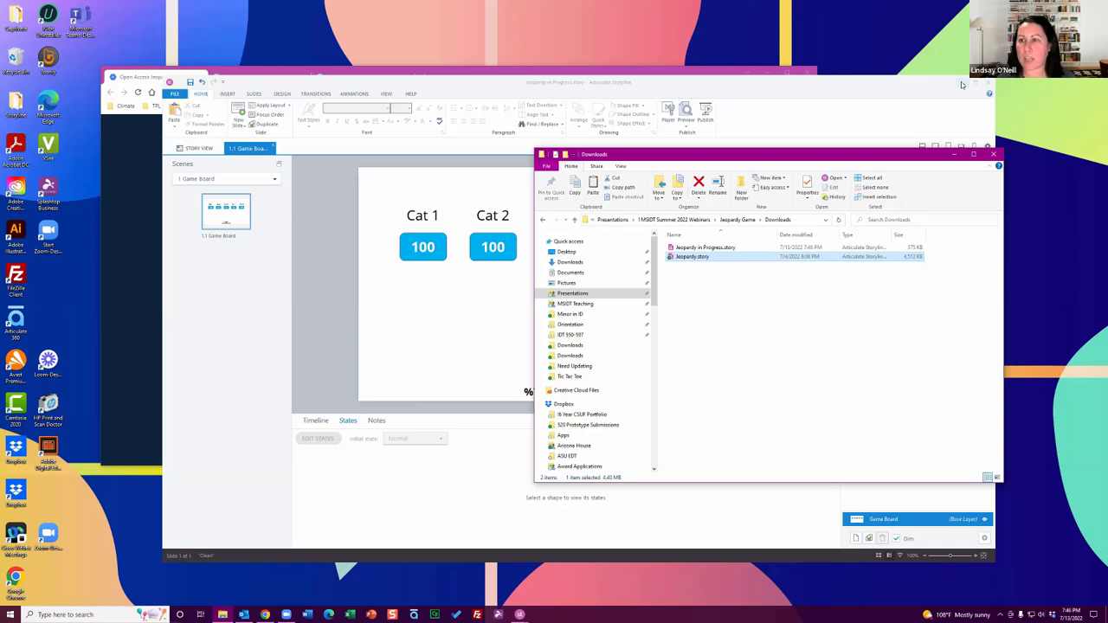
{"action": "left_click", "coordinate": [961, 84]}
{"action": "left_click", "coordinate": [953, 154]}
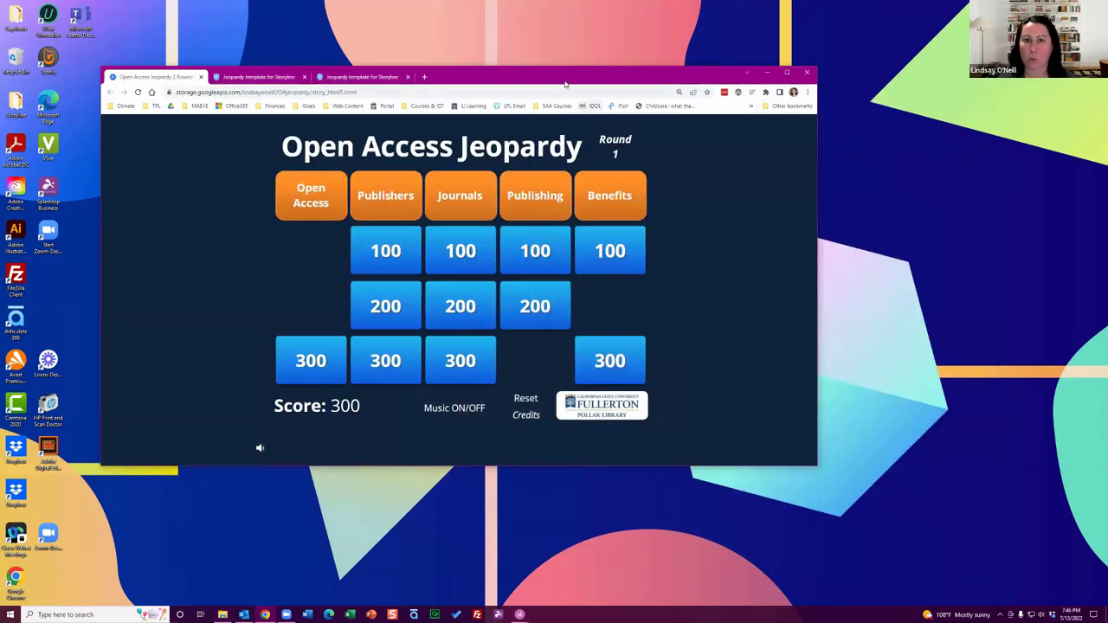
{"action": "left_click_drag", "start_coordinate": [565, 83], "coordinate": [638, 81]}
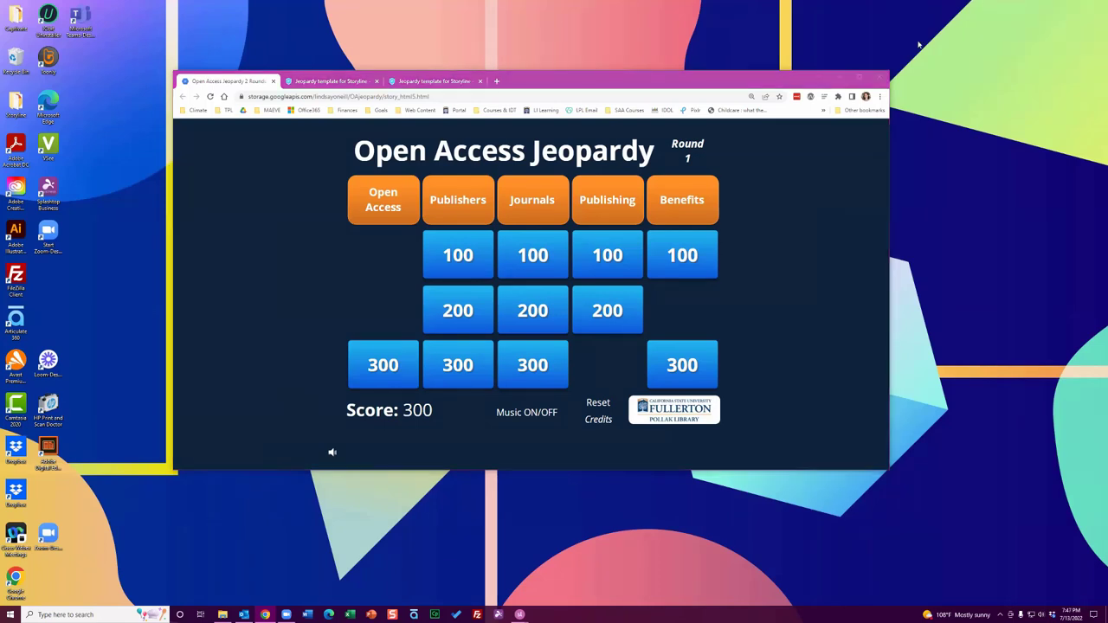
{"action": "mouse_move", "coordinate": [519, 613]}
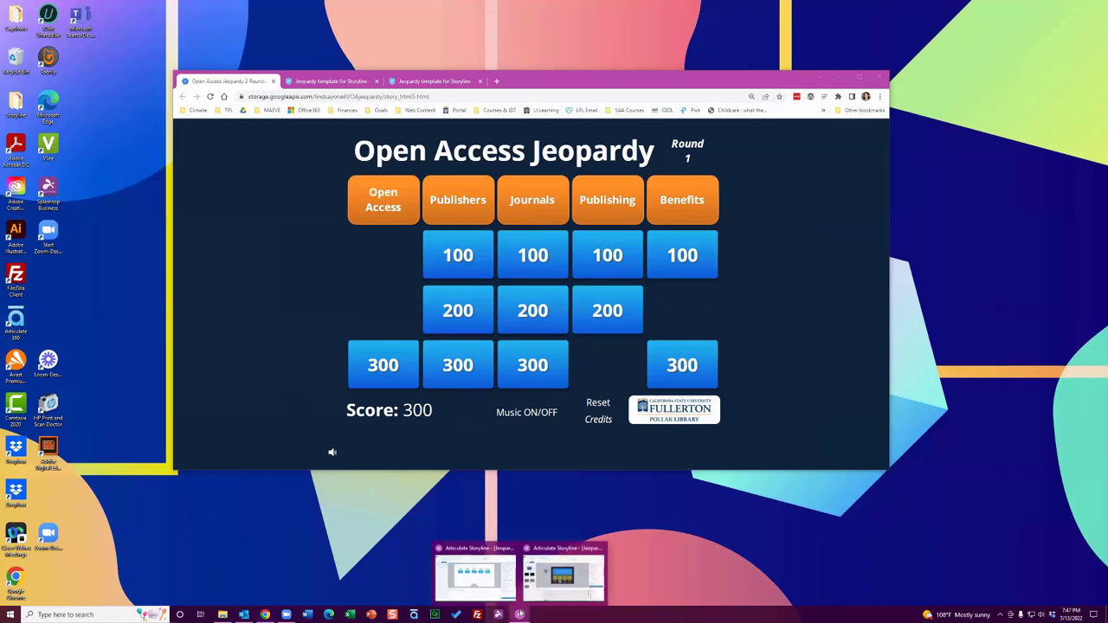
{"action": "left_click", "coordinate": [470, 573]}
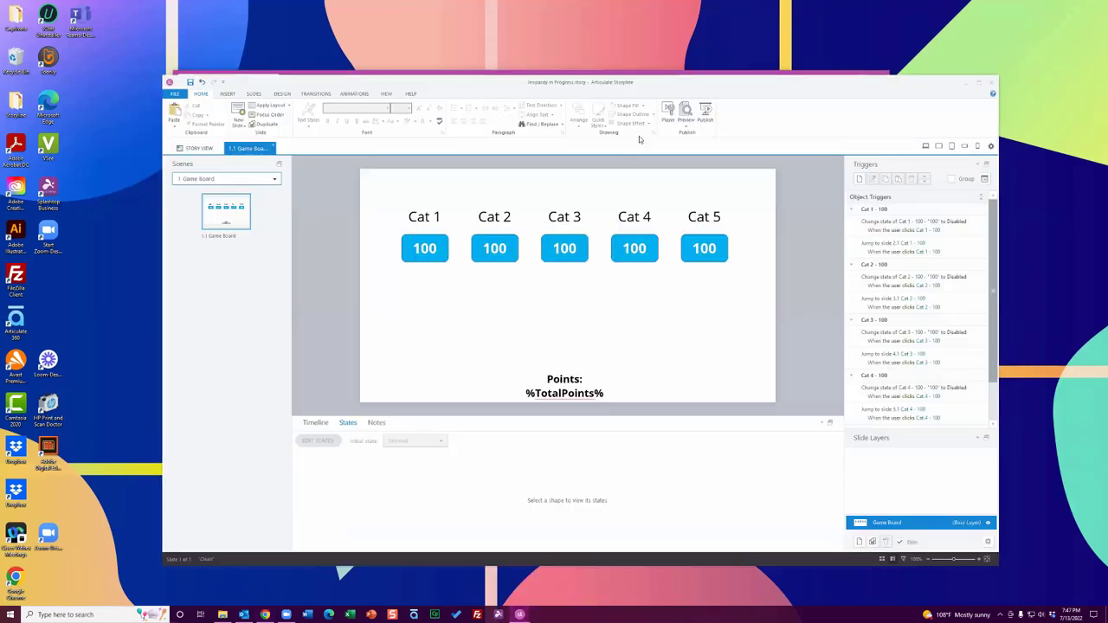